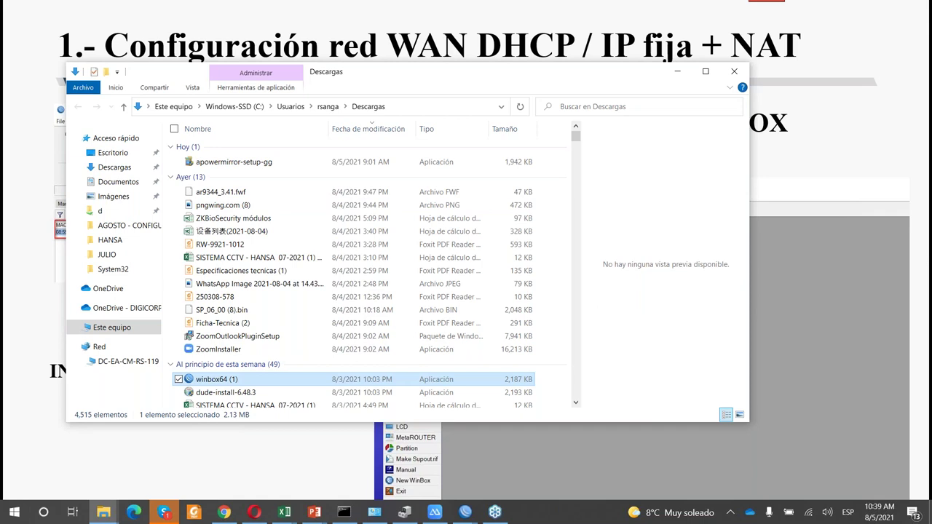
- Launch winbox64 from the Downloads folder and minimize the File Explorer window
double_click(237, 379)
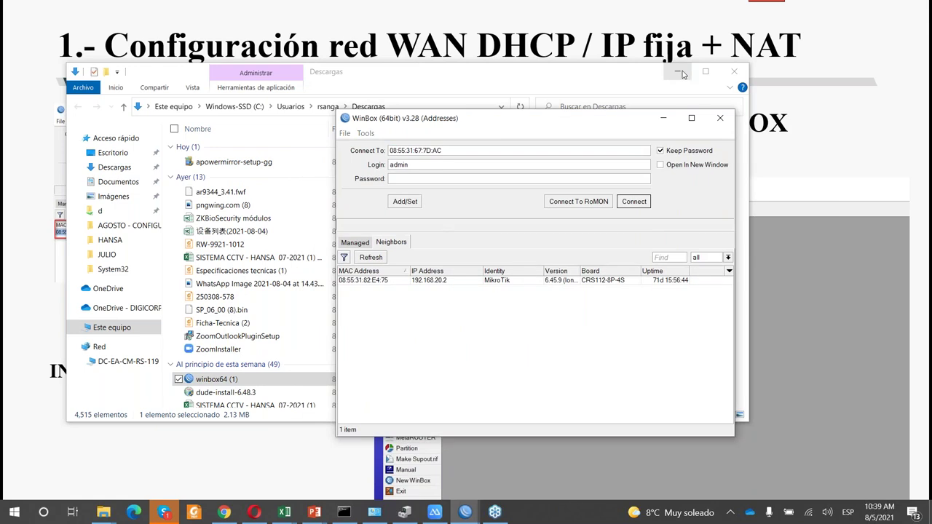
left_click(683, 74)
left_click(683, 74)
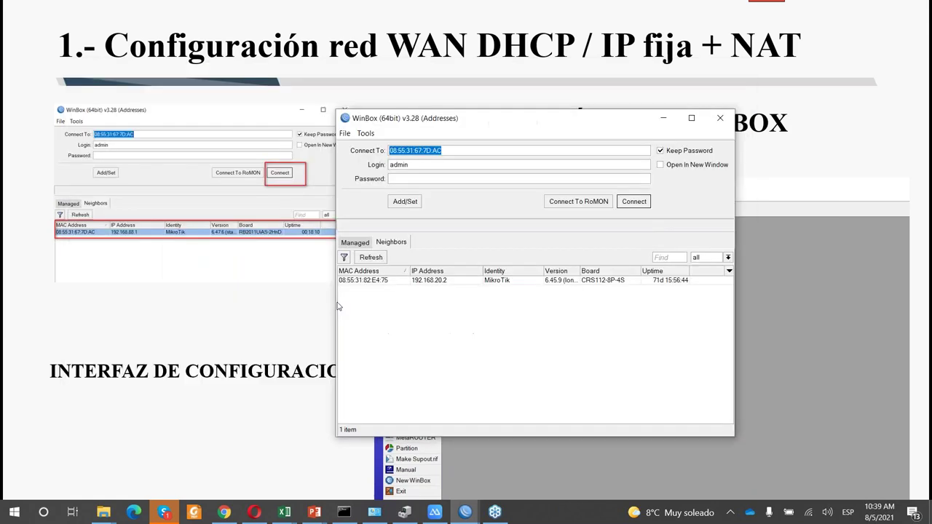
- Refresh the Neighbors list and select the RB2011UiAS-2HnD at 192.168.88.1 as the connect target
left_click(376, 260)
left_click(376, 259)
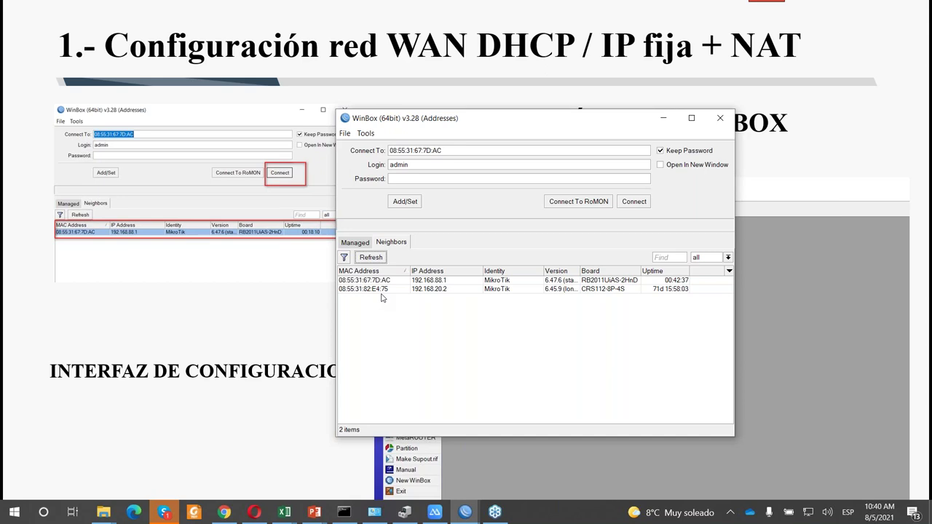
left_click(395, 282)
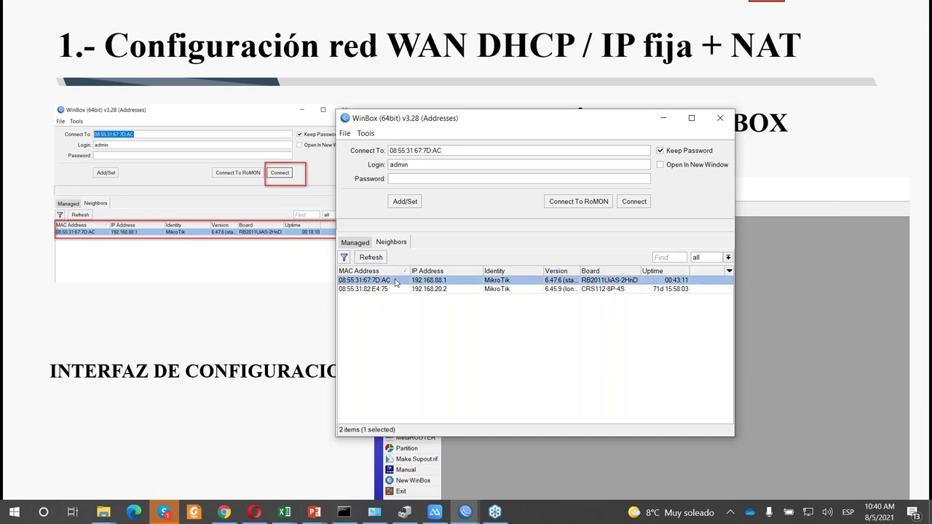
left_click(396, 283)
left_click(365, 259)
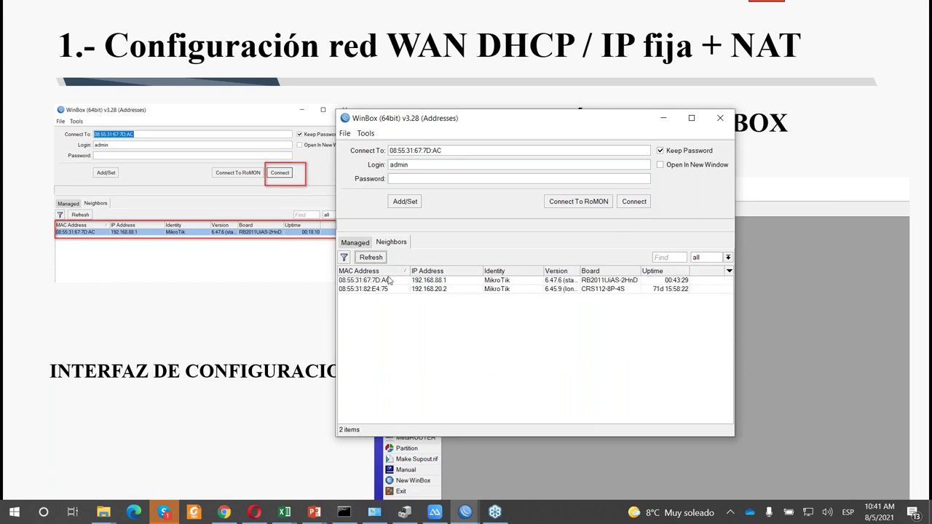
left_click(389, 280)
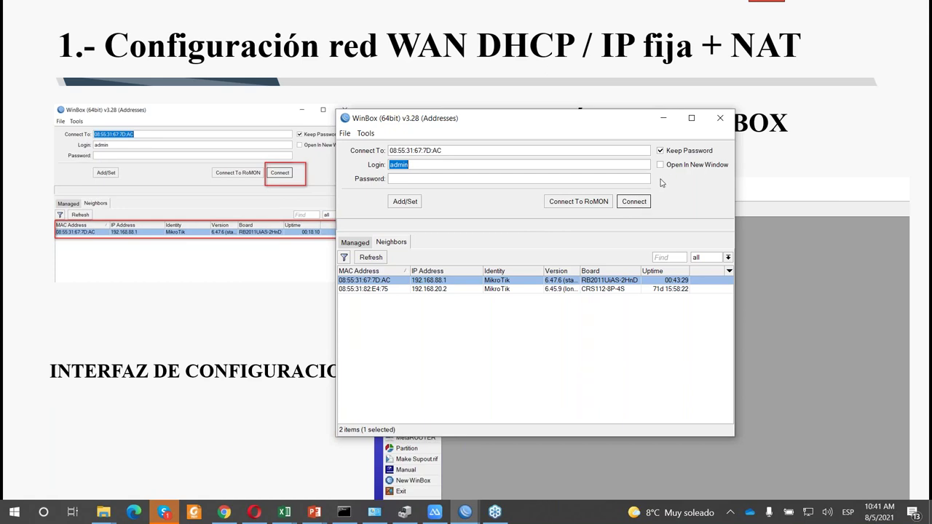
- Connect to the RB2011, move the RouterOS Default Configuration notice aside, and remove the configuration
left_click(631, 204)
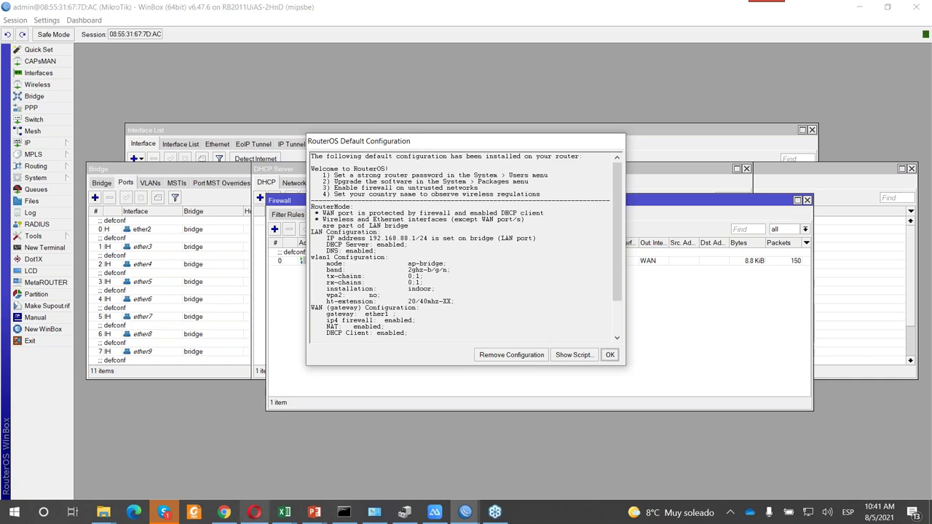
left_click_drag(433, 138, 599, 97)
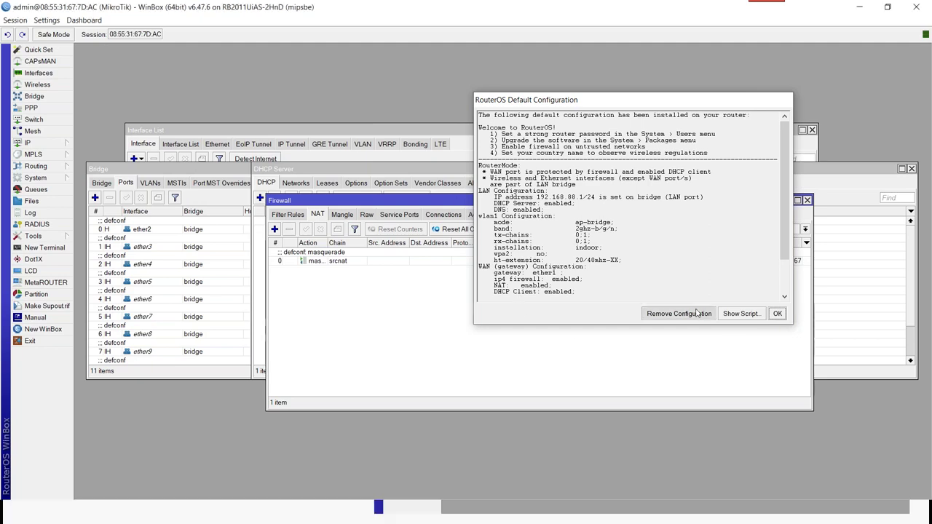
left_click(678, 313)
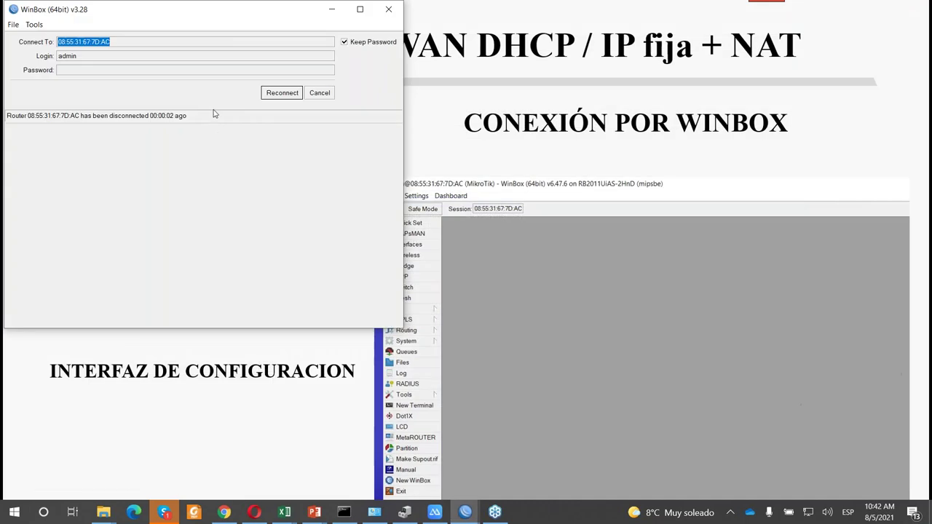
- Return to the login window and select the reset router 08:55:31:67:7D:AB from refreshed Neighbors
left_click(319, 94)
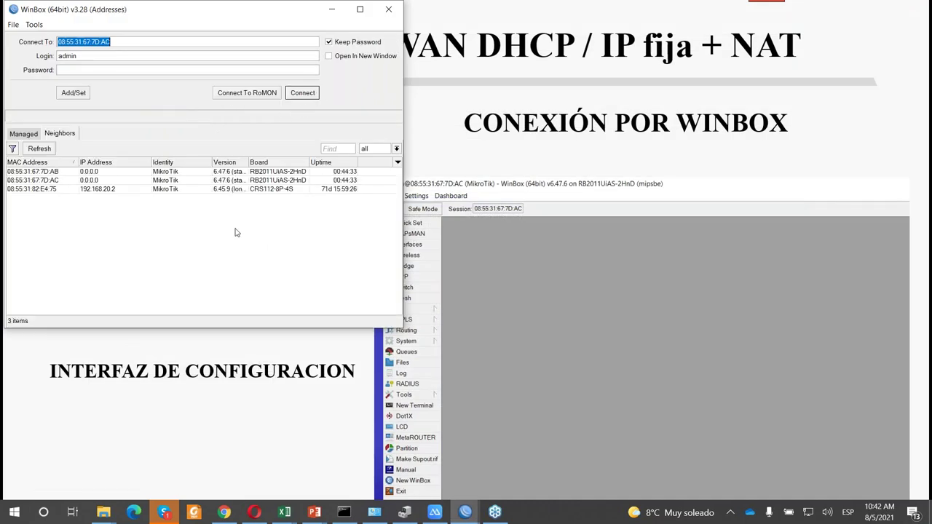
left_click(30, 151)
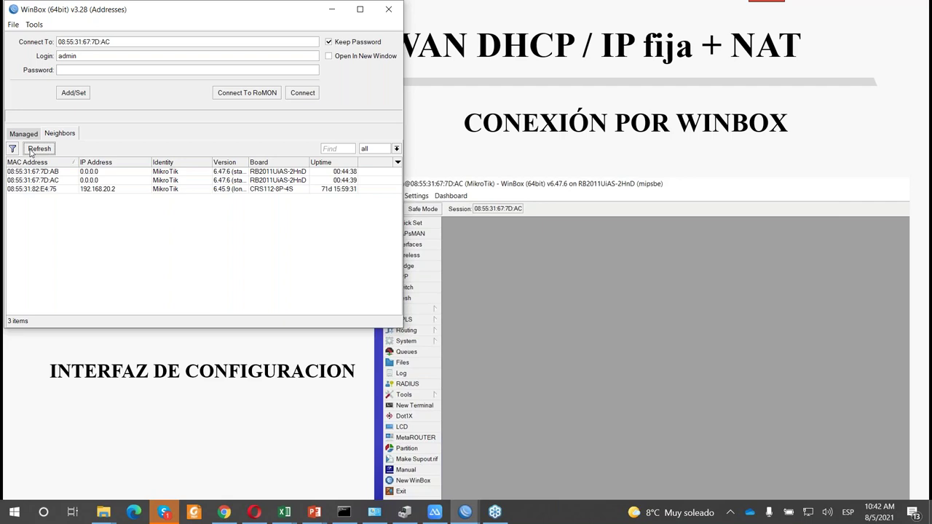
left_click(30, 151)
left_click(43, 173)
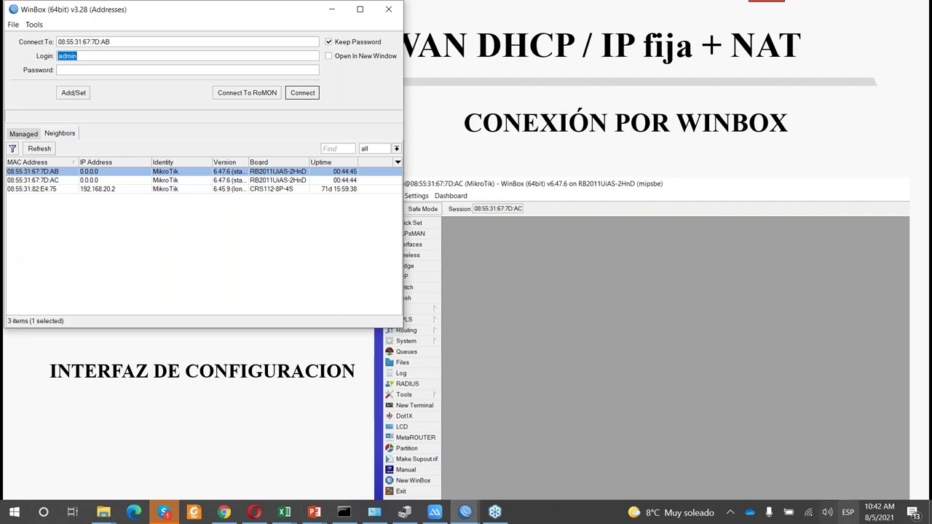
- Check the connect target holds the MAC address with login admin and an empty password
left_click(811, 515)
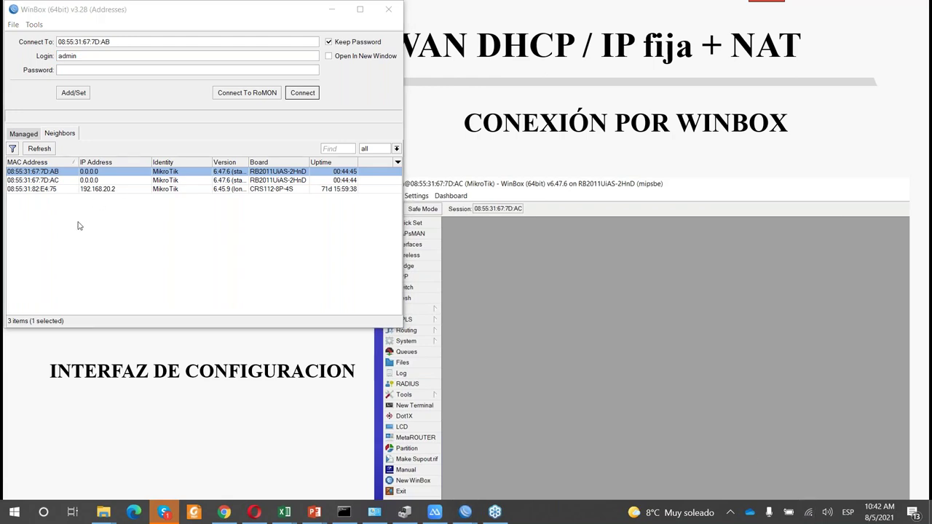
left_click(281, 95)
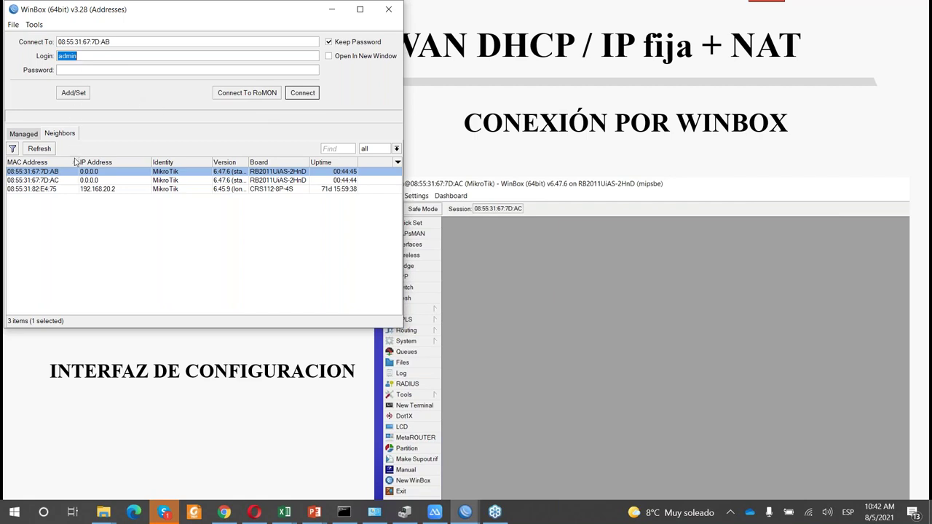
left_click_drag(119, 42, 54, 40)
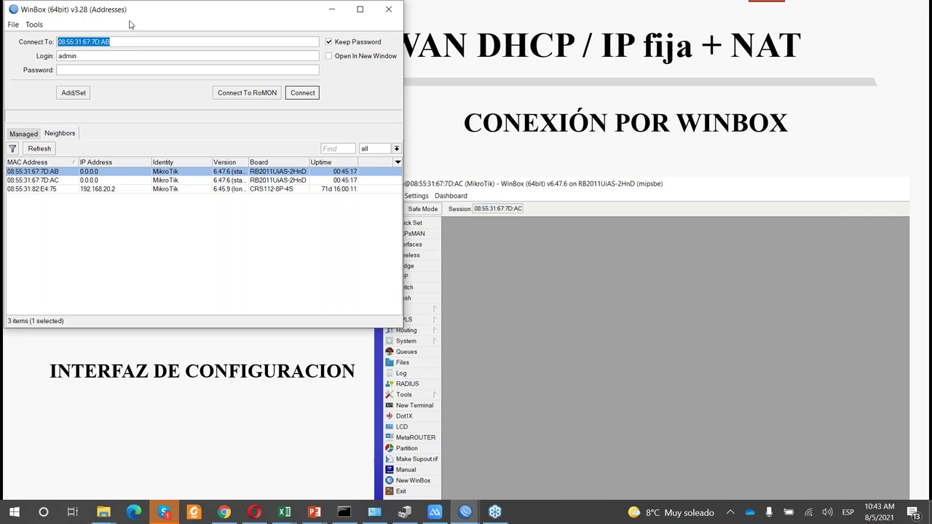
double_click(73, 55)
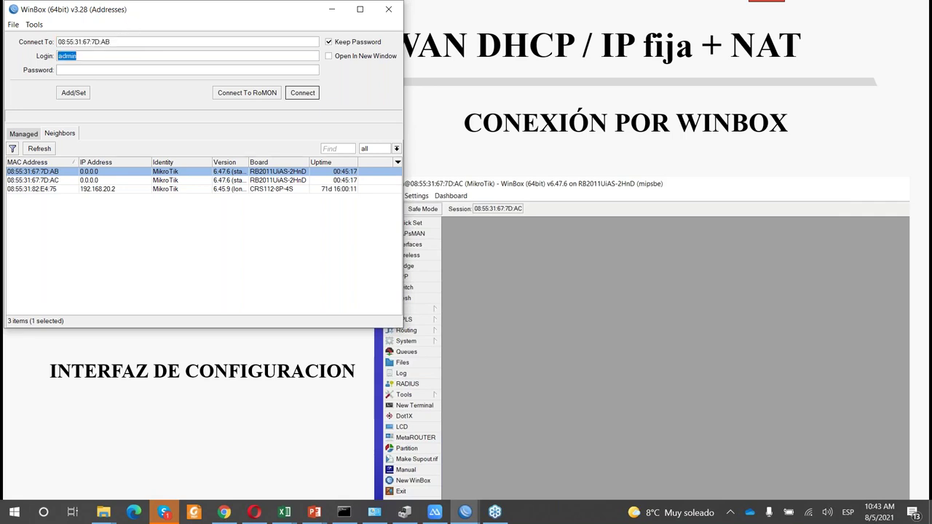
left_click(63, 69)
- Connect to the router at 08:55:31:67:7D:AB and briefly open then close the Wireless tables
left_click(297, 98)
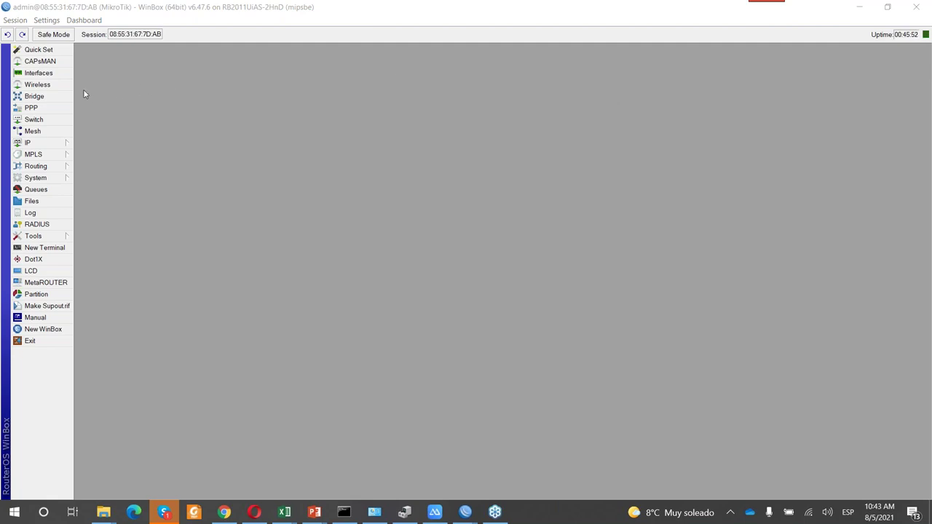
left_click(46, 87)
left_click(592, 99)
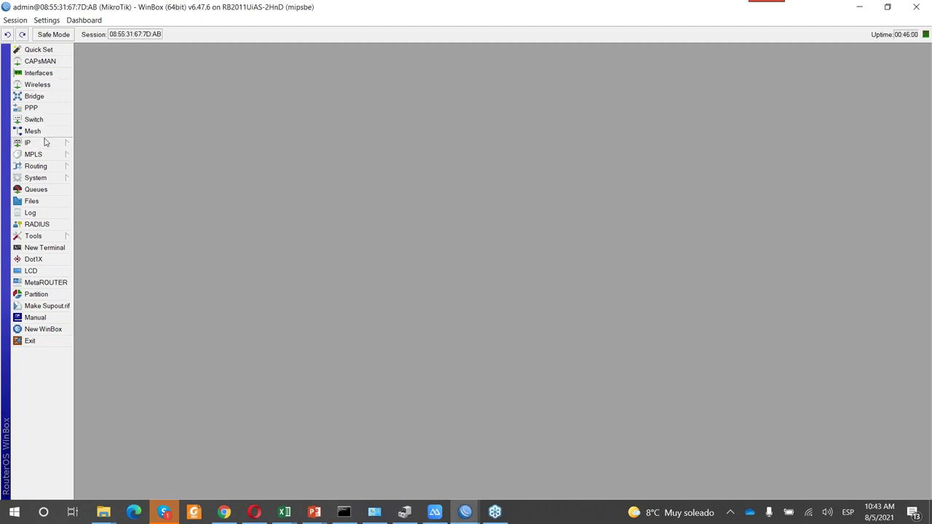
- Open IP > DHCP Client, close it, and dismiss the IP menu, leaving an empty workspace
left_click(45, 143)
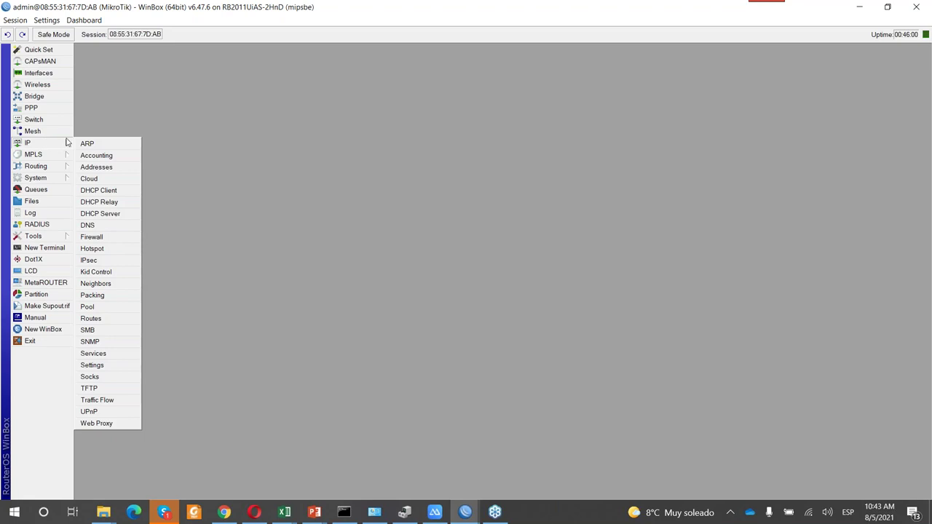
left_click(103, 191)
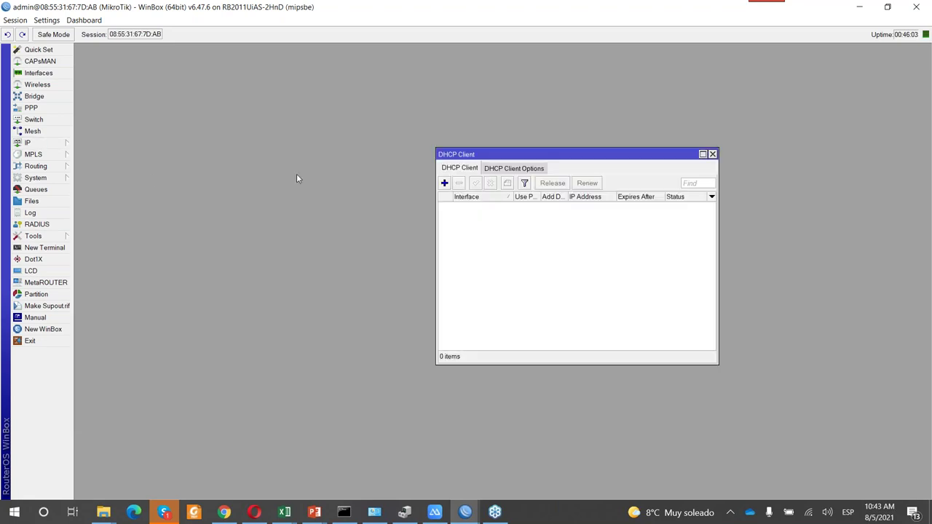
left_click(711, 155)
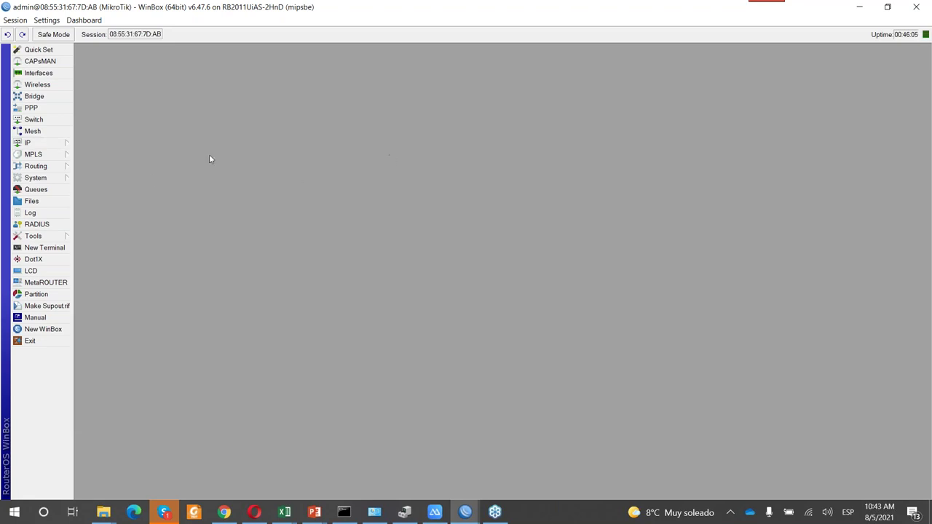
left_click(55, 142)
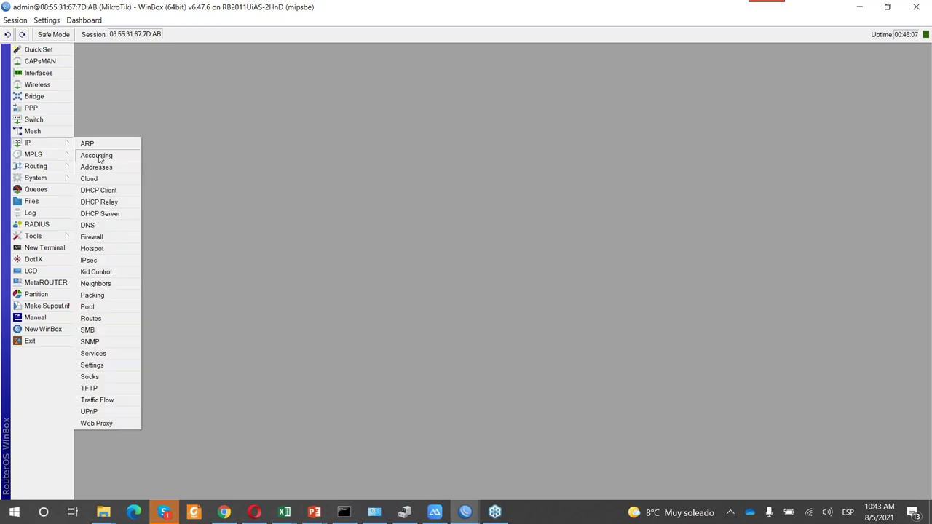
left_click(162, 186)
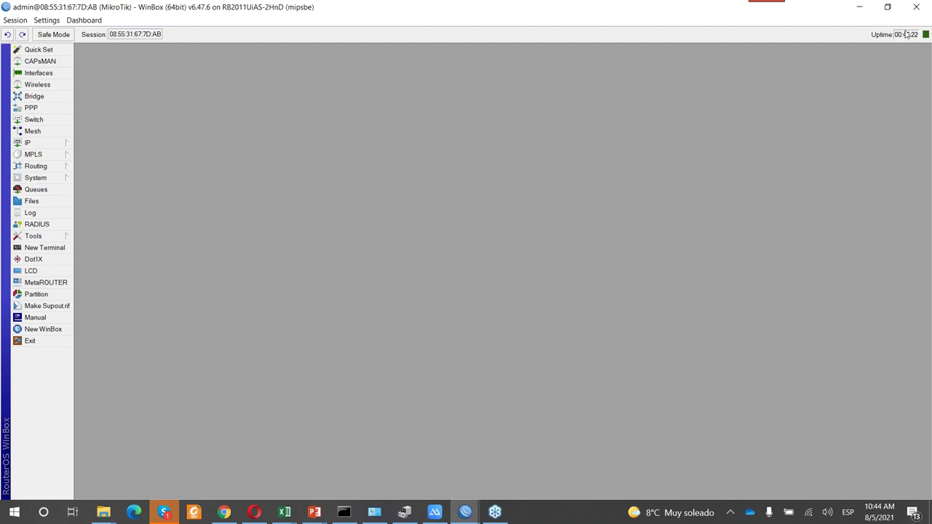
right_click(906, 34)
left_click(890, 61)
right_click(925, 36)
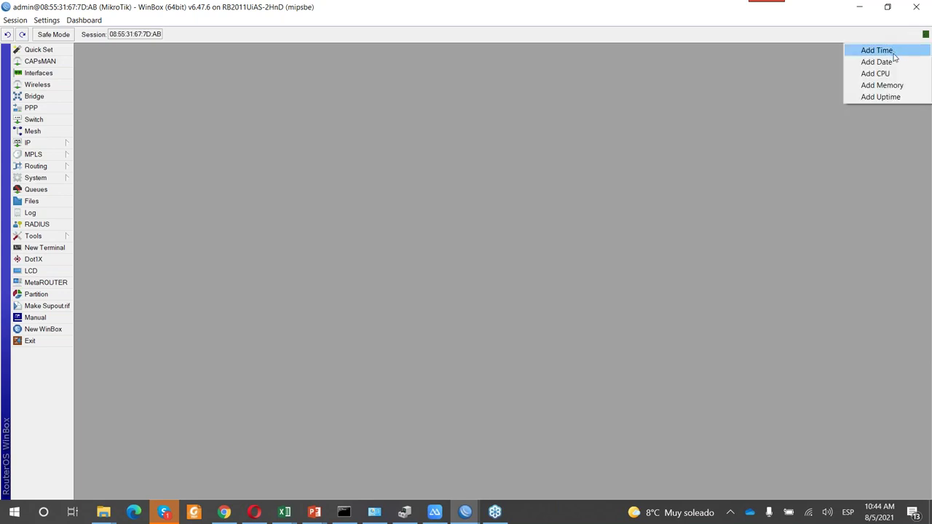
left_click(894, 99)
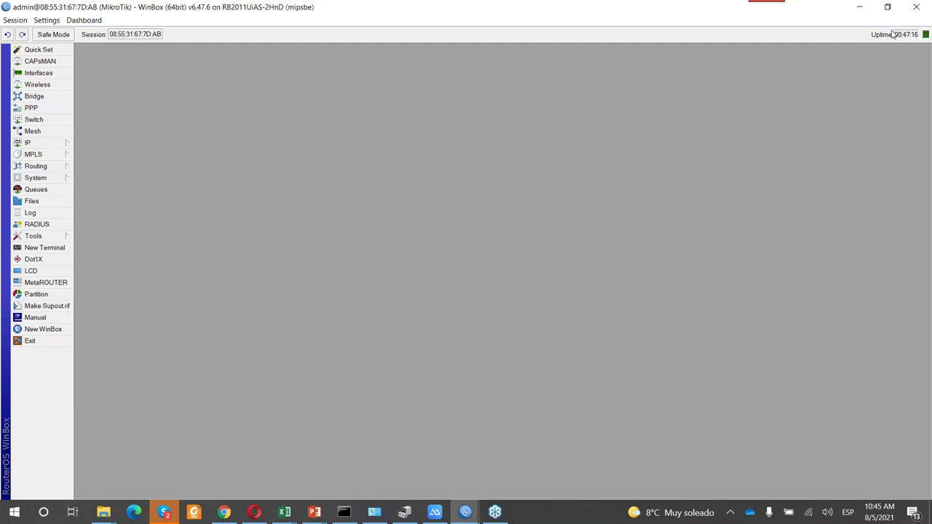
- Add CPU, Time, Date and Memory readouts to the status bar via its right-click Add menu
right_click(894, 34)
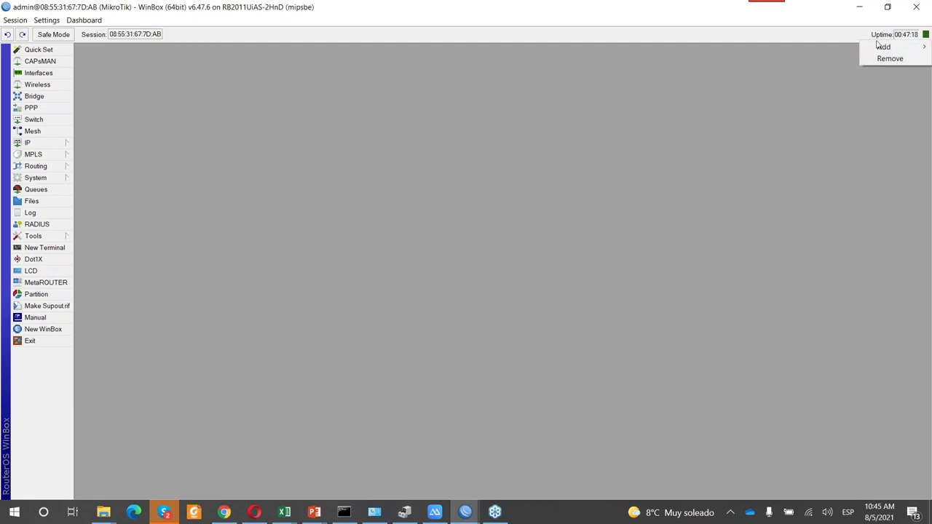
mouse_move(882, 47)
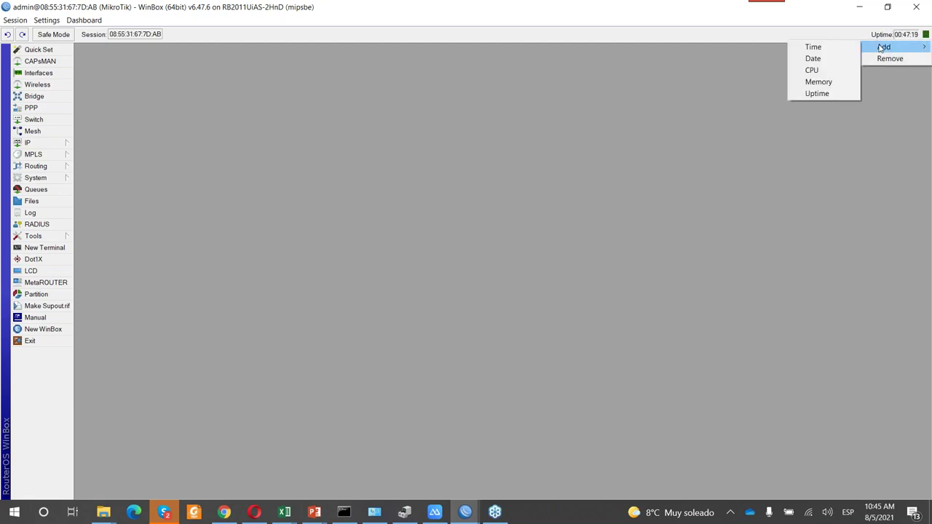
left_click(820, 70)
right_click(820, 34)
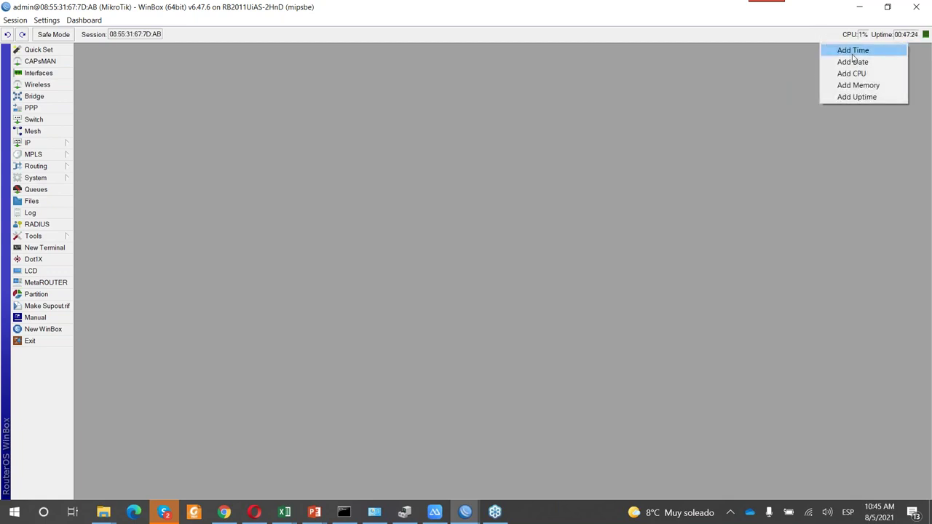
left_click(848, 51)
right_click(791, 37)
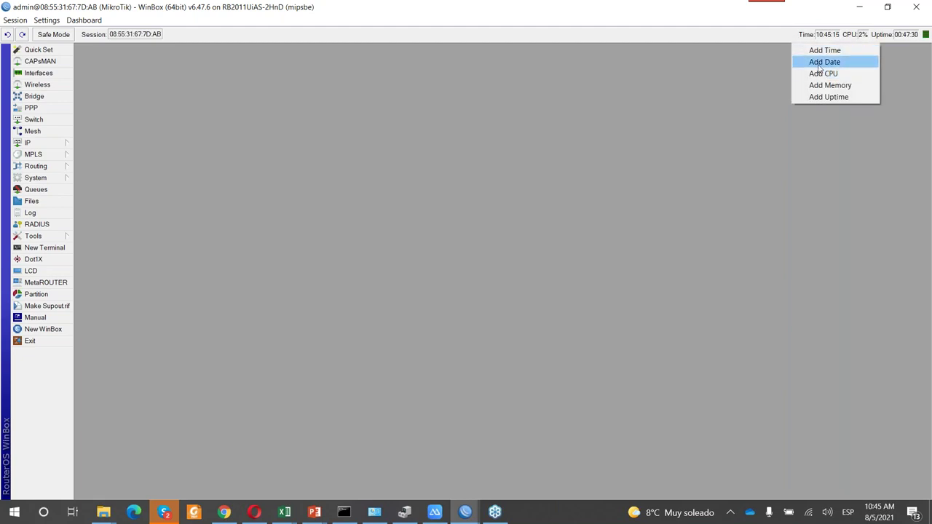
left_click(818, 65)
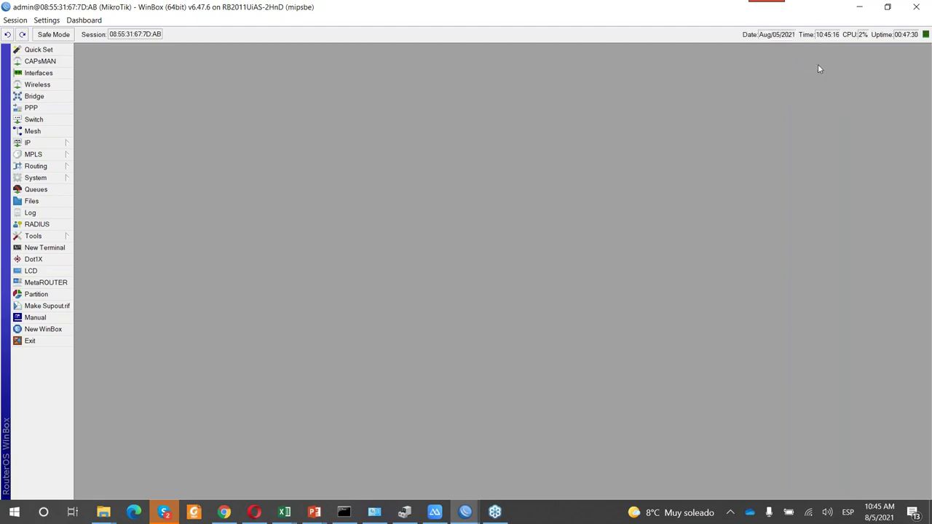
right_click(741, 37)
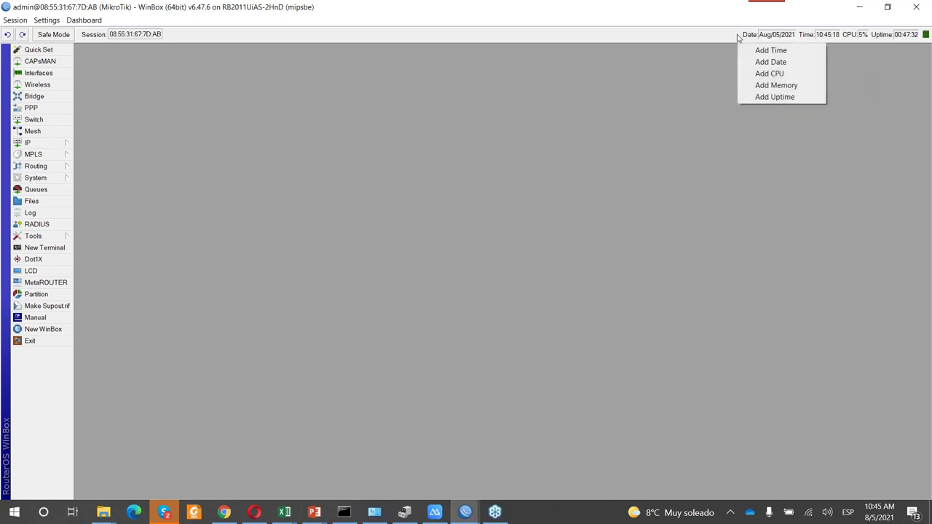
left_click(781, 89)
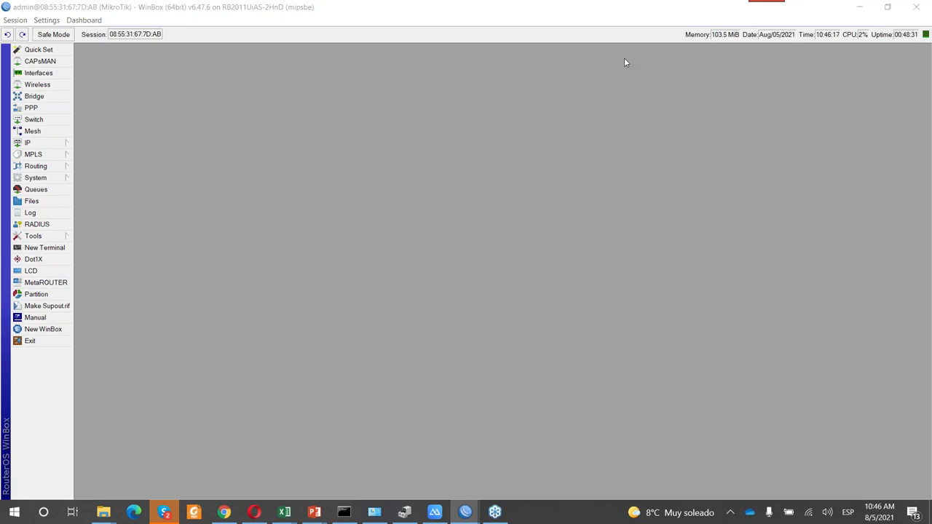
- Alt+Tab through the open windows to reach the browser with the Creately diagram
key("alt+Tab")
key("alt+Tab")
key("alt+Tab")
key("alt+Tab")
key("alt+Tab")
key("alt+Tab")
key("alt+Tab")
key("alt+Tab")
key("alt+Tab")
key("alt+Tab")
key("alt+Tab")
key("alt+Tab")
key("alt+Tab")
key("alt+Tab")
key("alt+Tab")
key("alt+Tab")
key("alt+Tab")
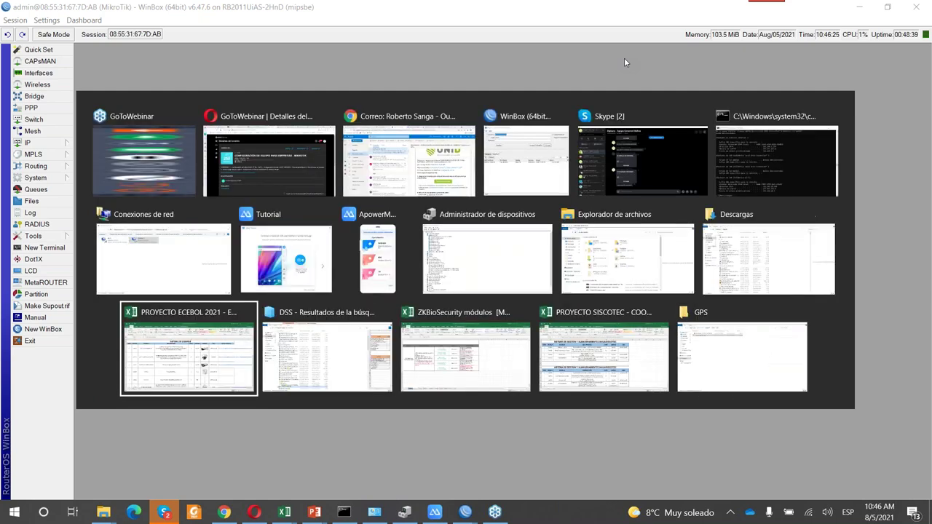
key("alt+Tab")
key("alt+Tab")
key("alt+Tab")
key("alt+Tab")
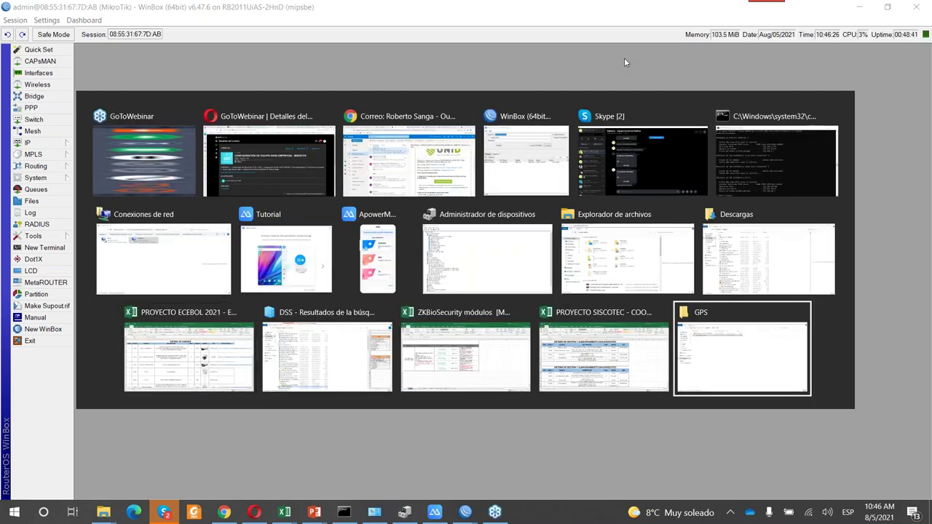
key("alt+Tab")
key("alt+Tab")
key("alt+Tab")
key("alt+Tab")
key("alt+Tab")
key("alt+Tab")
key("alt+Tab")
key("alt+Tab")
key("alt+Tab")
key("alt+Tab")
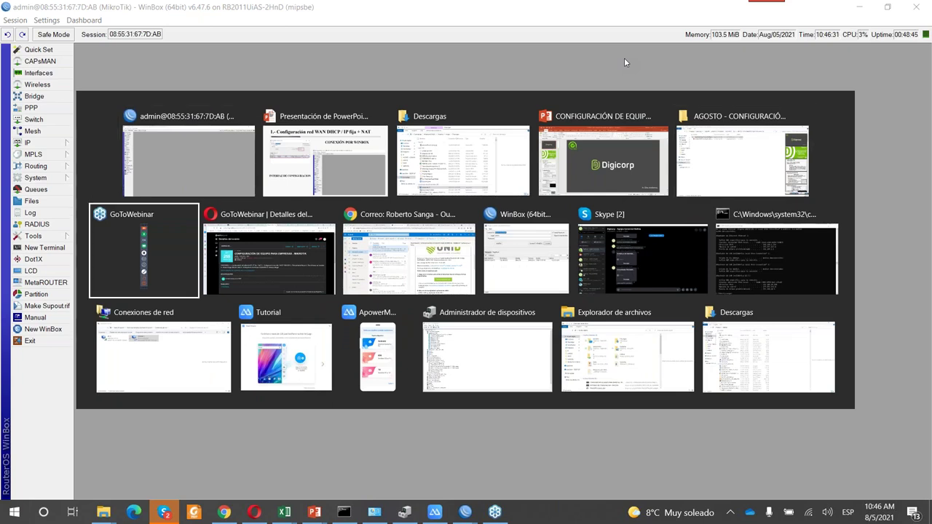
- In the Creately tab, drag the INTERNET label inside the cloud shape
left_click(124, 8)
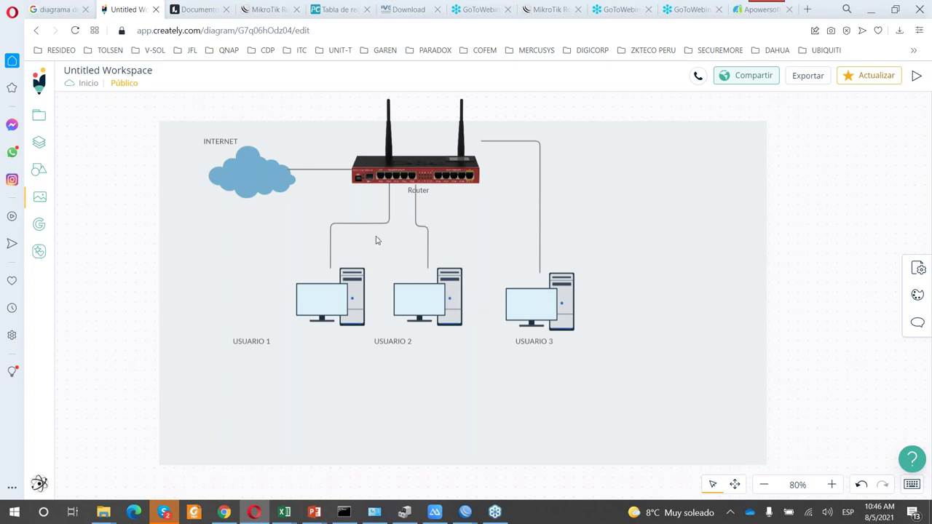
left_click(213, 143)
left_click_drag(213, 143, 237, 166)
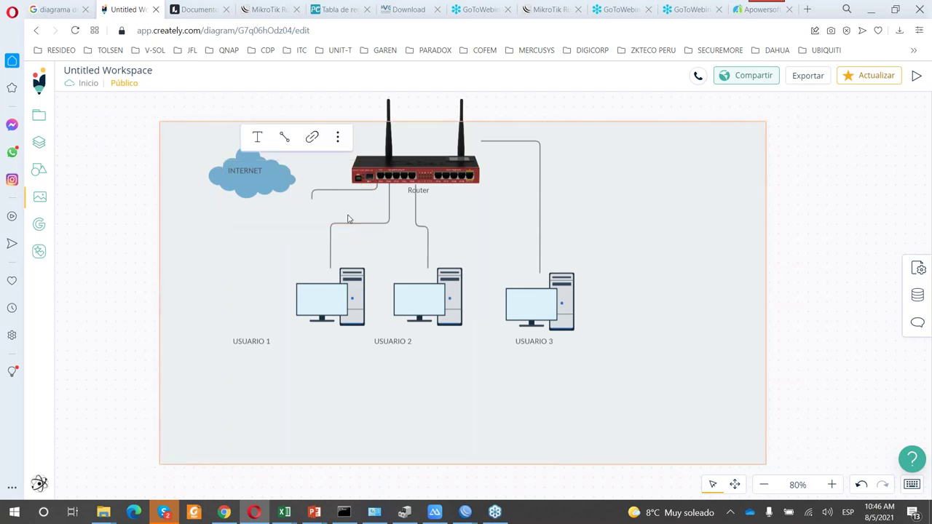
left_click(326, 208)
- Reattach the cloud-to-router connector's endpoint onto the cloud's connection point
left_click(329, 192)
left_click_drag(311, 198, 272, 176)
left_click(266, 218)
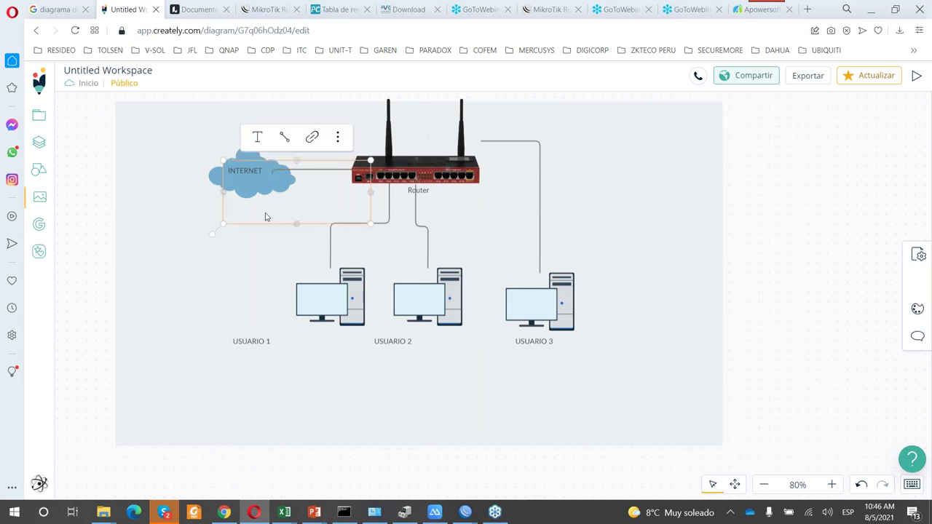
left_click(315, 173)
left_click(284, 172)
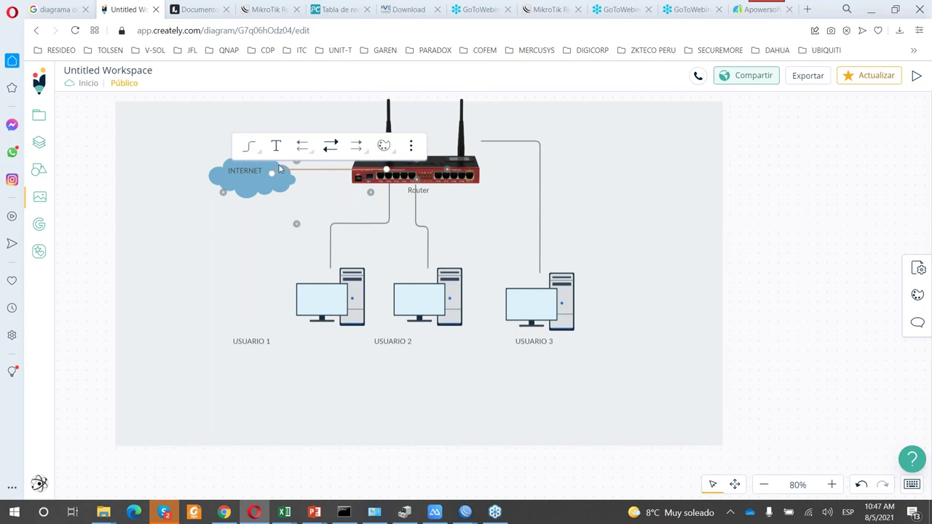
mouse_move(270, 176)
left_mouse_down()
mouse_move(270, 166)
mouse_move(386, 170)
mouse_move(341, 187)
mouse_move(281, 168)
left_mouse_up()
left_click(305, 127)
left_click(244, 129)
left_click(300, 207)
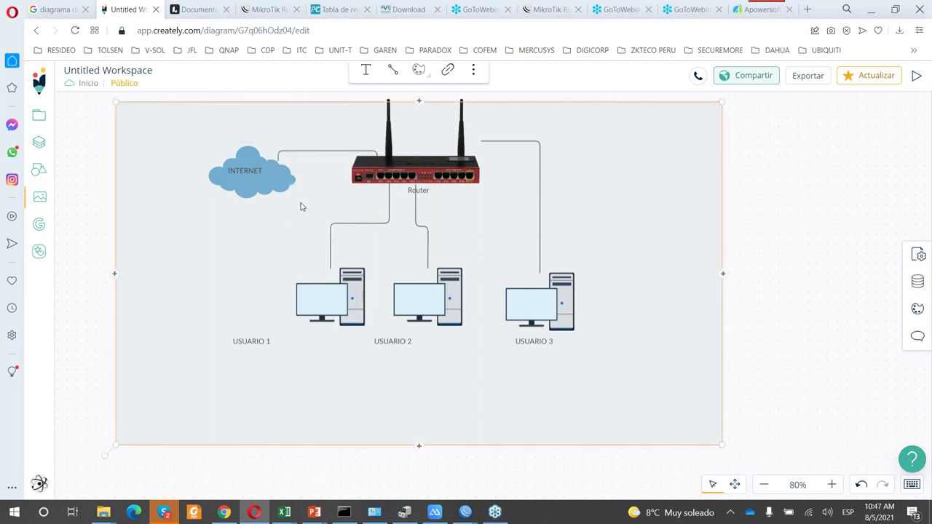
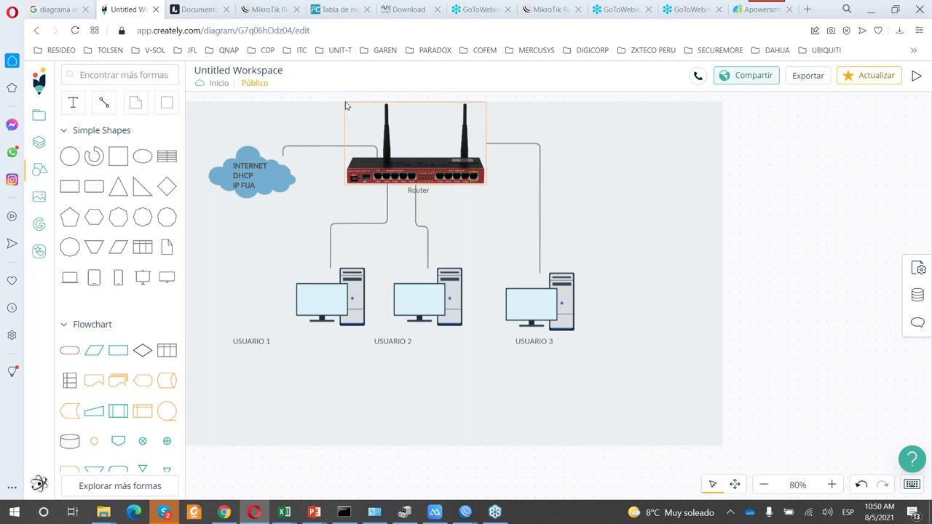
- Drop a Rectangle/Square from Simple Shapes onto the canvas just below the router
left_click(214, 284)
key("Escape")
mouse_move(74, 193)
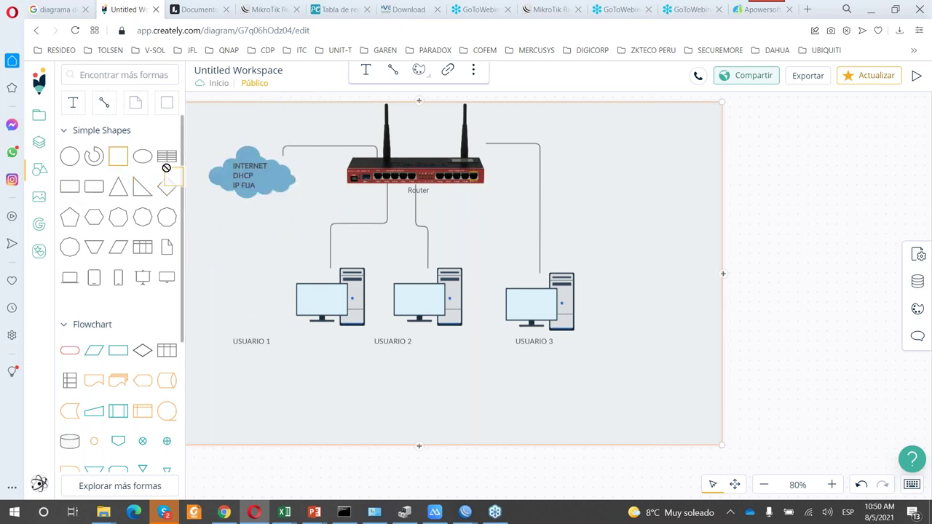
left_click_drag(118, 155, 411, 179)
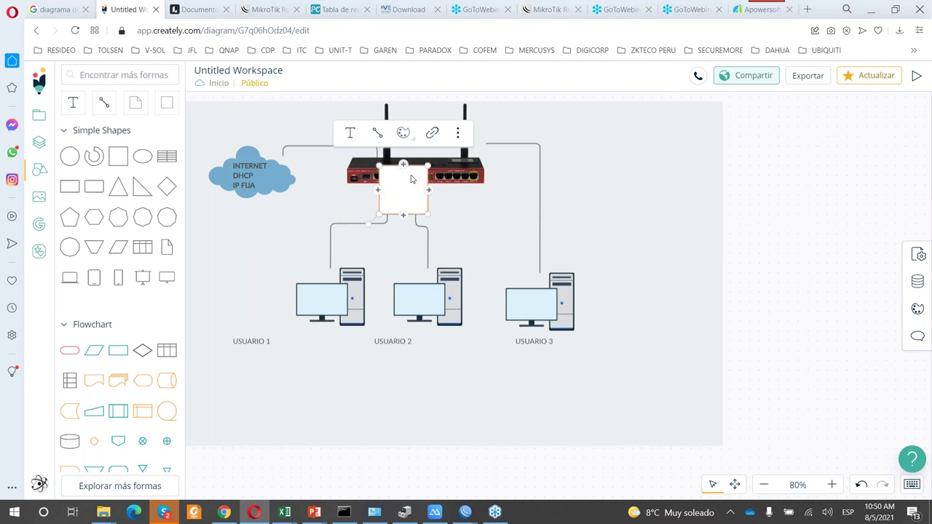
- Send the new square behind the router and keep its fill white
right_click(444, 142)
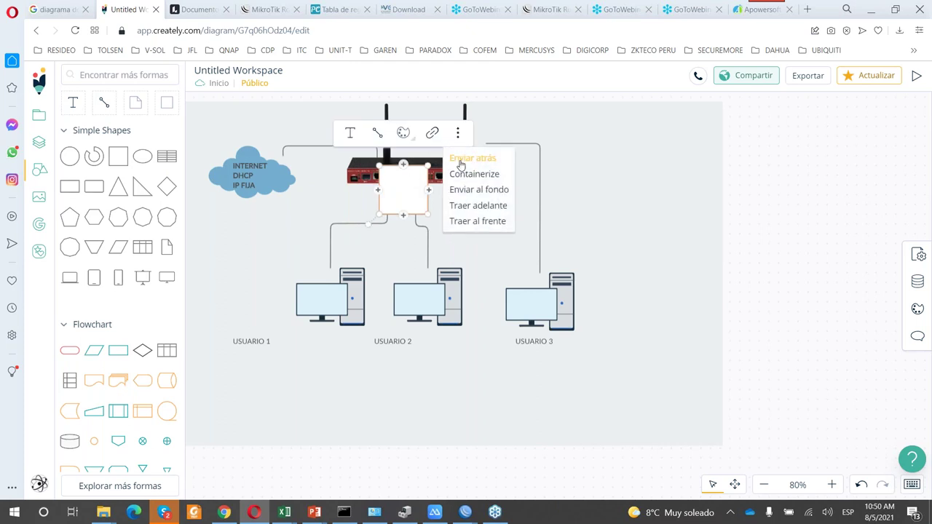
left_click(461, 164)
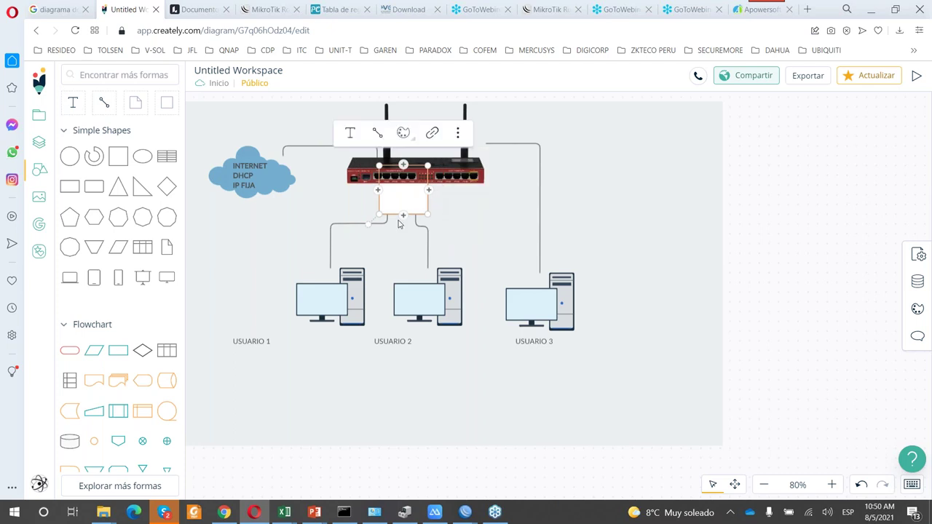
left_click(404, 132)
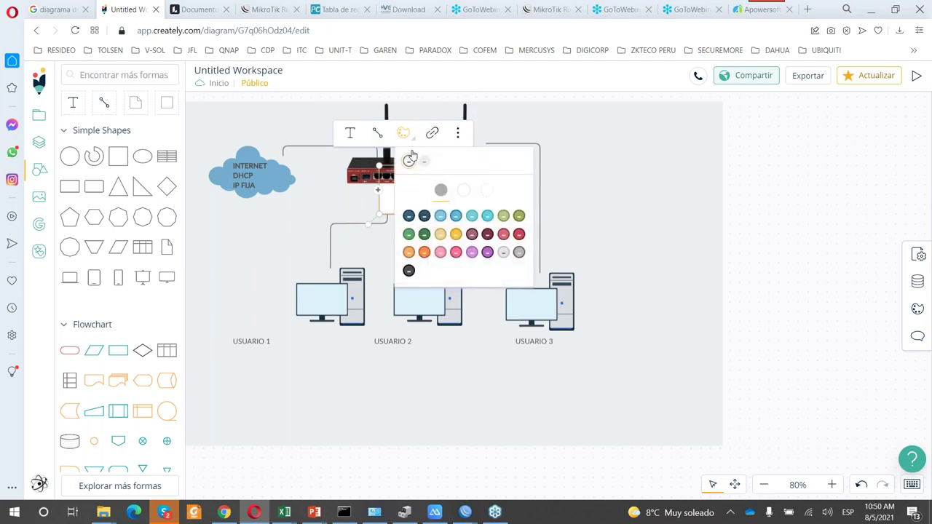
left_click(424, 234)
left_click(402, 226)
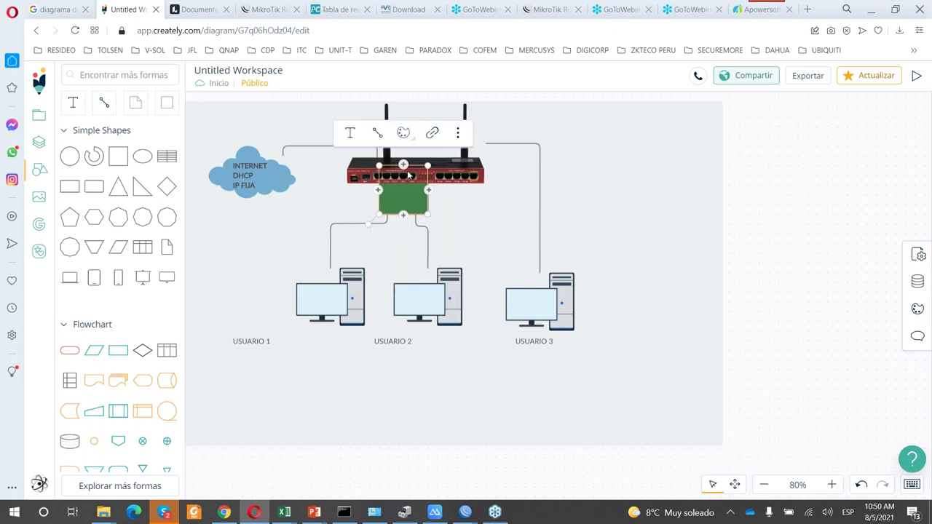
left_click(407, 135)
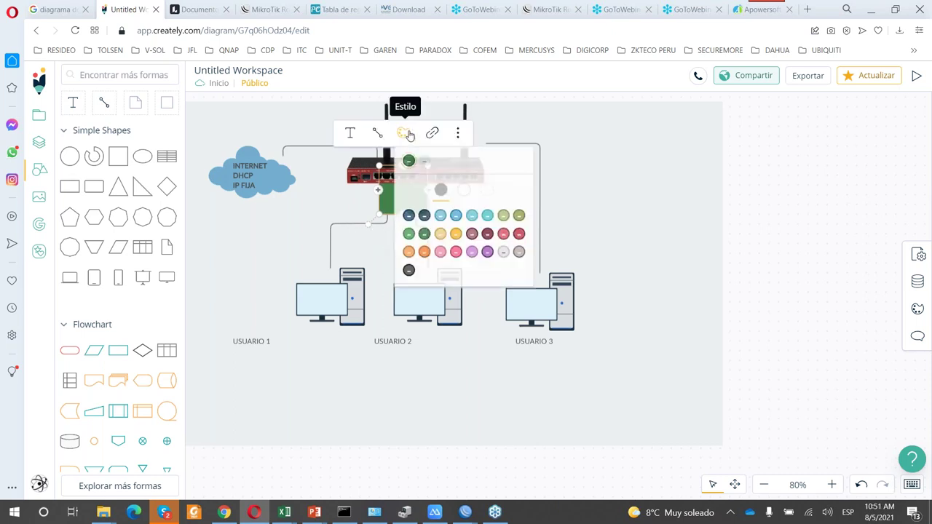
left_click(462, 192)
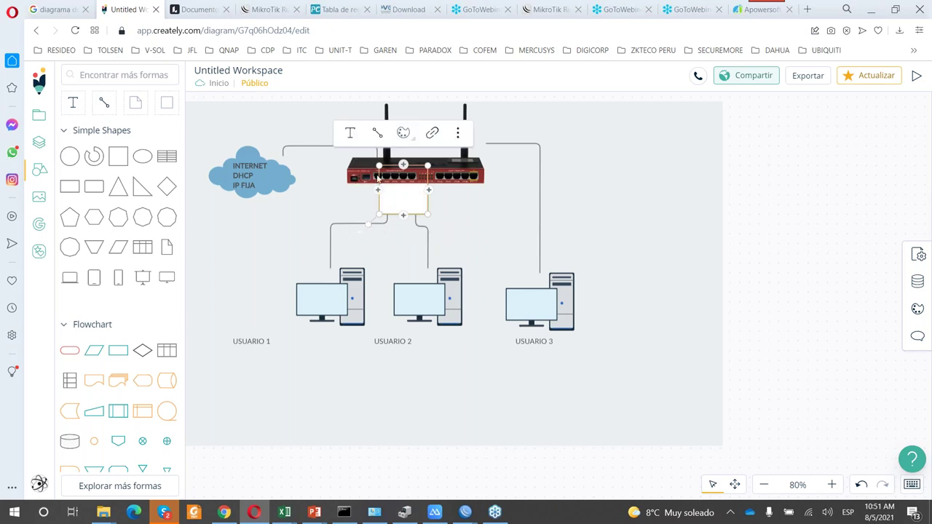
- Shrink the square to fit under the router's ports and give it a green dashed outline
left_click_drag(379, 165, 392, 176)
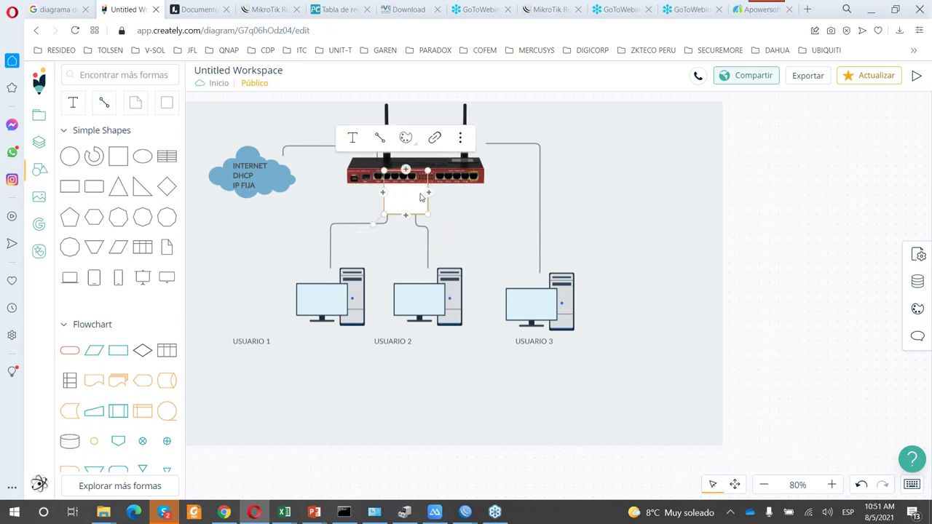
left_click_drag(427, 211, 428, 189)
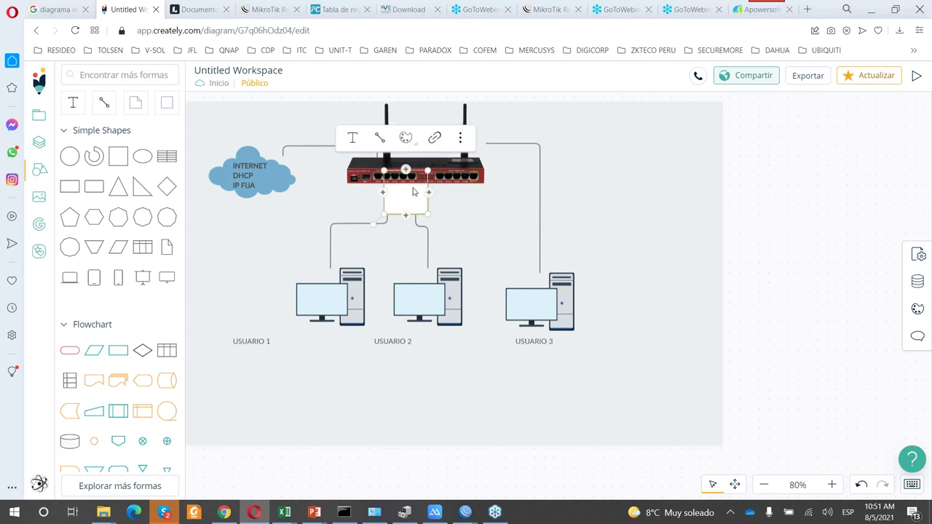
left_click(406, 138)
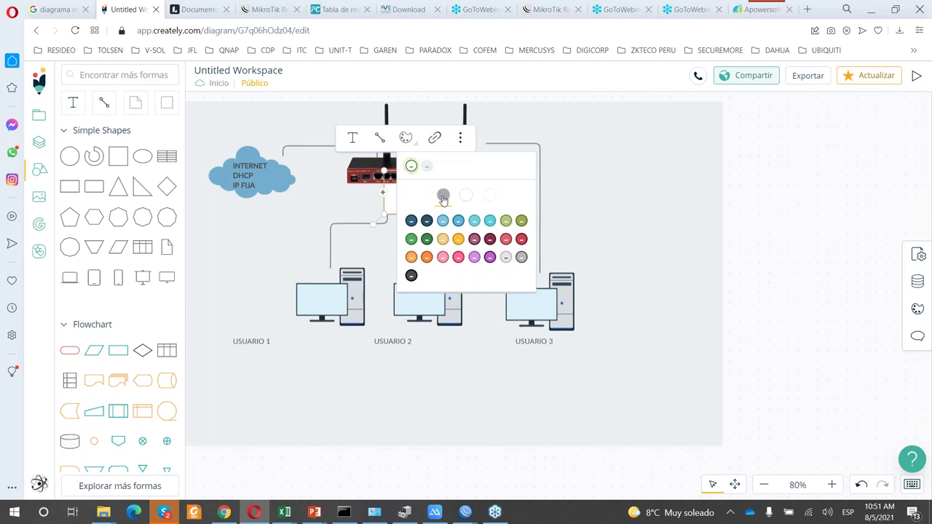
left_click(466, 195)
left_click(488, 196)
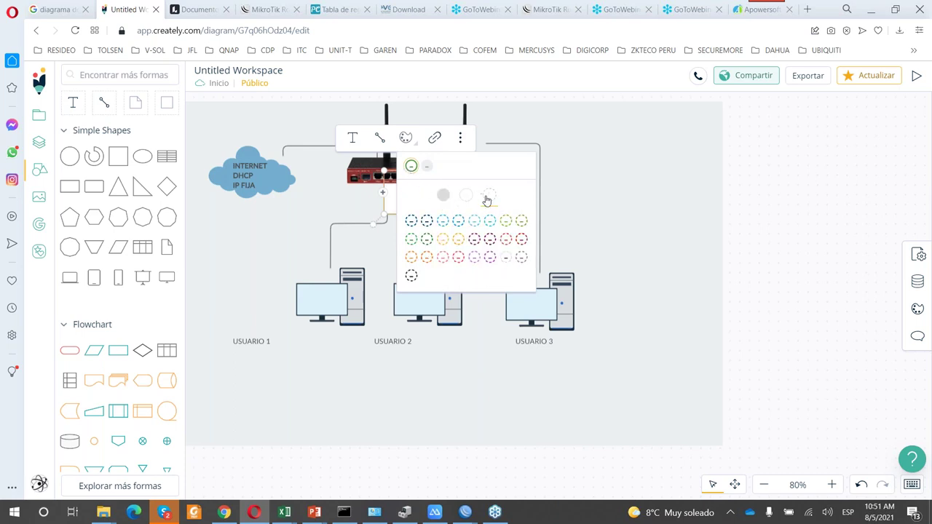
left_click(467, 196)
left_click(490, 196)
left_click(428, 240)
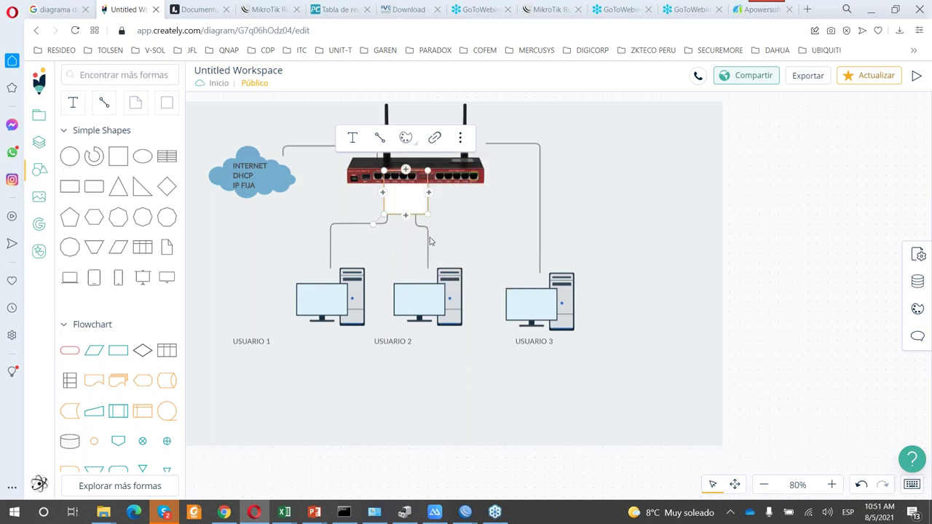
- Send the dashed box to the very back, shrink it under the router, and colour it green
key("Escape")
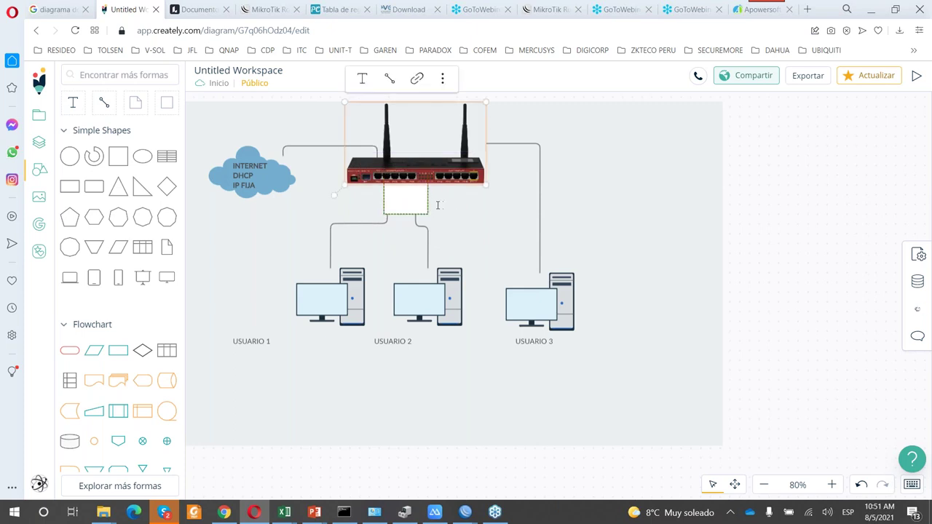
key("Escape")
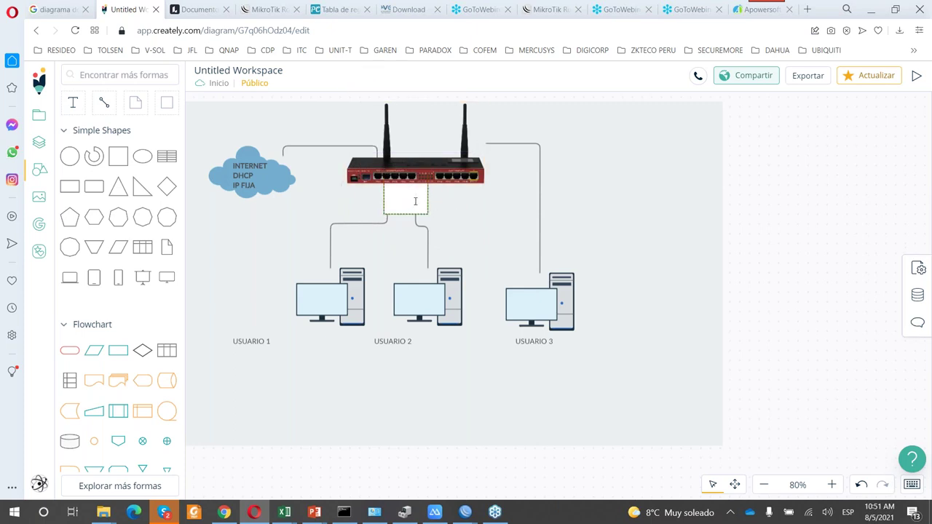
left_click(426, 209)
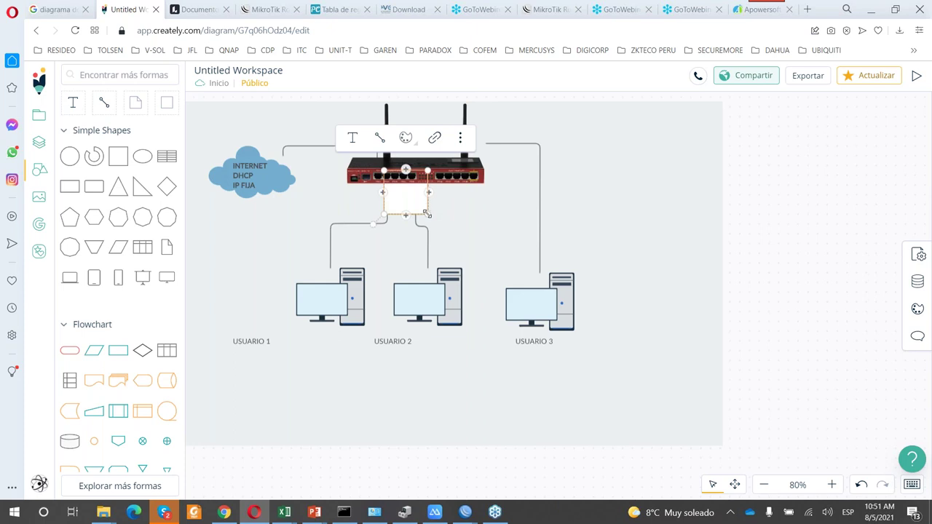
left_click(460, 137)
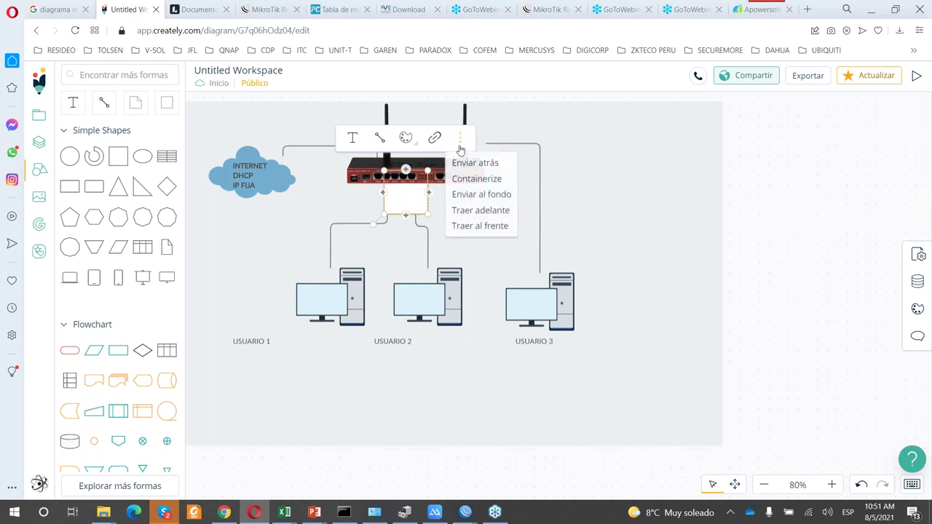
left_click(481, 195)
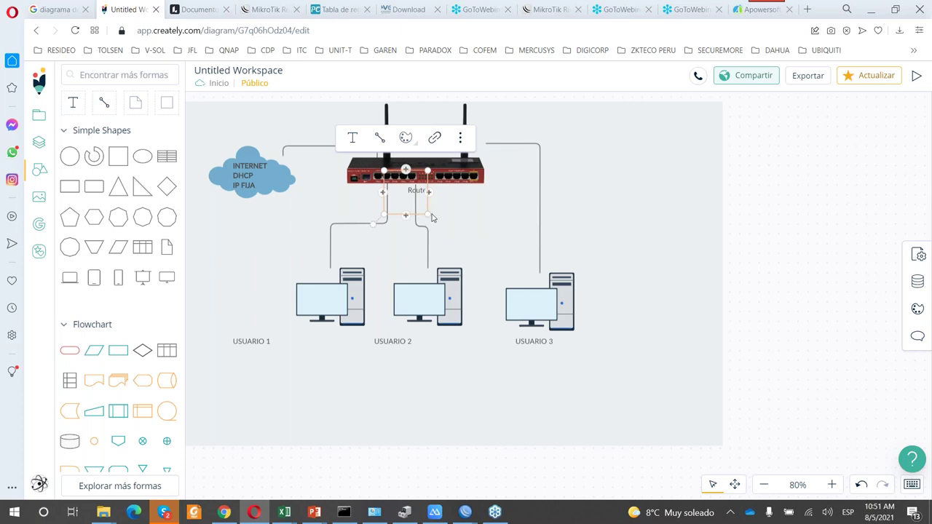
left_click_drag(428, 214, 422, 183)
left_click(421, 209)
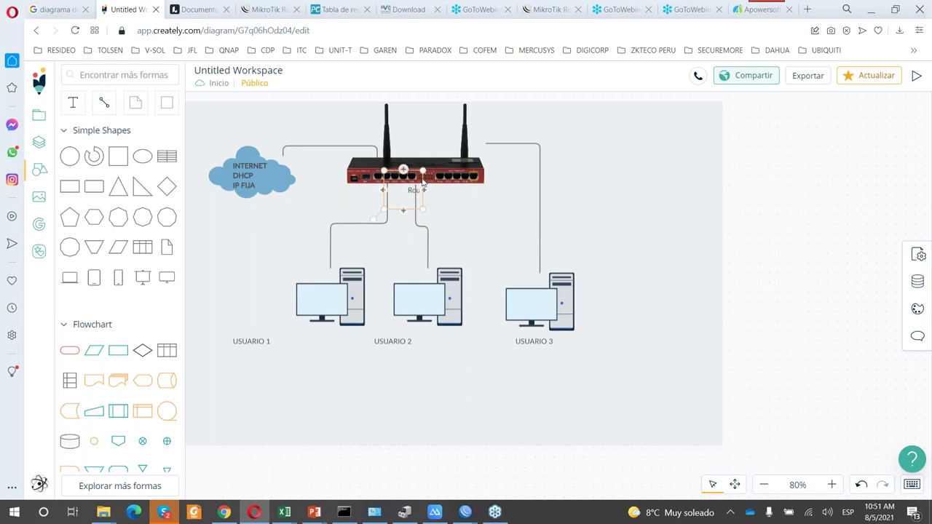
left_click(458, 138)
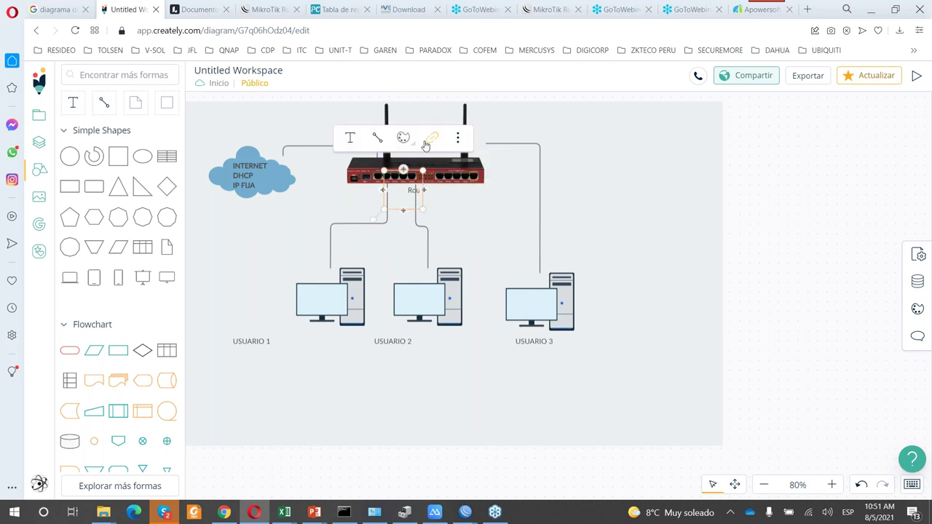
left_click(403, 137)
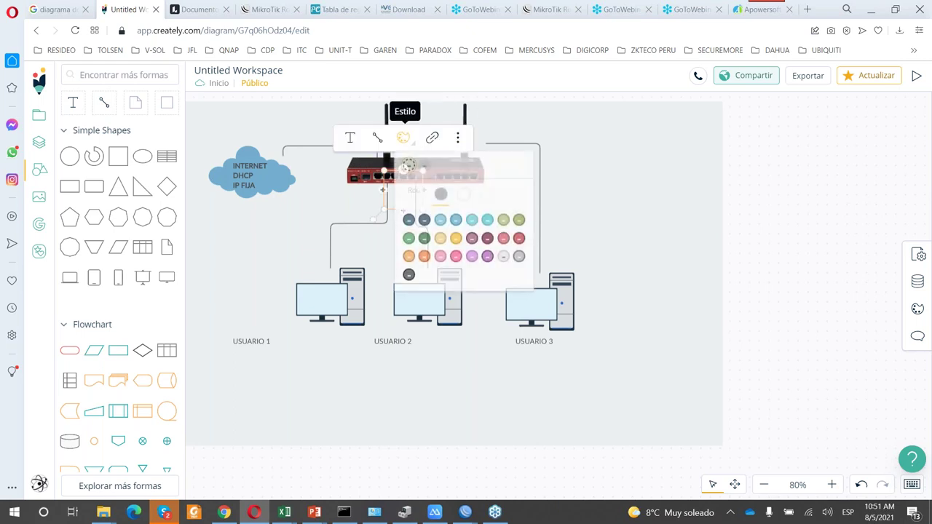
left_click(423, 242)
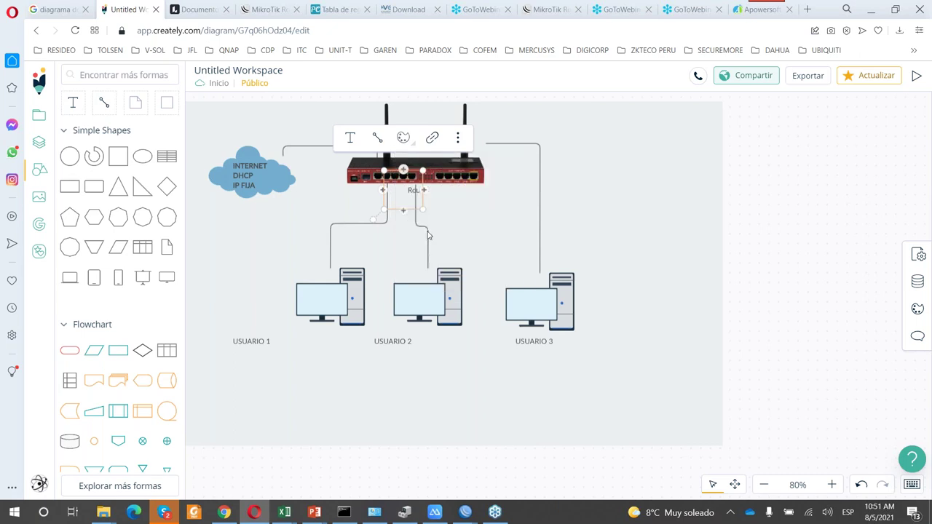
- Shrink the Router label box and delete the 'Router' caption beneath the router
left_click(459, 218)
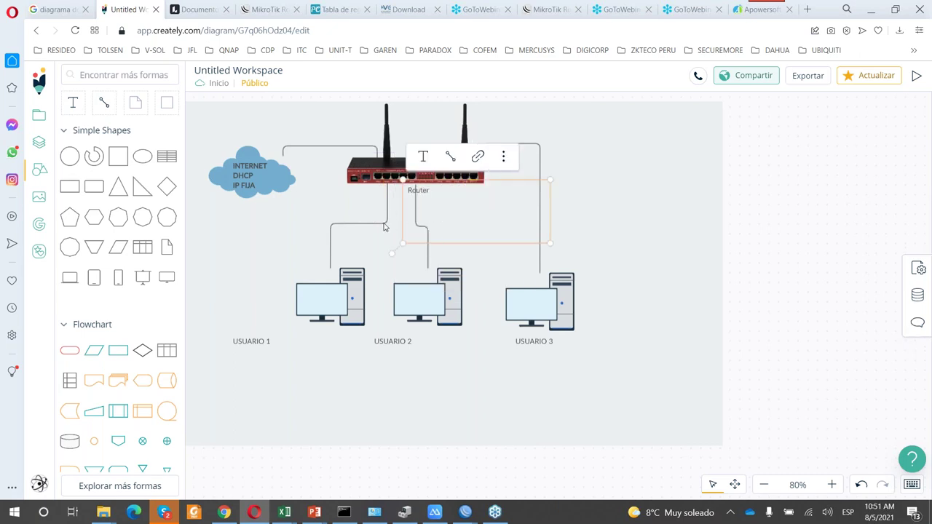
left_click(407, 176)
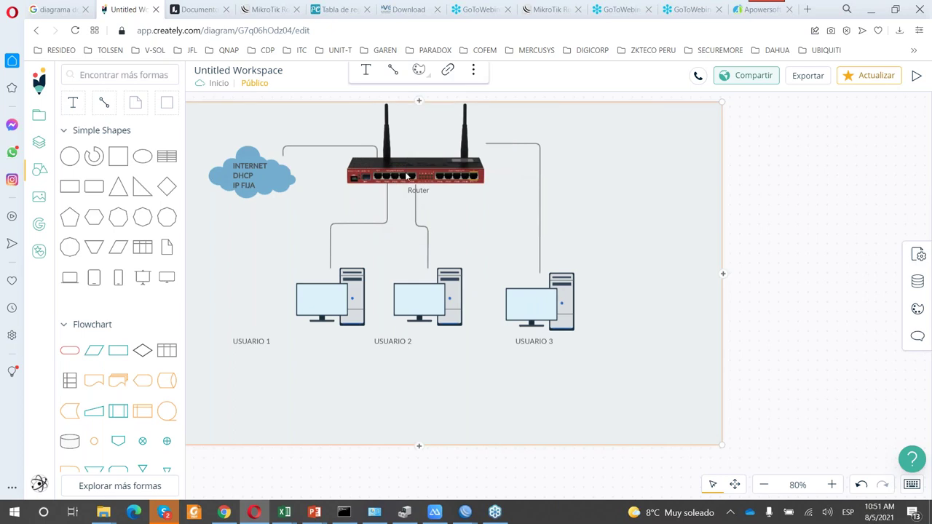
left_click(449, 224)
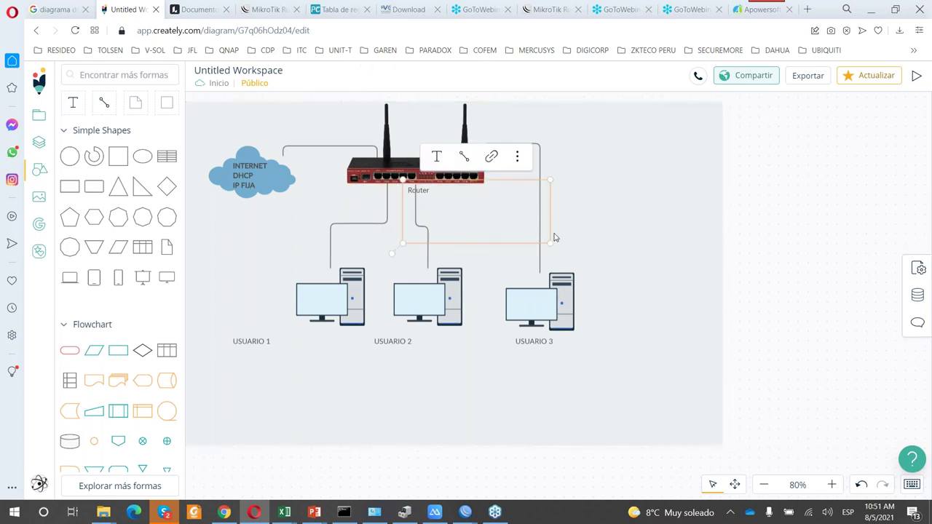
left_click_drag(550, 242, 446, 198)
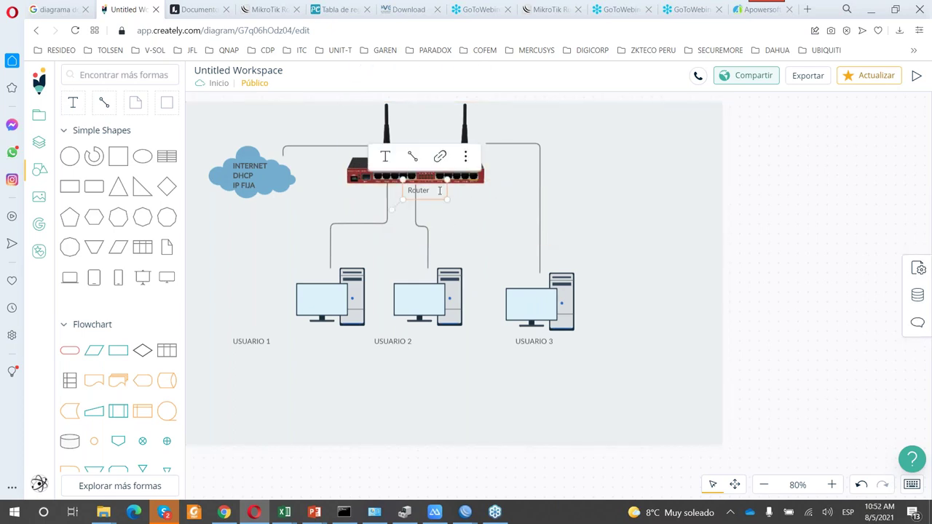
key("Delete")
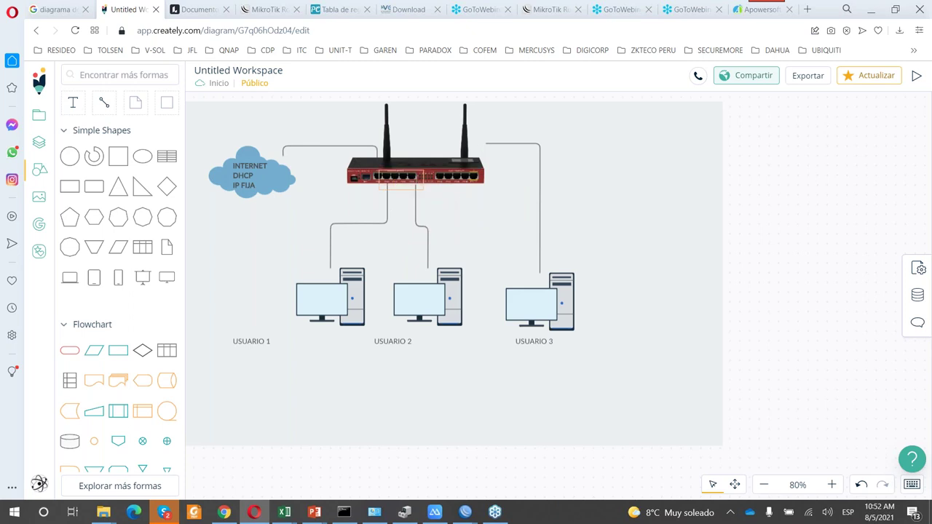
left_click(421, 186)
left_click(417, 180)
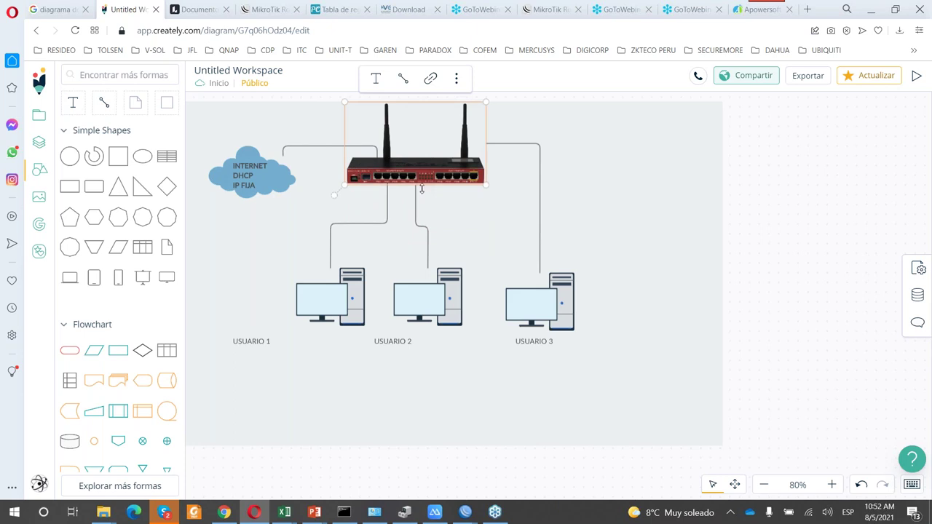
- Clear the box's 'Router' text and widen the small box slightly to the right
left_click(422, 188)
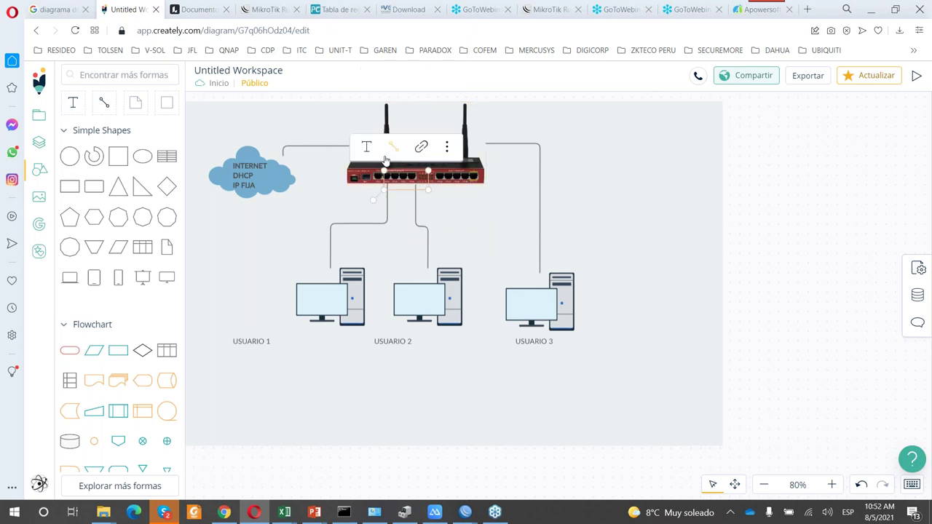
left_click(369, 148)
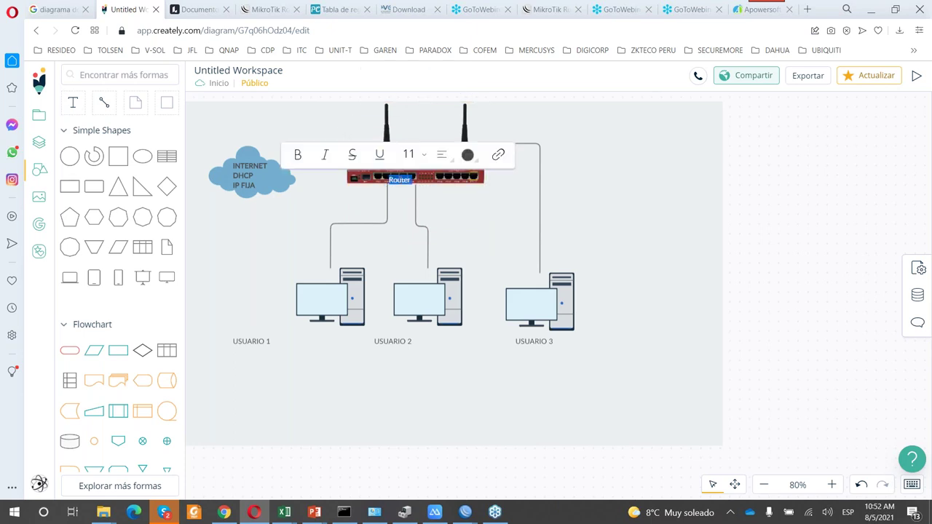
key("BackSpace")
left_click(420, 187)
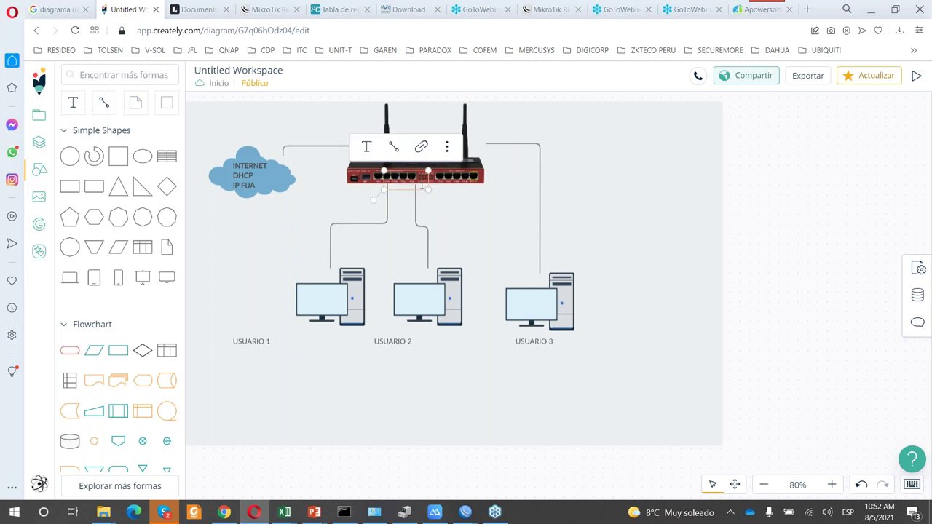
left_click_drag(428, 190, 431, 189)
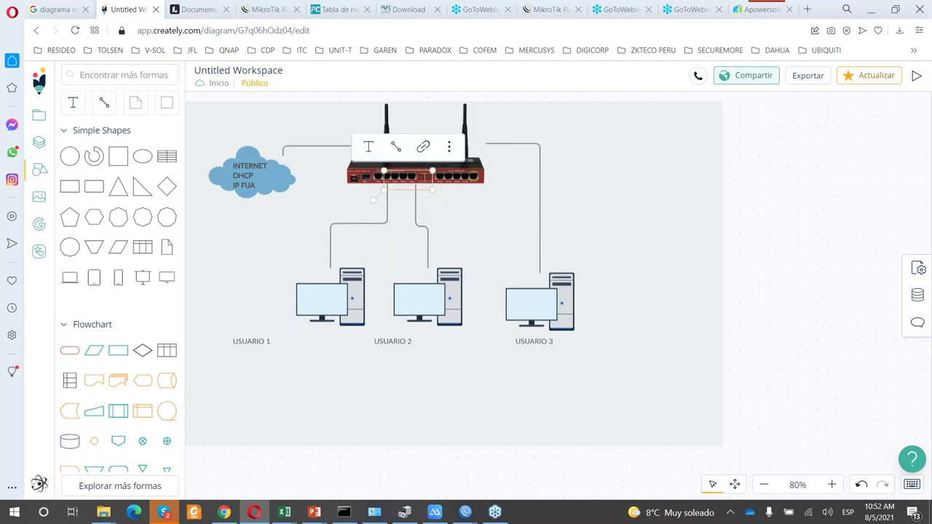
left_click(419, 182)
key("Escape")
- Move the router image slightly to the right, centring it above the PC links
left_click(420, 182)
left_click(423, 190)
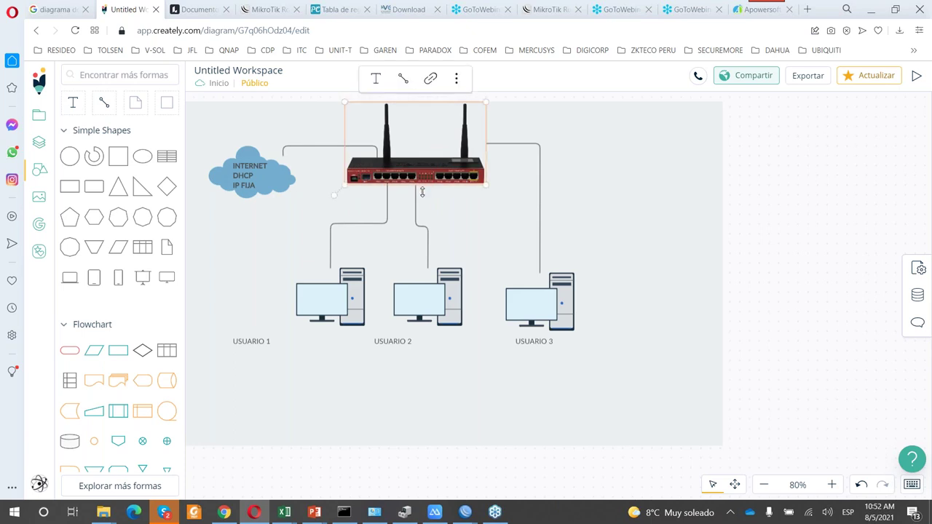
left_click(422, 191)
mouse_move(424, 182)
left_mouse_down()
mouse_move(448, 211)
mouse_move(441, 185)
left_mouse_up()
left_click(431, 219)
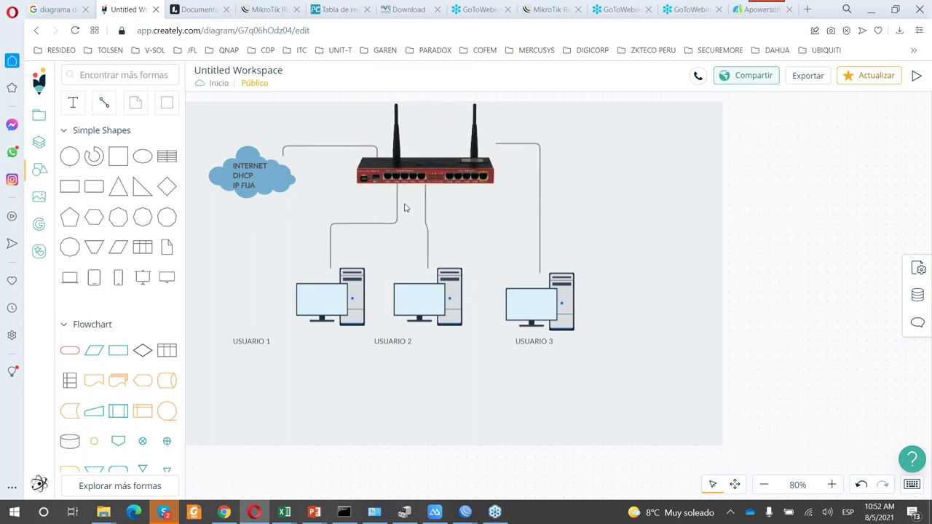
- Reattach the USUARIO 3 and USUARIO 2 links to the router's bottom ports
left_click(528, 144)
left_click_drag(495, 144, 498, 173)
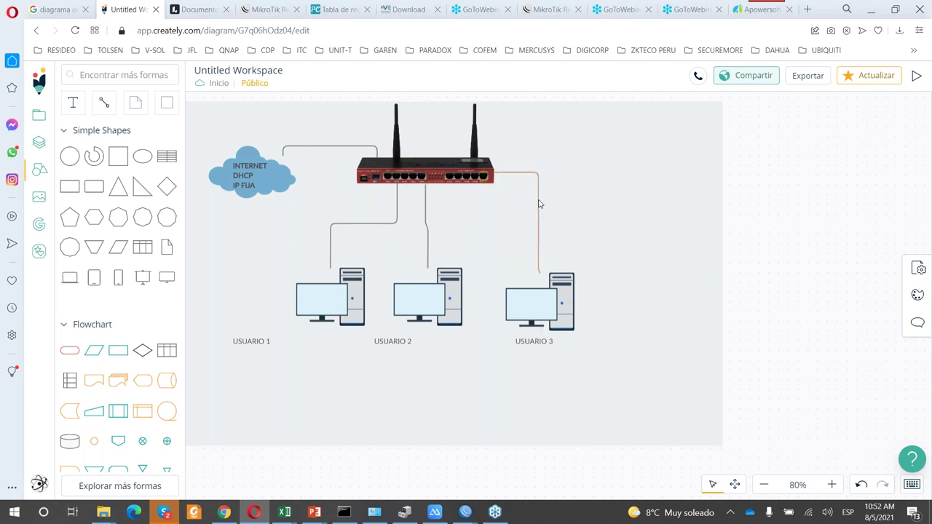
left_click_drag(541, 202, 459, 185)
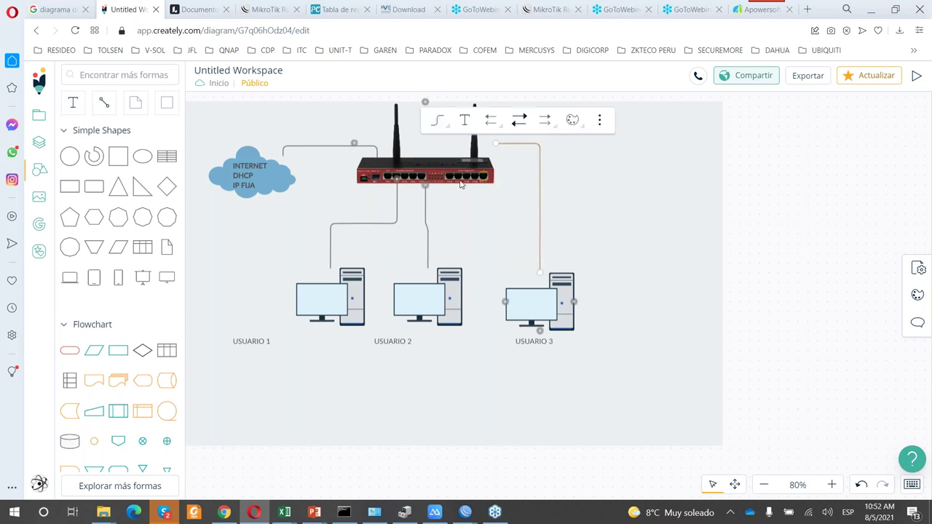
left_click_drag(495, 146, 422, 182)
left_click(475, 241)
left_click(428, 245)
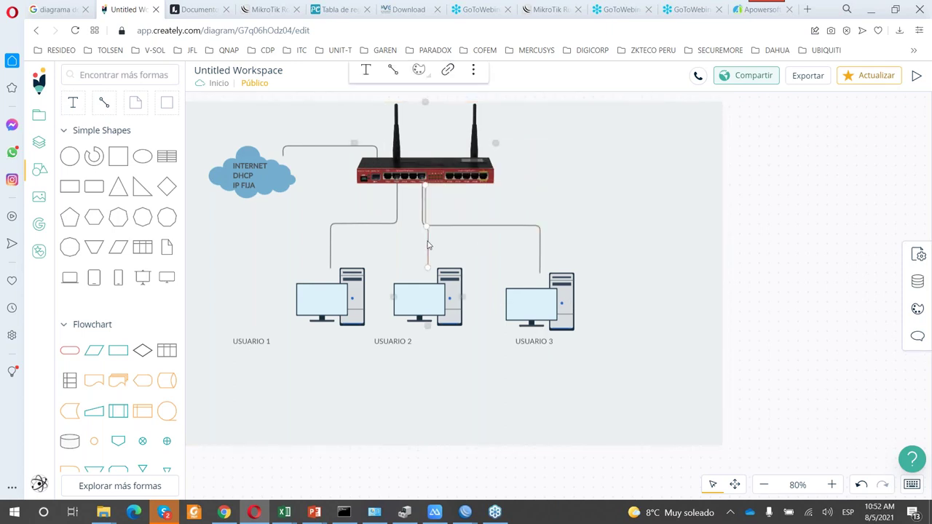
left_click_drag(423, 183, 407, 182)
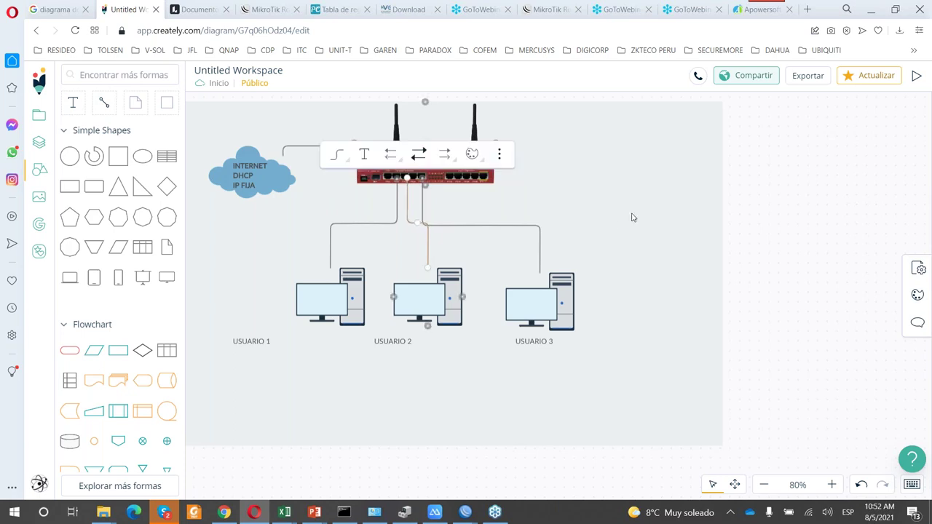
left_click(632, 217)
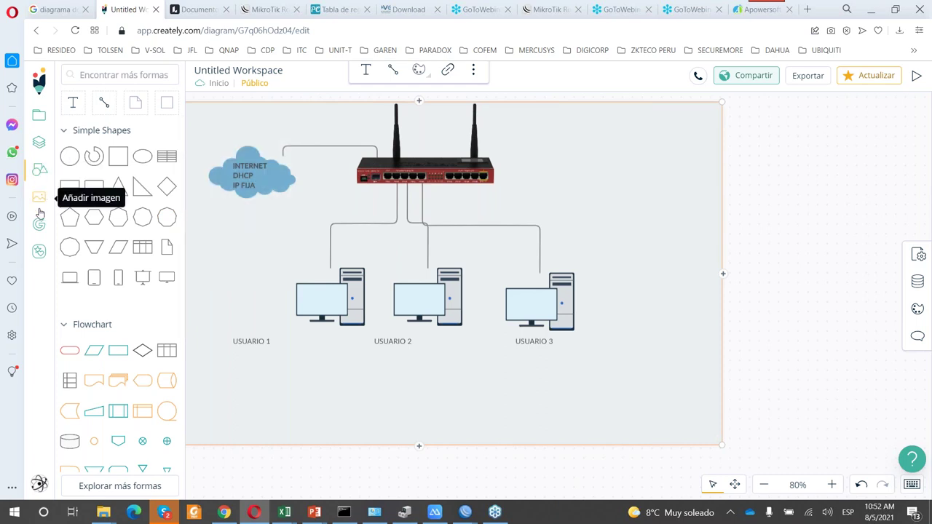
- Create a 'LAN' text label beside the router, formatted bold at size 20
left_click(71, 106)
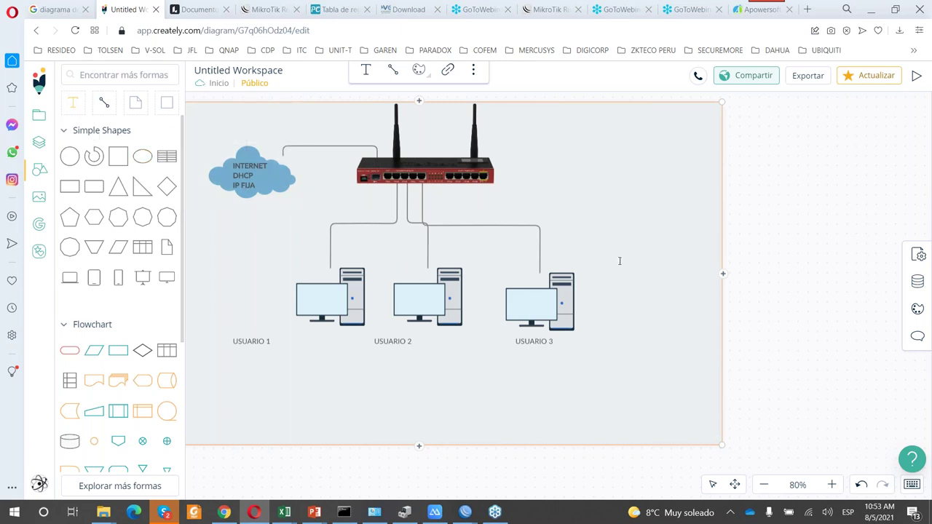
left_click(555, 185)
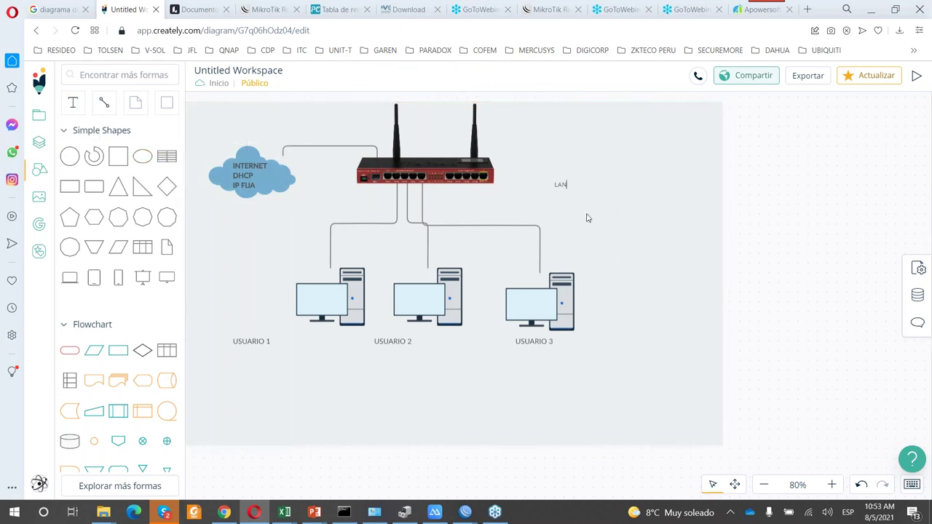
left_click_drag(574, 183, 553, 184)
left_click(458, 159)
left_click(603, 159)
left_click(575, 159)
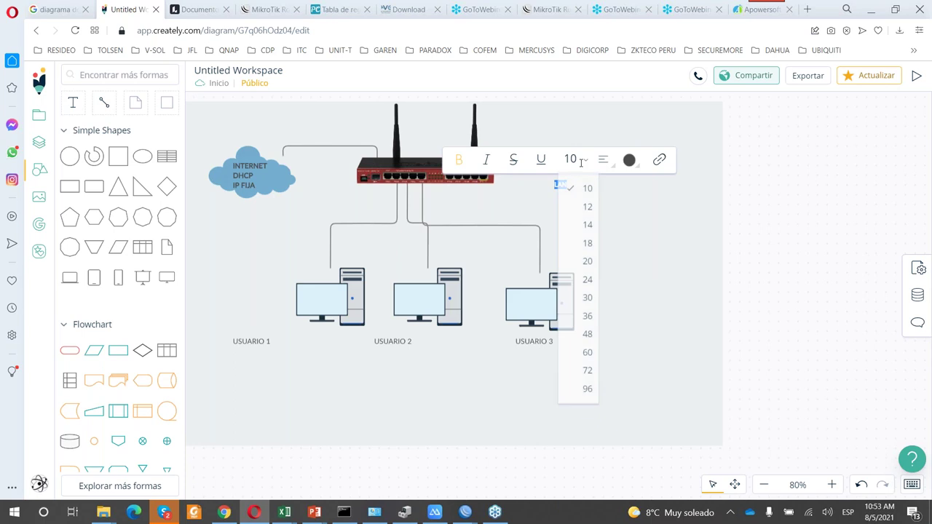
left_click(586, 262)
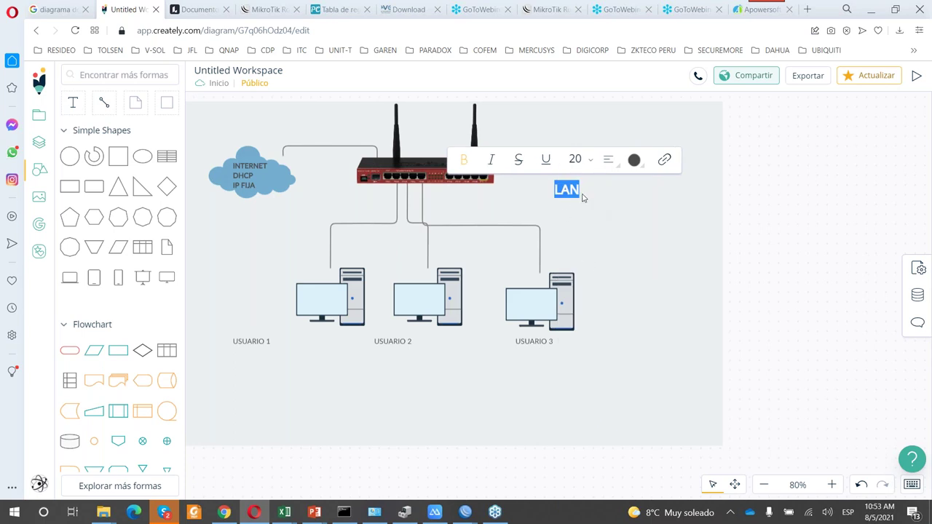
key("Escape")
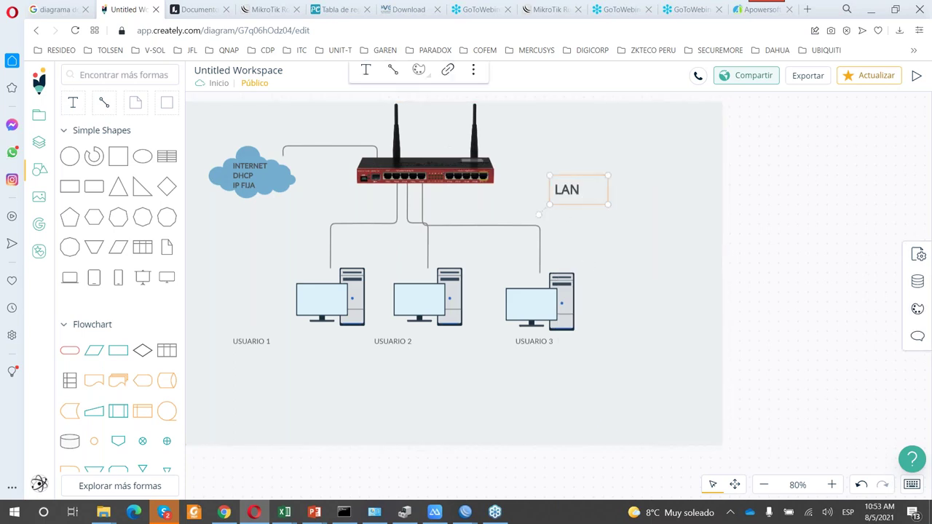
- Move the label under the router, extend it to 'LAN 192.168.1.0/24', and start a text box above the cloud link
left_click_drag(584, 185, 460, 202)
key("Escape")
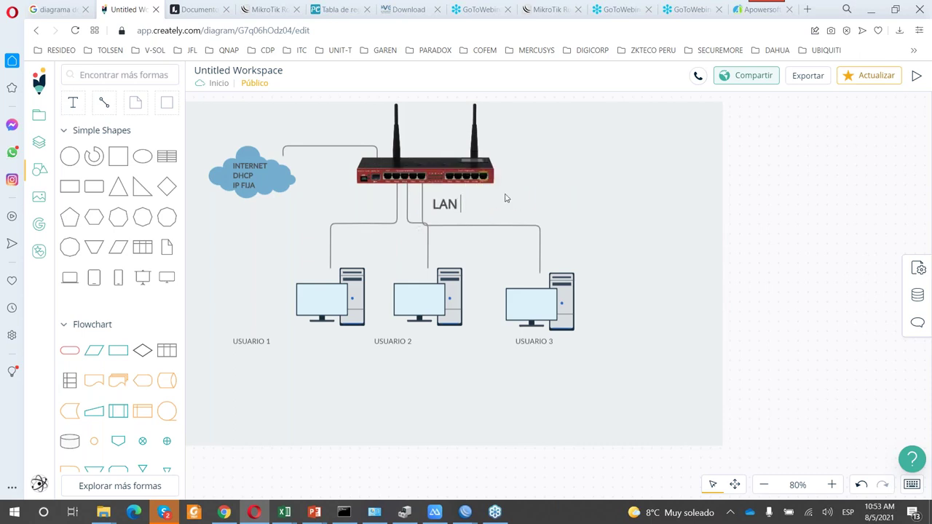
type("192.168.1.0")
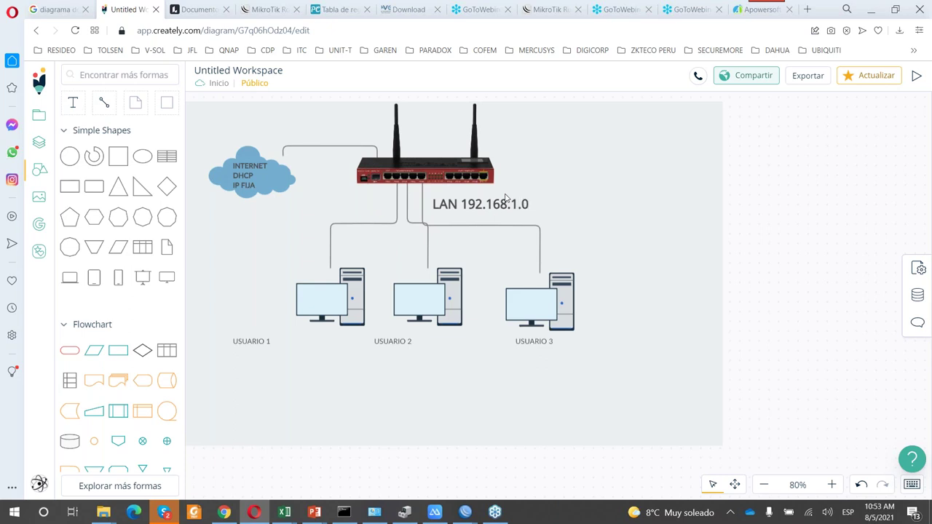
type("/24")
left_click(73, 103)
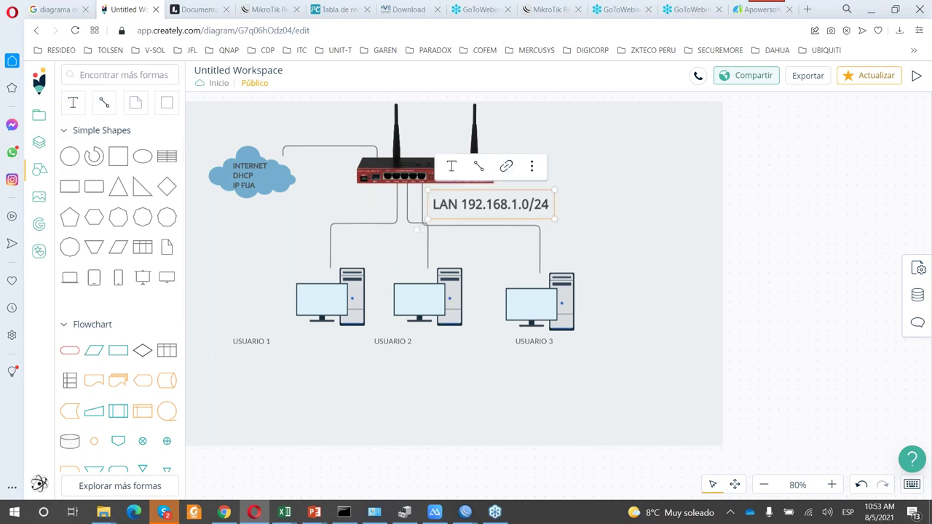
left_click(267, 120)
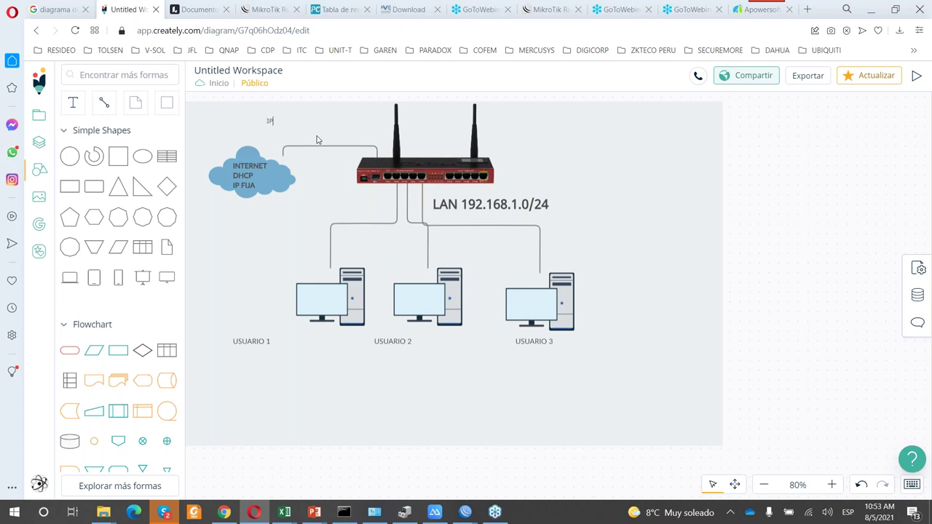
- Type 'IP WAN: 192.168.20.103' into the text box above the cloud-to-router link
type("N: 192.168.20.103")
- Ping 192.168.1.103 from Command Prompt, stop it with Ctrl+C, and return to the diagram
key("super+r")
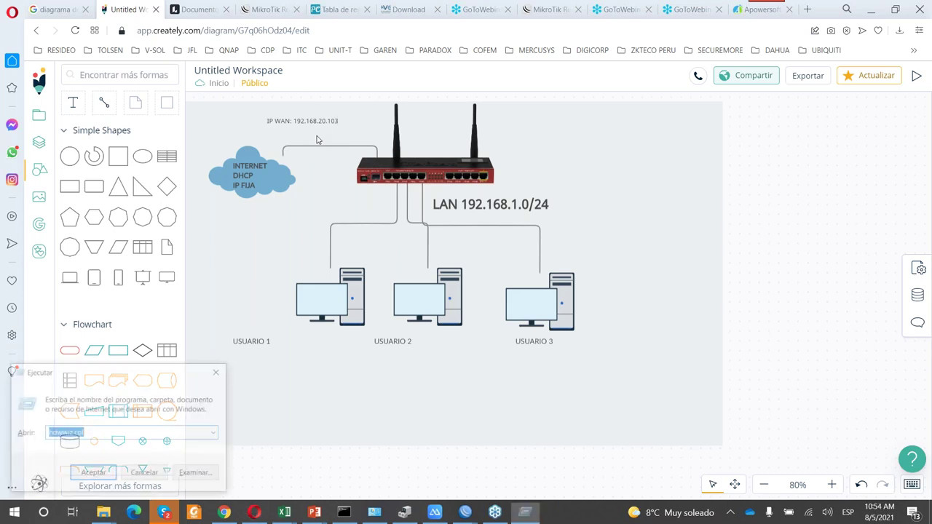
key("Return")
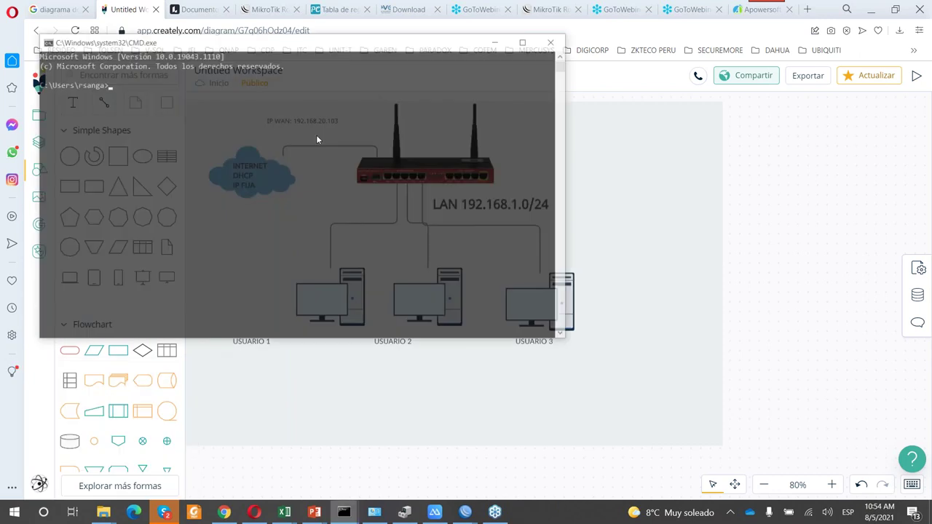
type("PING 192.")
type(".16")
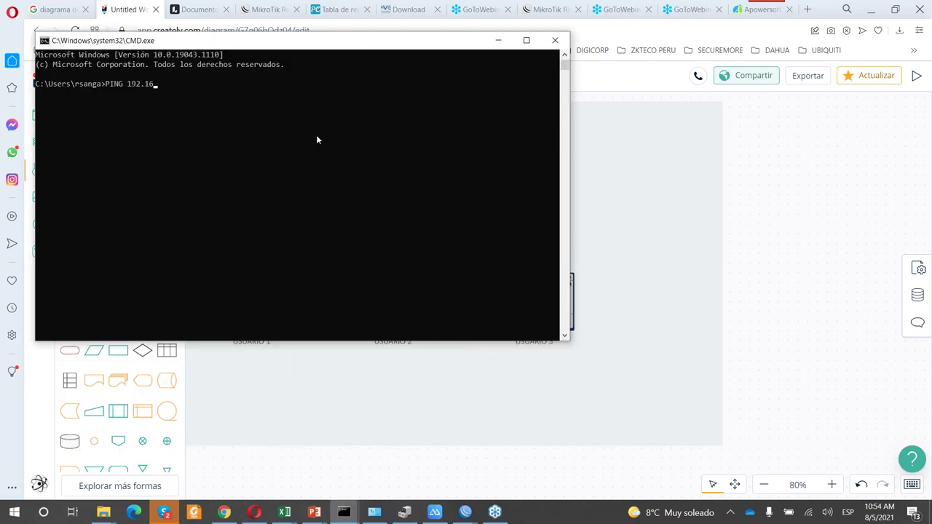
type("8.1.103")
key("ctrl+c")
key("alt+Tab")
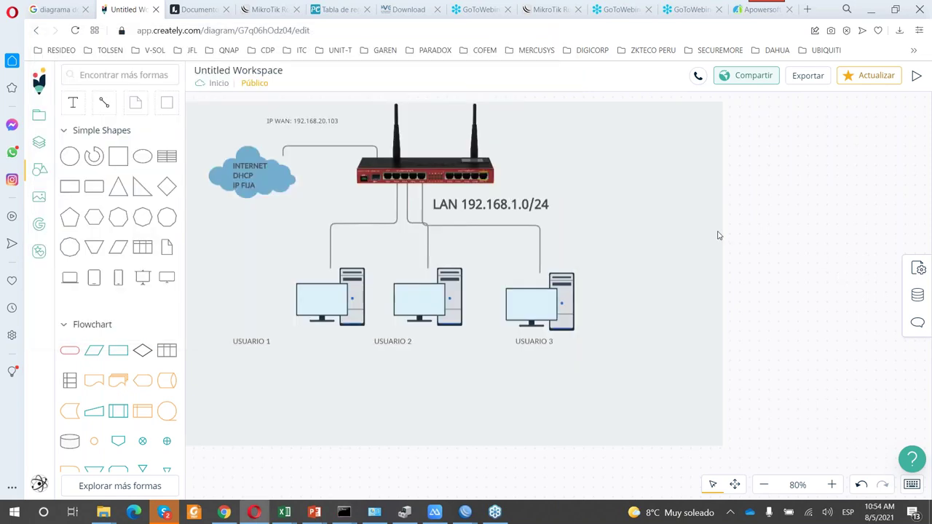
- Move the IP WAN label down and left and make it bold at size 20
left_click(717, 235)
left_click(338, 120)
left_click_drag(339, 121, 246, 123)
double_click(320, 126)
left_click(175, 101)
left_click(291, 104)
left_click(299, 203)
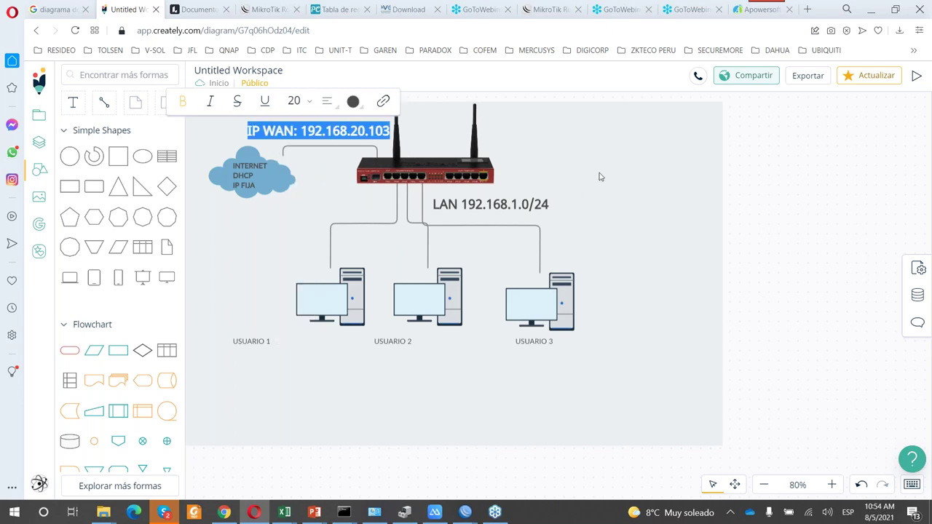
- Add a 'DHCP' text label below the three computers
left_click(601, 176)
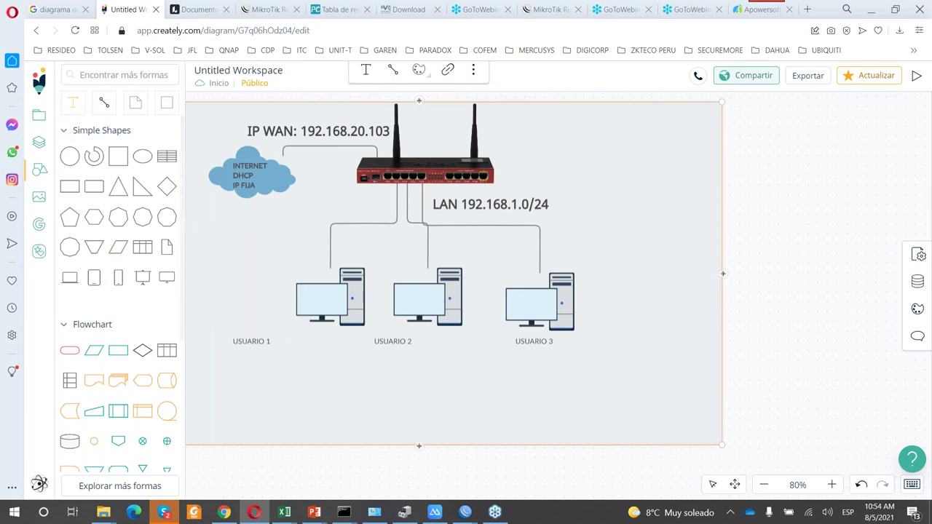
left_click(371, 388)
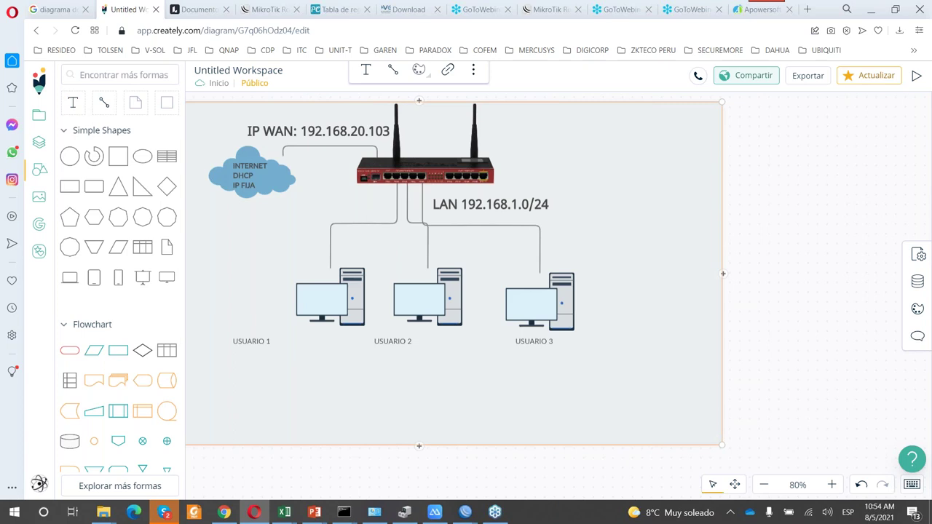
type("DHCP")
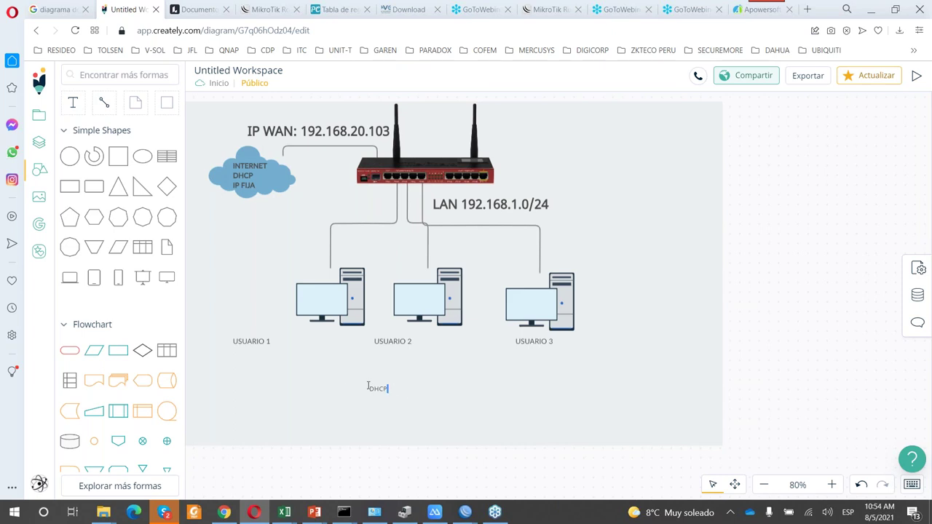
- Format the DHCP text bold at size 18 and drag it up beneath USUARIO 2
double_click(371, 388)
left_click(278, 364)
left_click(401, 366)
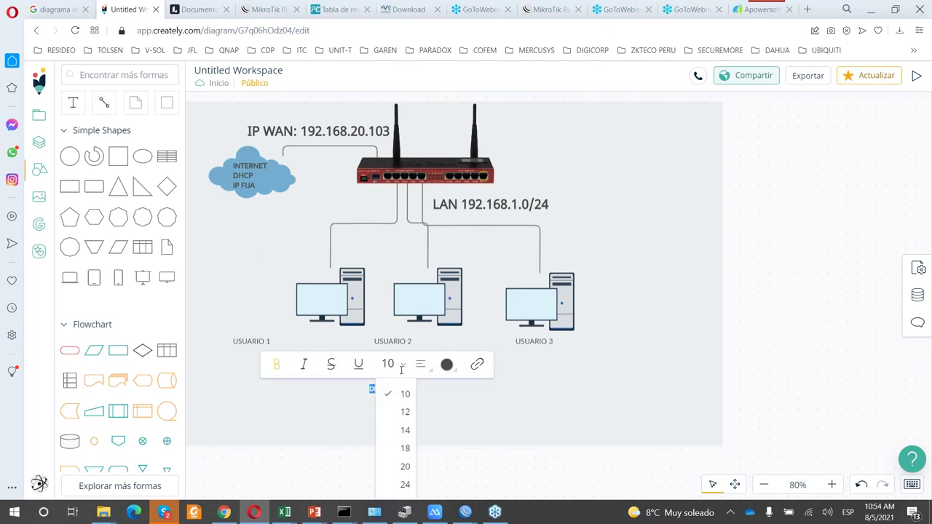
left_click(401, 448)
left_click(423, 398)
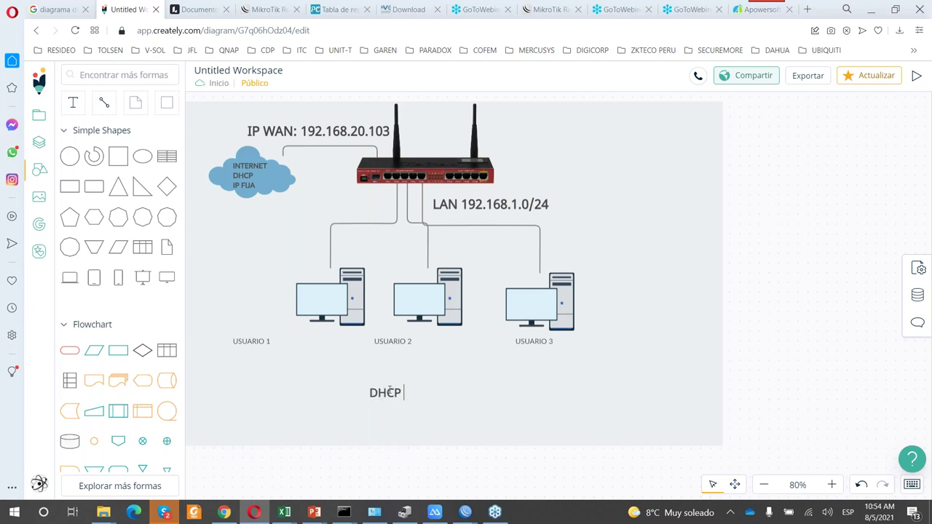
left_click_drag(397, 392, 418, 383)
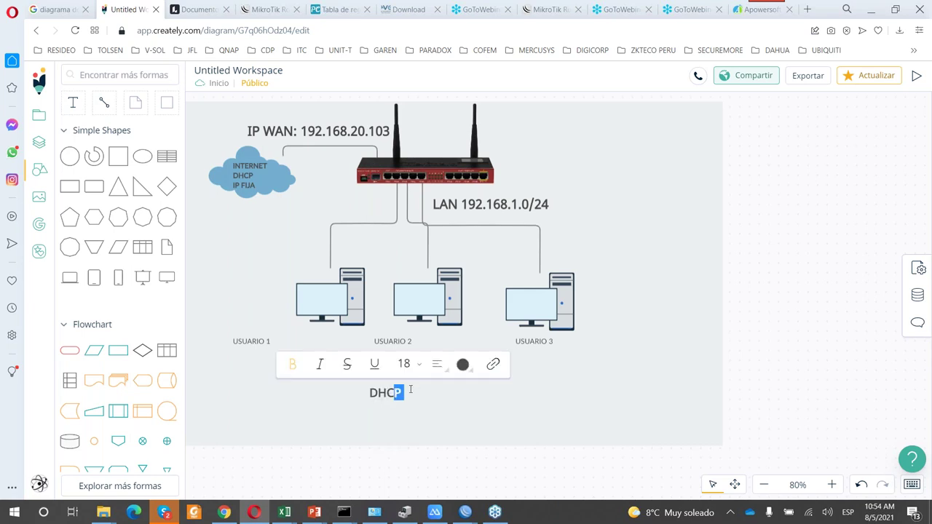
left_click(385, 402)
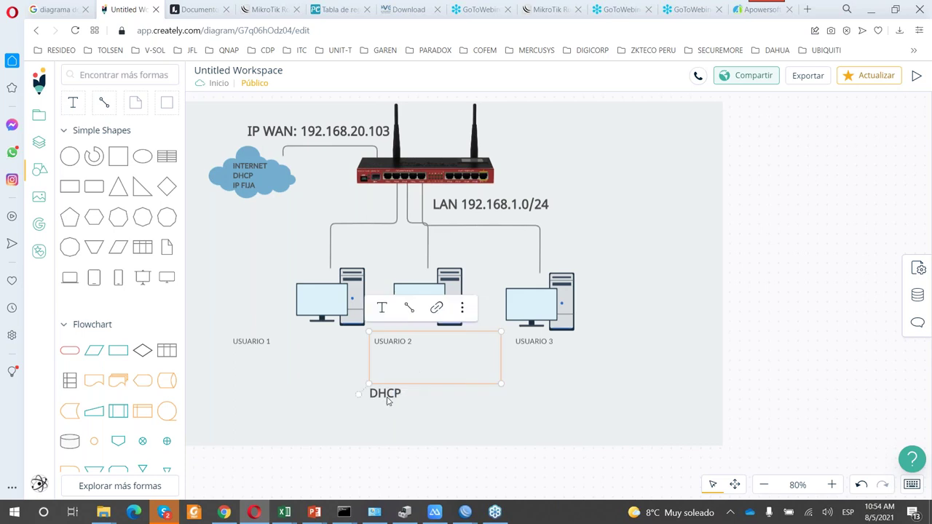
left_click_drag(391, 395, 430, 382)
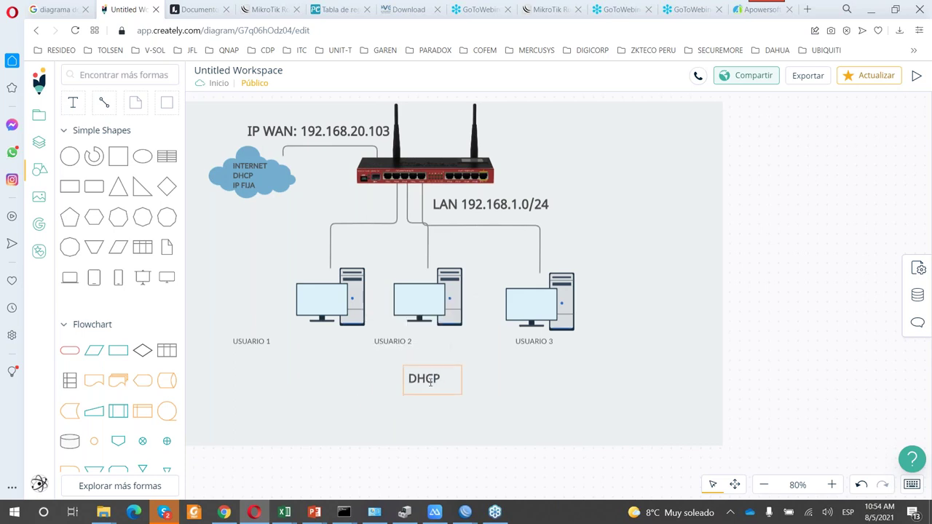
left_click(571, 394)
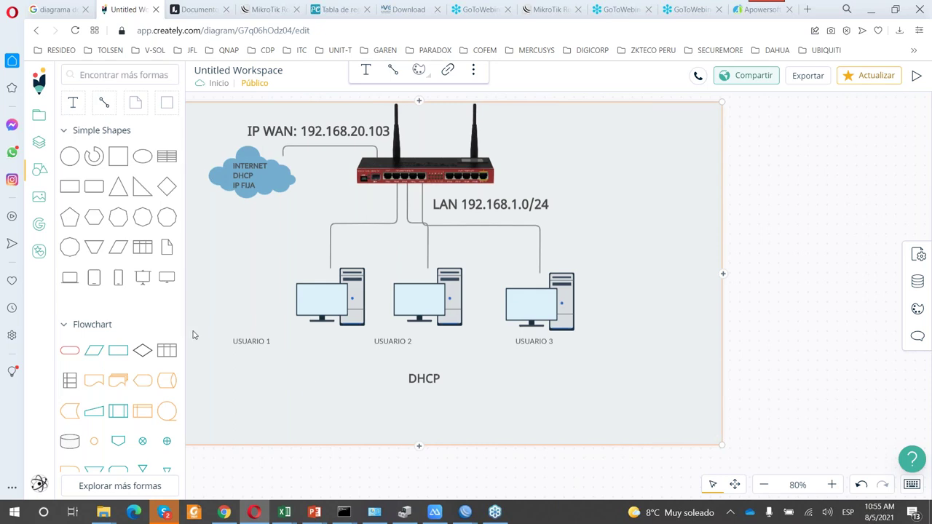
- Cancel WinBox's reconnect, refresh Neighbors, and select router 08:55:31:67:7D:AB
left_click(41, 170)
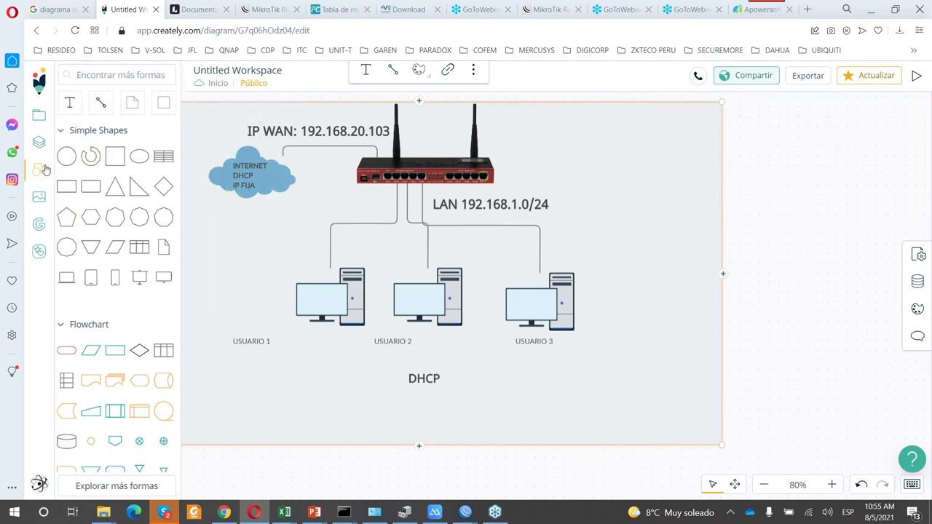
mouse_move(465, 511)
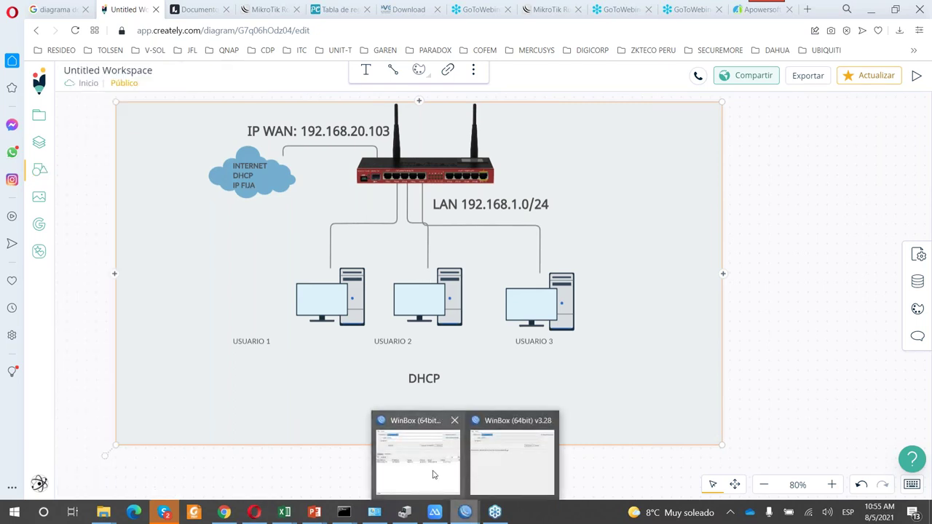
mouse_move(433, 475)
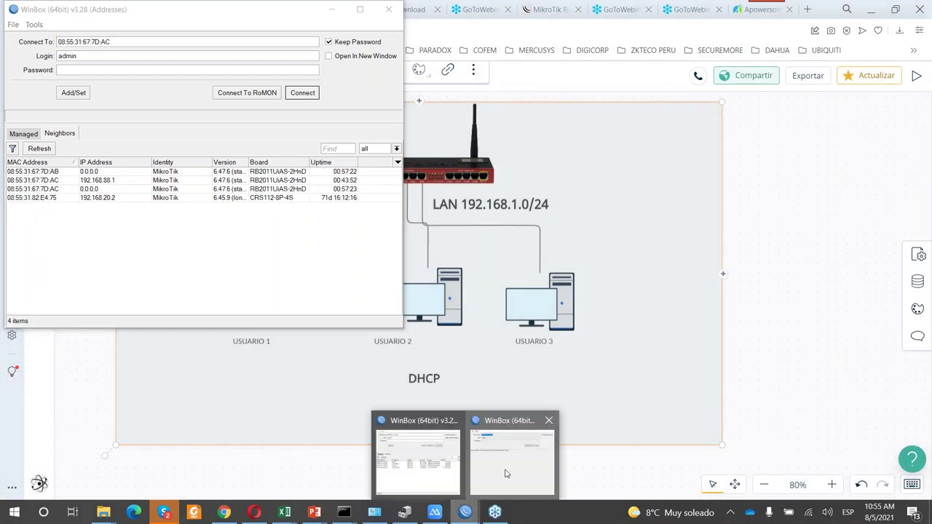
left_click(503, 474)
left_click(319, 93)
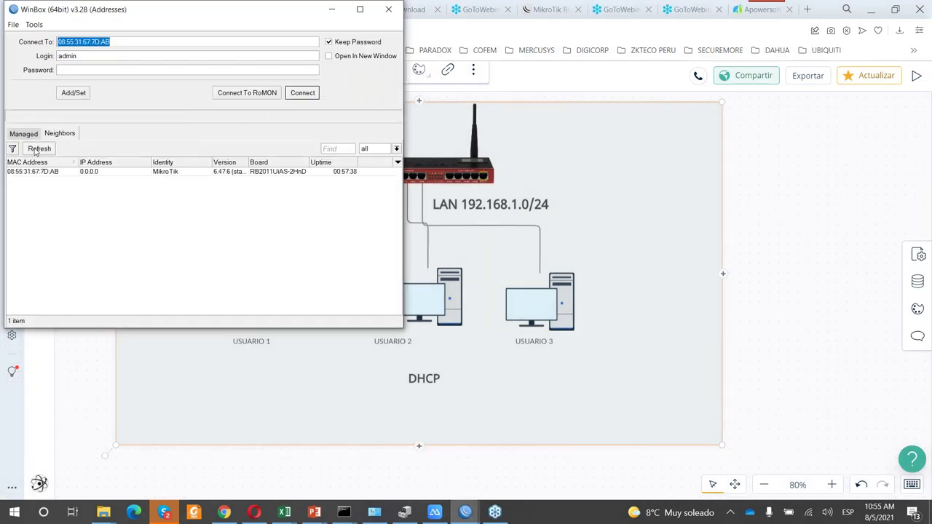
left_click(36, 150)
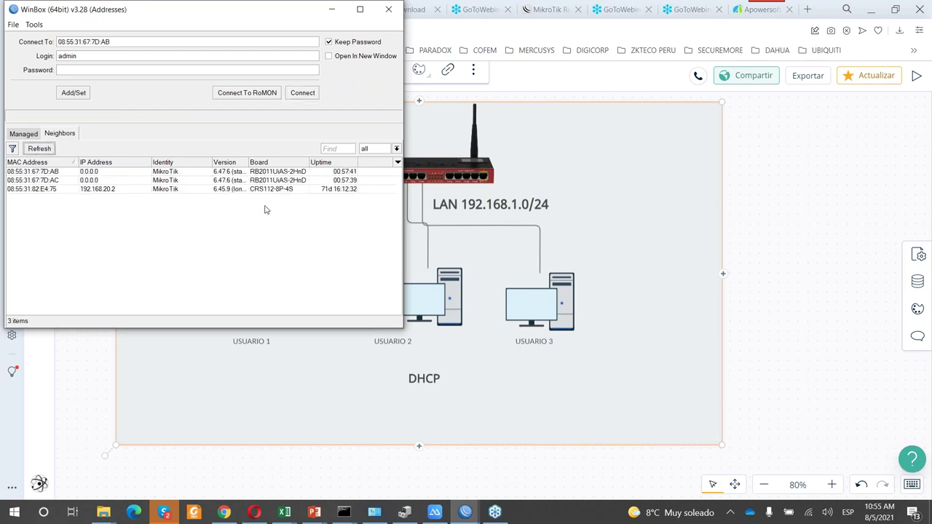
left_click(40, 173)
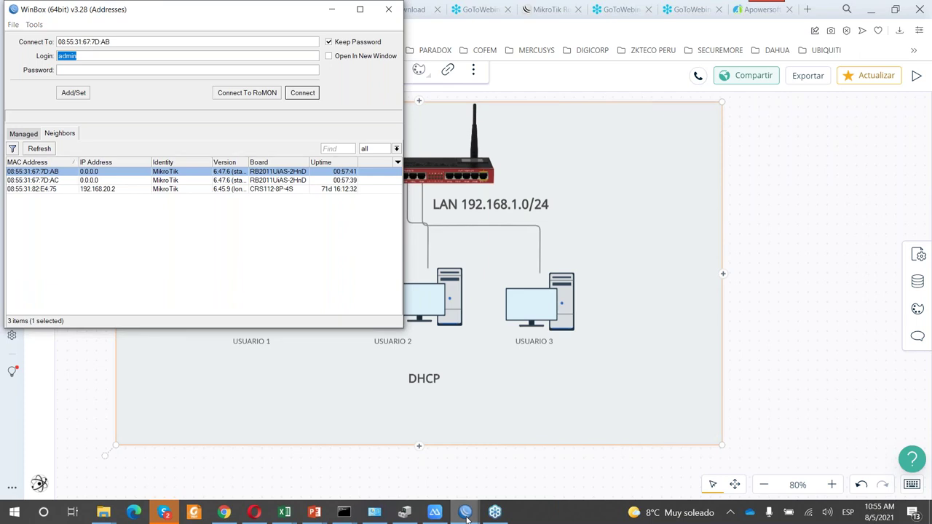
- Close the extra WinBox window and connect to the selected RB2011 router
left_click(466, 517)
mouse_move(466, 513)
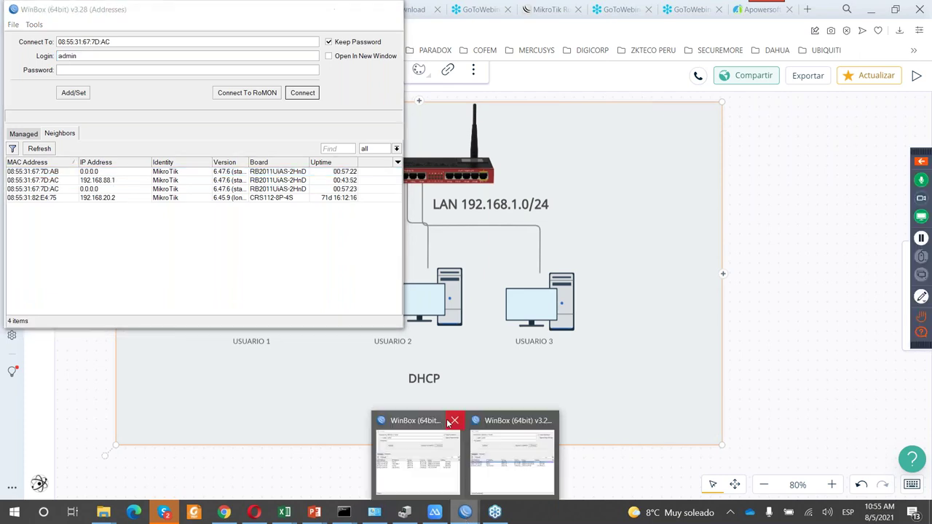
left_click(452, 421)
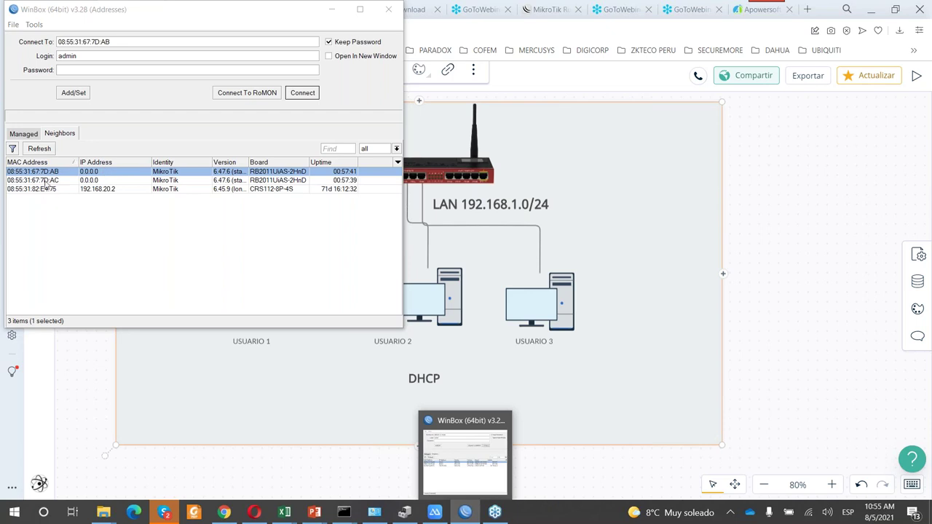
left_click(317, 93)
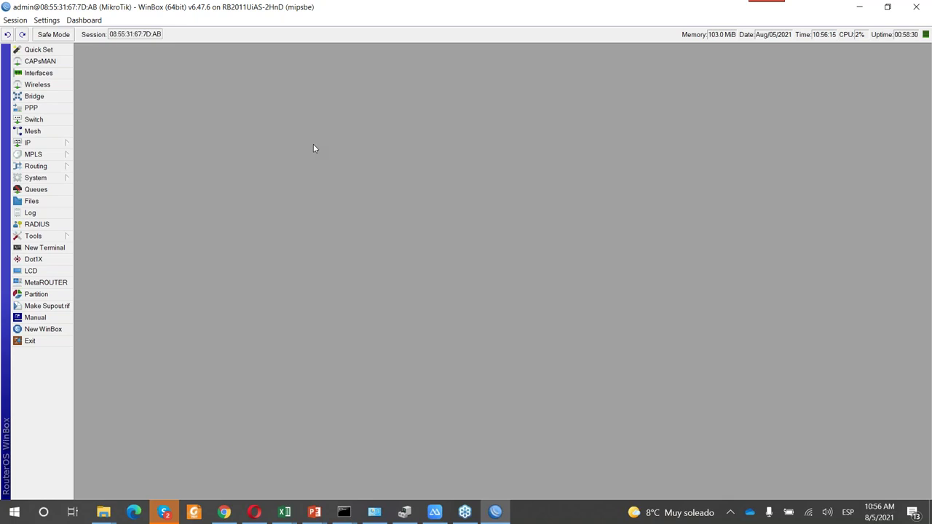
left_click(60, 181)
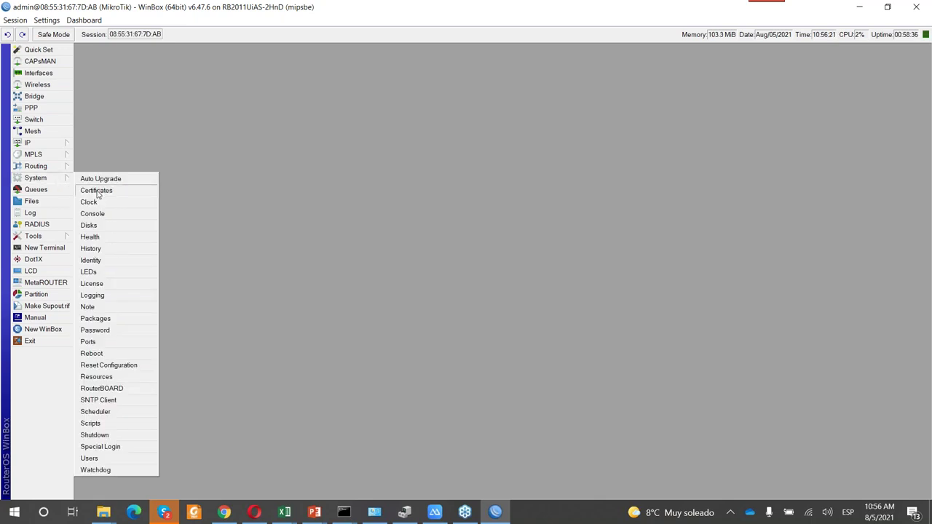
left_click(90, 203)
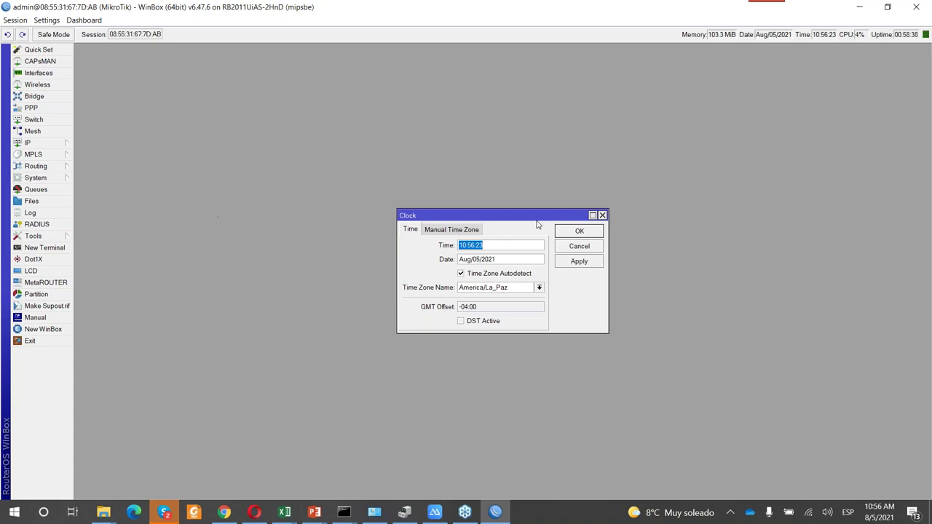
left_click(441, 233)
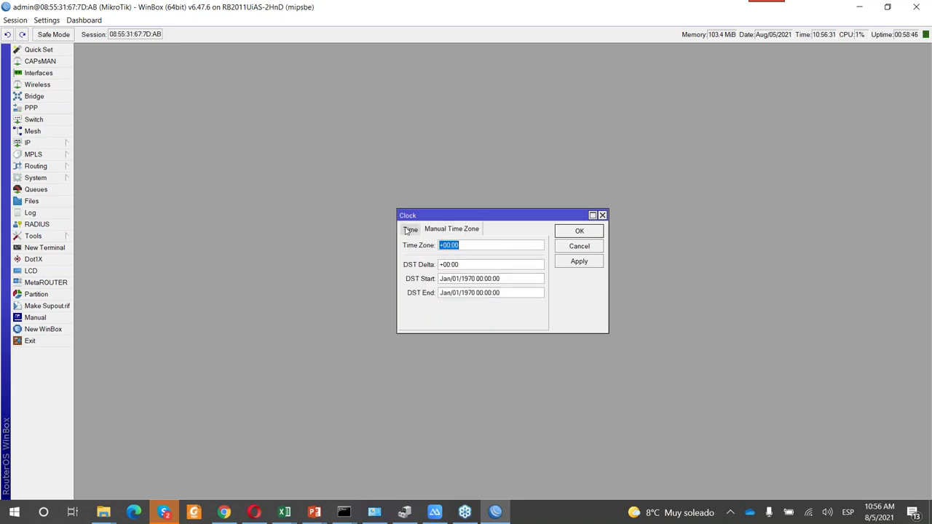
left_click(416, 232)
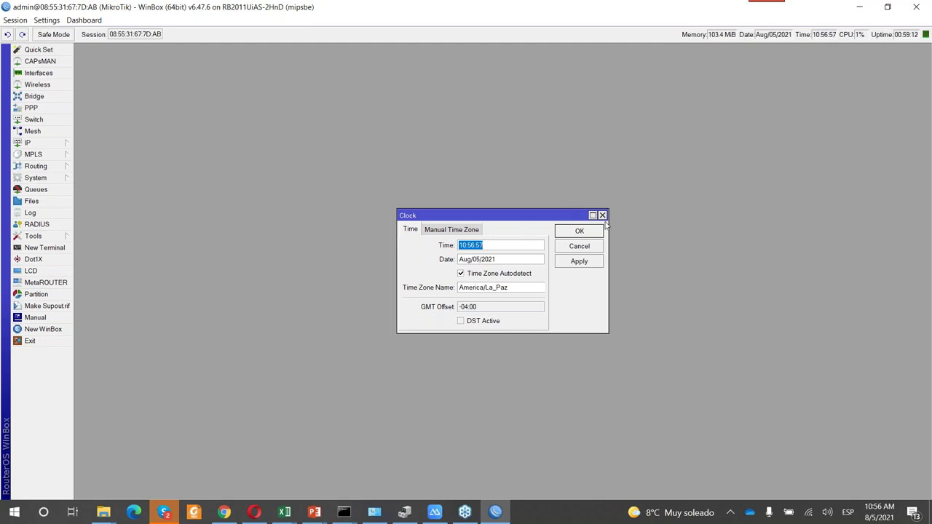
left_click(602, 216)
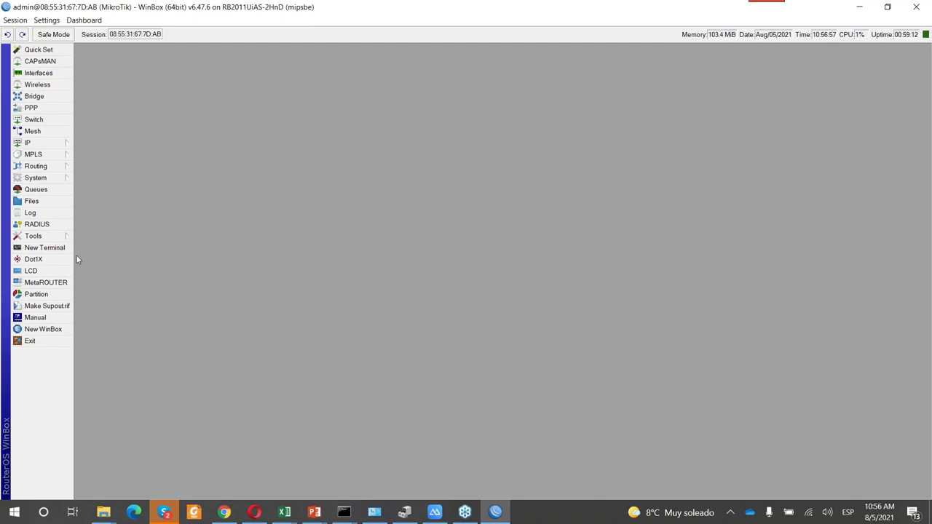
left_click(52, 181)
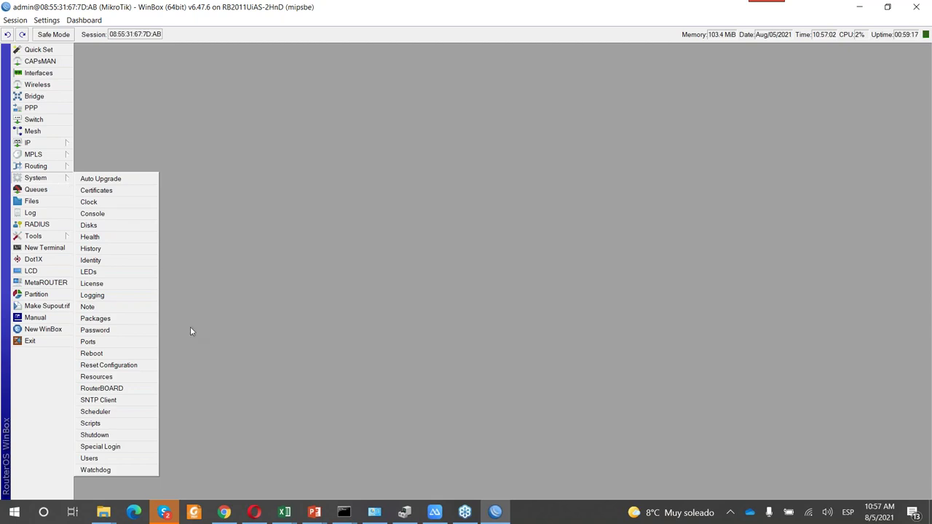
left_click(118, 284)
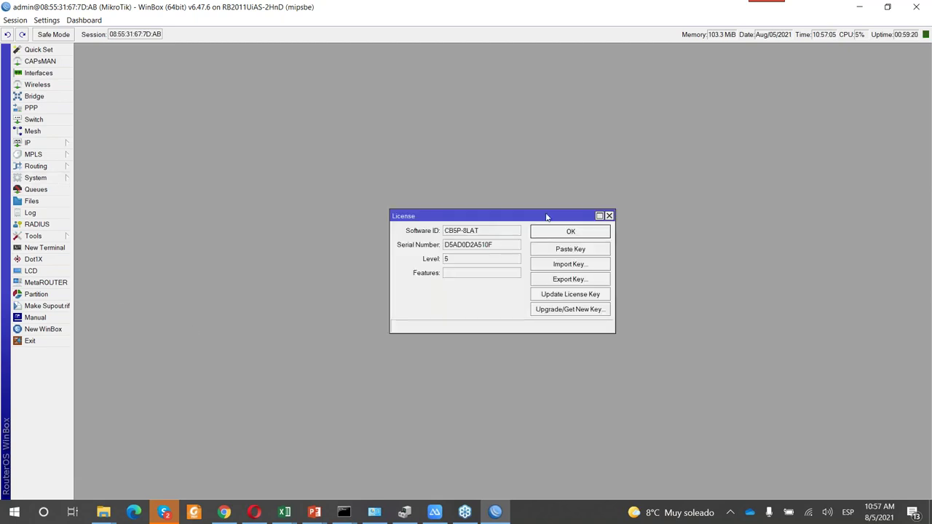
left_click(460, 262)
left_click(599, 298)
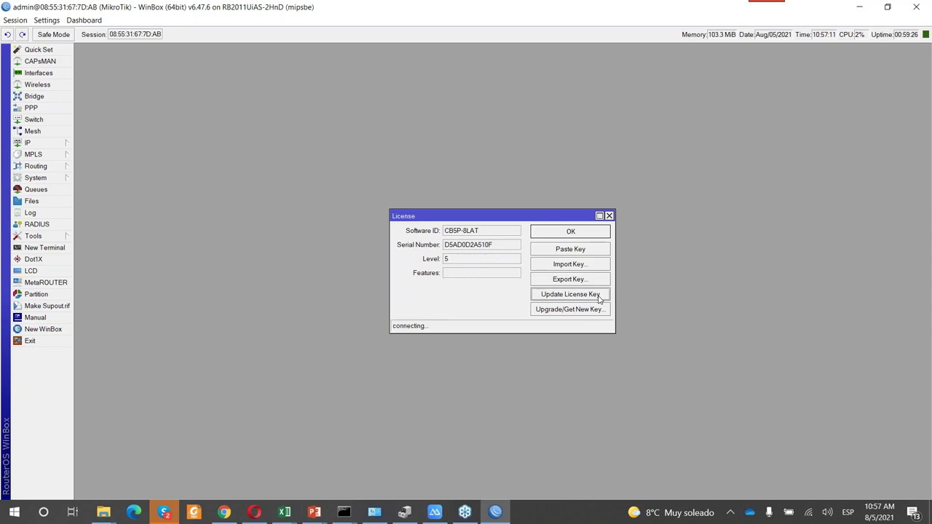
left_click(575, 312)
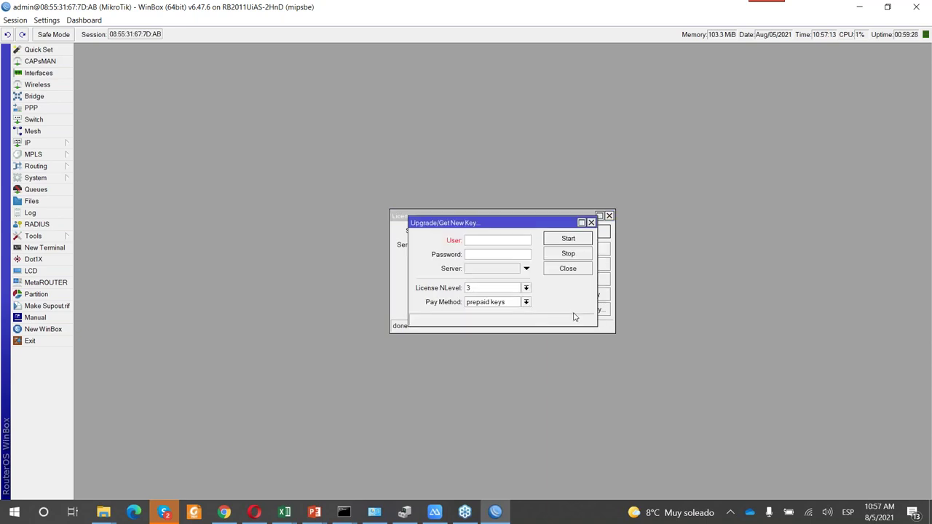
left_click(525, 288)
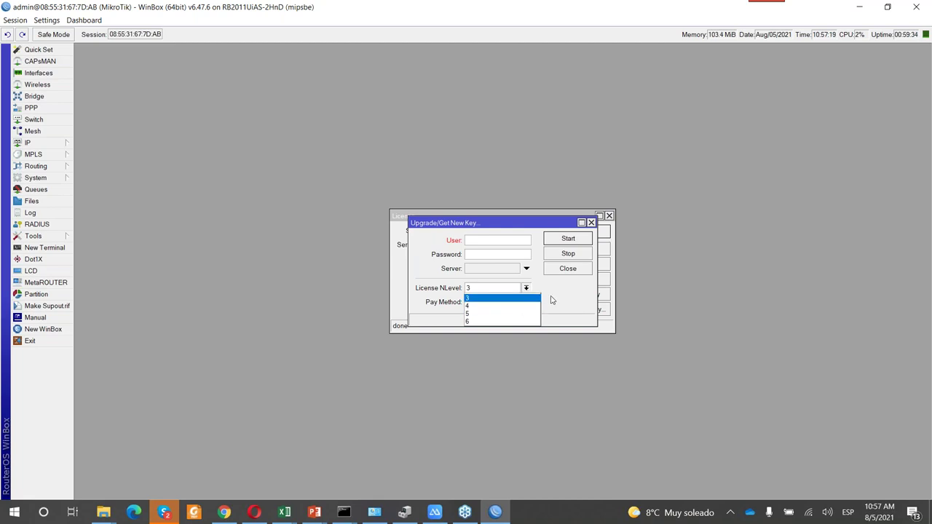
left_click(551, 298)
left_click(526, 301)
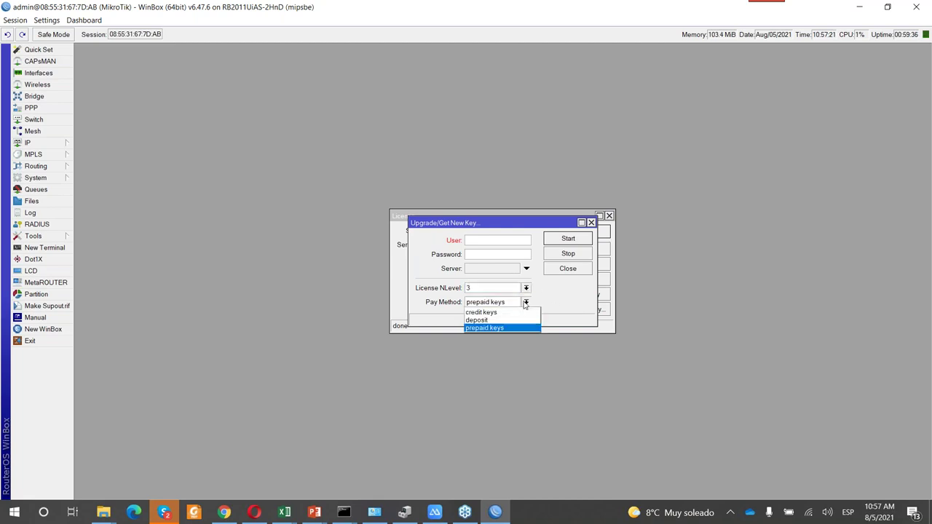
left_click(563, 300)
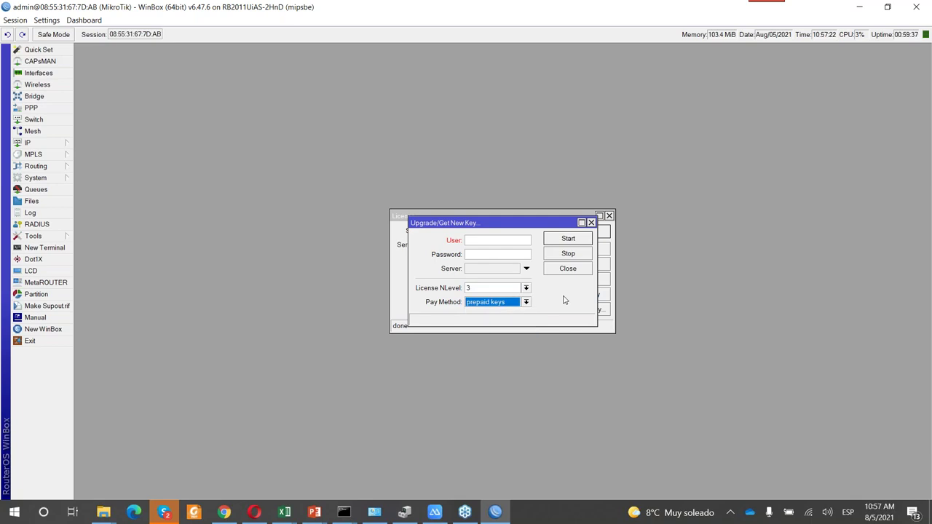
left_click(591, 223)
left_click(609, 216)
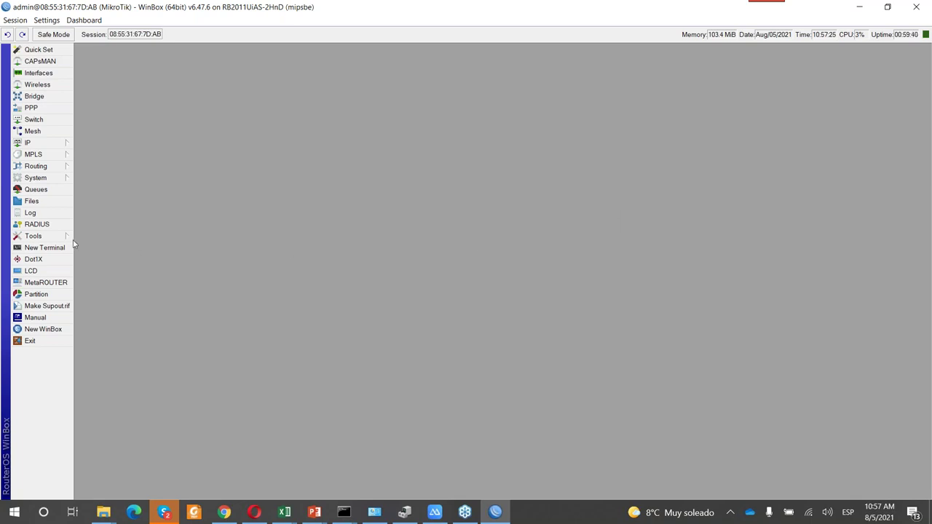
left_click(60, 177)
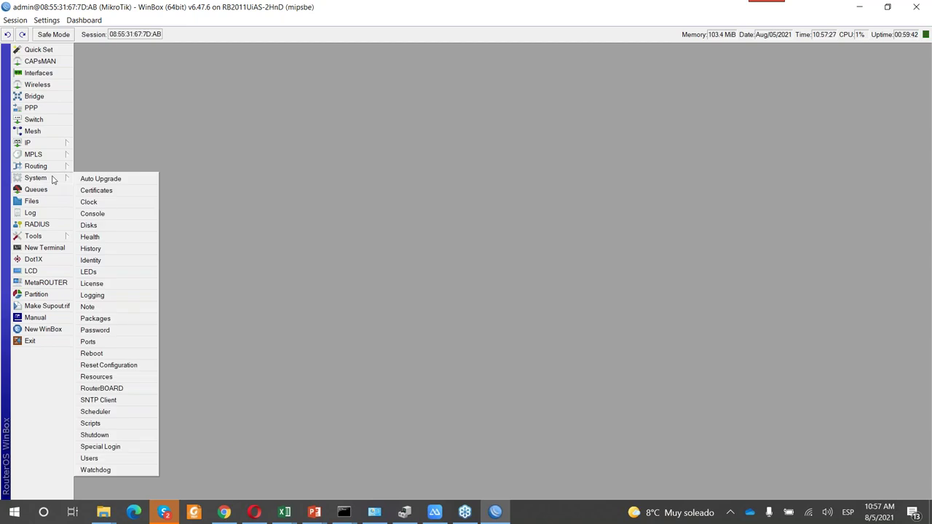
left_click(94, 330)
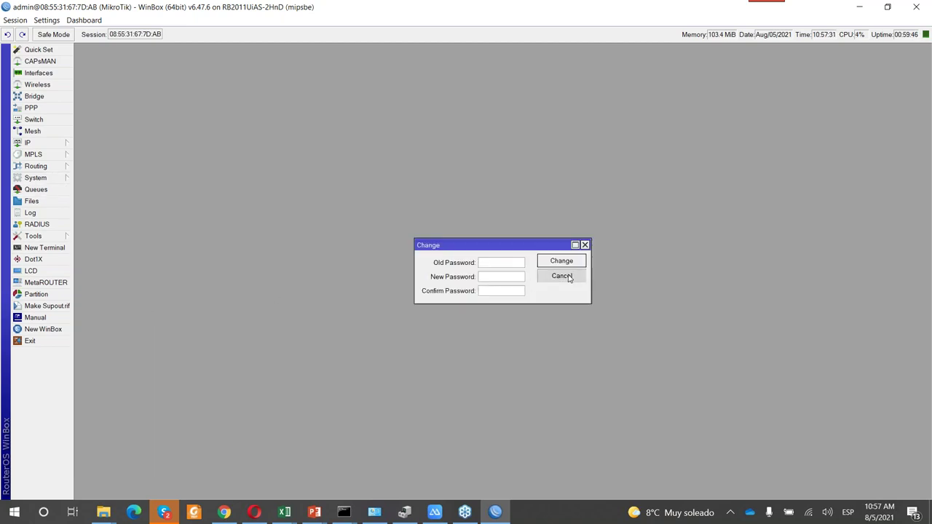
left_click(562, 275)
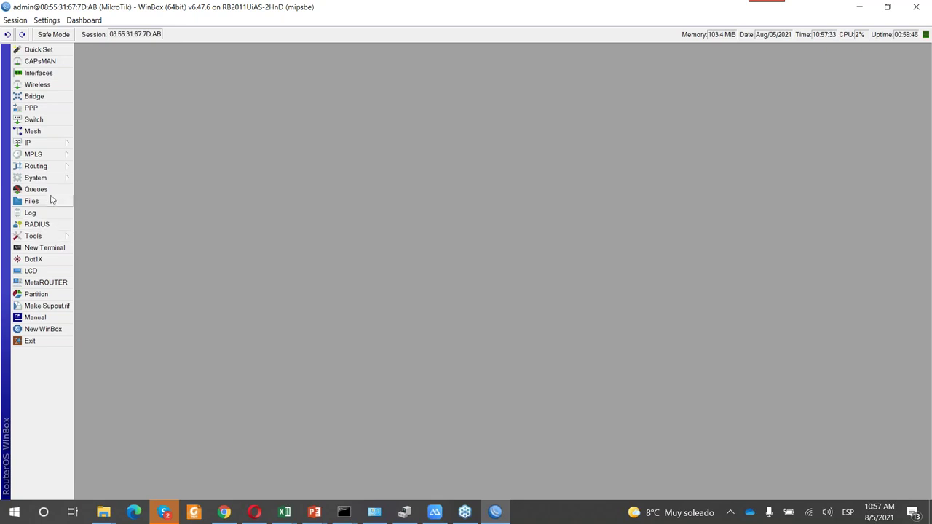
left_click(52, 181)
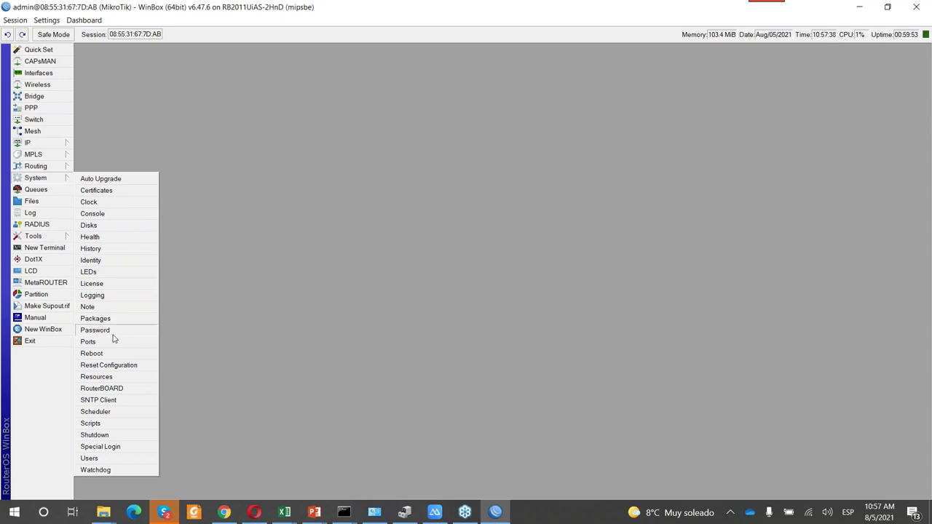
- Open System > Users and select the default admin account (group full)
left_click(89, 458)
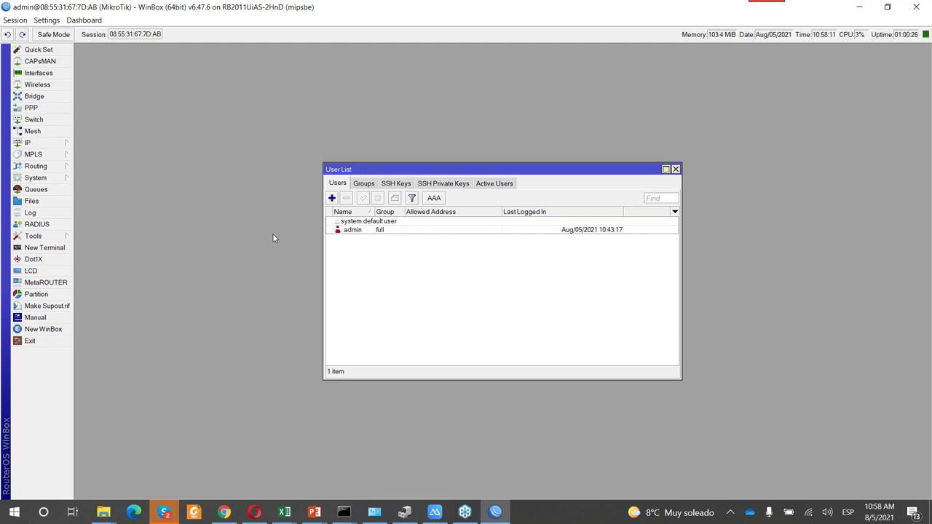
left_click(368, 233)
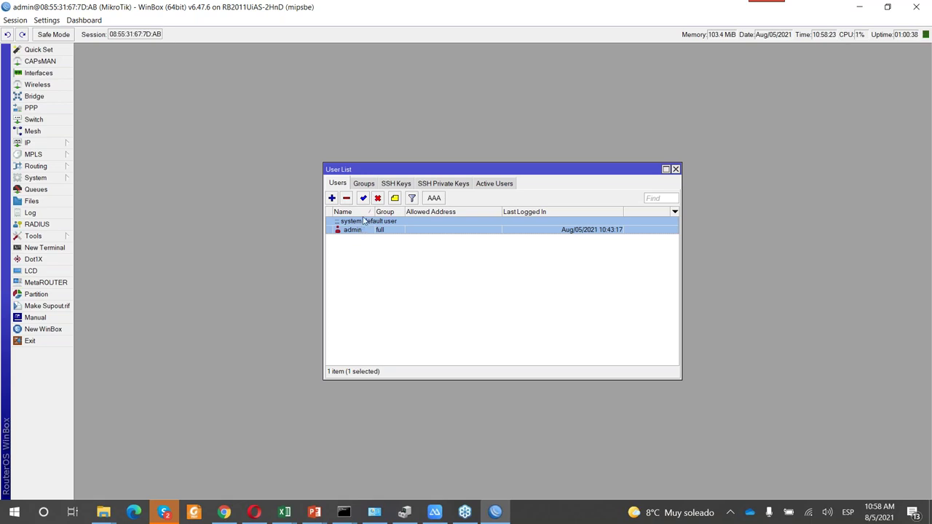
left_click(377, 198)
double_click(353, 230)
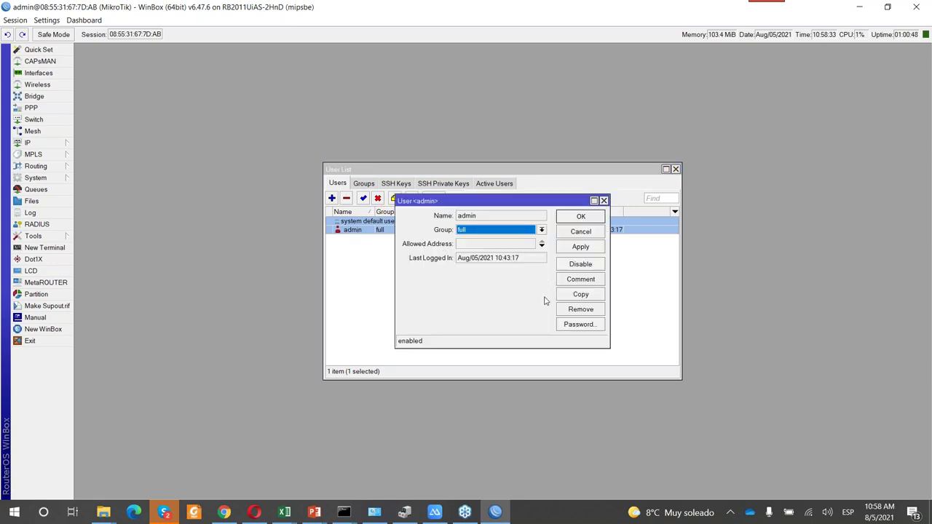
left_click(580, 325)
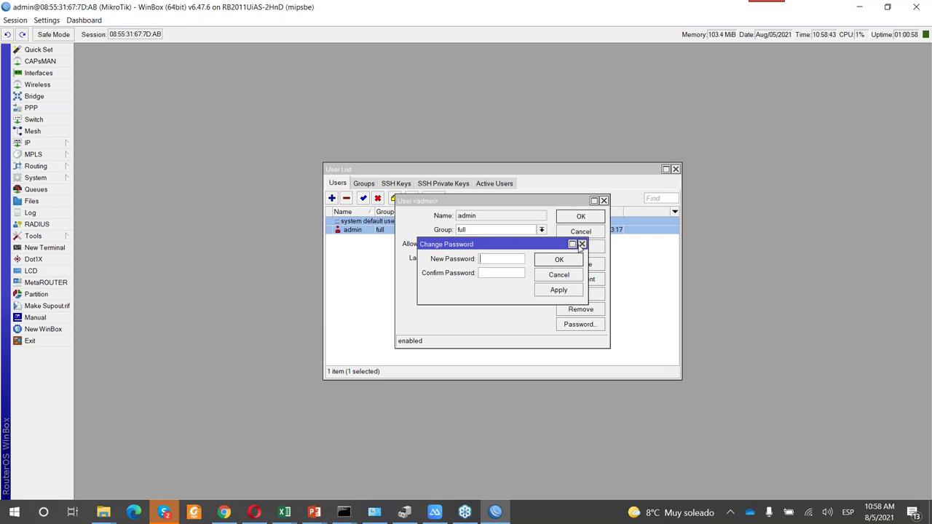
left_click(582, 244)
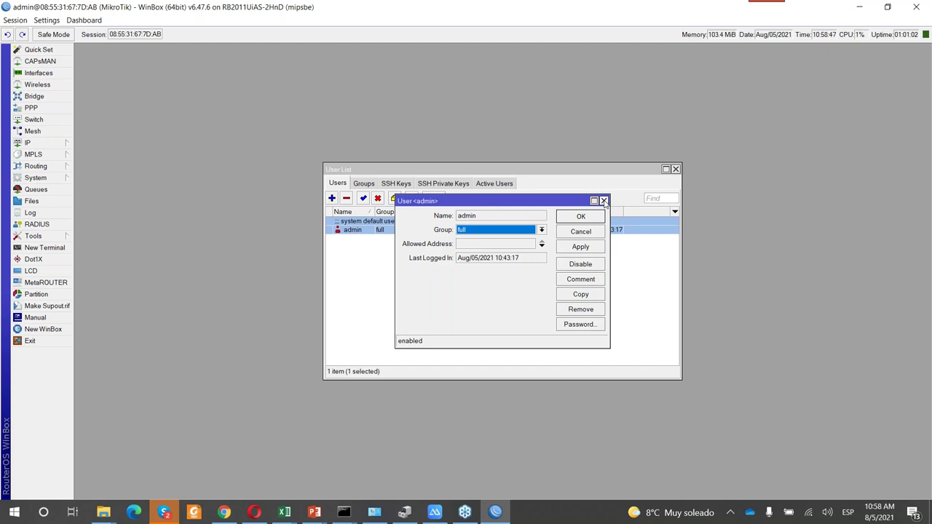
left_click(604, 201)
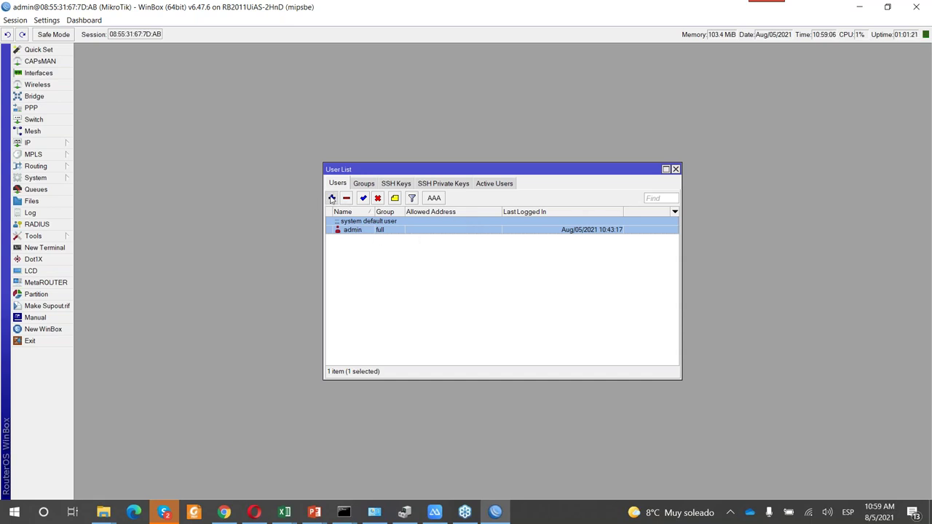
- Look over the full, read and write groups and SSH keys, then close the User List
left_click(331, 198)
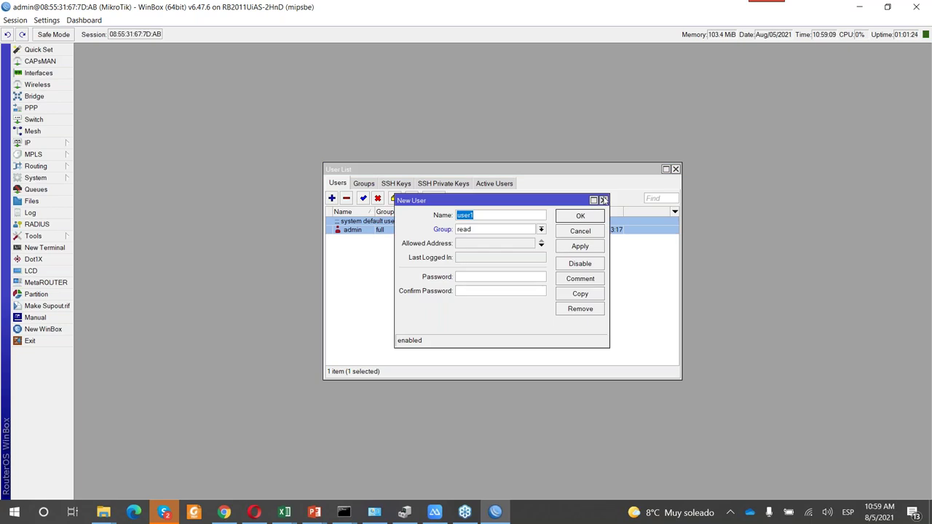
left_click(605, 199)
left_click(368, 182)
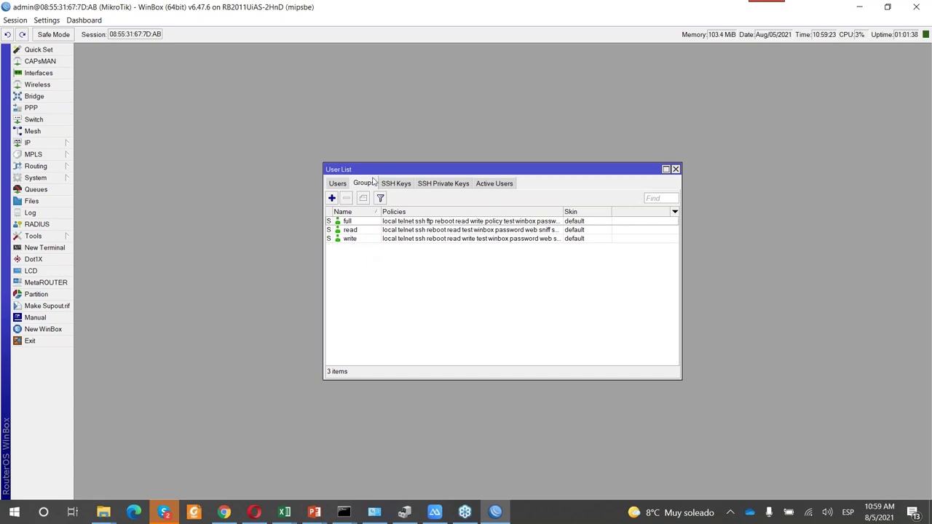
left_click(397, 183)
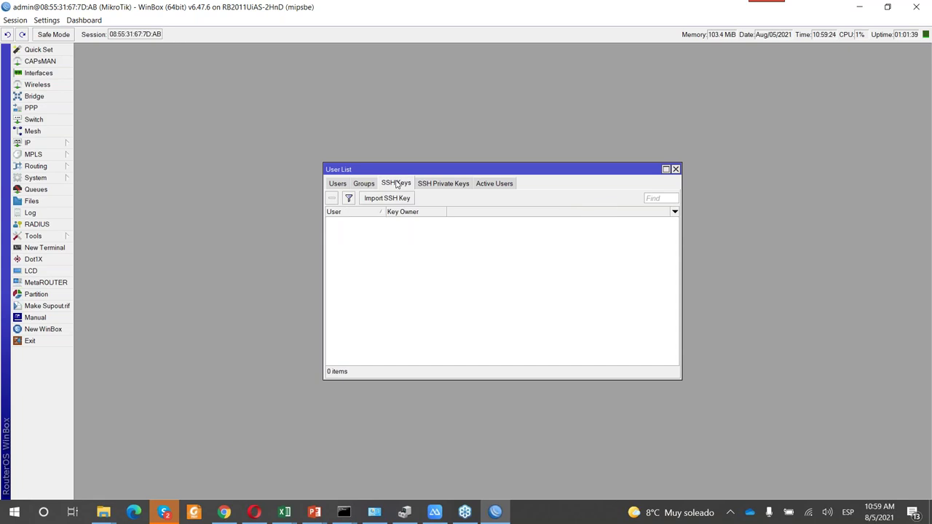
left_click(336, 184)
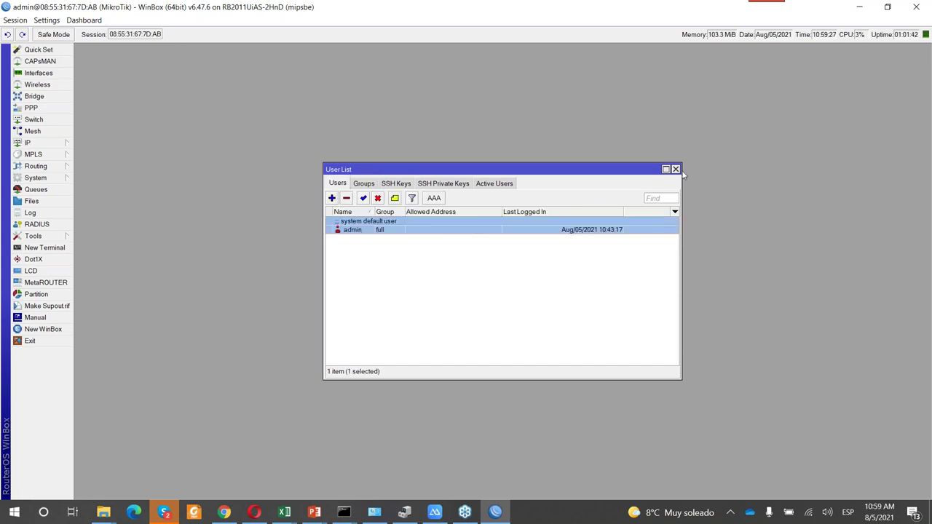
left_click(675, 169)
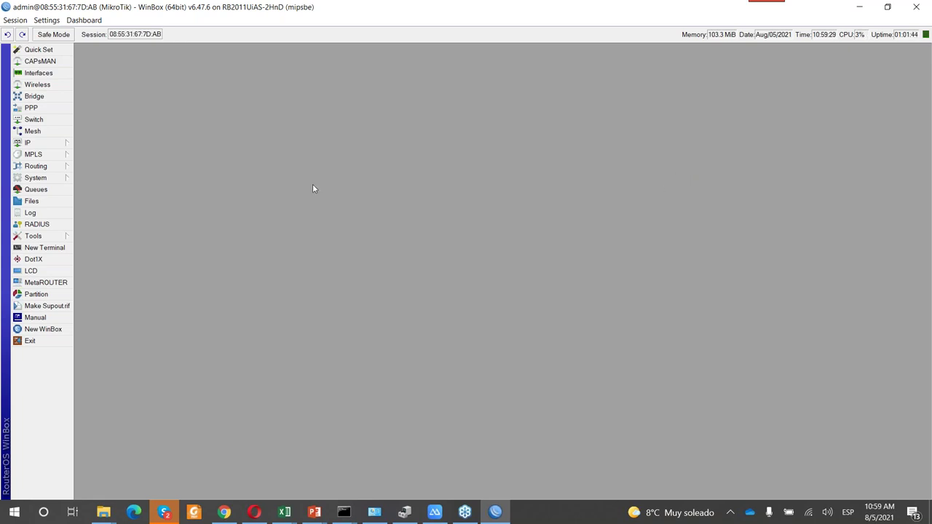
left_click(23, 178)
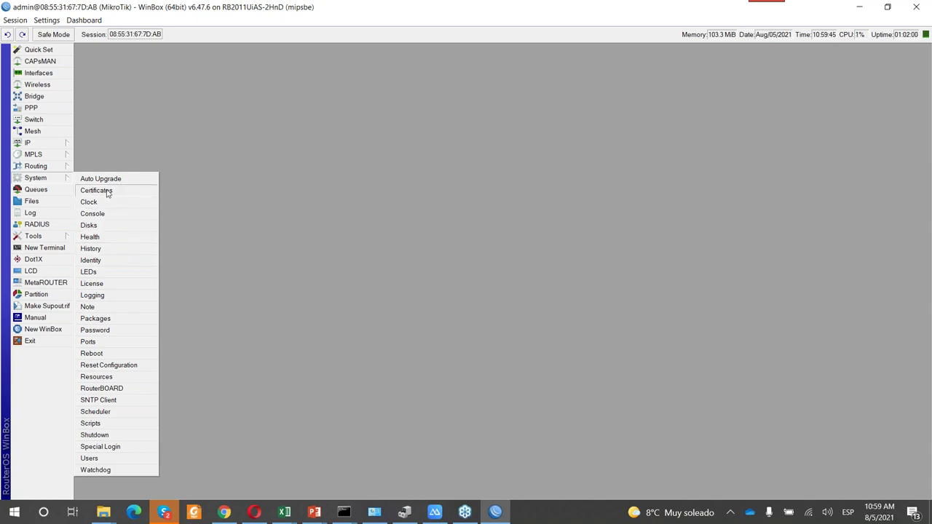
left_click(107, 193)
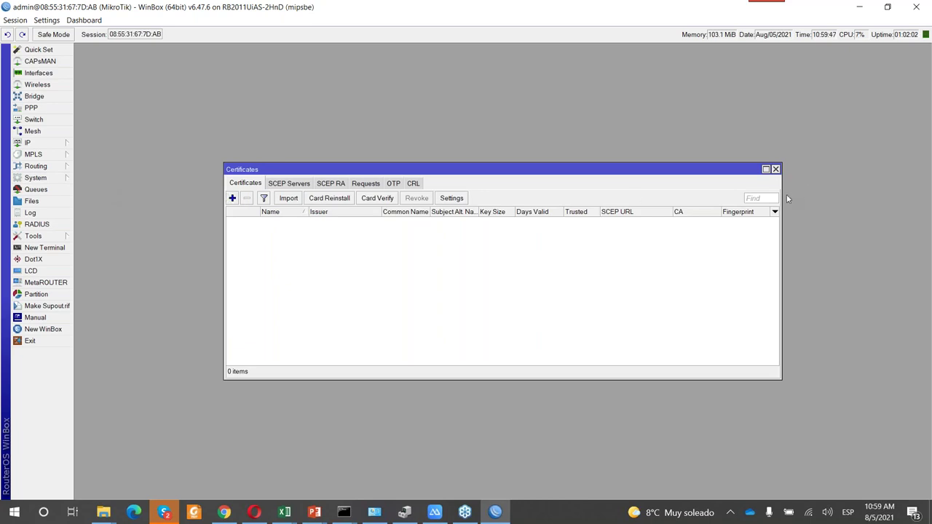
left_click(775, 168)
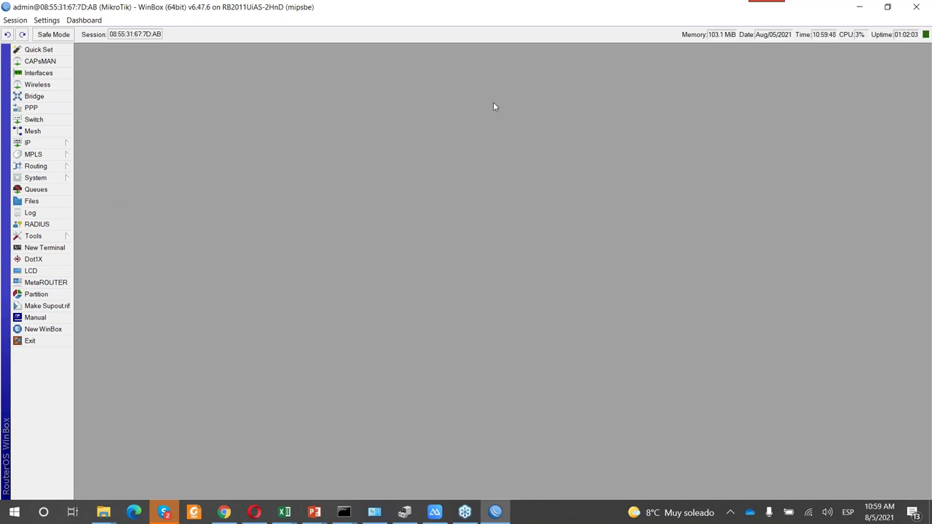
left_click(52, 180)
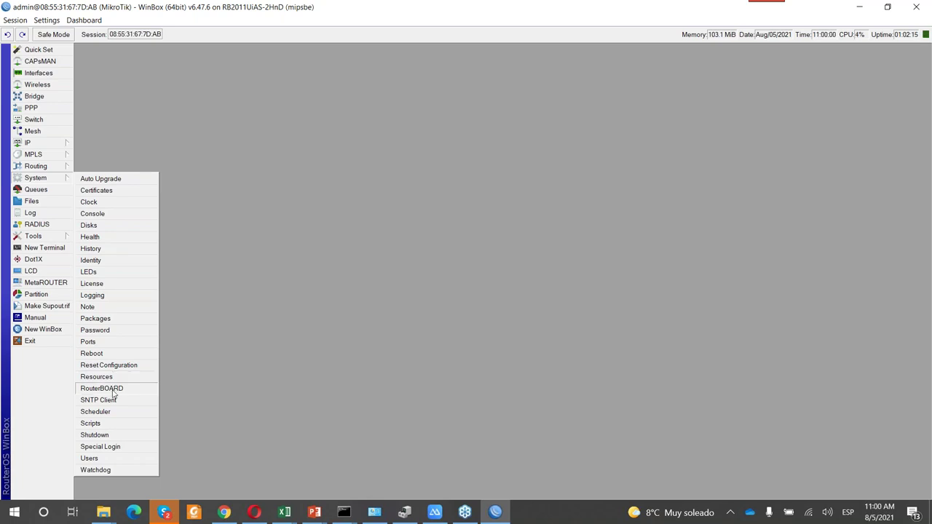
left_click(113, 390)
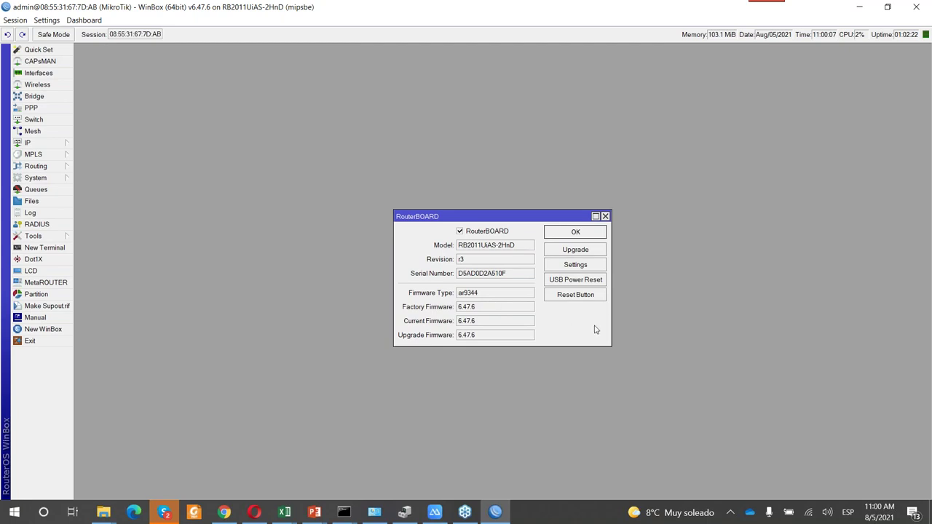
left_click(591, 250)
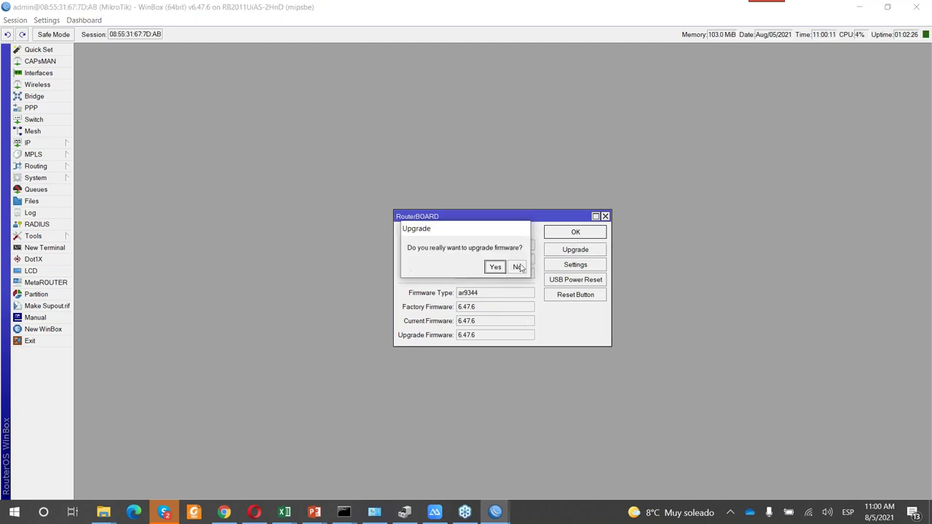
left_click(516, 267)
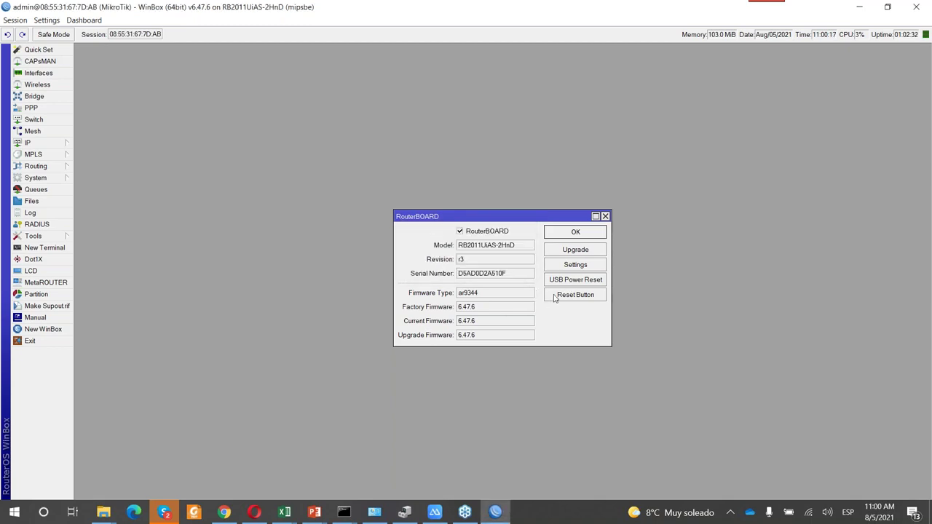
left_click_drag(479, 296, 474, 297)
left_click_drag(514, 246, 461, 254)
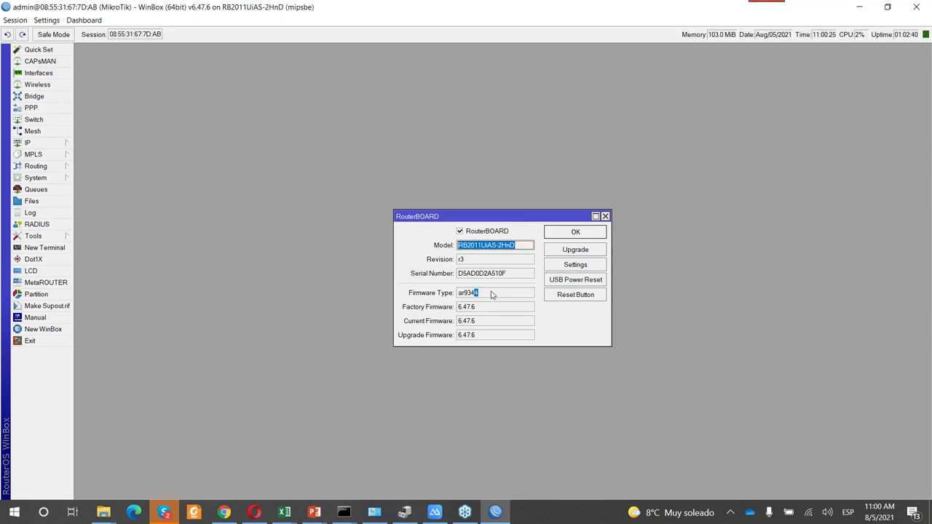
left_click_drag(494, 293, 463, 321)
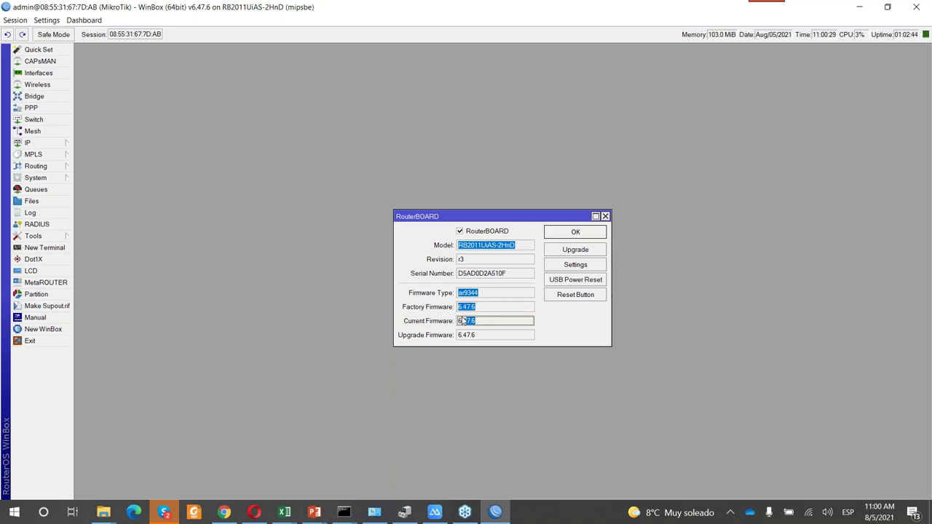
left_click(493, 338)
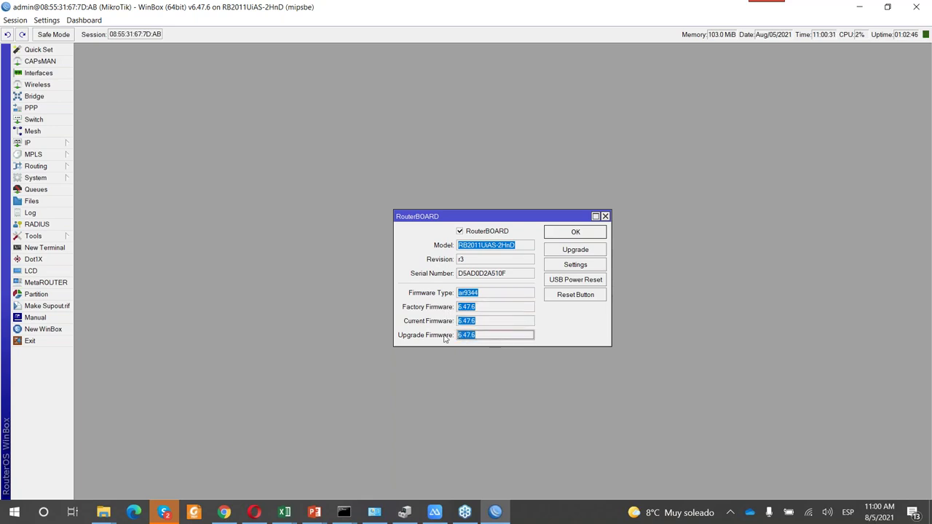
left_click(586, 255)
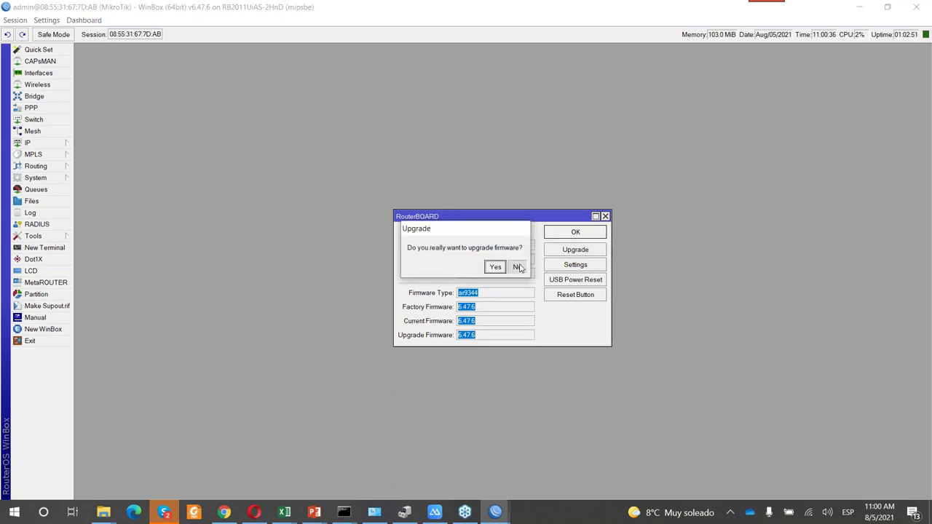
left_click(516, 267)
key("Escape")
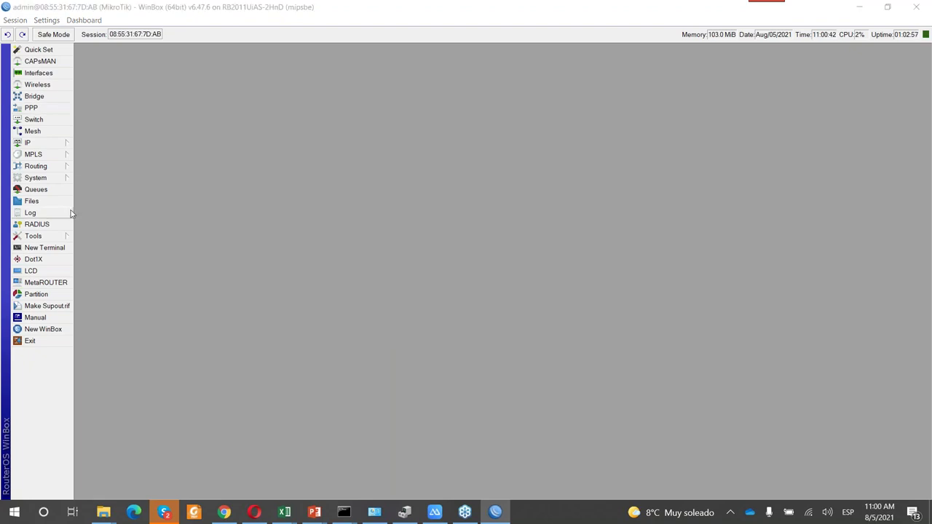
- Check the Creately diagram's WAN 192.168.20.103 and LAN 192.168.1.0/24 labels, then return to WinBox
key("alt+Tab")
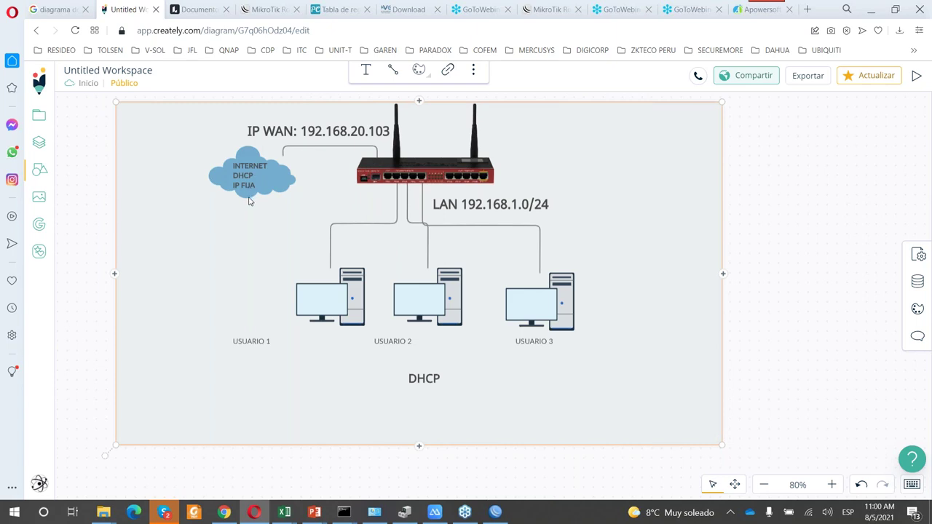
key("alt+Tab")
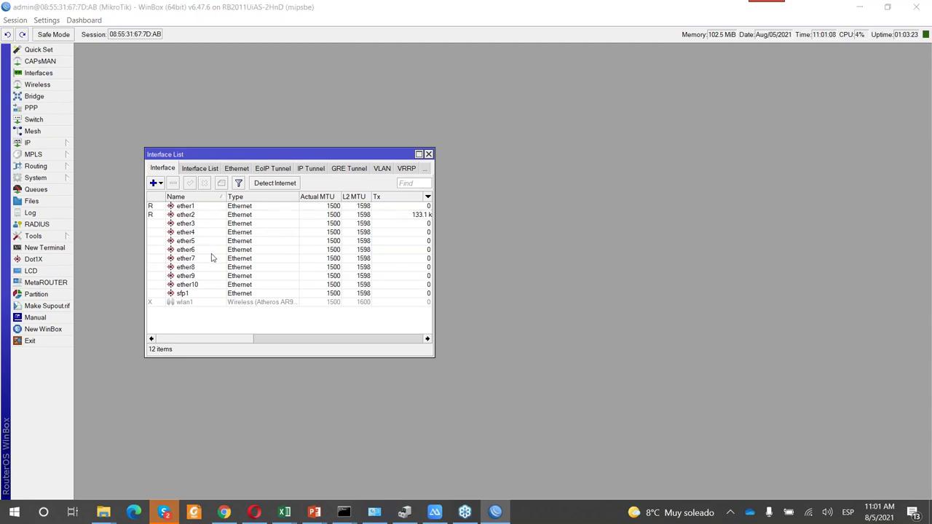
- Change the ether1 interface's name to WAN, without a comment, and apply it
key("alt+Tab")
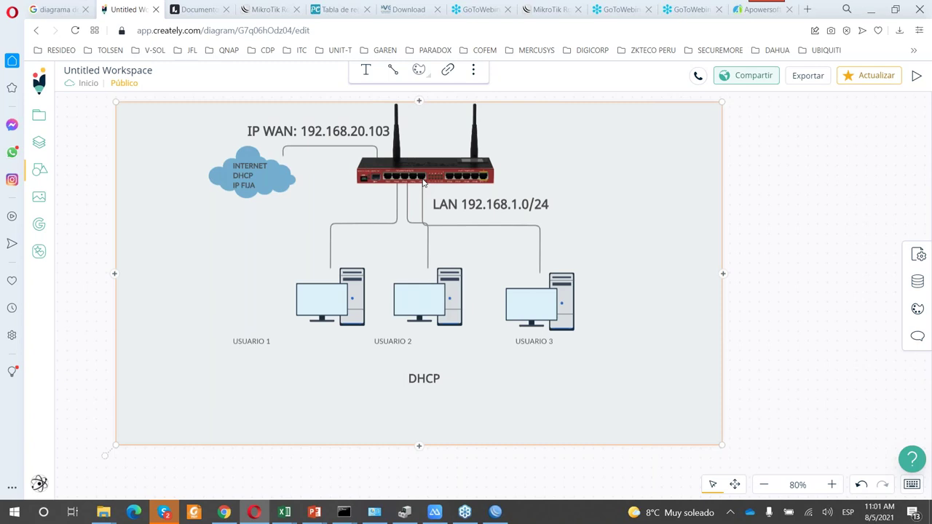
key("alt+Tab")
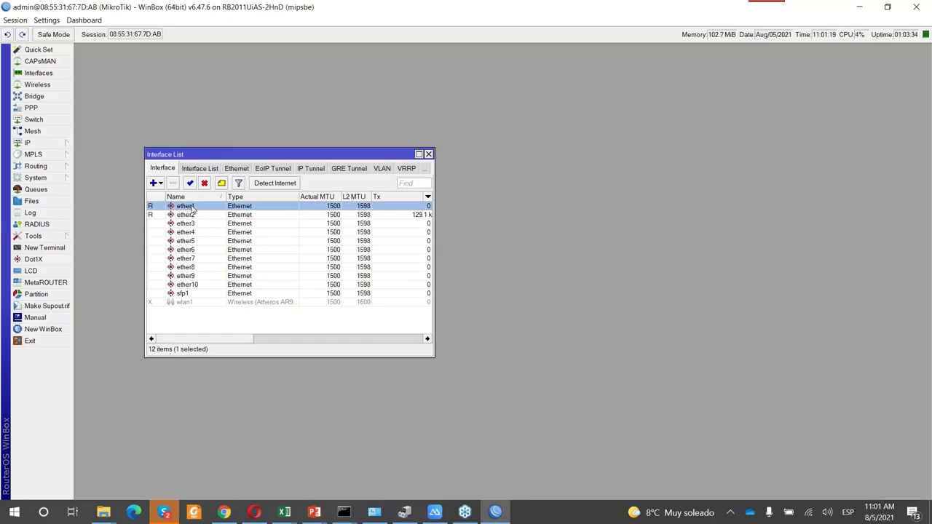
double_click(188, 206)
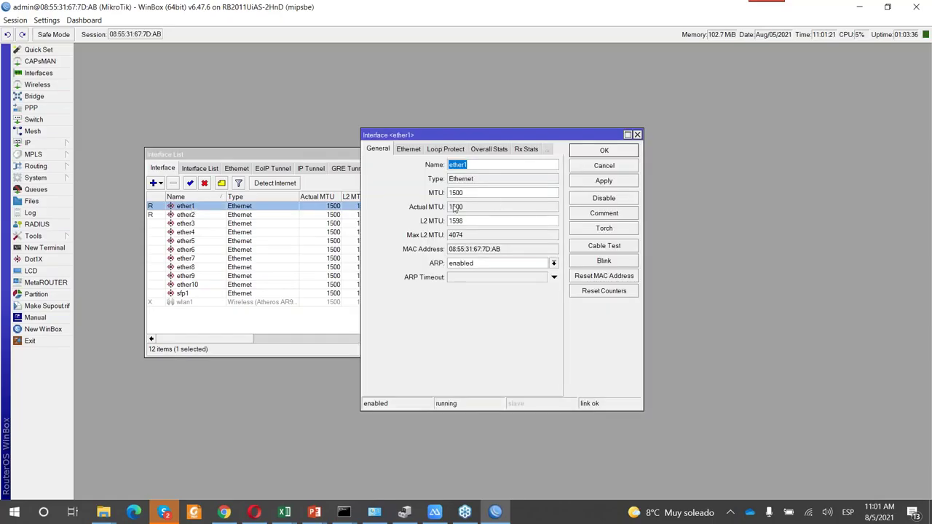
type("WAN")
left_click(614, 216)
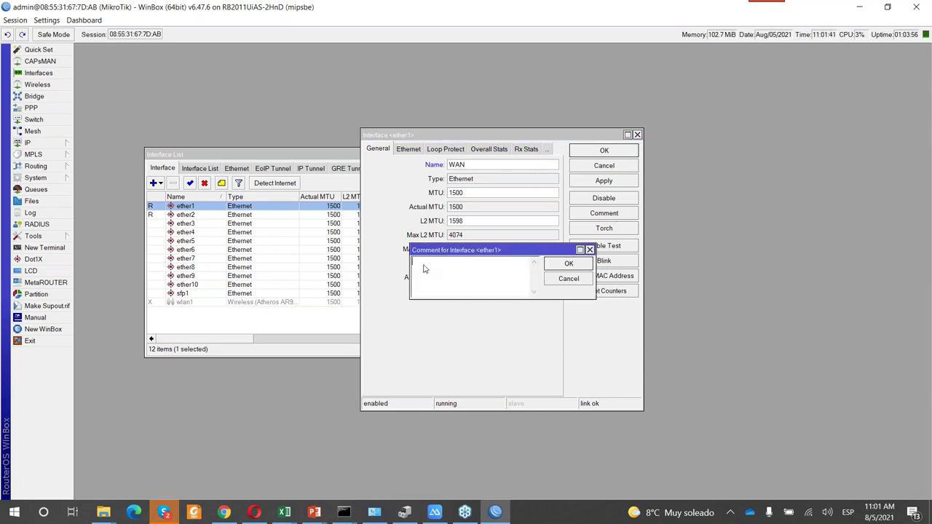
left_click(588, 280)
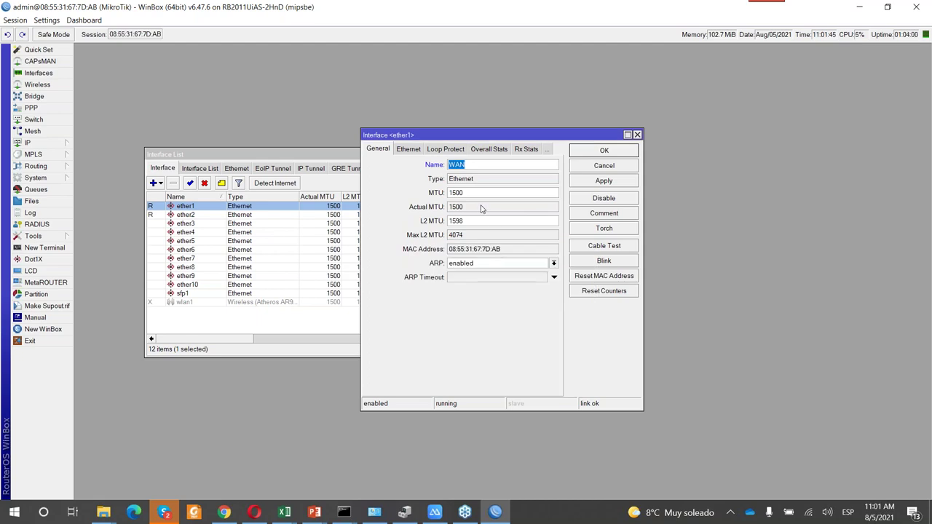
left_click(604, 181)
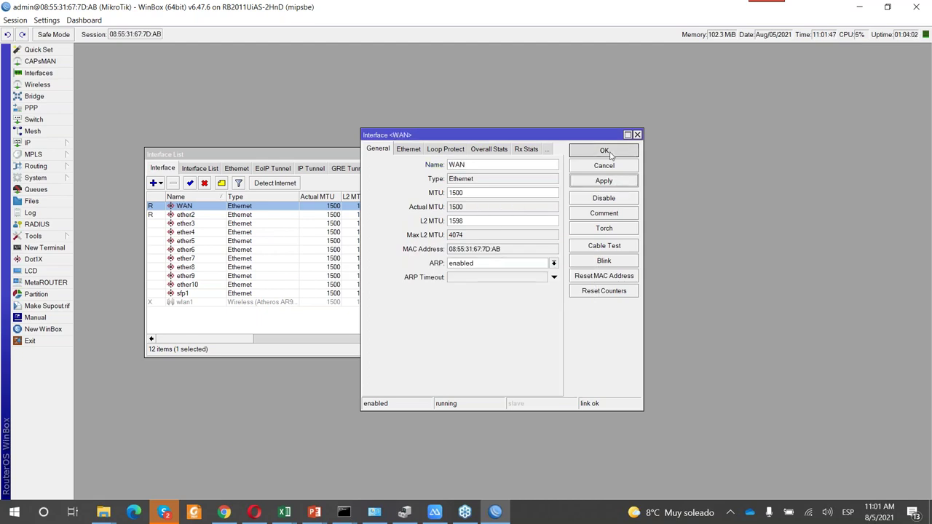
left_click(604, 150)
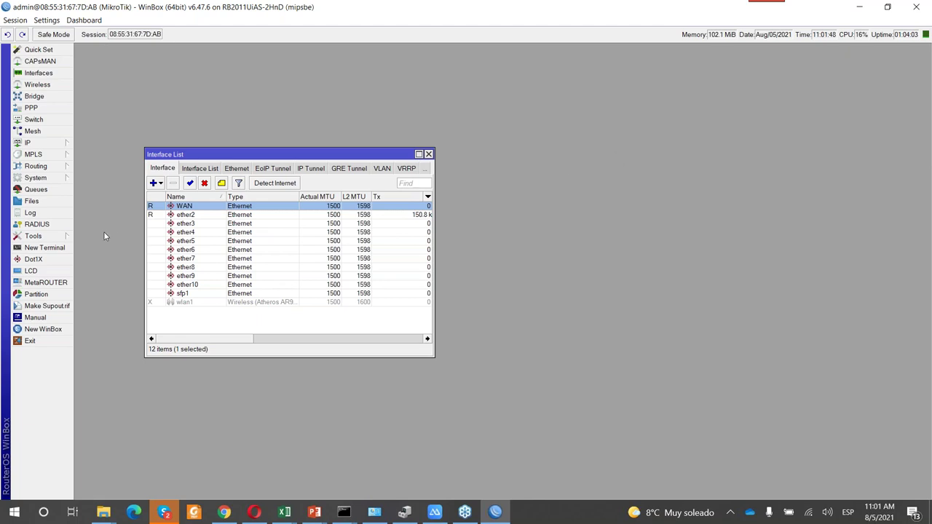
- Rename ether2 to LAN1 and ether3 to LAN2
double_click(185, 215)
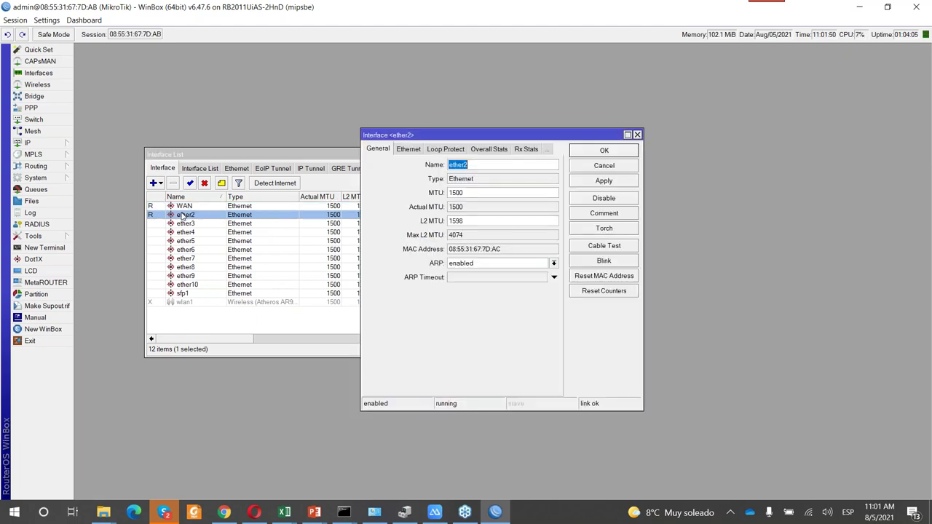
type("LAN1")
left_click(614, 180)
left_click(604, 150)
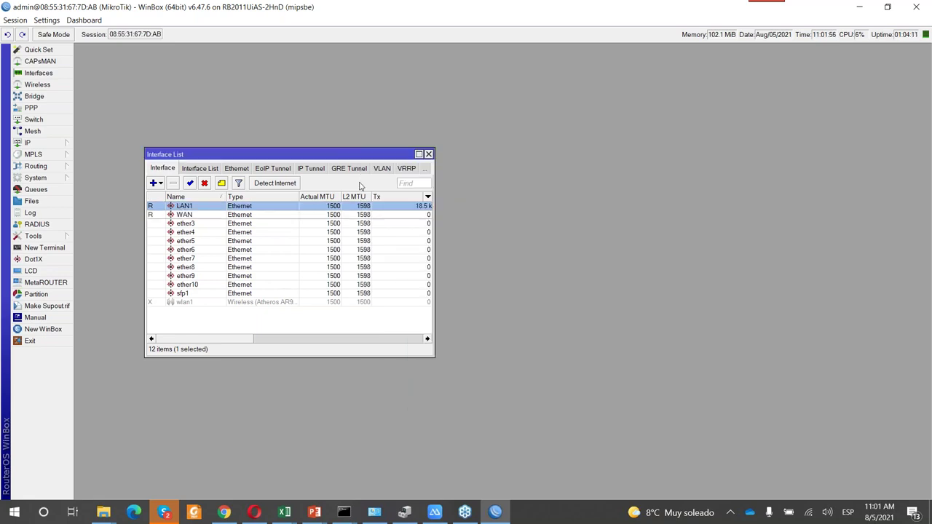
double_click(194, 226)
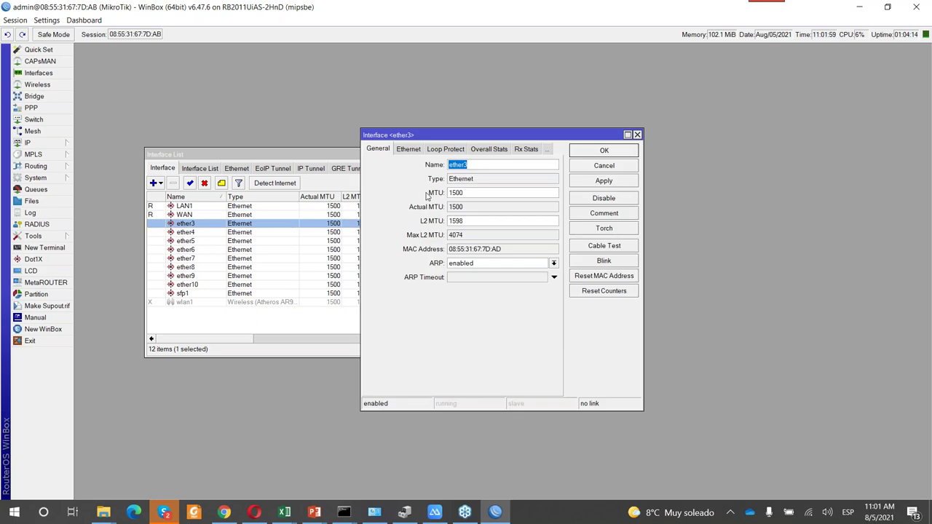
type("LAN2")
left_click(604, 181)
left_click(603, 150)
- Rename ether4 to LAN3 and ether5 to LAN4
left_click(194, 232)
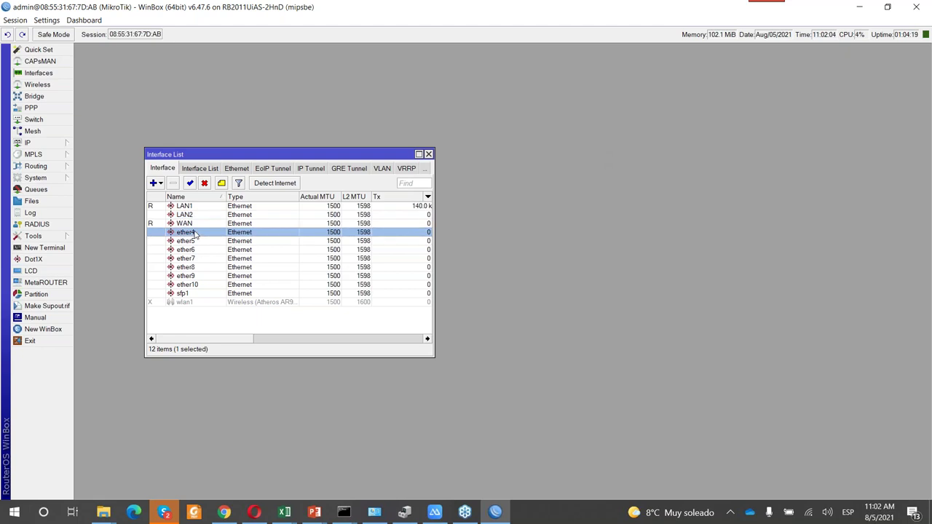
double_click(194, 231)
type("LAN3")
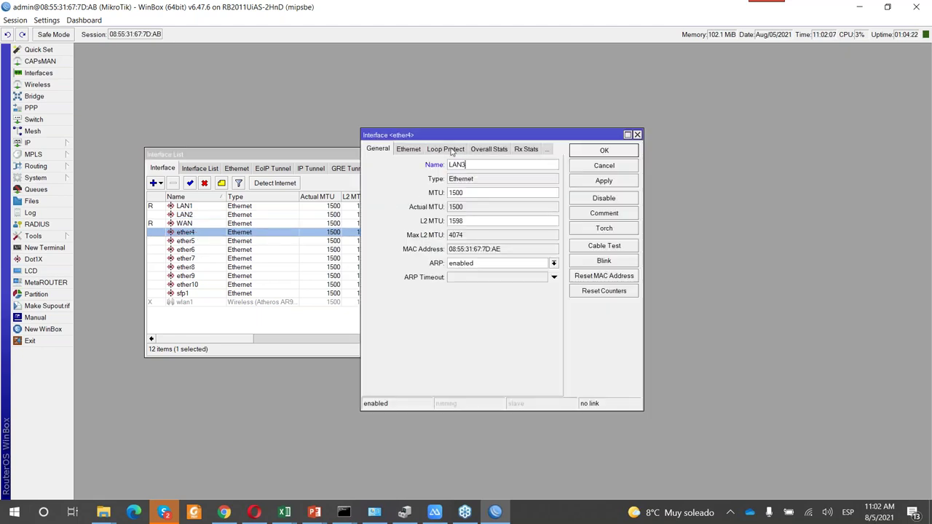
left_click(604, 181)
left_click(603, 150)
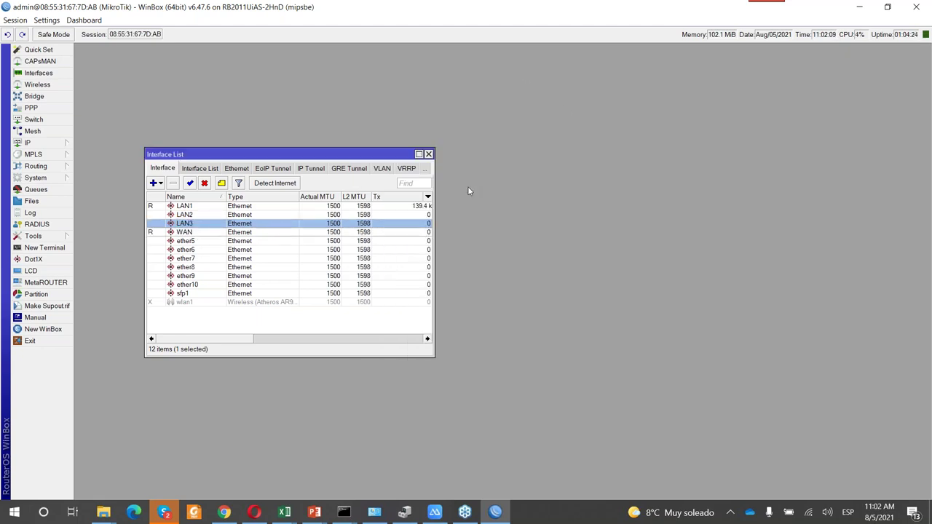
double_click(186, 244)
type("LAN4")
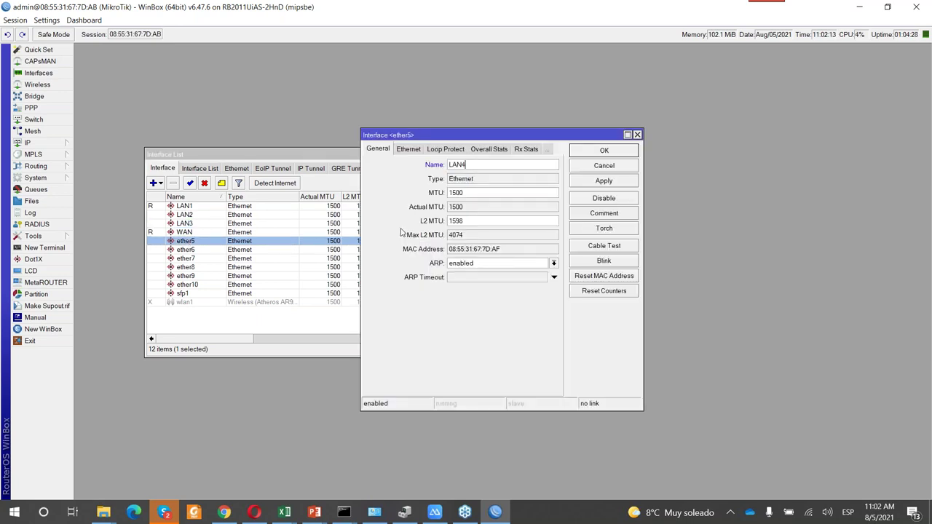
left_click(603, 182)
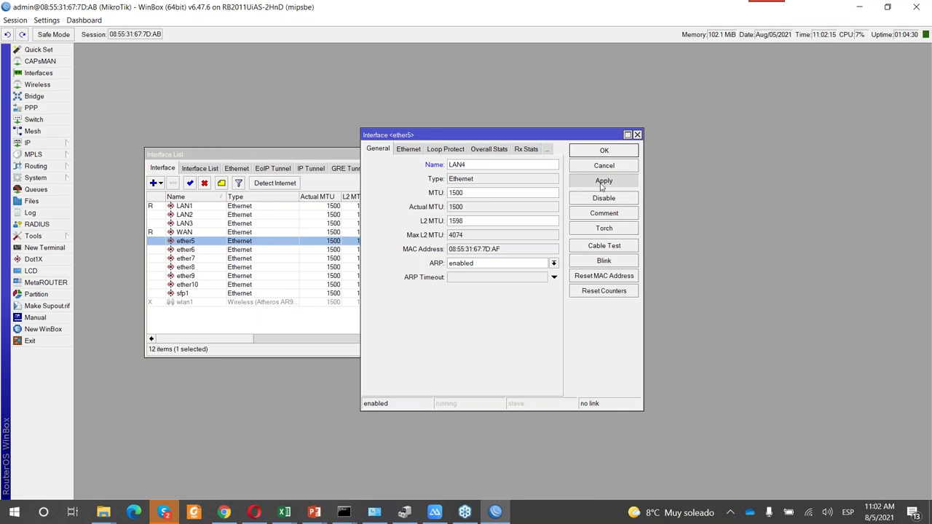
left_click(603, 151)
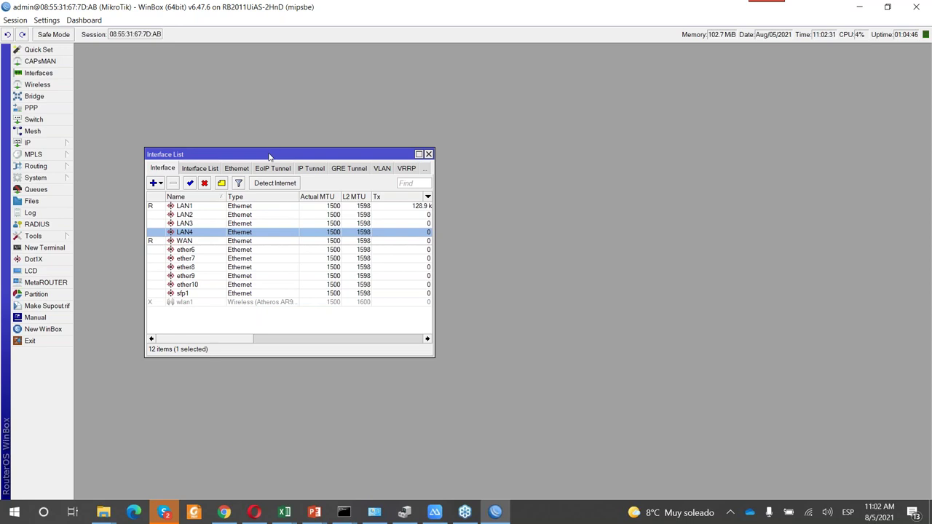
- Open the DHCP Client list from the IP menu
left_click_drag(268, 157, 199, 45)
left_click(125, 139)
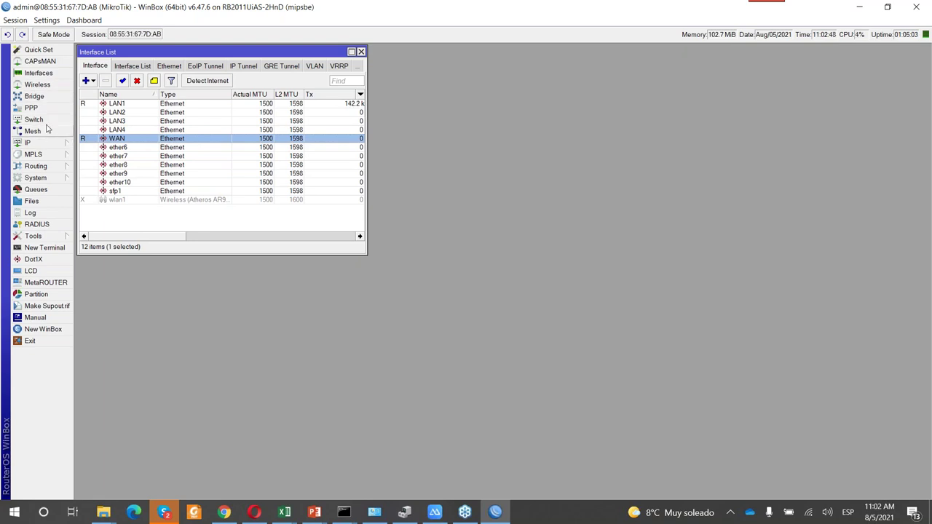
left_click_drag(124, 54, 291, 105)
left_click(28, 143)
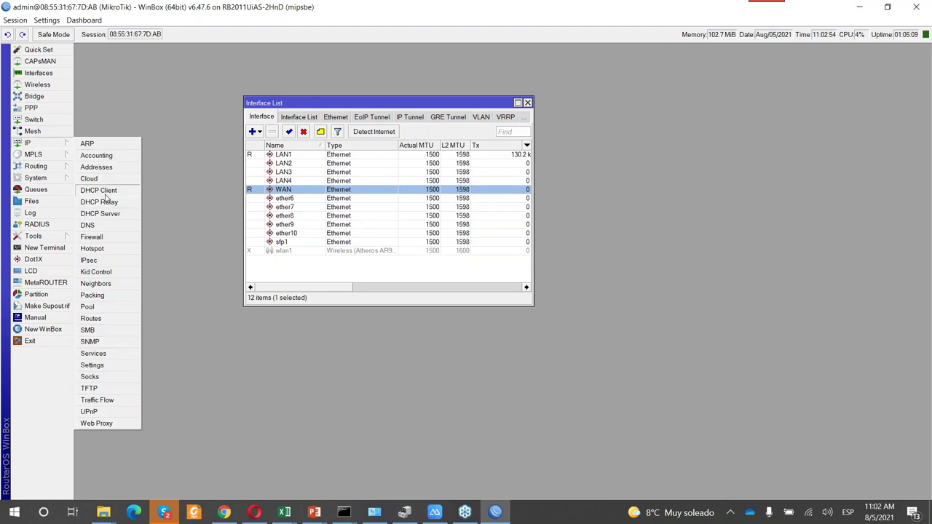
left_click(105, 194)
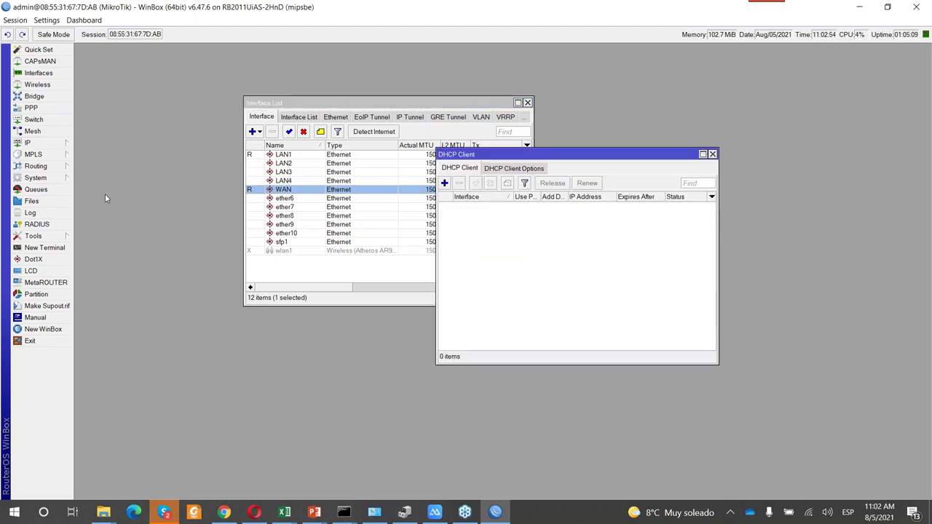
key("alt+Tab")
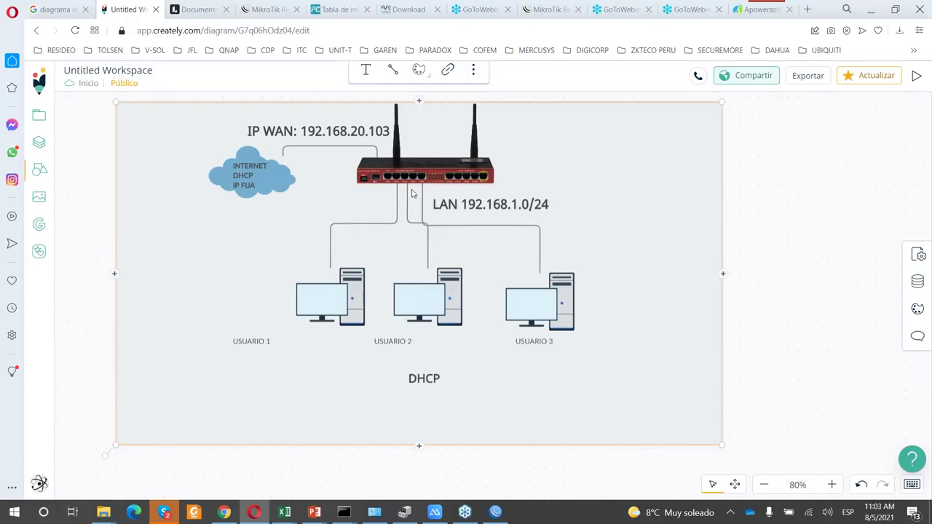
key("alt+Tab")
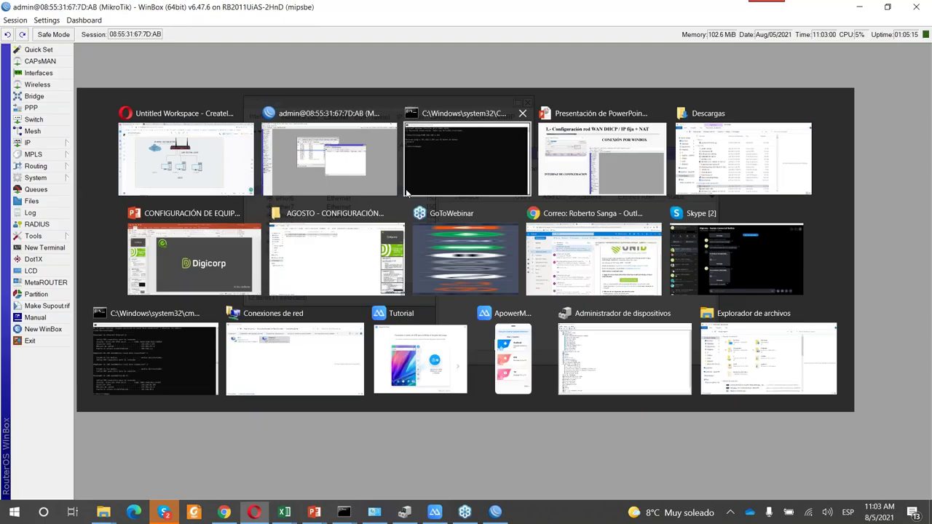
key("Escape")
- Add a DHCP client on interface WAN, check its Status tab, and apply it
left_click(389, 225)
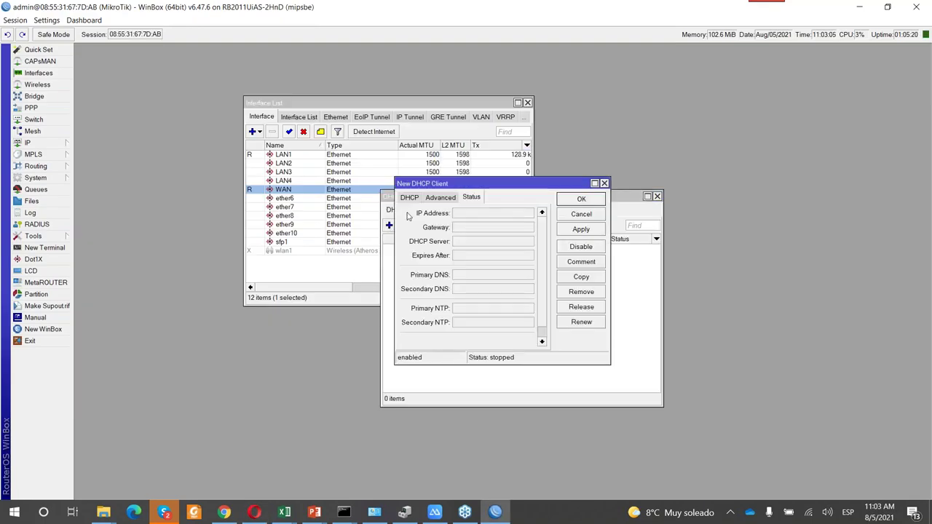
left_click_drag(449, 188, 500, 248)
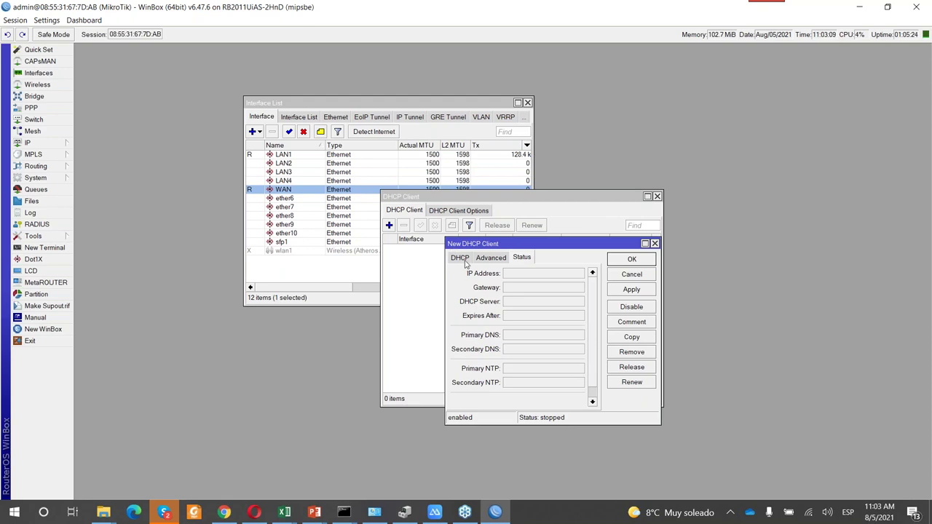
left_click(463, 259)
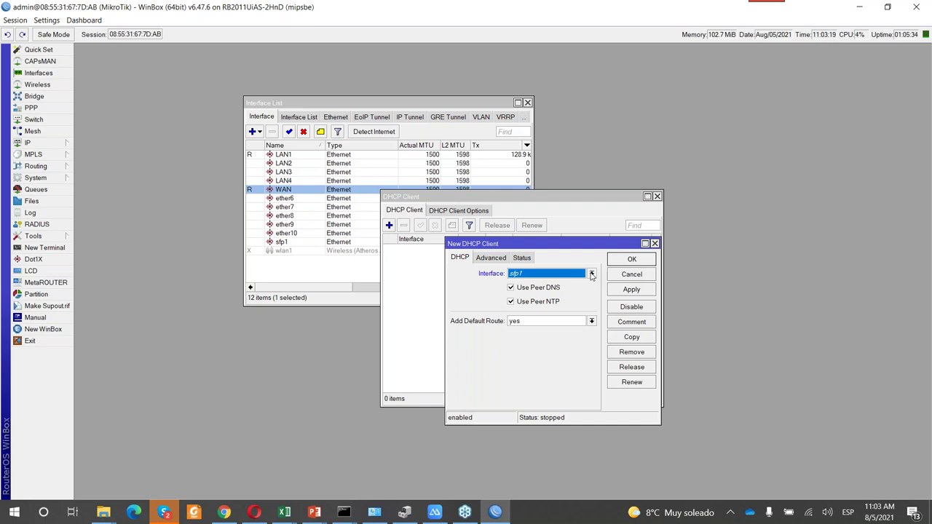
left_click(591, 274)
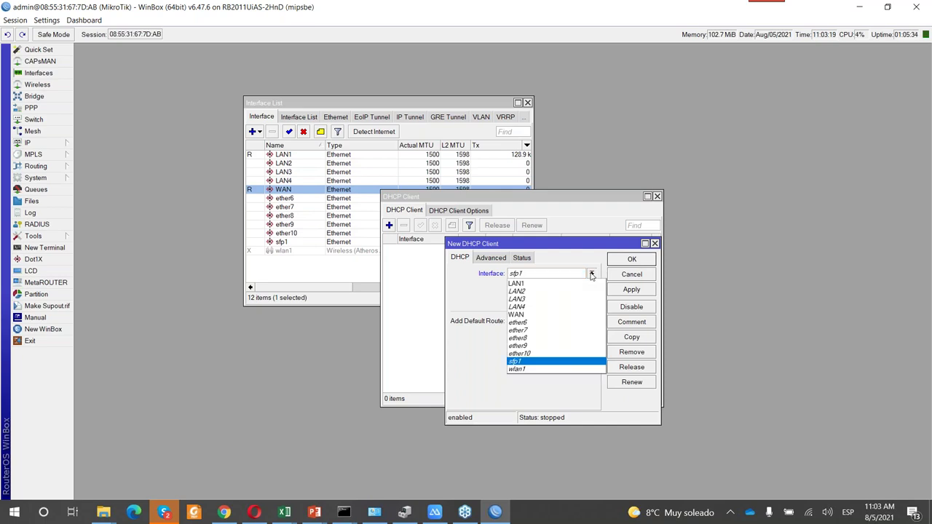
left_click(529, 315)
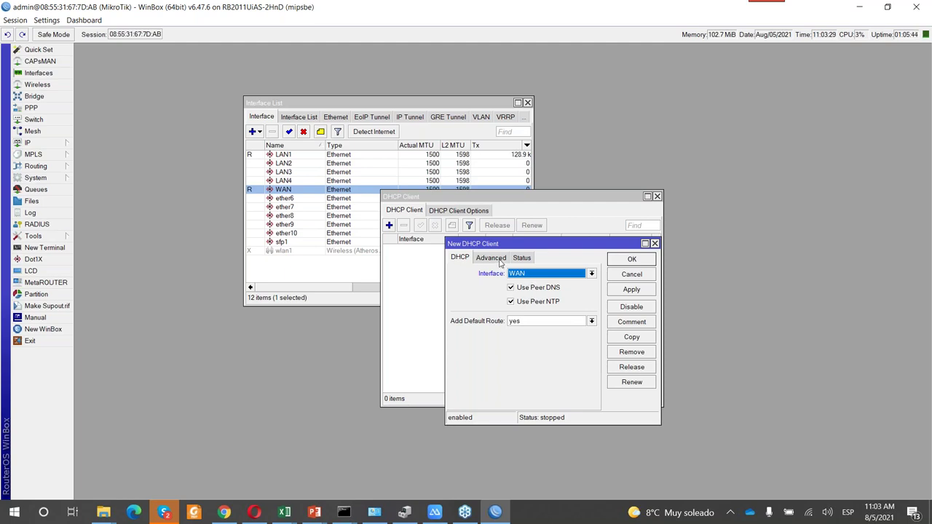
left_click(500, 261)
left_click(521, 258)
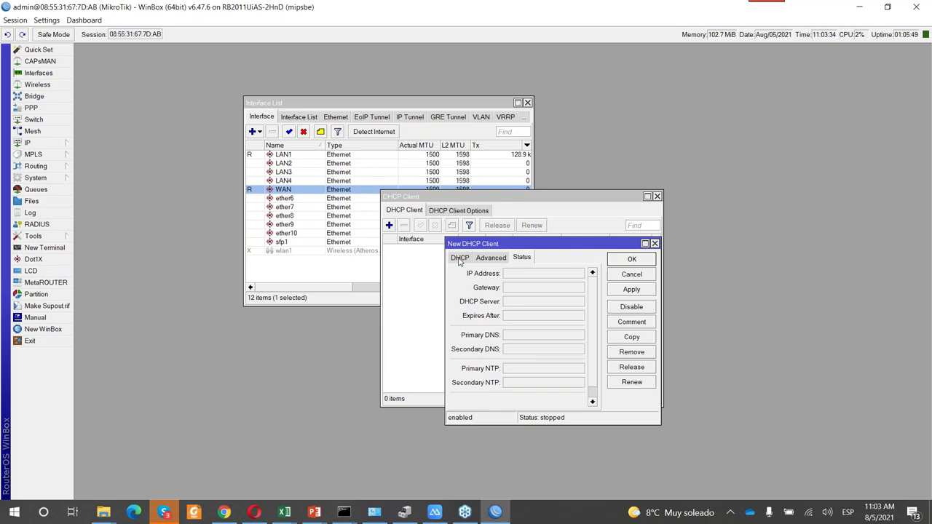
left_click(628, 290)
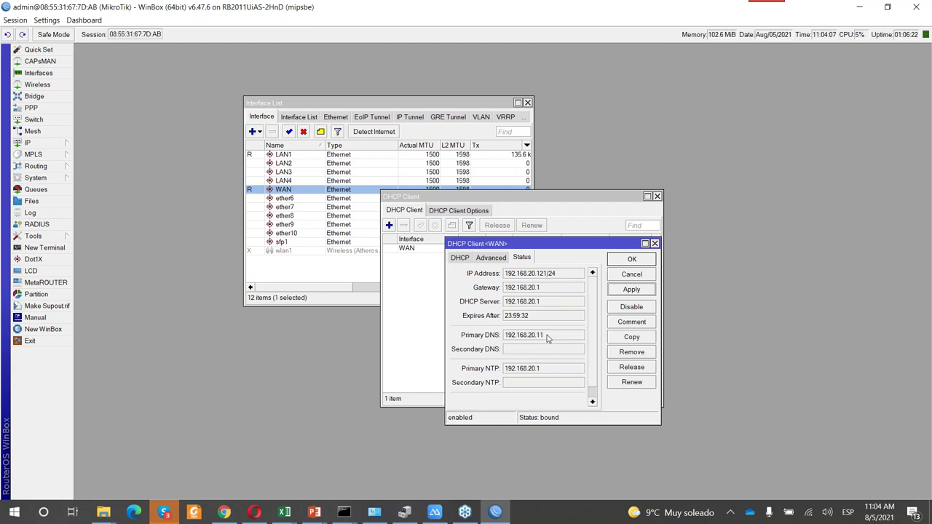
left_click(645, 263)
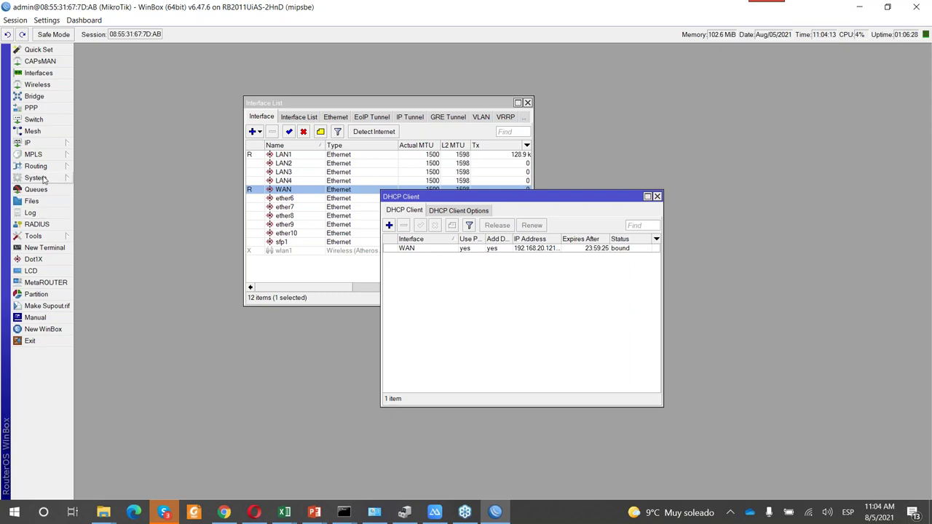
- Ping 8.8.8.8 from a new router terminal while viewing the WAN DHCP client details
left_click(44, 248)
left_click_drag(487, 208, 493, 170)
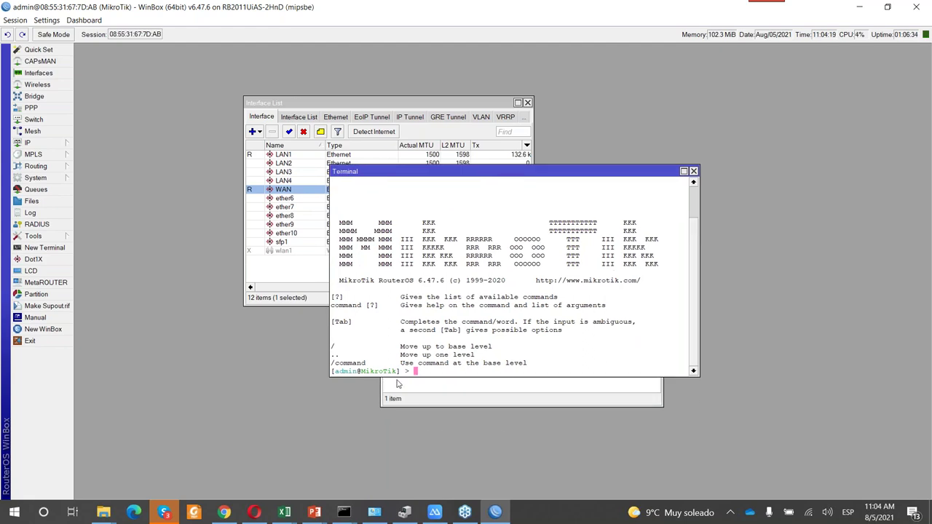
type("ping")
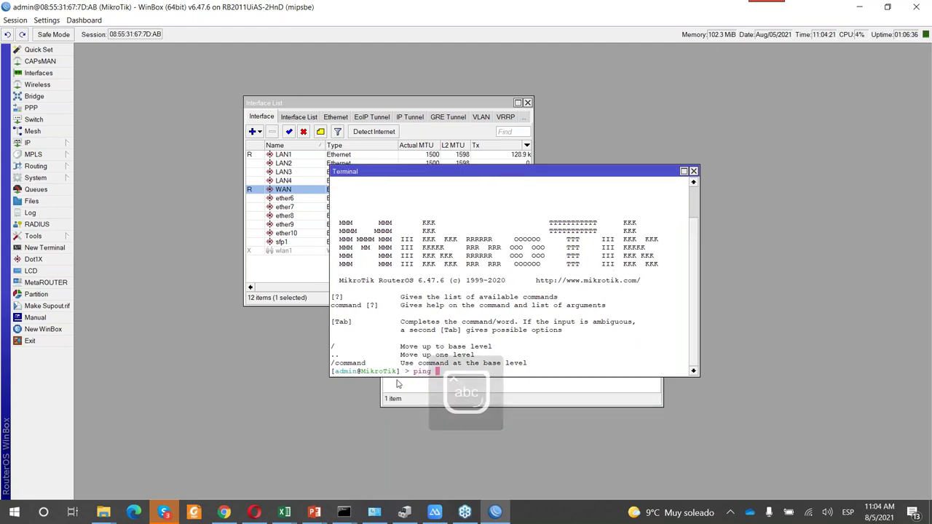
type(" 8.8.8.8")
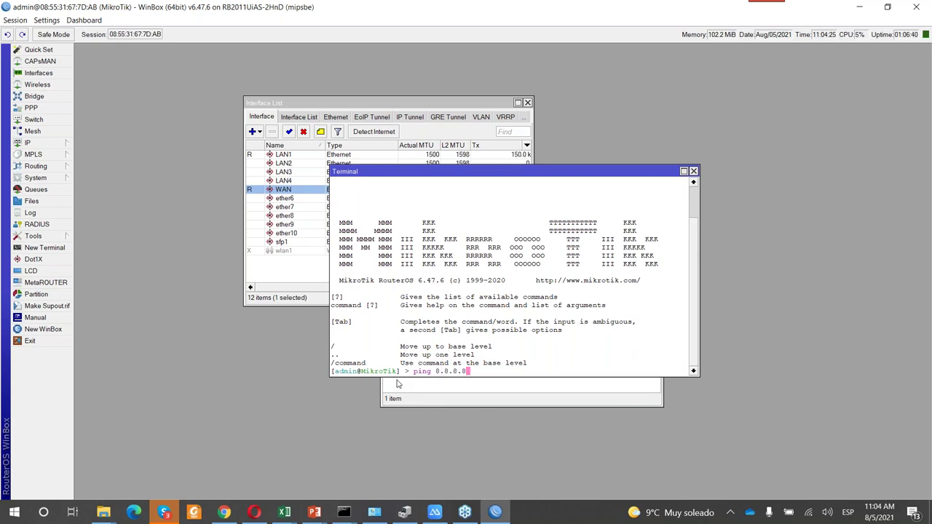
key("Return")
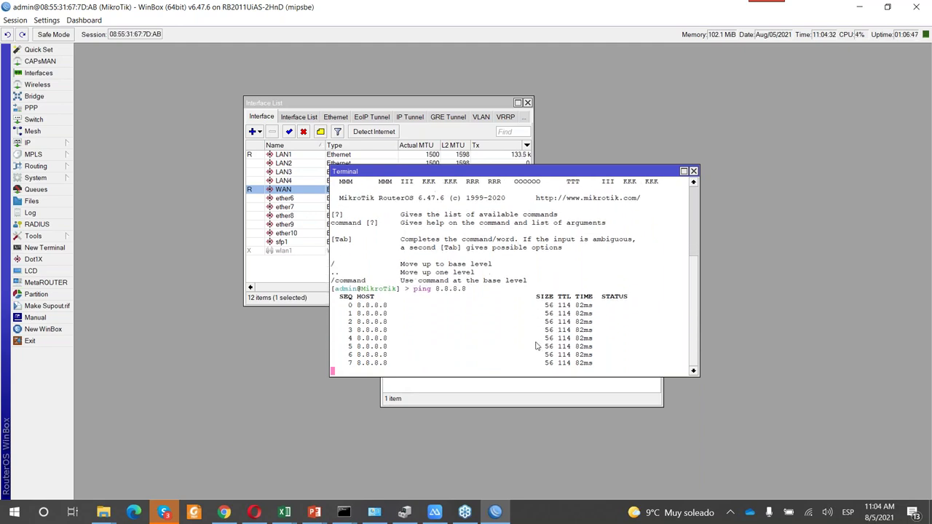
left_click_drag(487, 173, 555, 252)
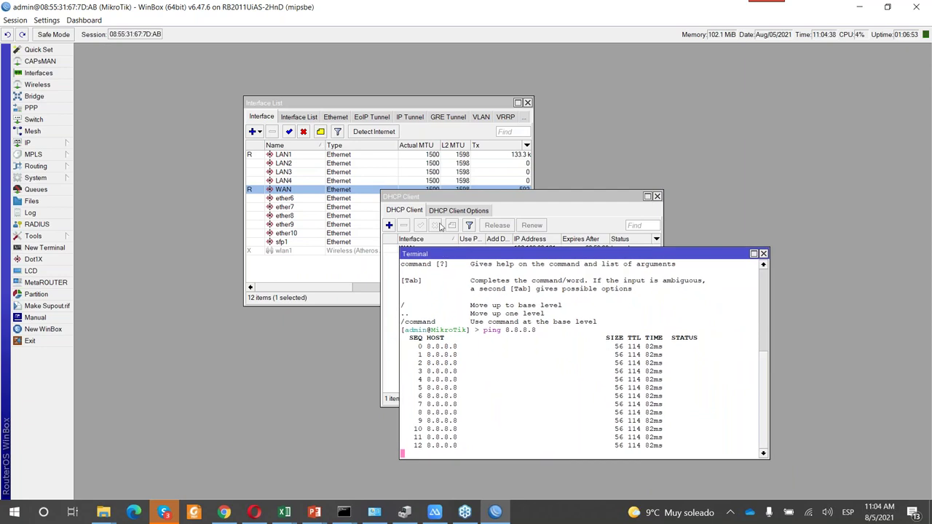
left_click_drag(435, 255, 122, 126)
left_click(498, 198)
double_click(412, 248)
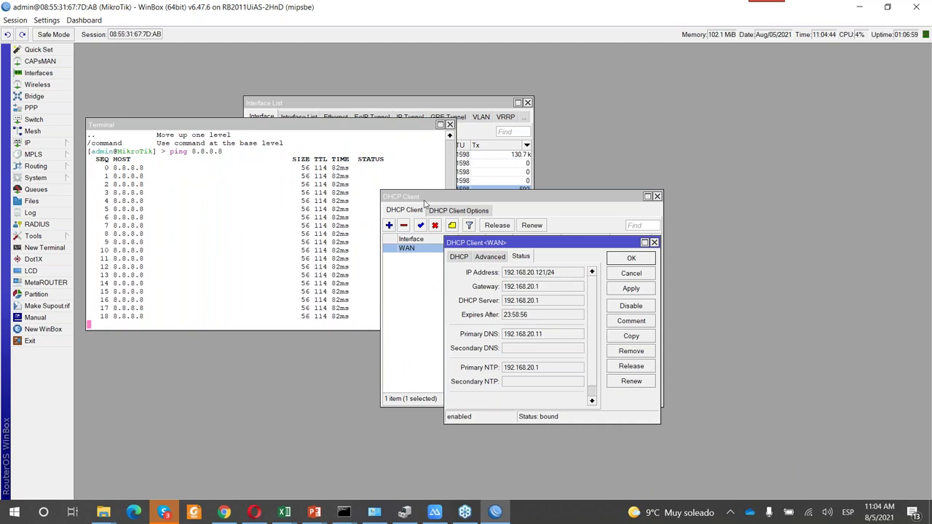
- Stop that ping and ping gateway 192.168.20.1, getting 26 of 26 replies
left_click(203, 310)
key("ctrl+c")
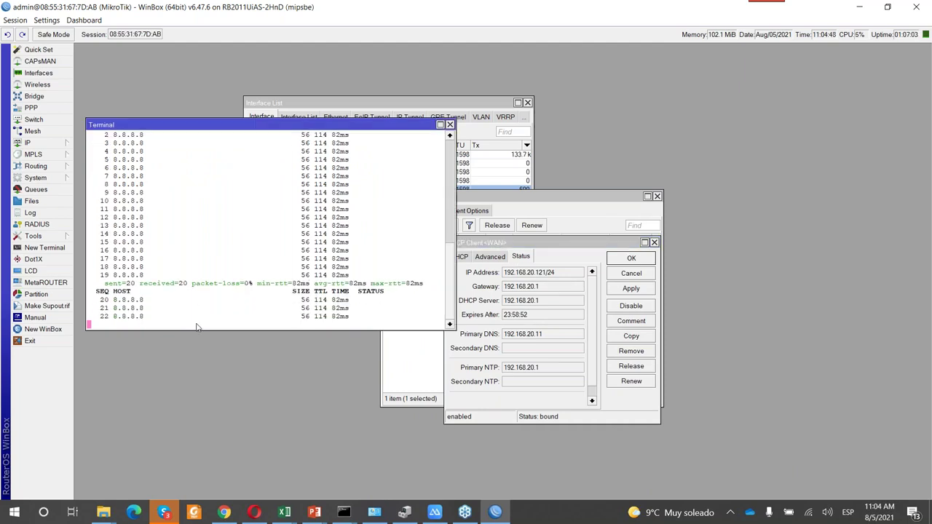
type("ping")
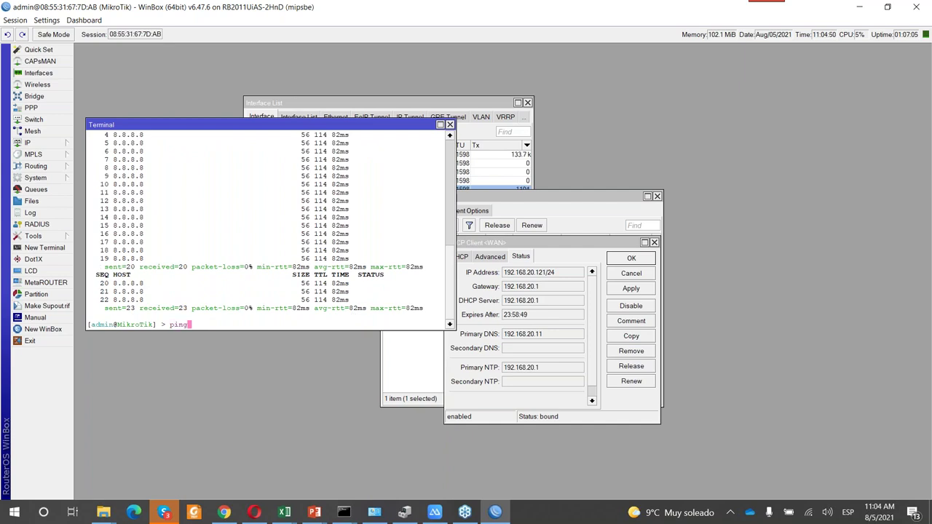
type(" 192.168.20.1")
key("Return")
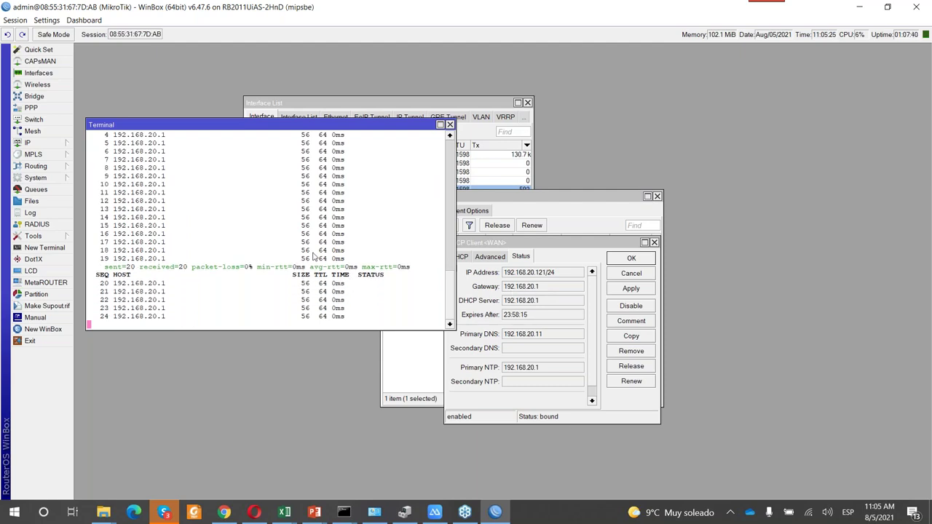
key("ctrl+c")
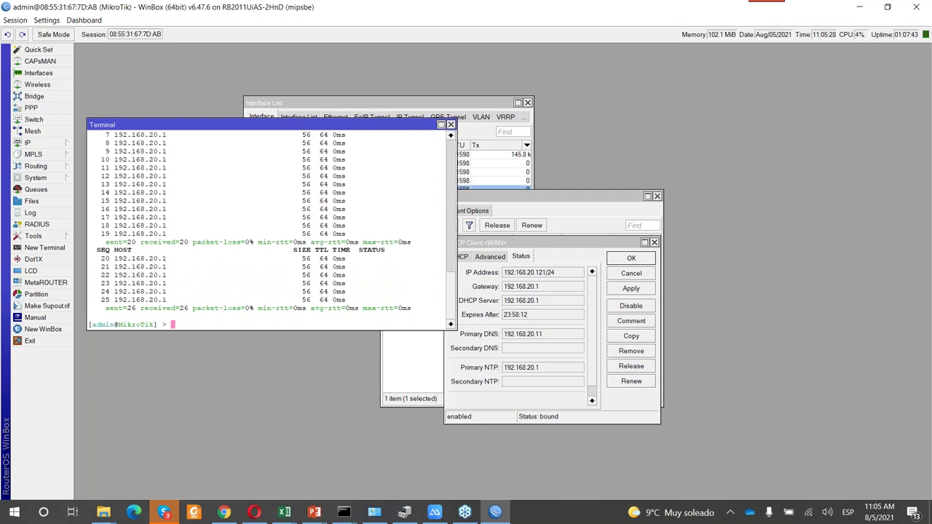
left_click_drag(301, 128, 757, 342)
left_click(653, 242)
left_click_drag(565, 195, 444, 181)
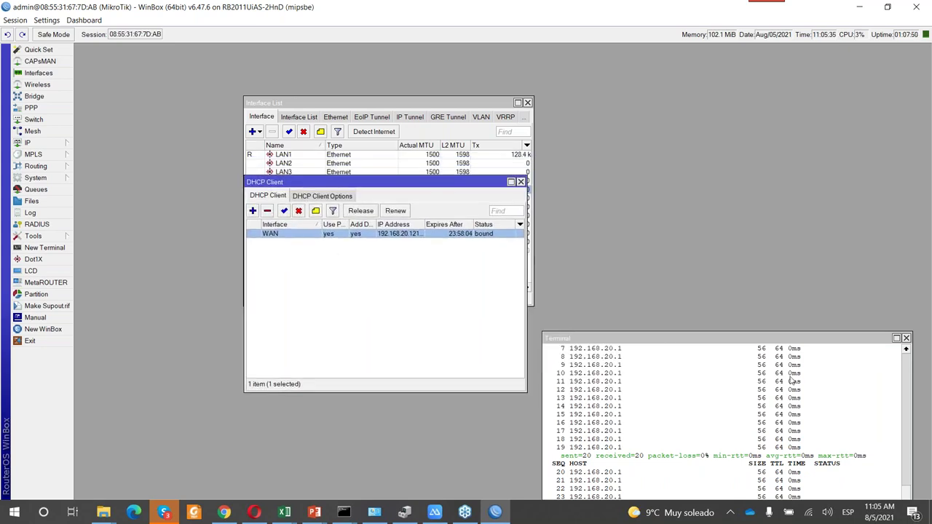
left_click_drag(775, 335, 761, 222)
type("www")
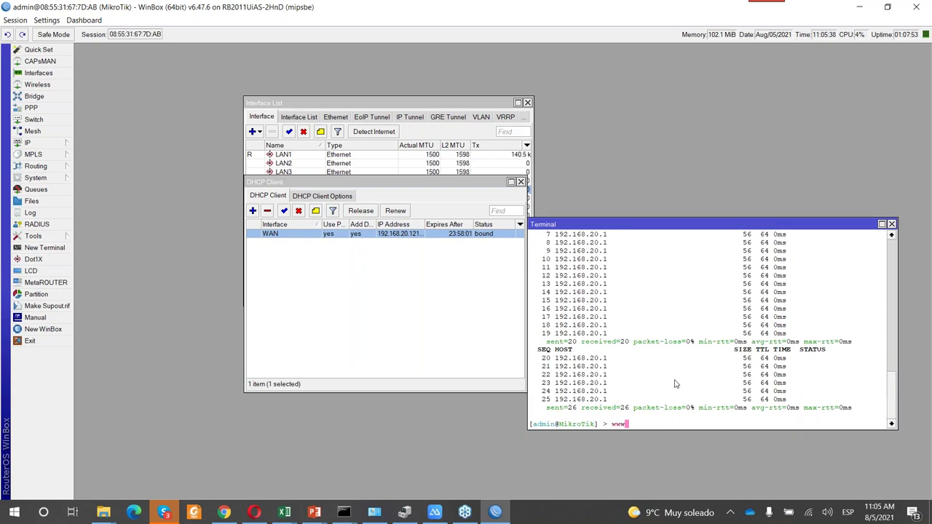
type(".google.com")
key("Return")
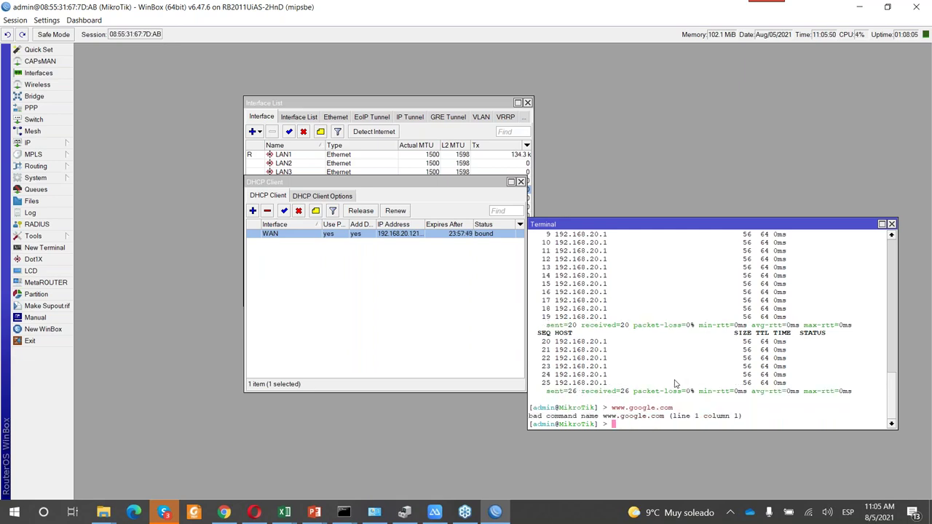
type("ping www.google.com")
key("Return")
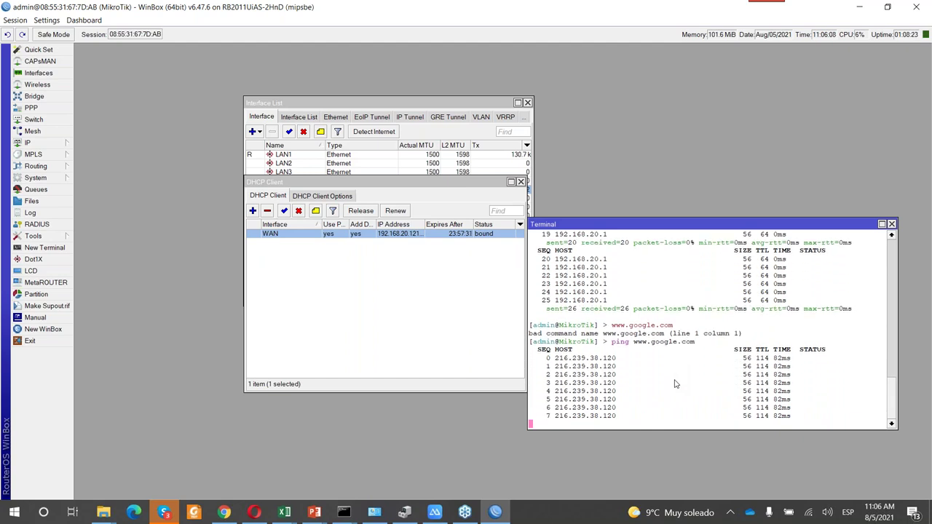
key("ctrl+c")
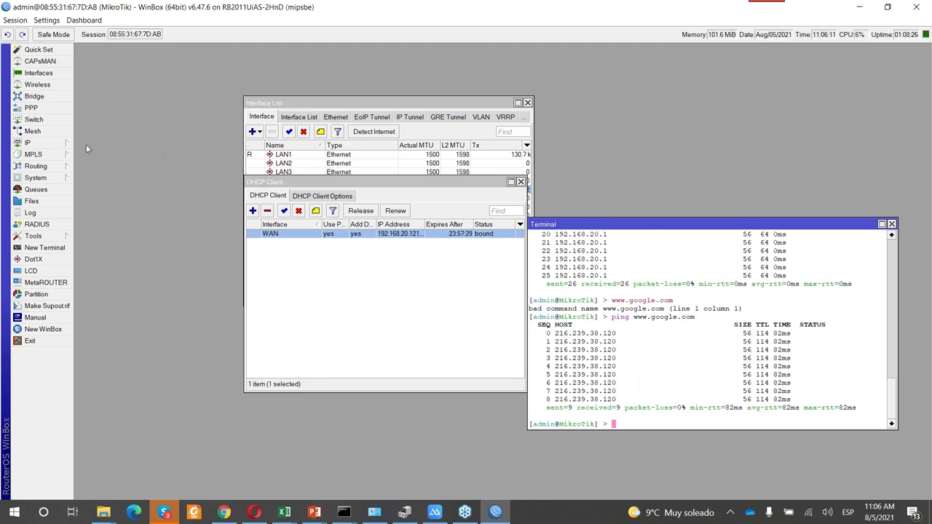
left_click(301, 106)
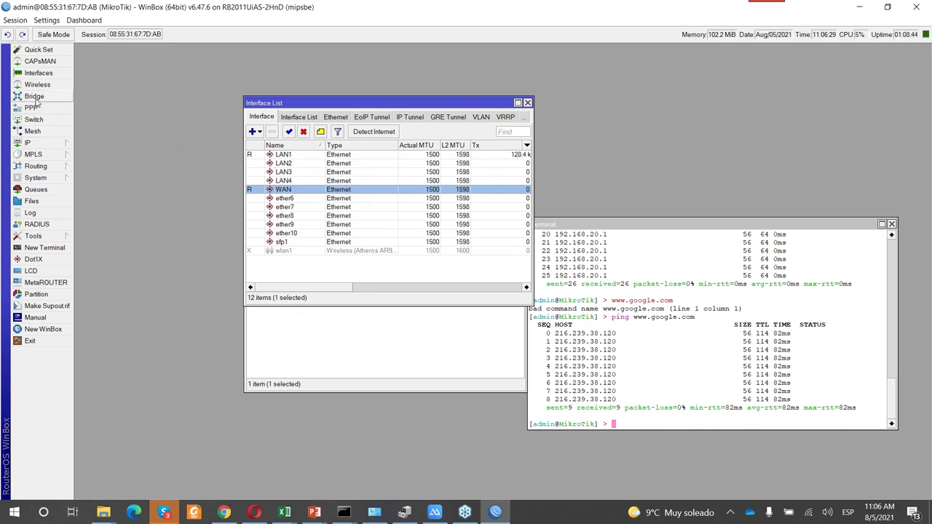
- Add a bridge named SWITCH_LAN under Bridge > Bridge with default MTU 1500
left_click(35, 97)
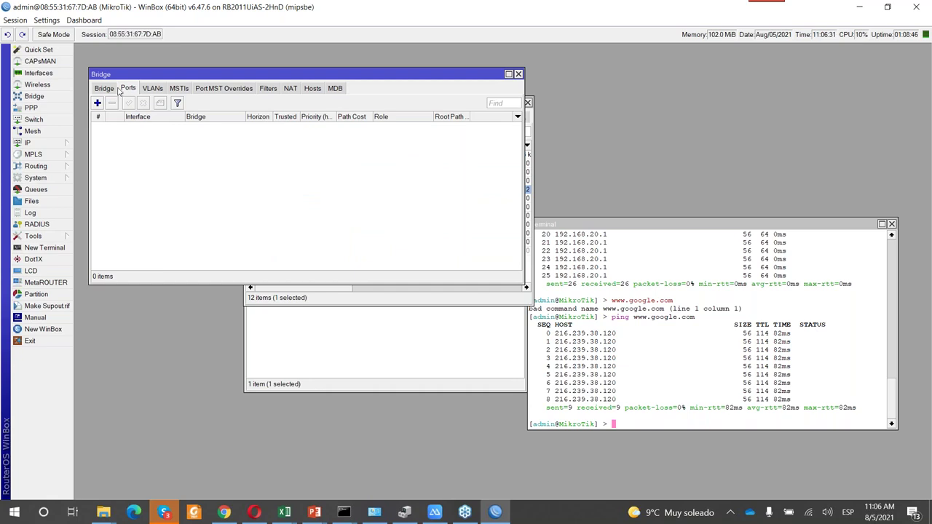
left_click(104, 88)
left_click_drag(181, 75, 284, 101)
left_click(201, 127)
key("Caps_Lock")
type("SWIT")
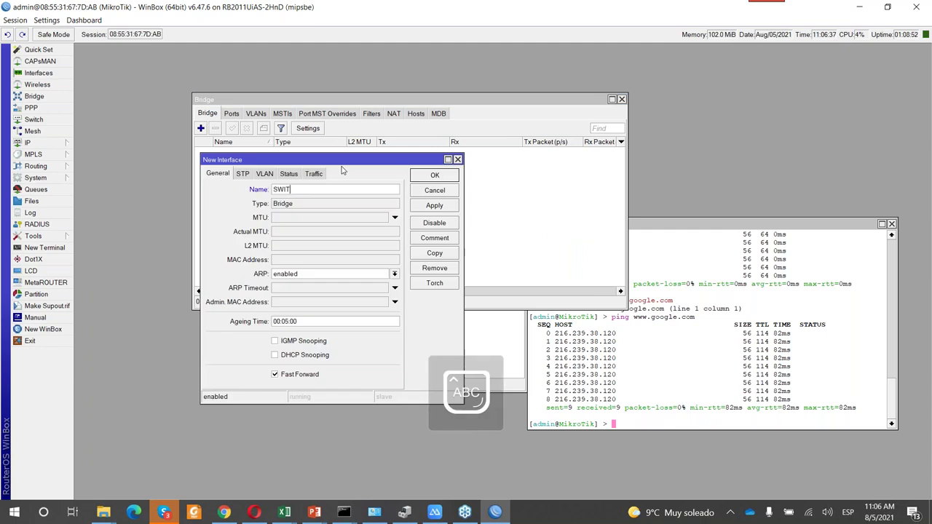
type("CH_LAN")
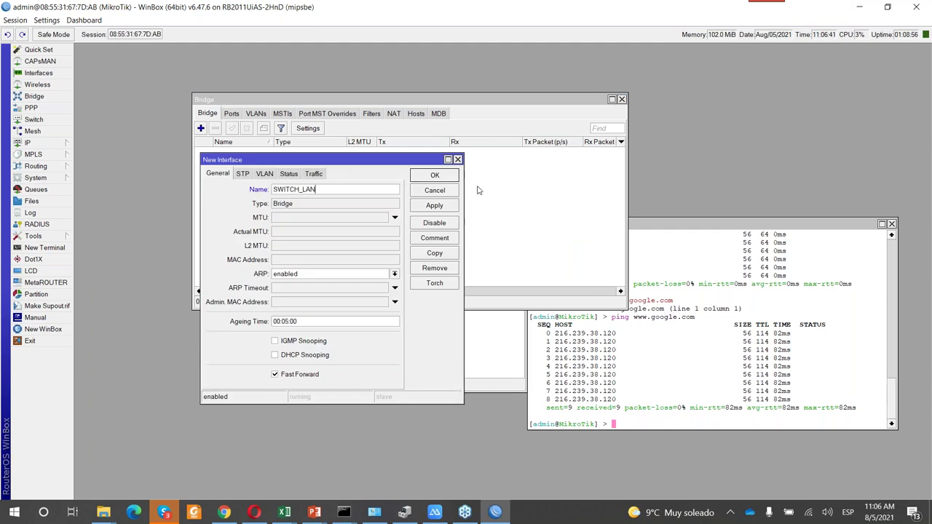
left_click(430, 206)
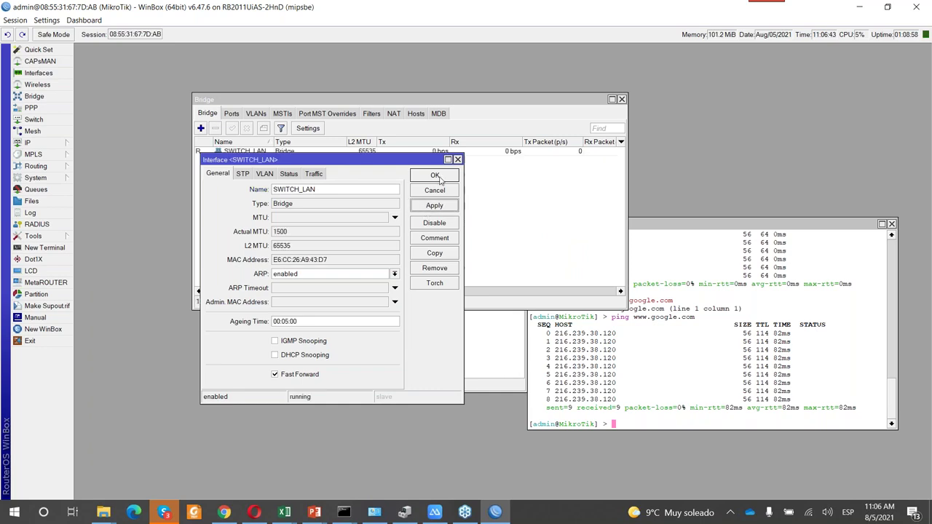
left_click(436, 176)
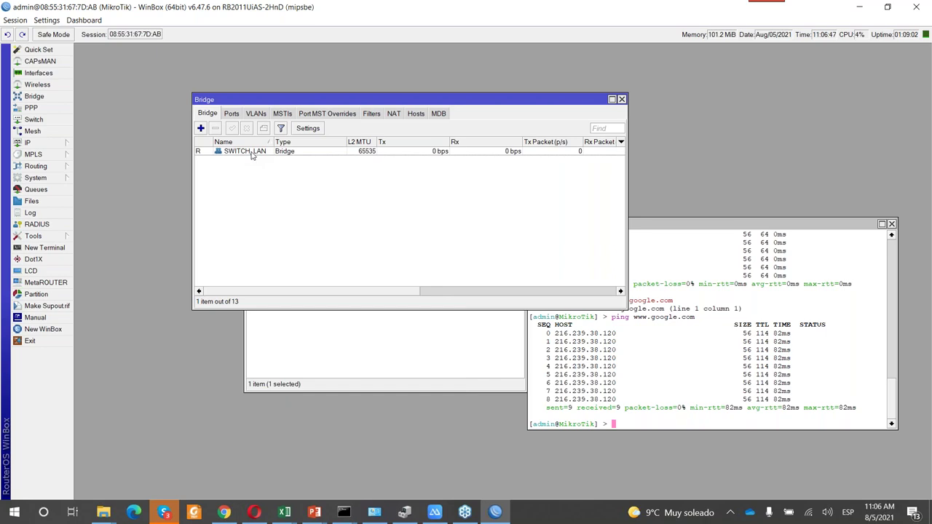
- Add LAN1 as a SWITCH_LAN port and begin adding LAN2, reconnecting when WinBox drops
left_click(229, 117)
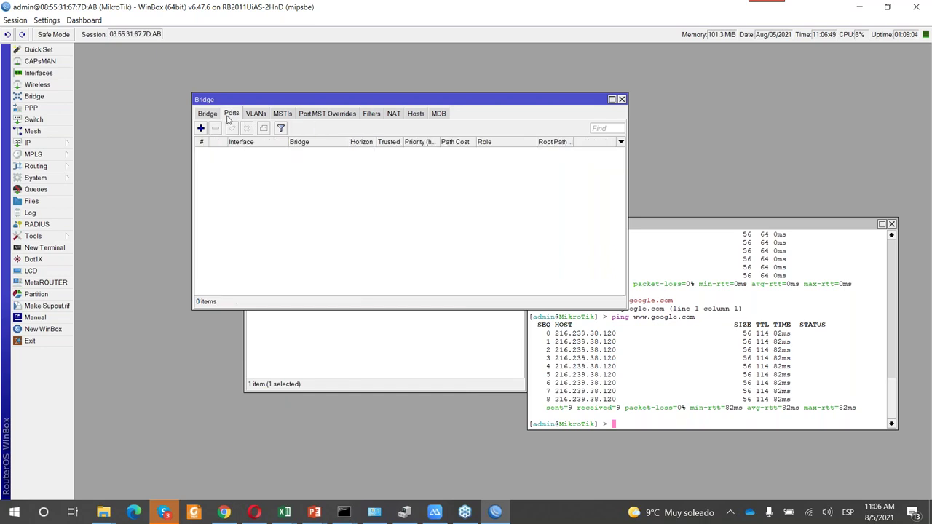
left_click(202, 128)
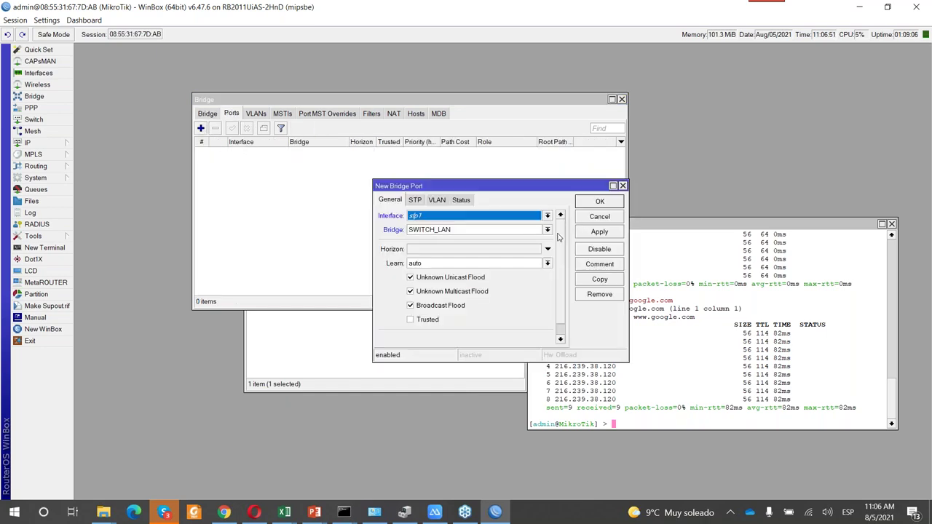
left_click(546, 216)
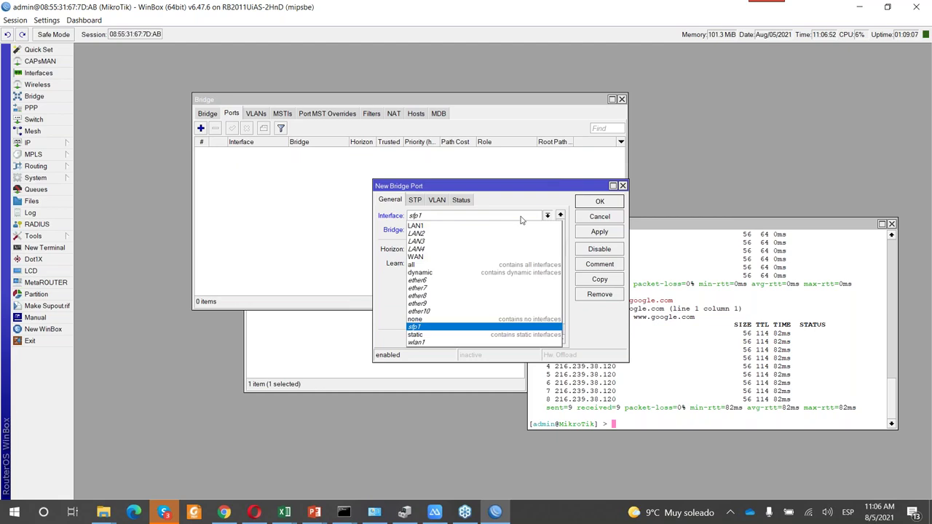
left_click(417, 226)
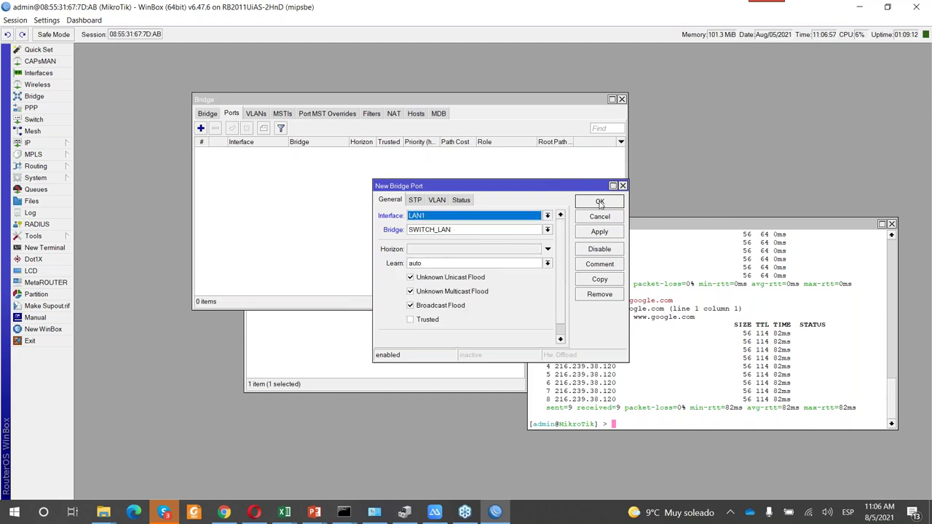
left_click(598, 201)
left_click(200, 128)
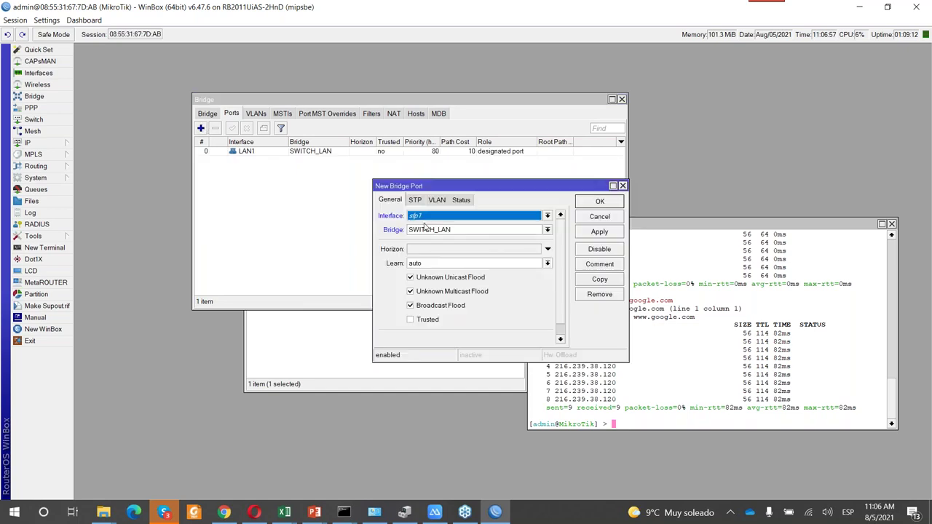
left_click(437, 219)
left_click(429, 226)
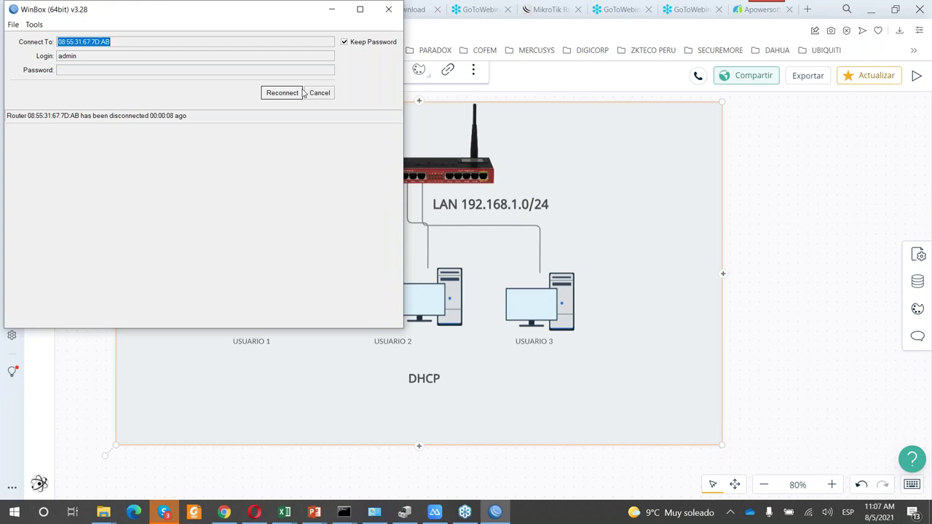
left_click(290, 94)
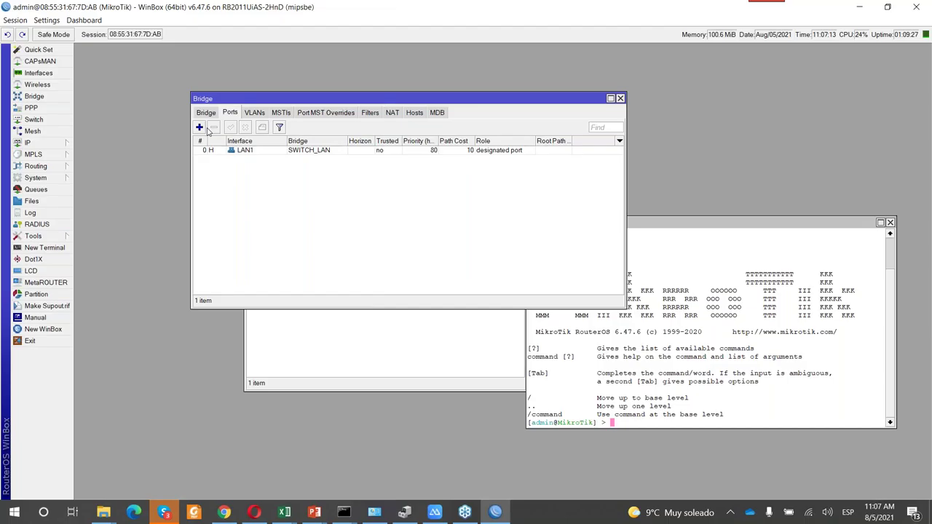
- Add LAN2 as a port of the SWITCH_LAN bridge
left_click(199, 126)
left_click(546, 215)
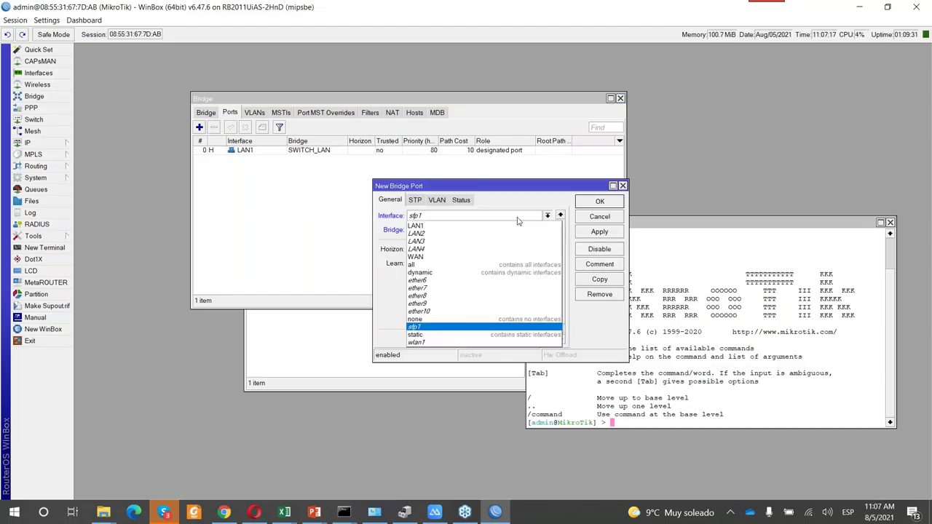
left_click(419, 233)
left_click(599, 232)
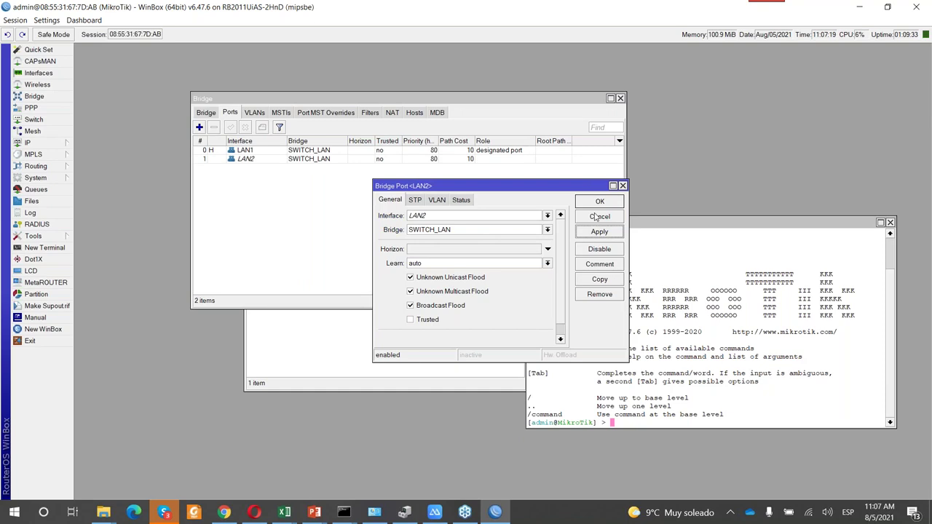
left_click(599, 201)
- Add LAN3 and LAN4 as ports of the SWITCH_LAN bridge
left_click(198, 127)
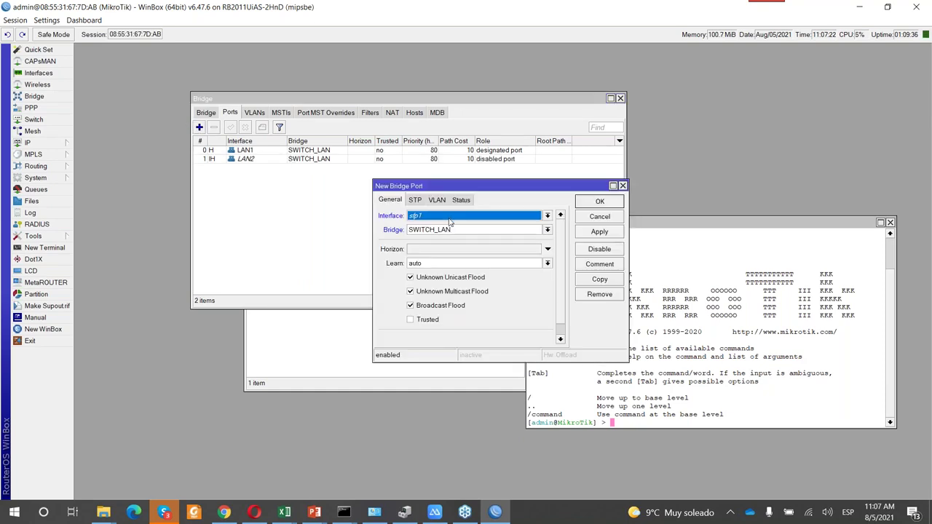
left_click(445, 217)
left_click(418, 241)
left_click(609, 205)
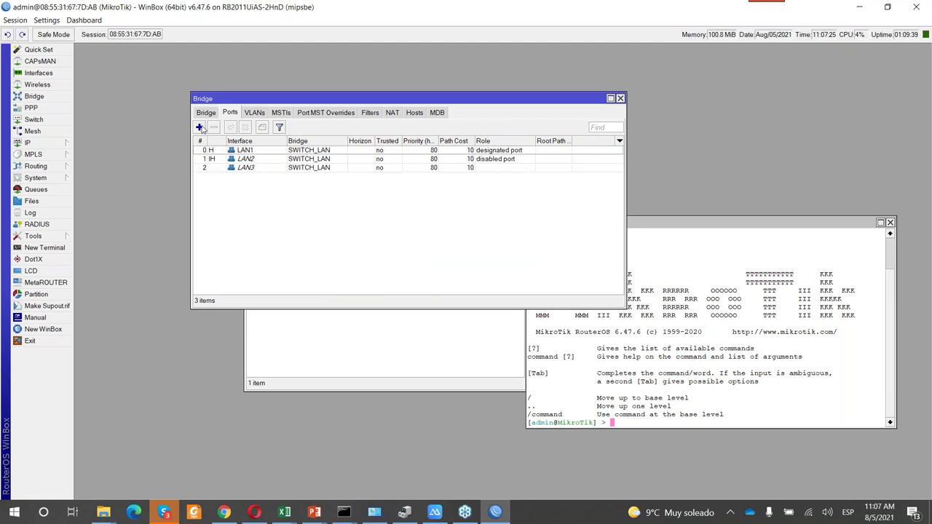
left_click(200, 128)
left_click(546, 215)
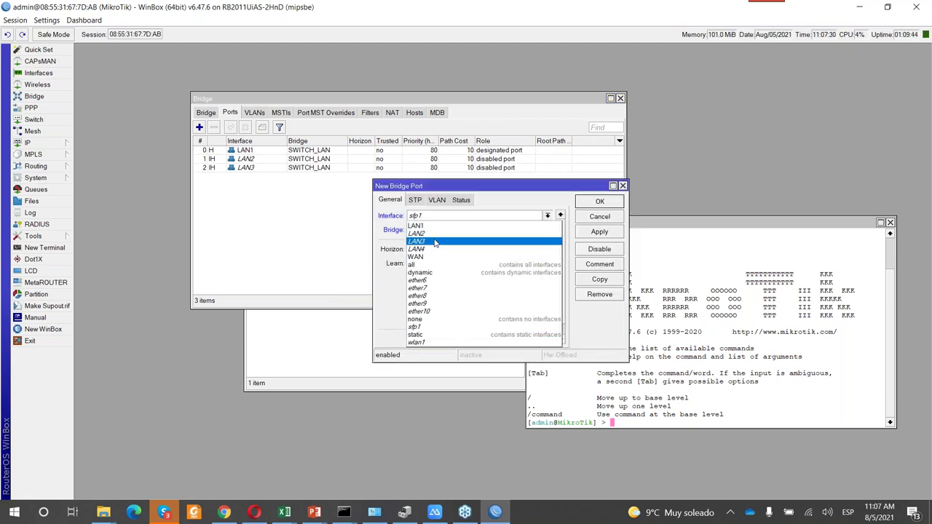
left_click(432, 249)
left_click(599, 231)
left_click(599, 203)
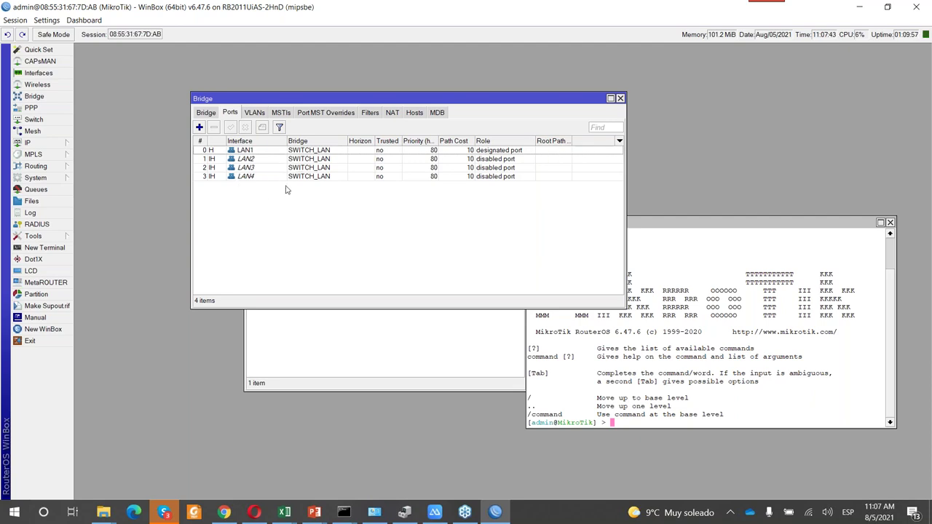
key("alt+Tab")
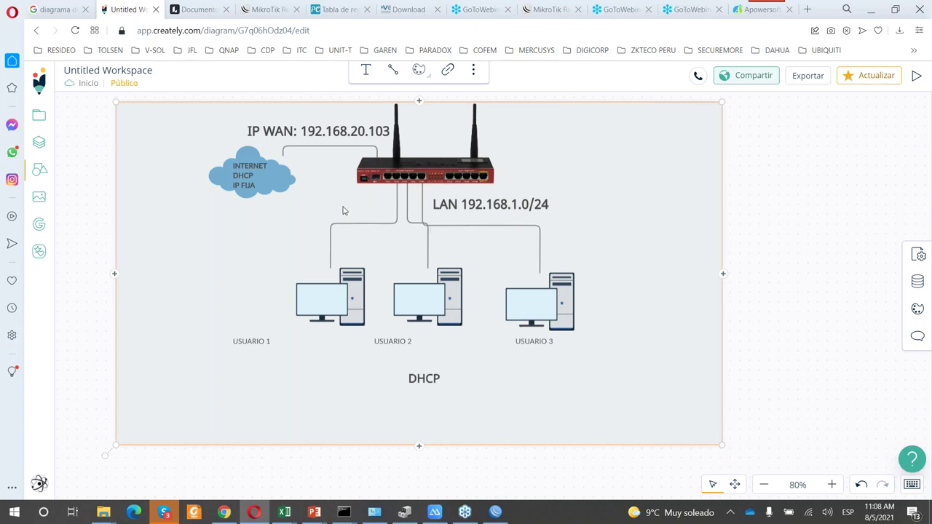
key("alt+Tab")
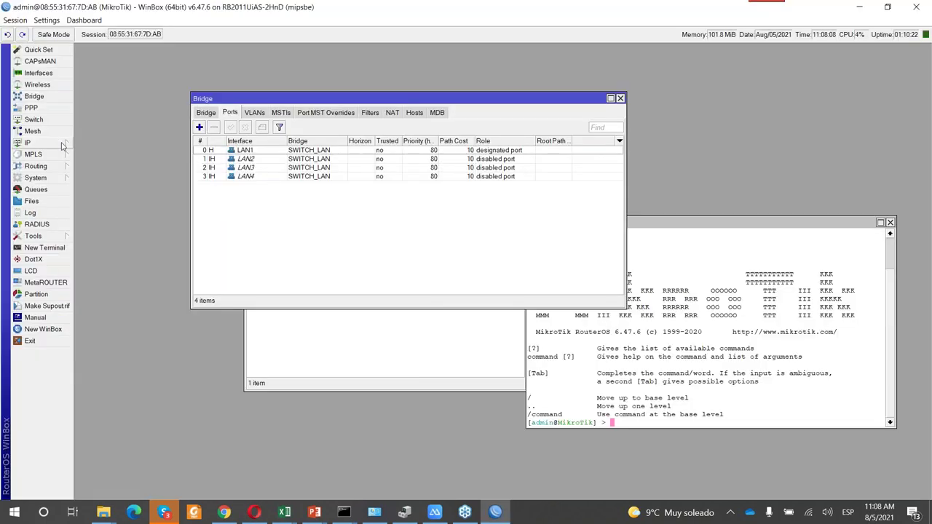
left_click(62, 144)
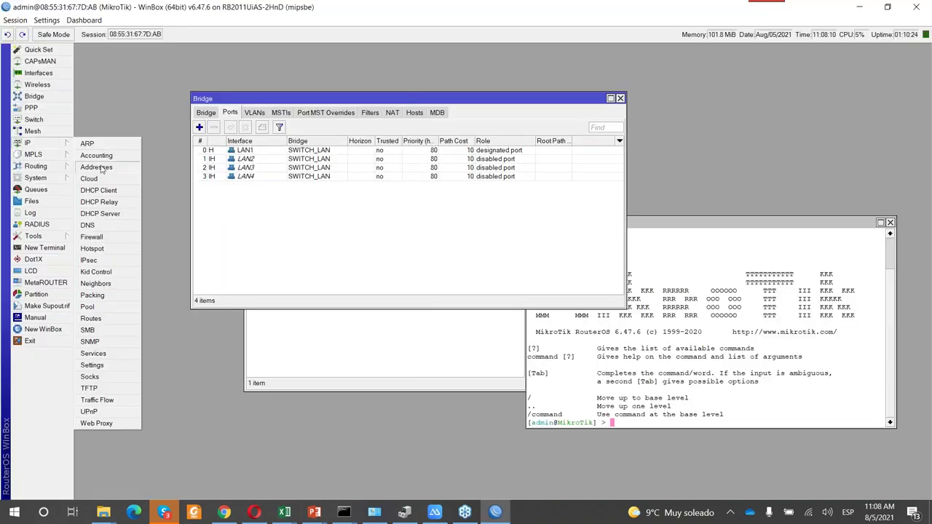
left_click(102, 169)
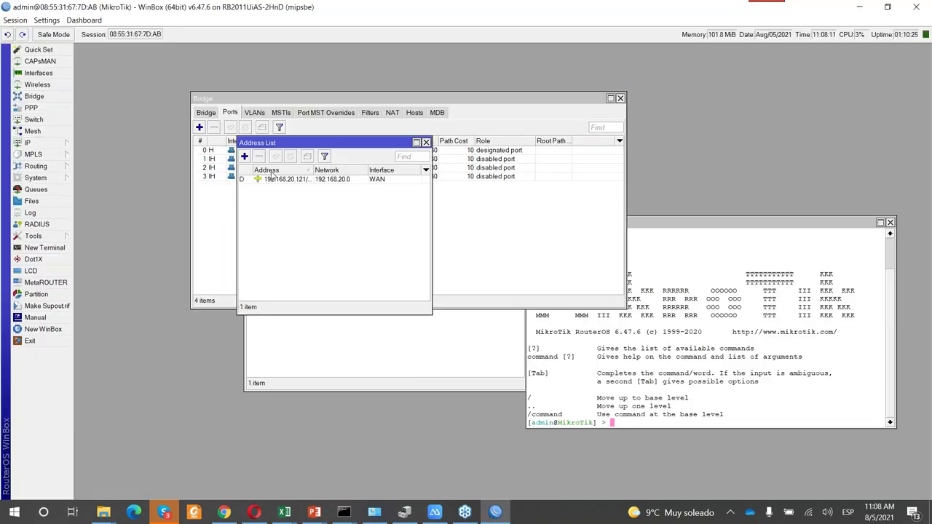
- Add a new IP address 192.168.168.1/24 and apply it
left_click_drag(297, 141, 357, 148)
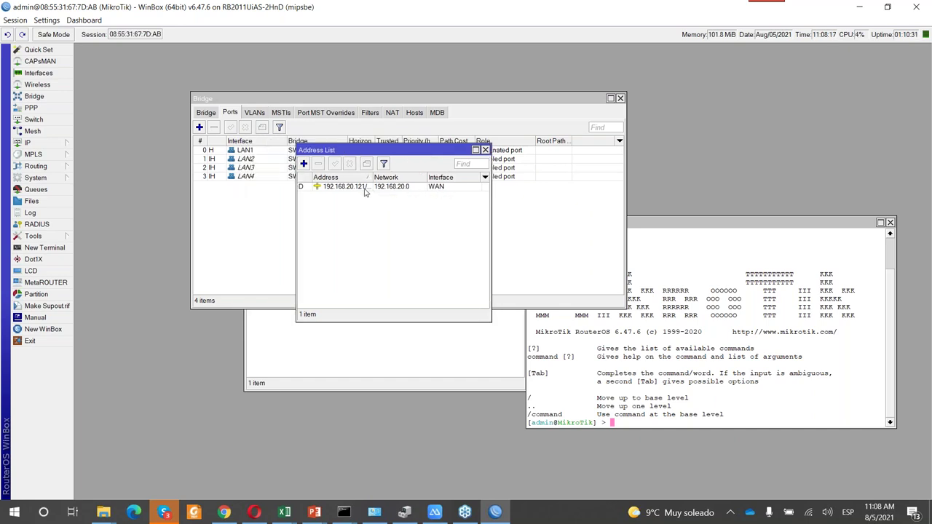
left_click(303, 164)
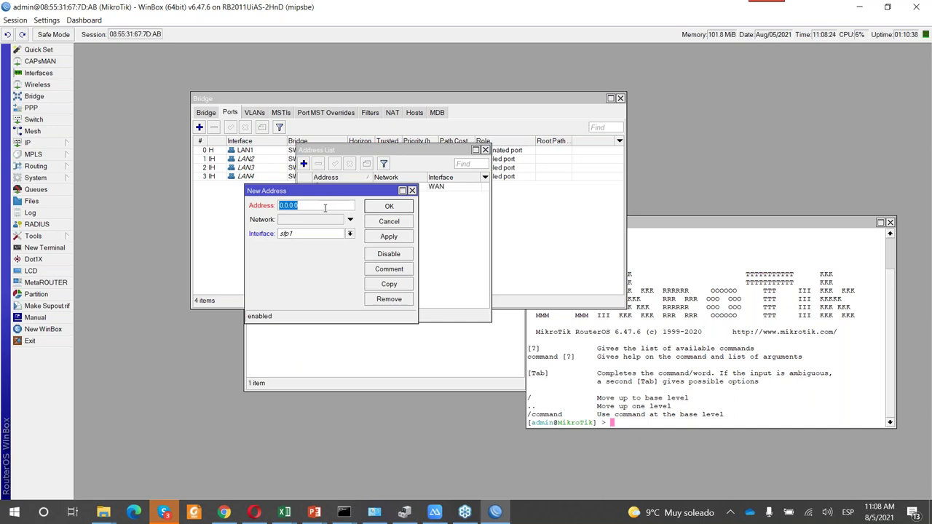
type("192.168.6")
key("BackSpace")
key("BackSpace")
key("BackSpace")
type(".168.1/24")
left_click(388, 237)
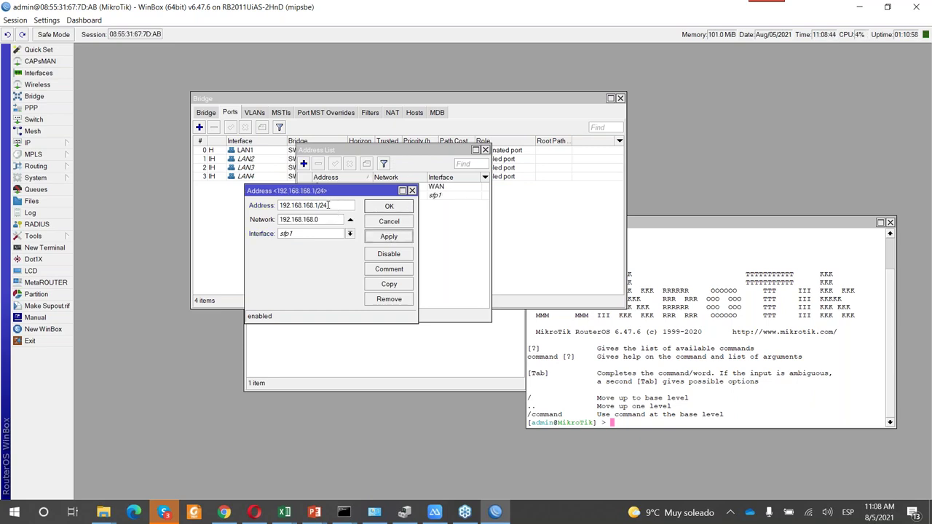
- Assign the 192.168.168.1/24 address to the SWITCH_LAN interface and save the entry
left_click_drag(329, 205, 320, 206)
left_click_drag(321, 220, 315, 217)
left_click(328, 205)
left_click(349, 233)
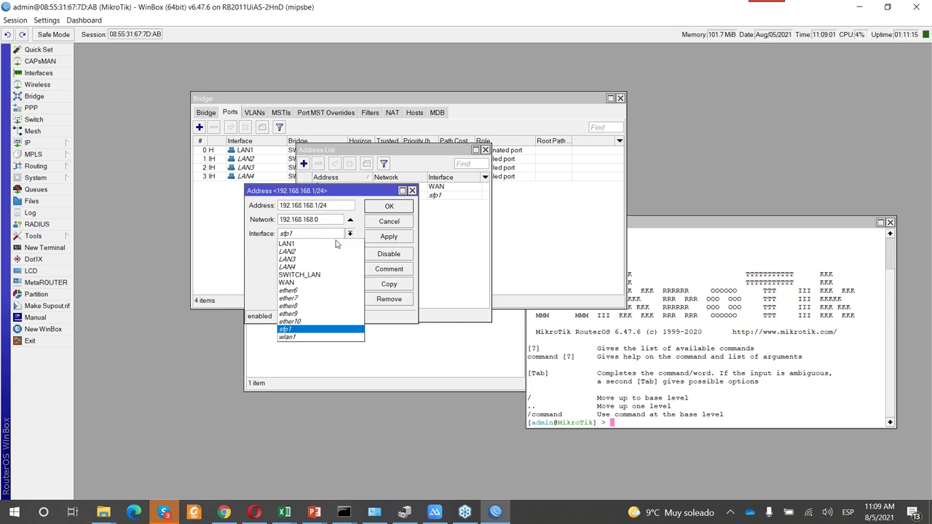
left_click(302, 277)
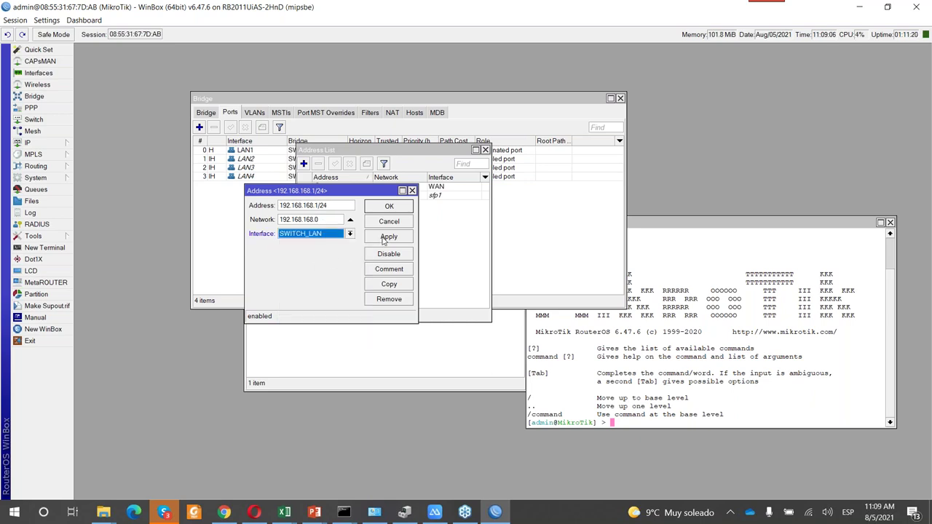
left_click(387, 237)
left_click(389, 206)
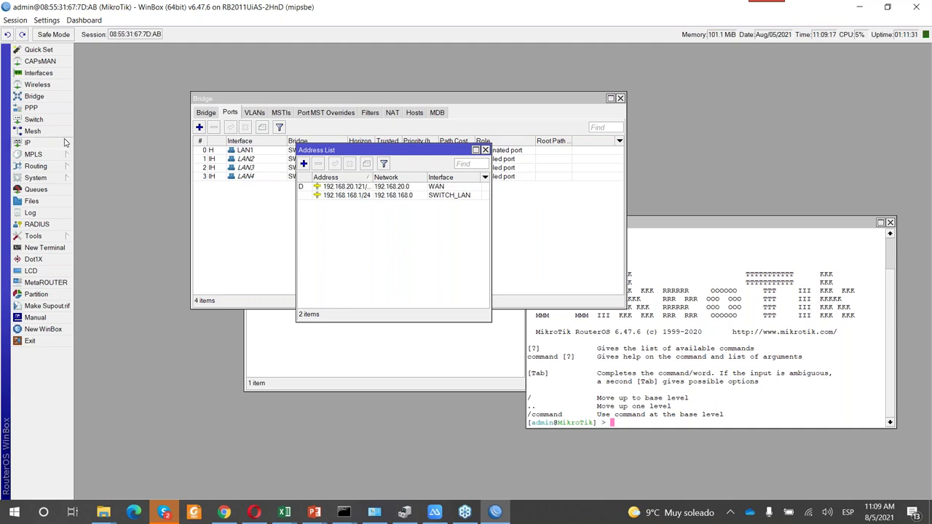
- Start the DHCP Setup wizard with SWITCH_LAN as the server interface
left_click(64, 142)
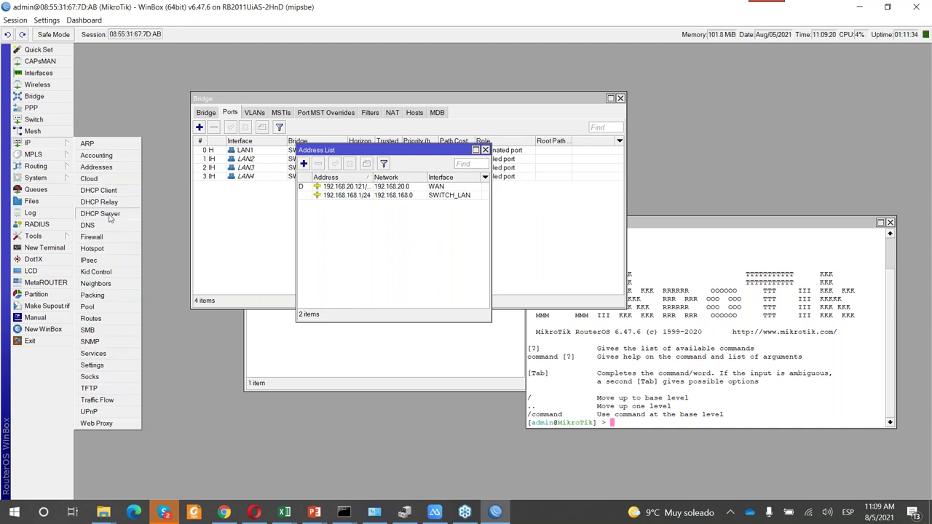
left_click(109, 217)
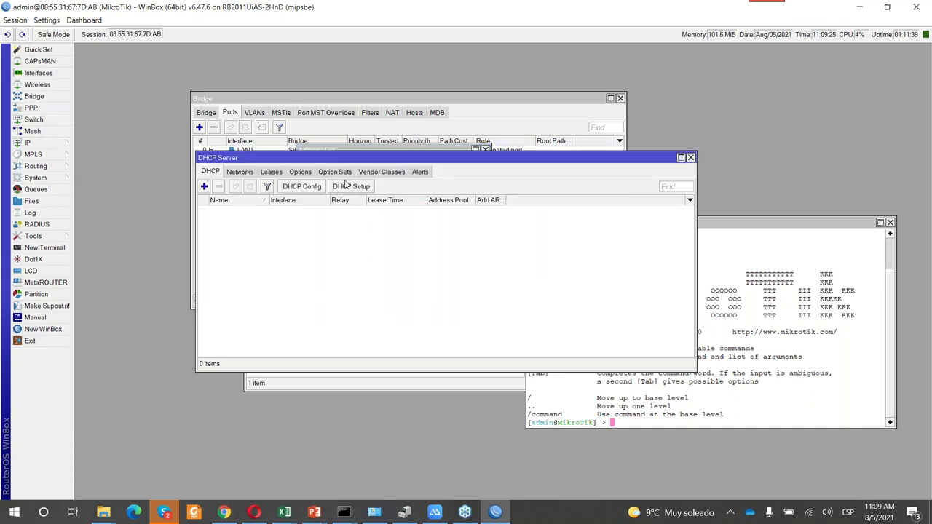
left_click(339, 187)
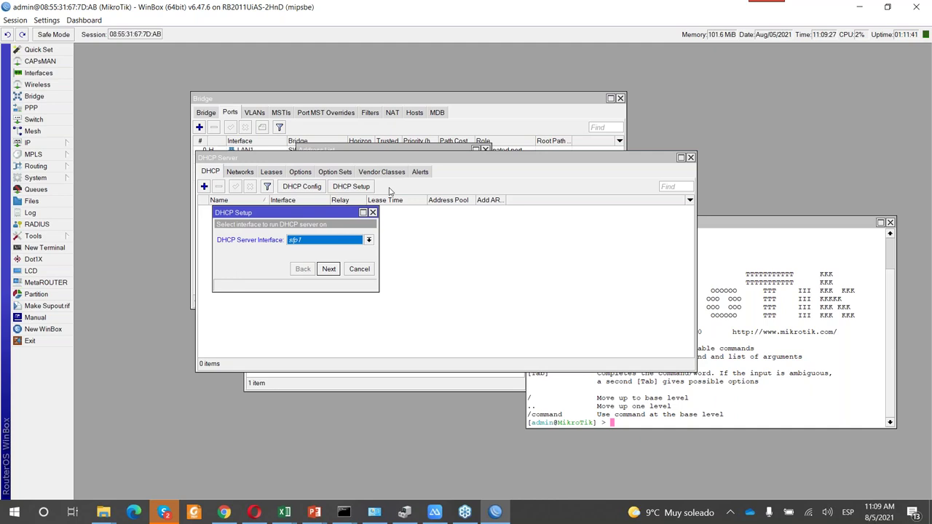
left_click(369, 241)
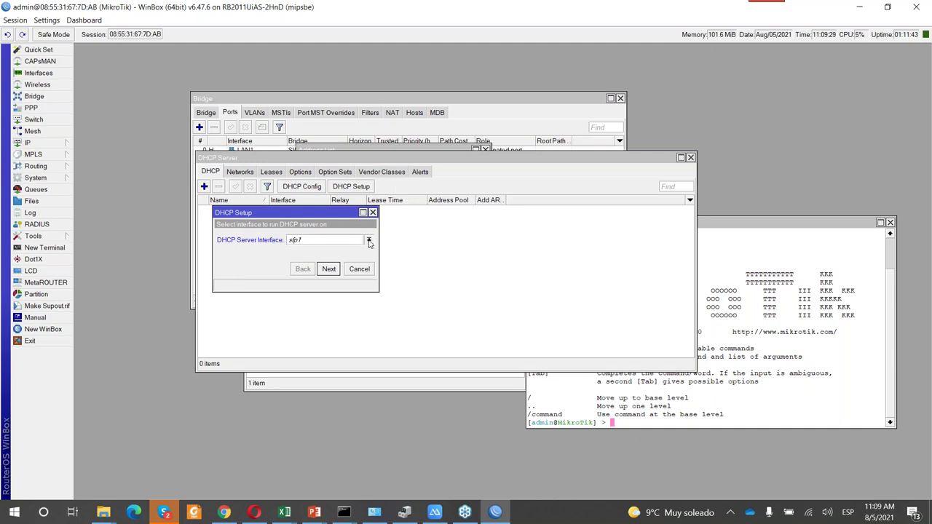
left_click(310, 283)
left_click(329, 269)
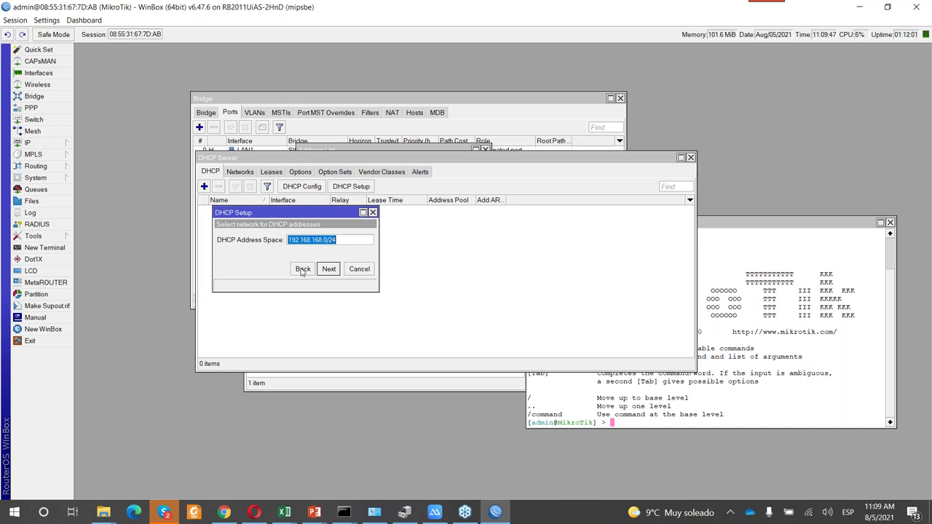
- Back out of and cancel the DHCP setup, then close the DHCP Server window
left_click(303, 268)
left_click(359, 268)
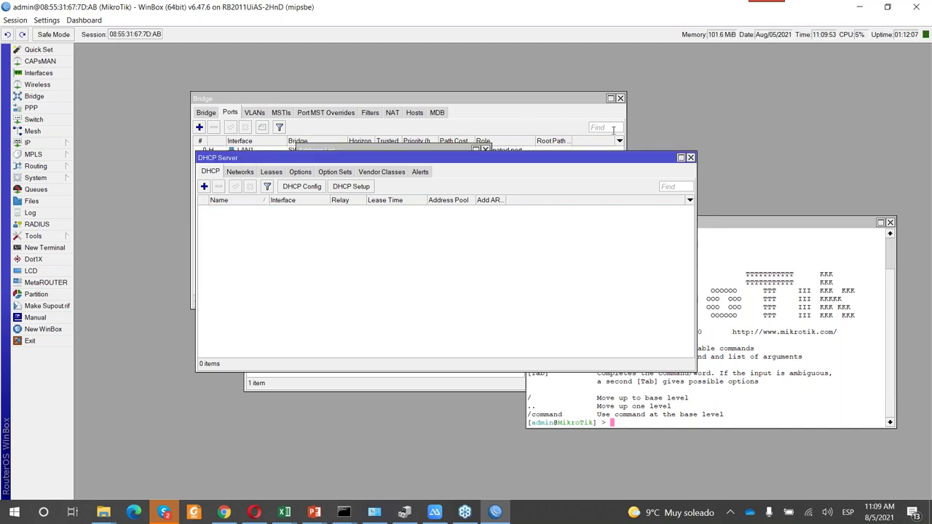
left_click(690, 157)
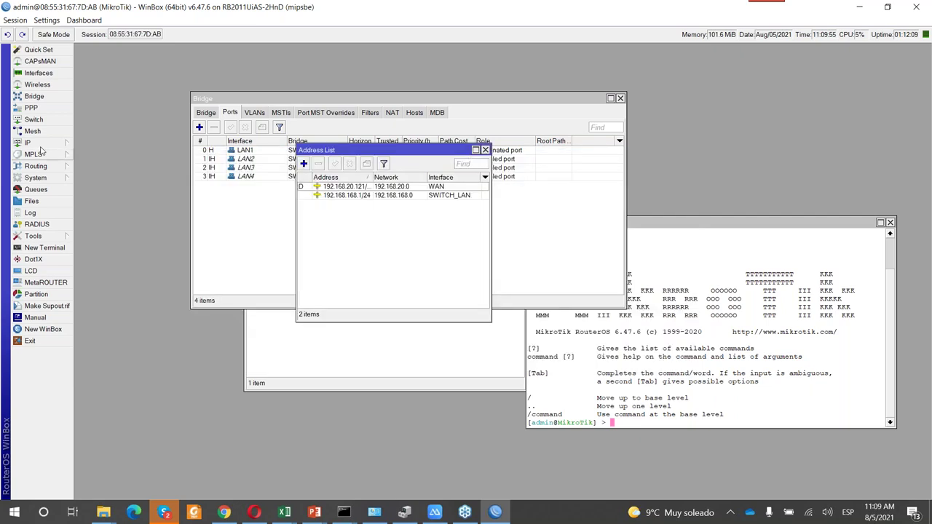
- Edit the SWITCH_LAN address from 192.168.168.1/24 to 192.168.1.1/24 and save it
left_click(29, 142)
left_click(102, 167)
left_click(346, 196)
double_click(345, 197)
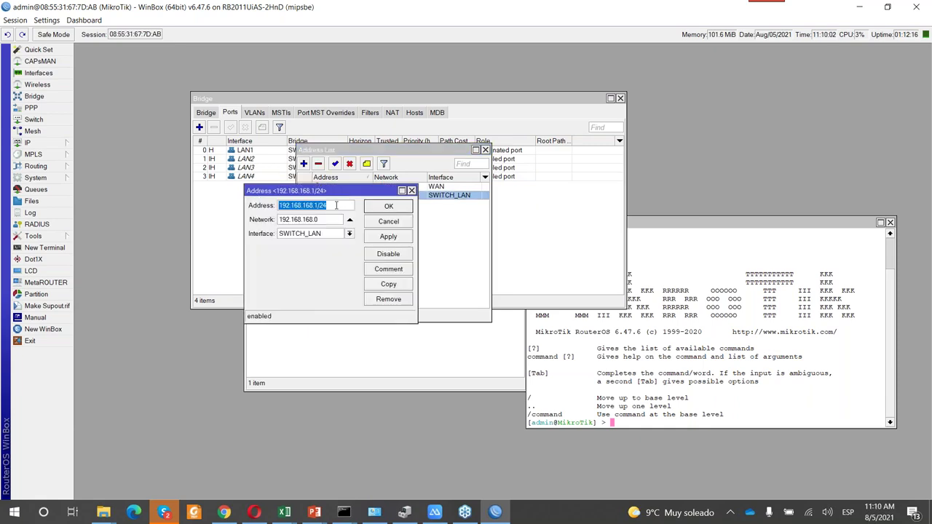
left_click(311, 206)
key("BackSpace")
key("BackSpace")
key("BackSpace")
key("BackSpace")
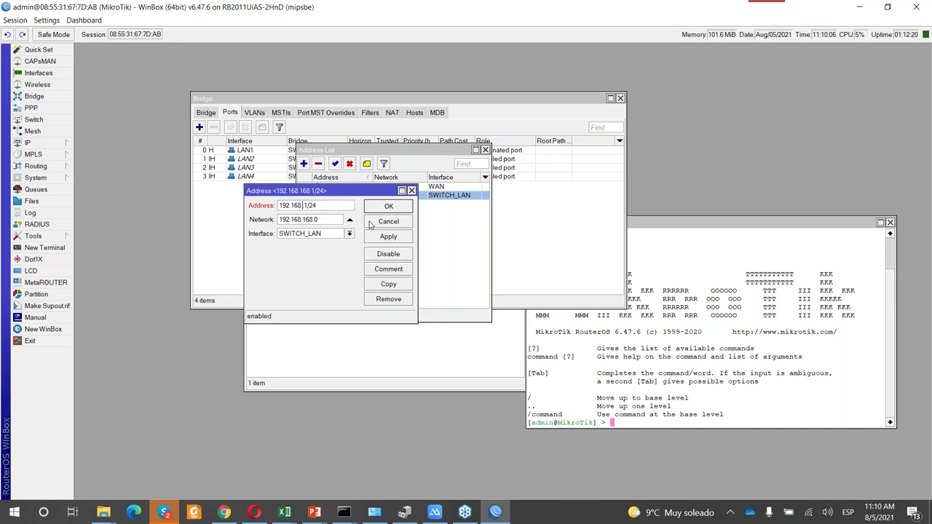
type("1")
left_click(401, 239)
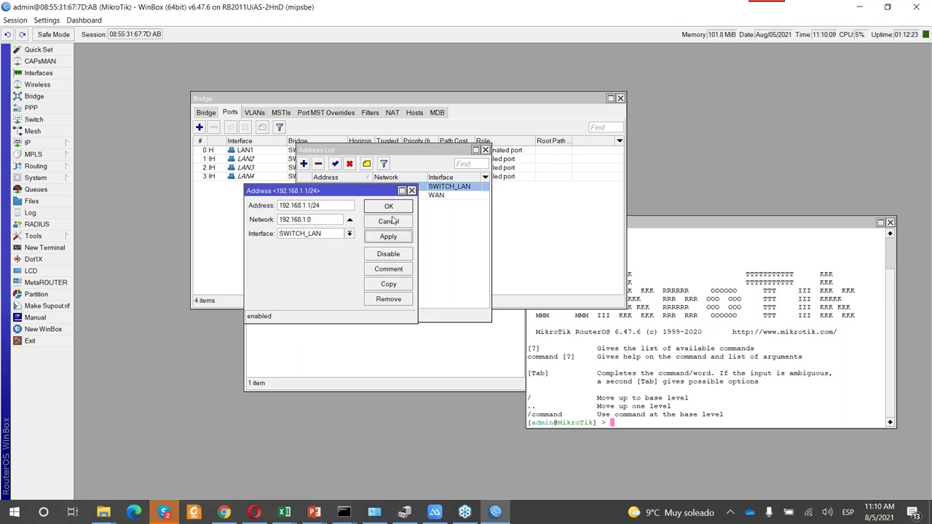
left_click(389, 206)
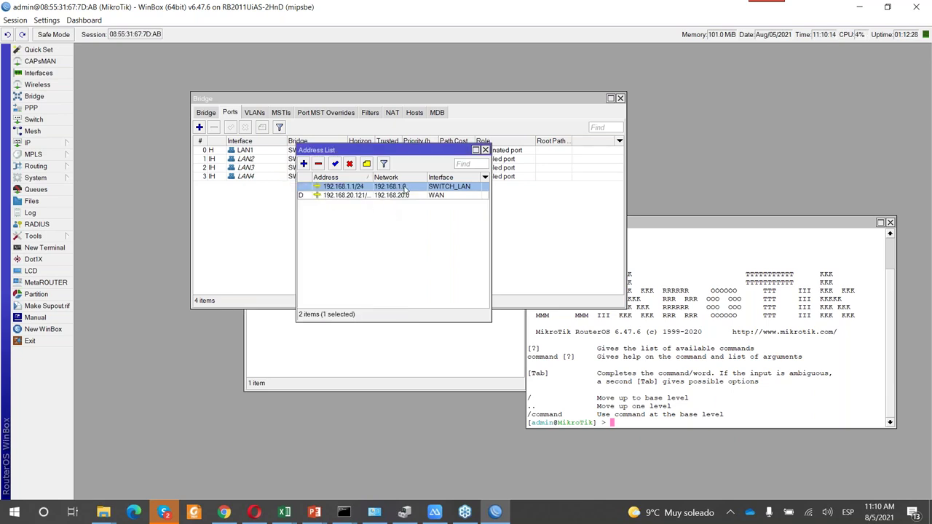
left_click(47, 144)
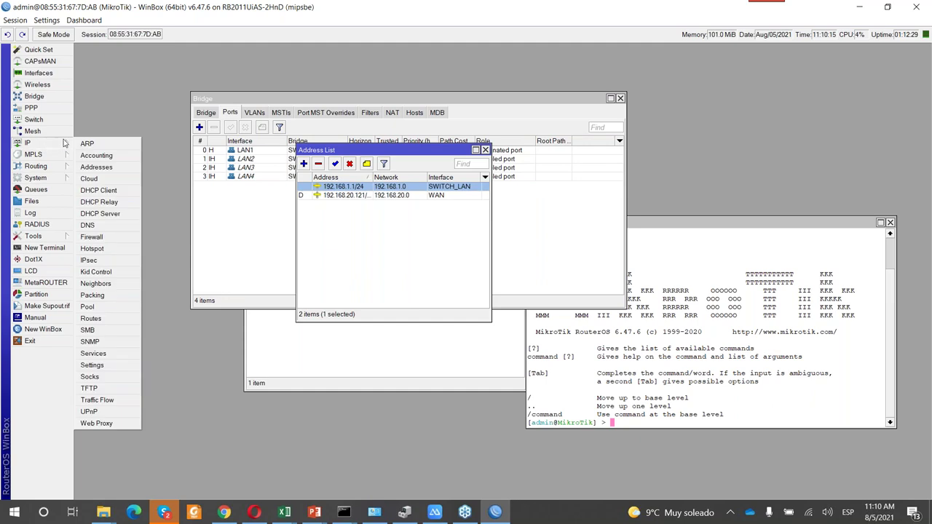
- Run DHCP Setup on SWITCH_LAN, accepting address space 192.168.1.0/24 and gateway 192.168.1.1
left_click(100, 213)
left_click(340, 186)
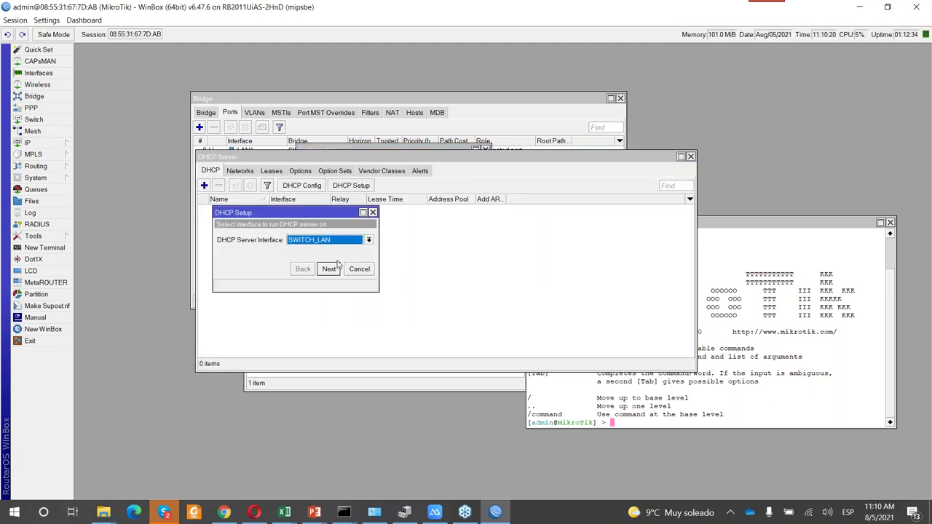
left_click(329, 269)
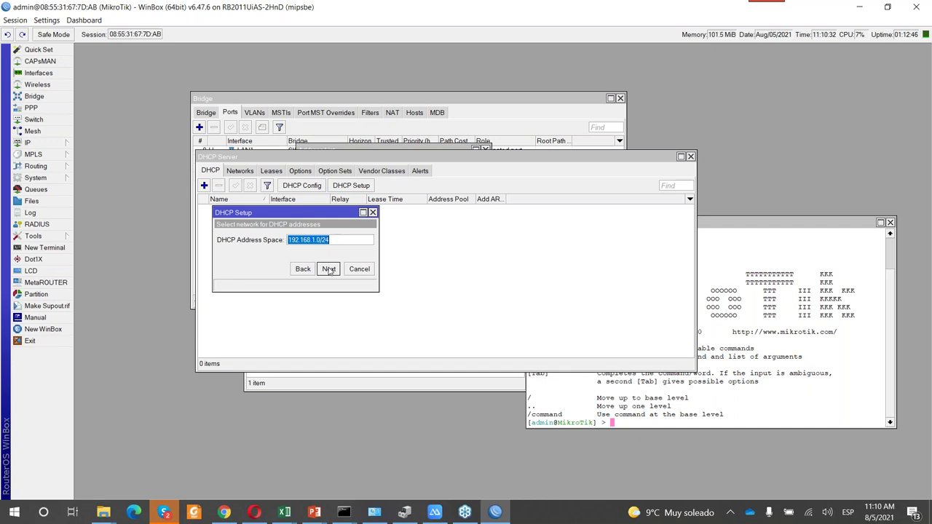
left_click(329, 268)
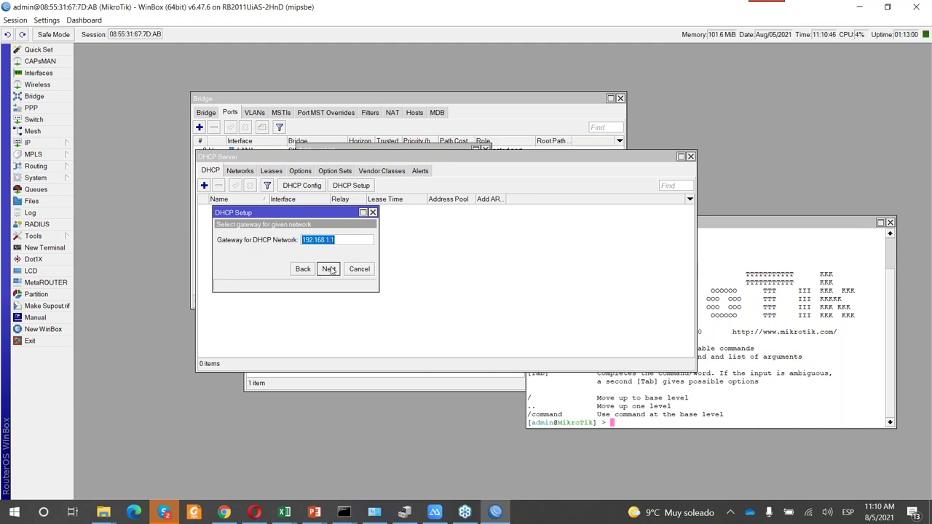
left_click(328, 269)
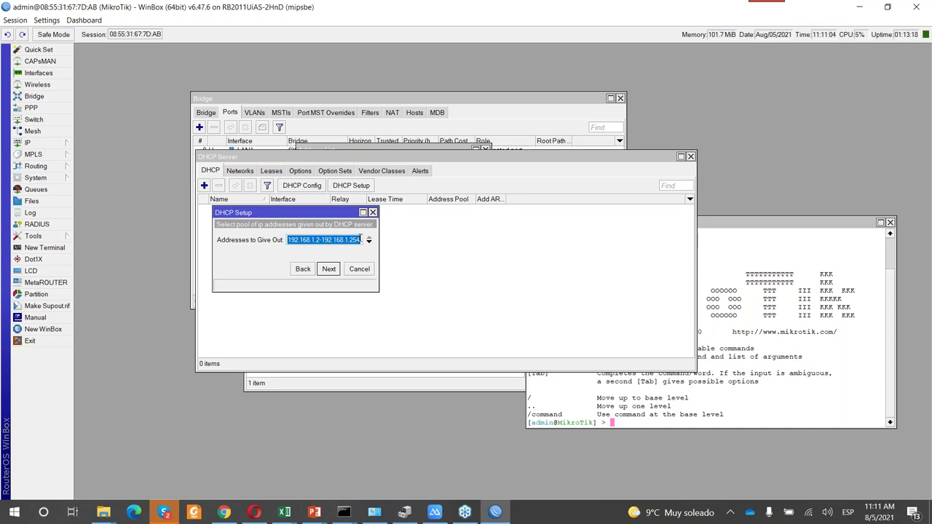
- Shrink the Addresses to Give Out range to a smaller pool
left_click(359, 239)
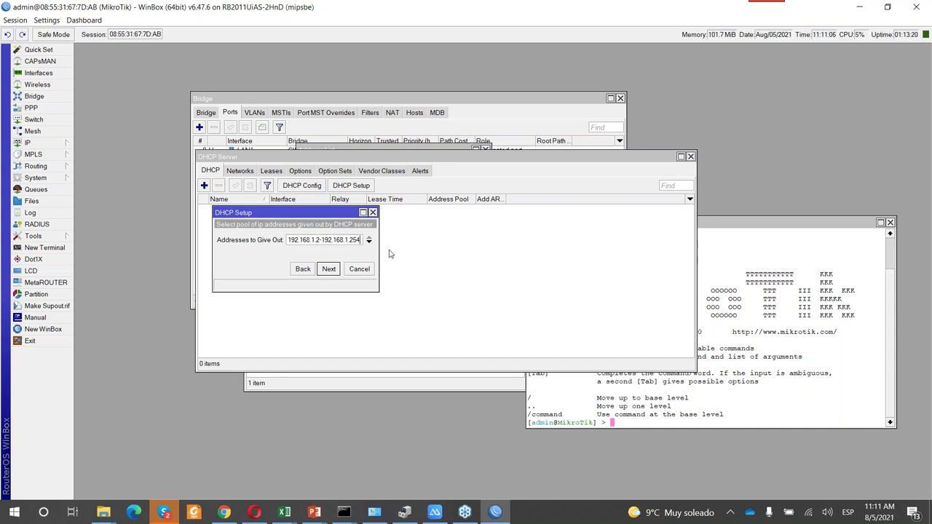
key("BackSpace")
key("BackSpace")
key("BackSpace")
type("1")
type("0")
left_click(329, 269)
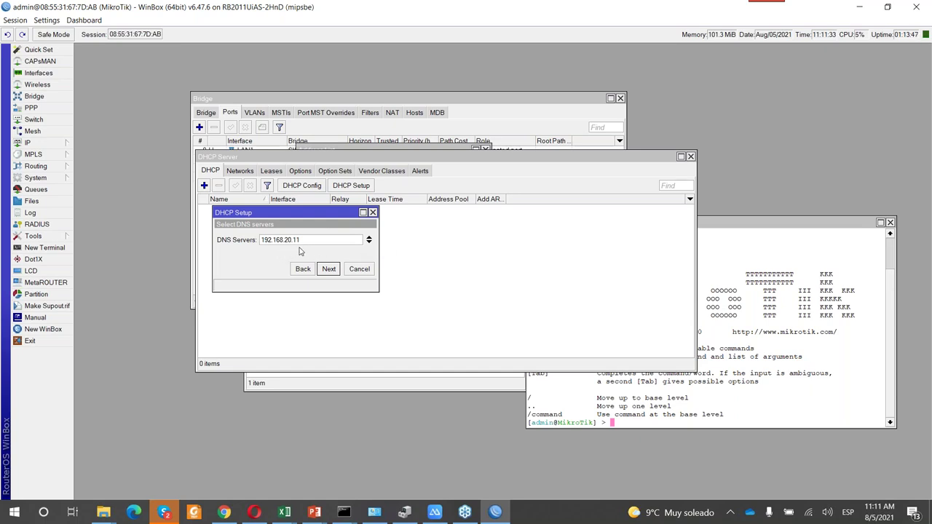
- Add DNS server 8.8.8.8 beside 192.168.20.11, keep 00:10:00 leases, and finish creating dhcp1
left_click(368, 239)
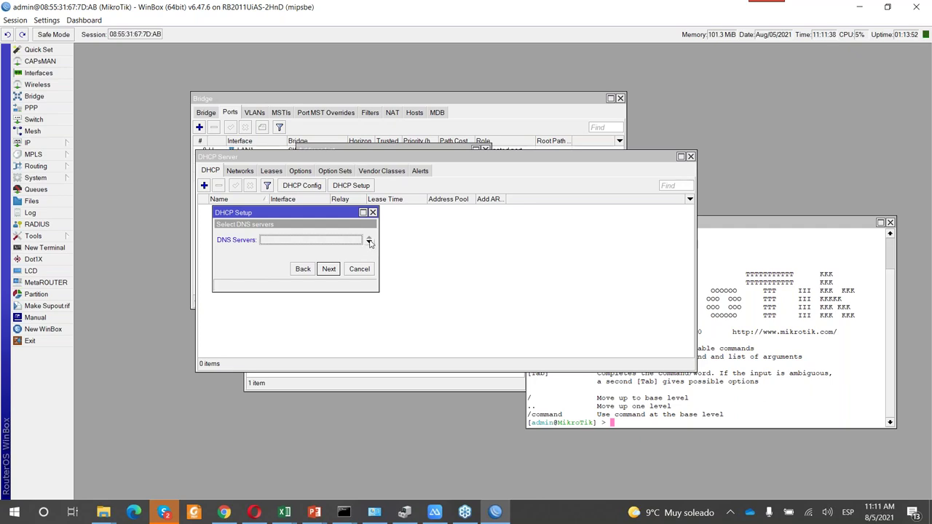
left_click(369, 243)
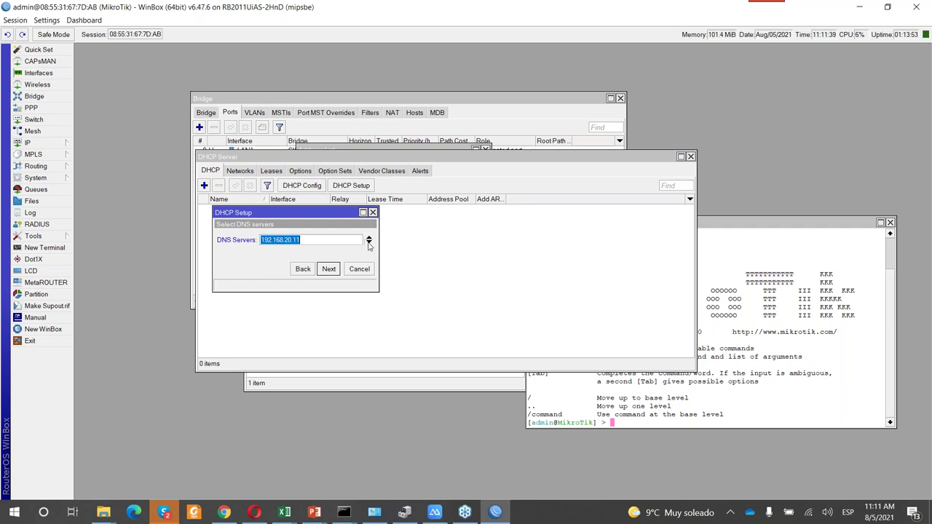
left_click(368, 246)
type("8.8.8.8")
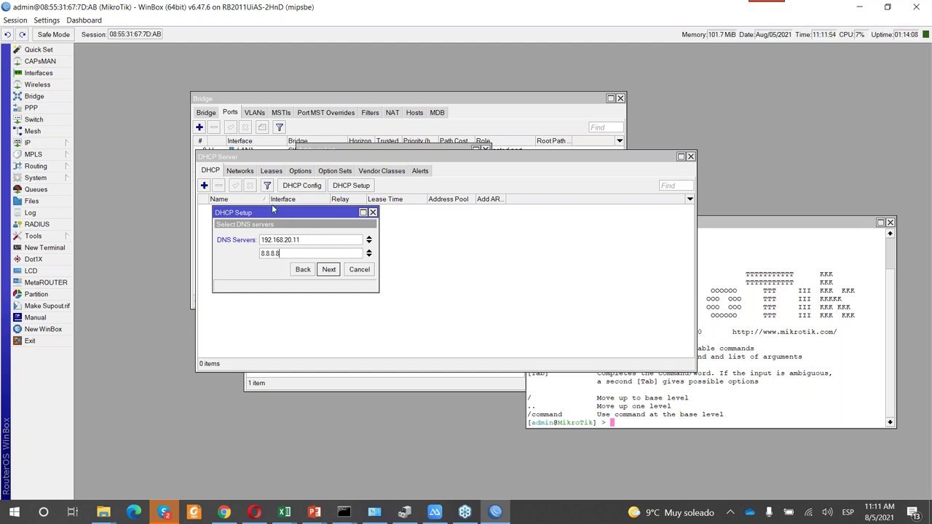
left_click(329, 270)
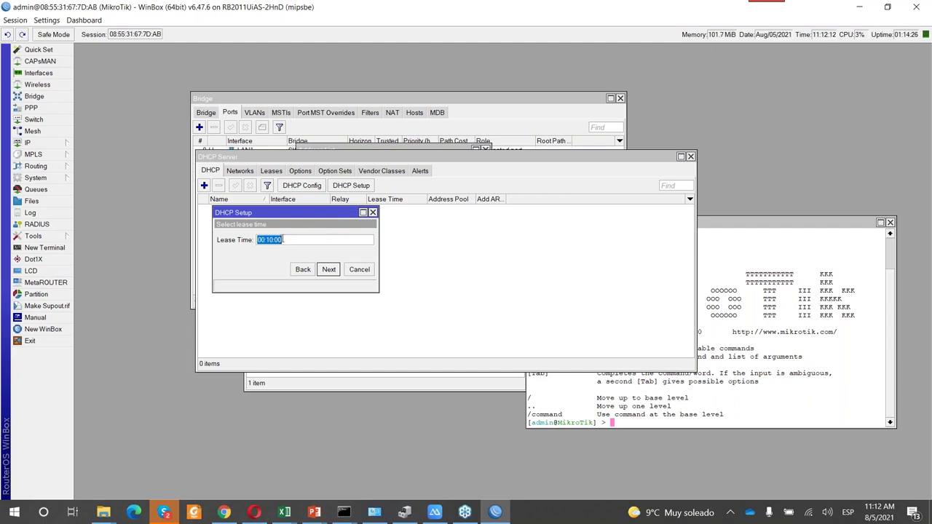
left_click(329, 269)
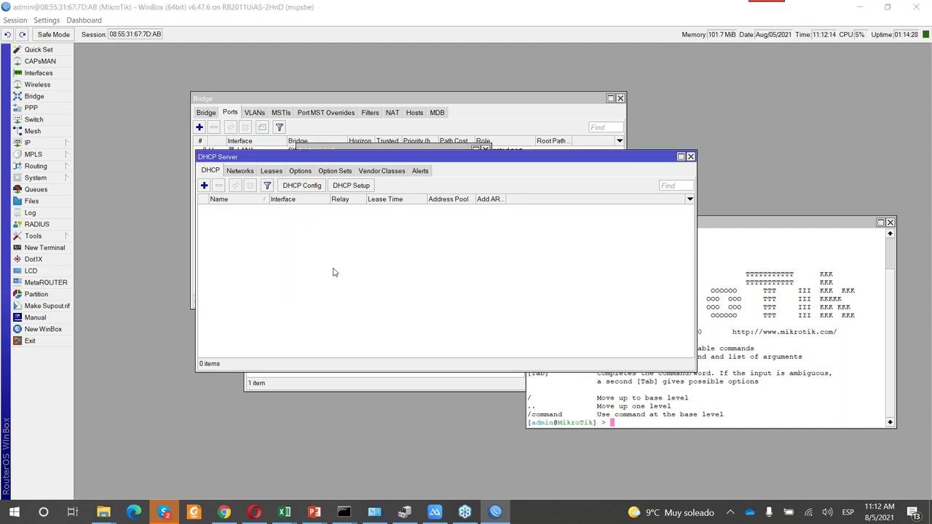
left_click(509, 267)
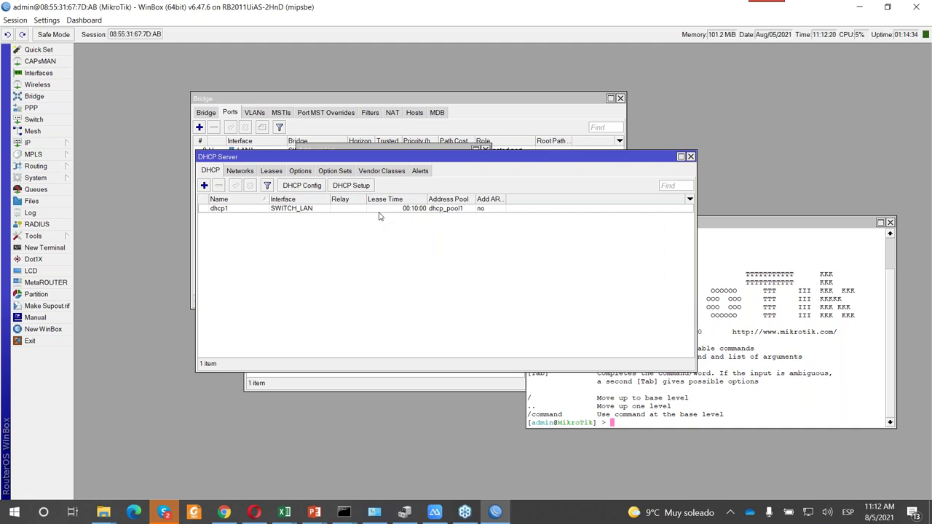
- Bring the Windows Network Connections window listing Wi-Fi and Ethernet 2 to the front
left_click(377, 514)
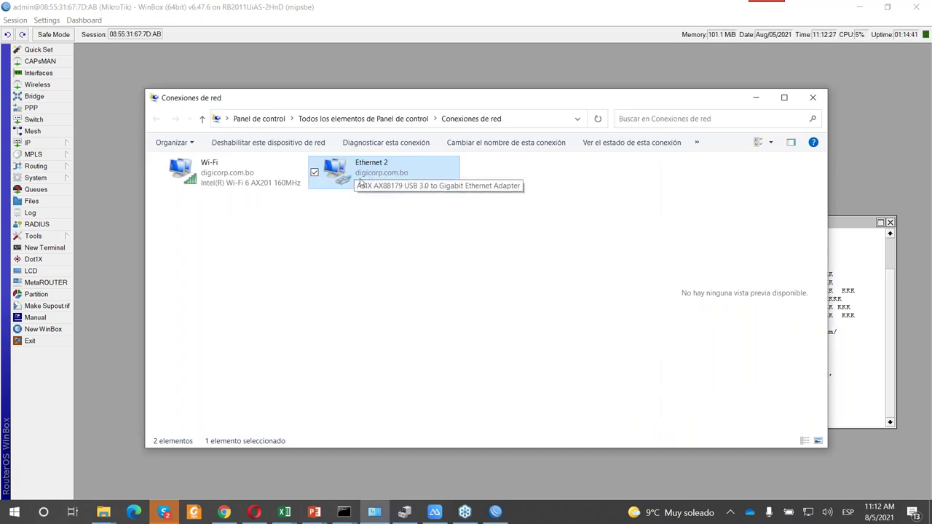
mouse_move(349, 512)
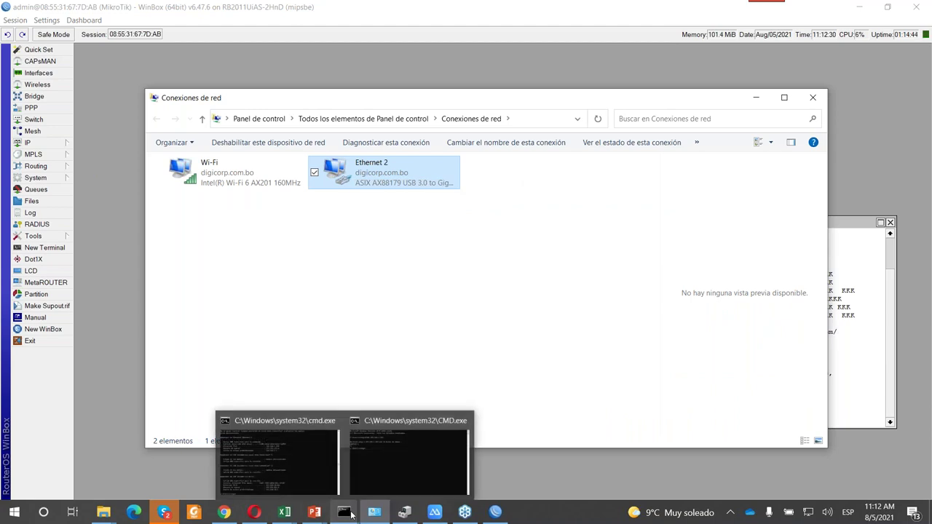
- Run ipconfig to show Ethernet 2 at 192.168.1.10 with gateway 192.168.1.1
left_click(408, 455)
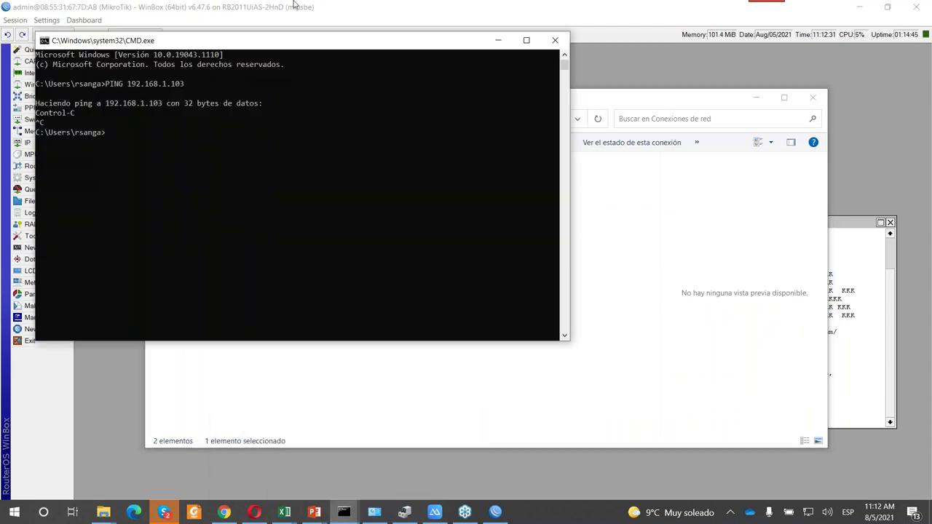
left_click_drag(298, 41, 501, 215)
type("ipconfig")
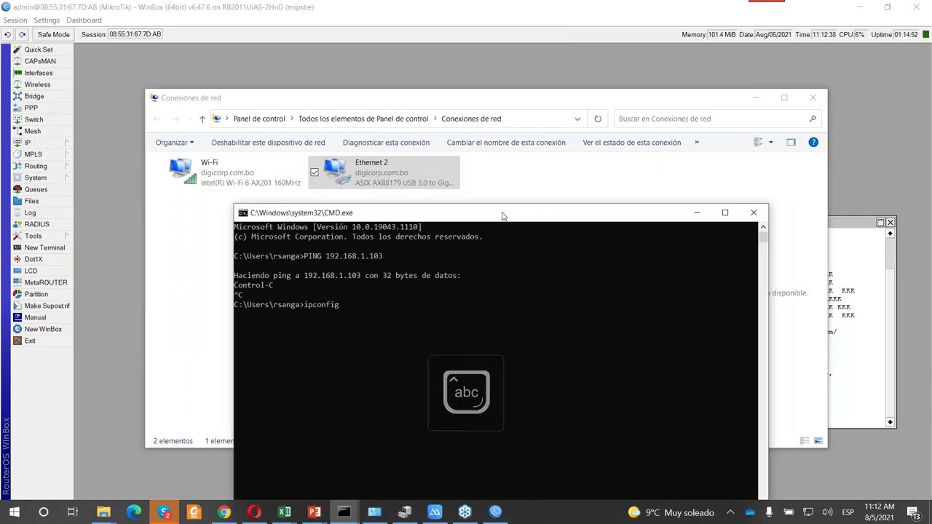
key("Return")
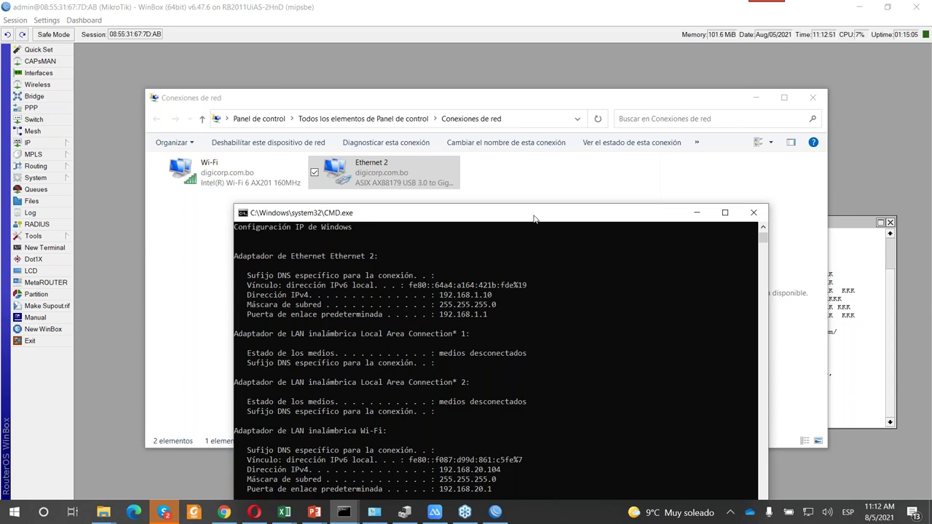
- Reposition the console and type 'ipconfig /release' at the prompt
left_click_drag(536, 219, 537, 209)
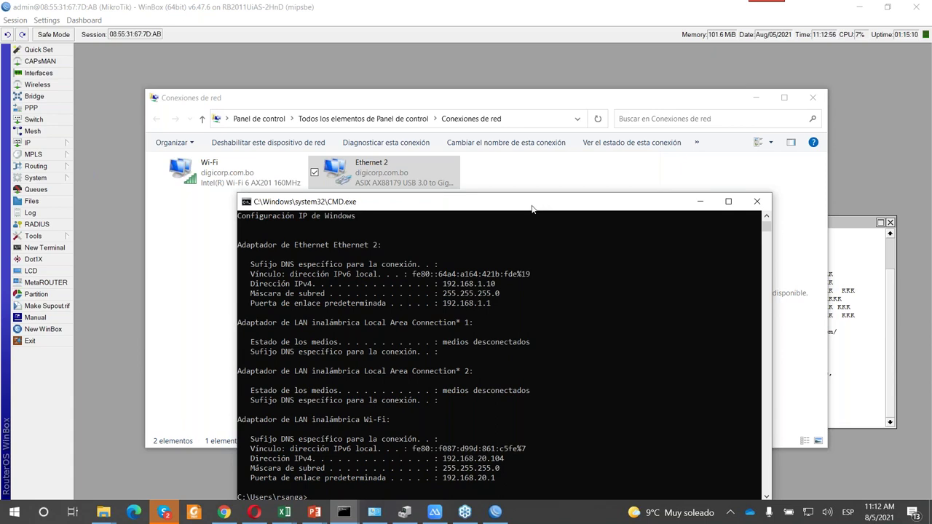
left_click_drag(531, 206, 527, 206)
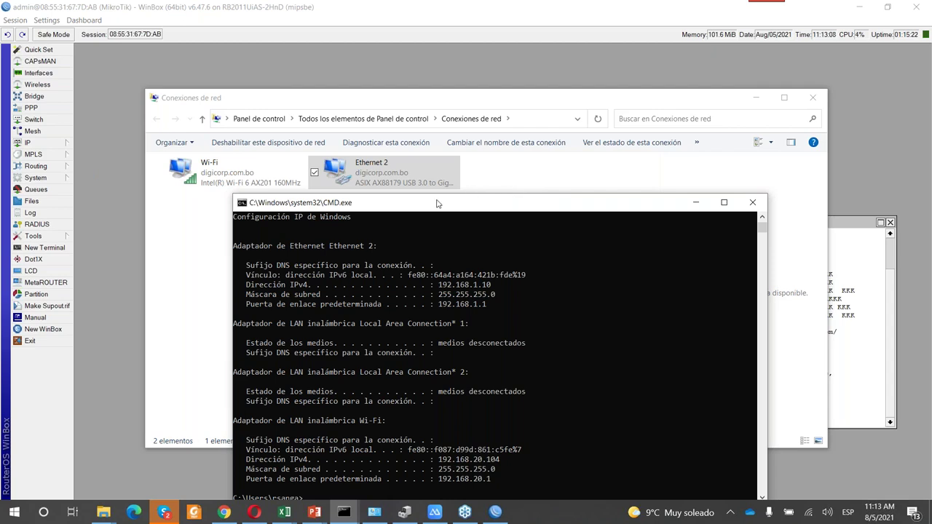
left_click_drag(438, 203, 448, 267)
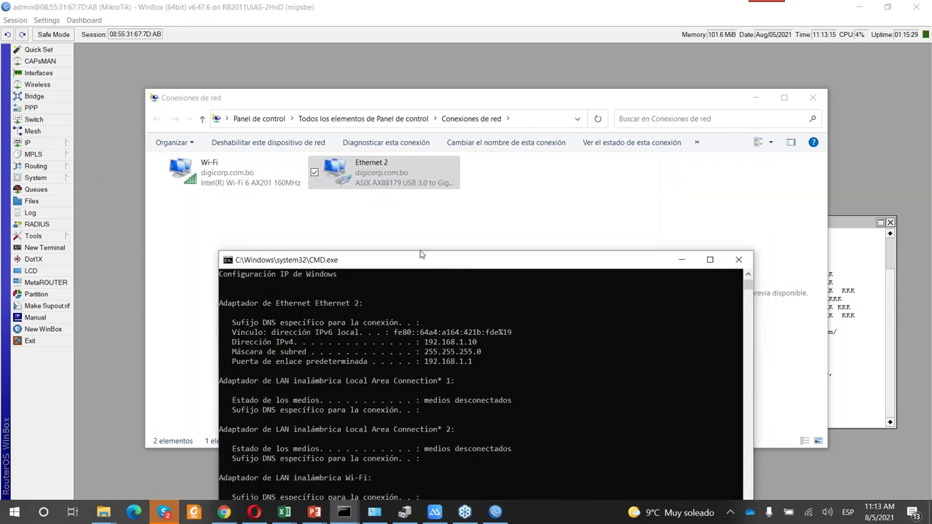
left_click_drag(422, 258, 432, 199)
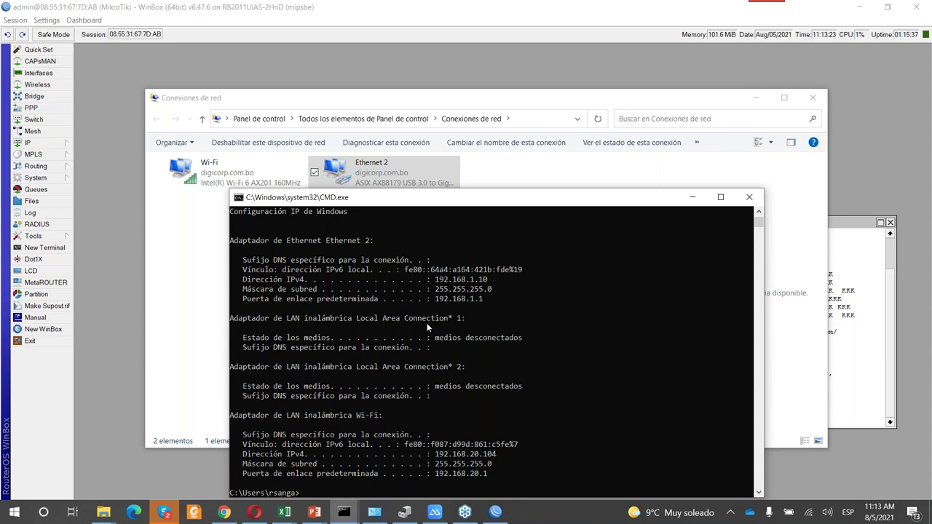
type("ipconfig /rene")
left_click_drag(541, 199, 508, 104)
type("w")
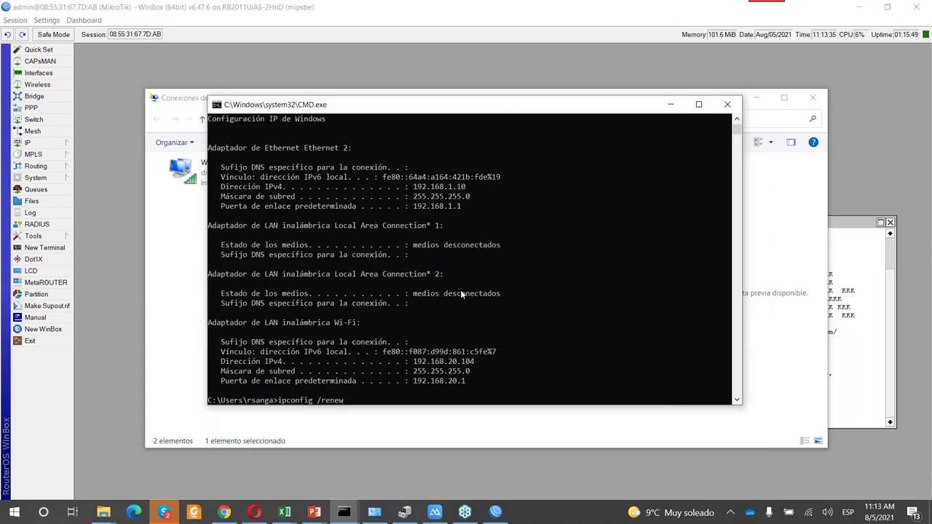
key("BackSpace")
key("BackSpace")
key("BackSpace")
type("lease")
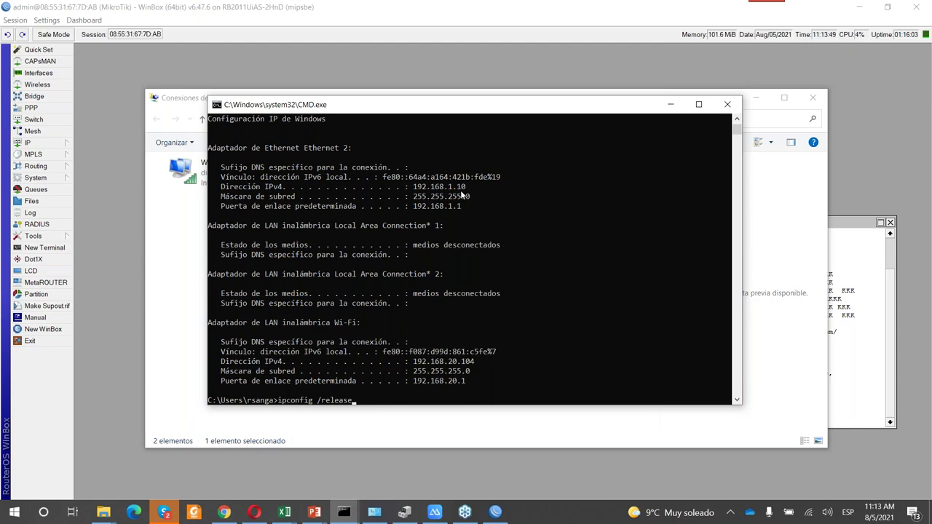
- Release the PC's IP leases with ipconfig /release and reconnect WinBox to the router
key("Return")
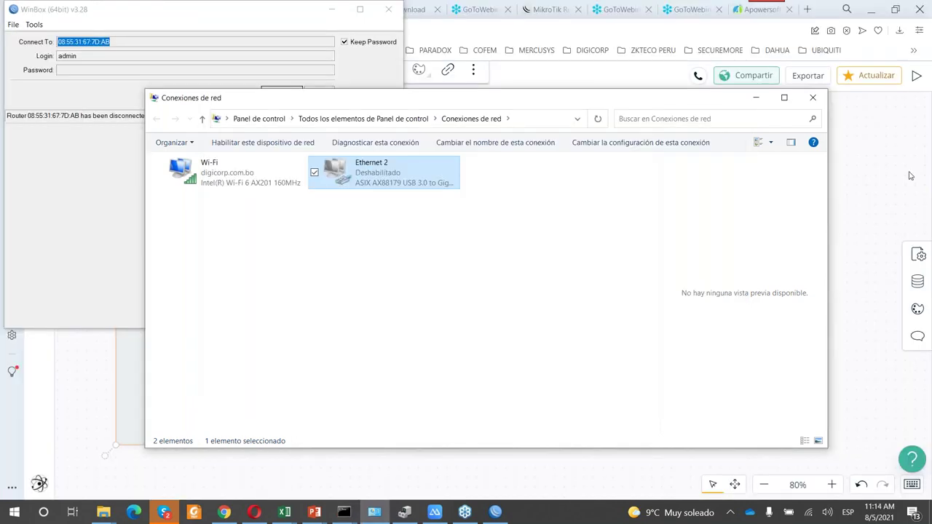
left_click(261, 85)
left_click(267, 91)
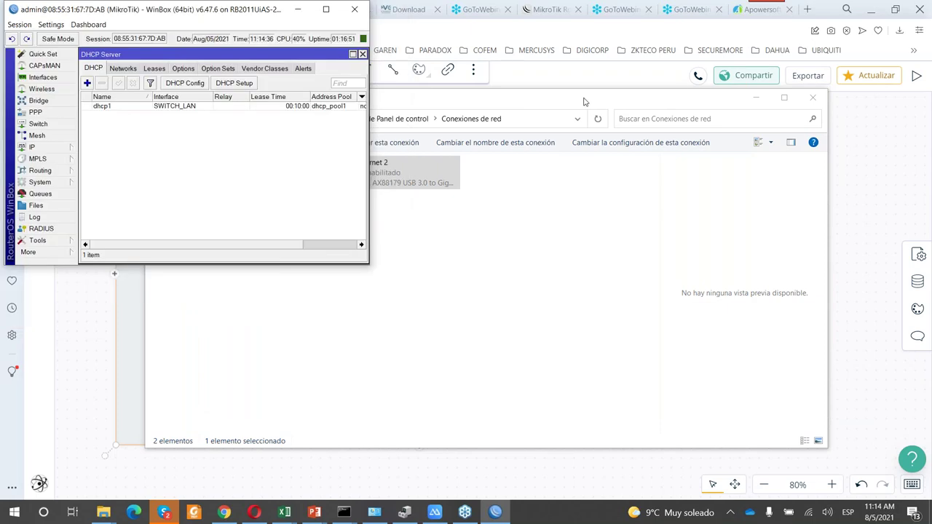
- Maximize WinBox on the dhcp1 DHCP Server list, check Network Connections, and return to the command prompts
left_click(335, 14)
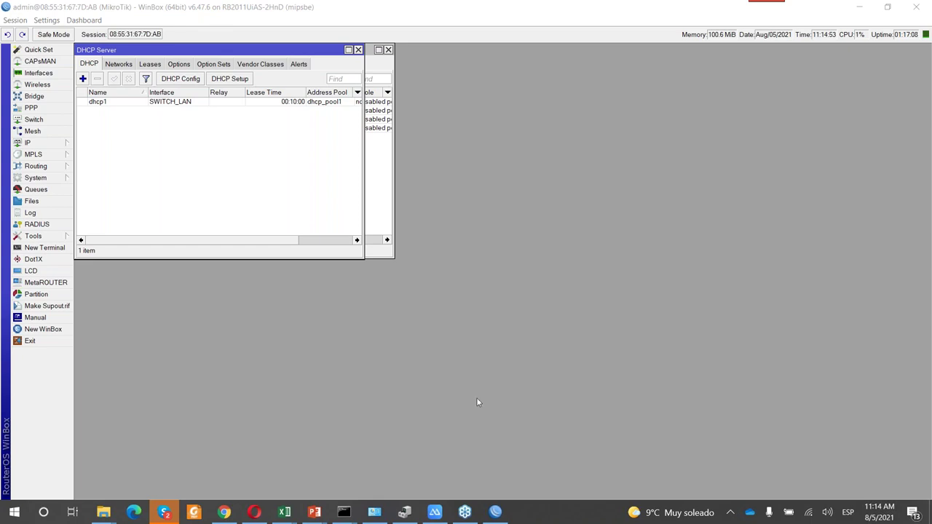
left_click(375, 513)
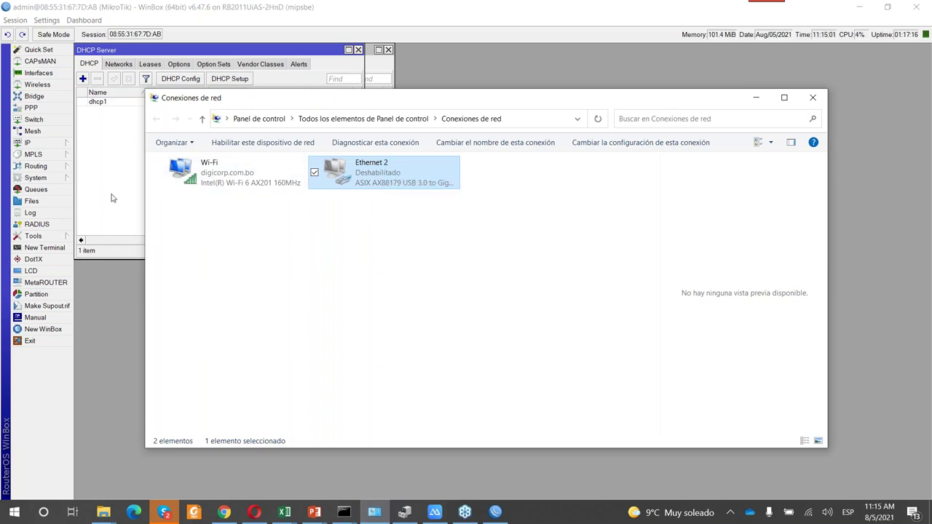
left_click(112, 197)
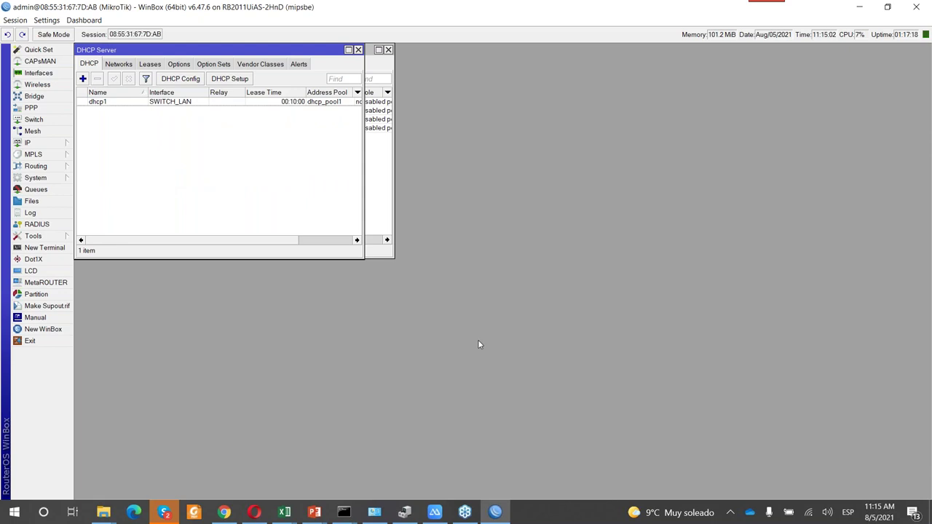
left_click(343, 513)
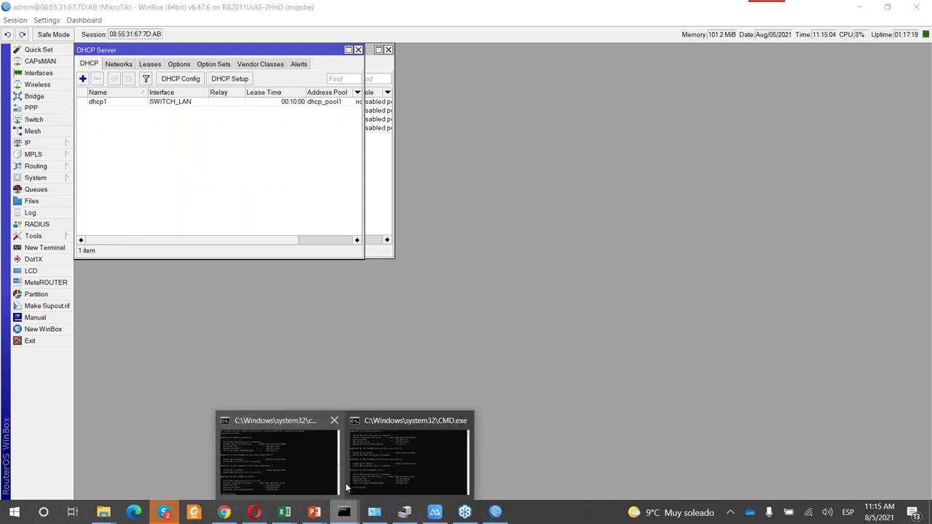
left_click(400, 458)
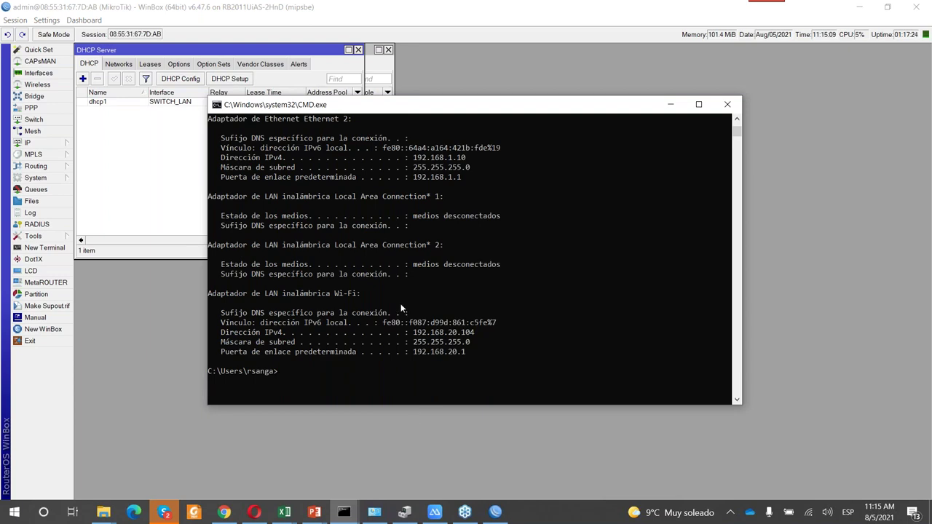
scroll(461, 296, "up", 1)
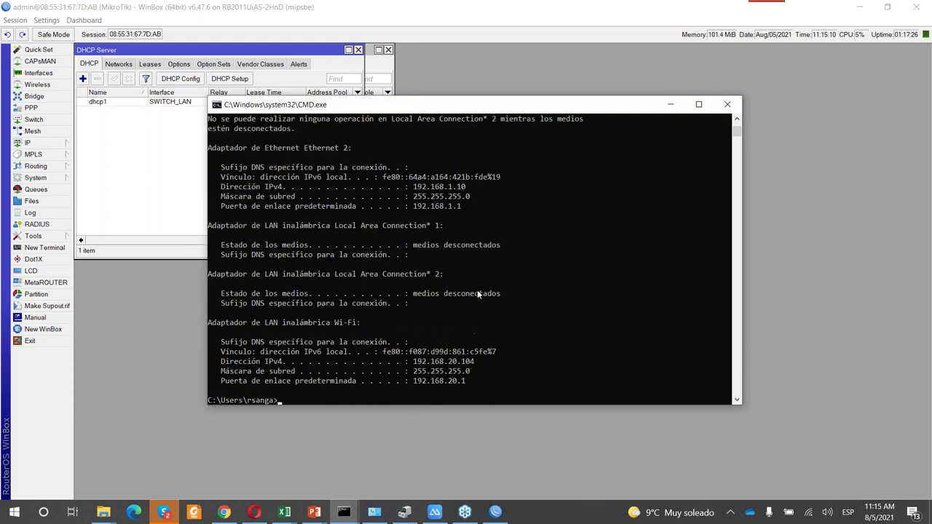
scroll(477, 294, "up", 1)
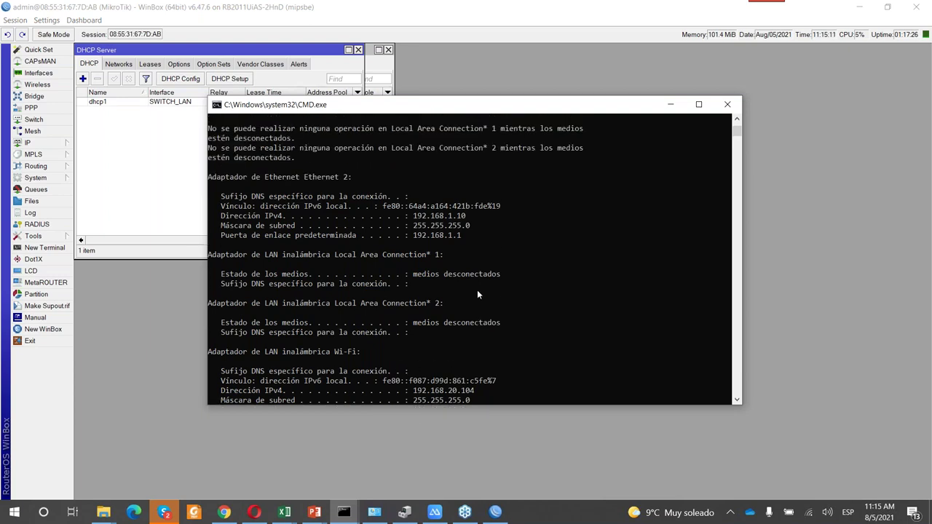
scroll(478, 294, "up", 13)
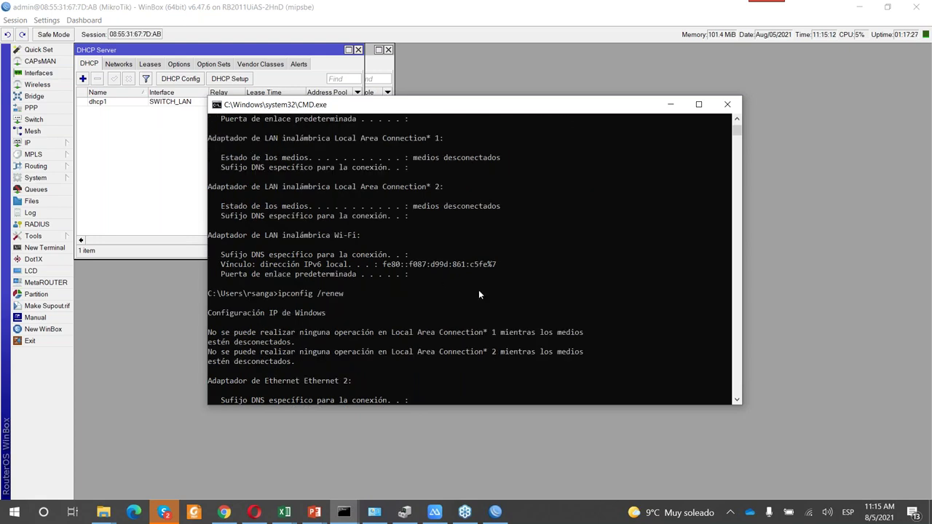
scroll(478, 294, "up", 10)
left_click(158, 179)
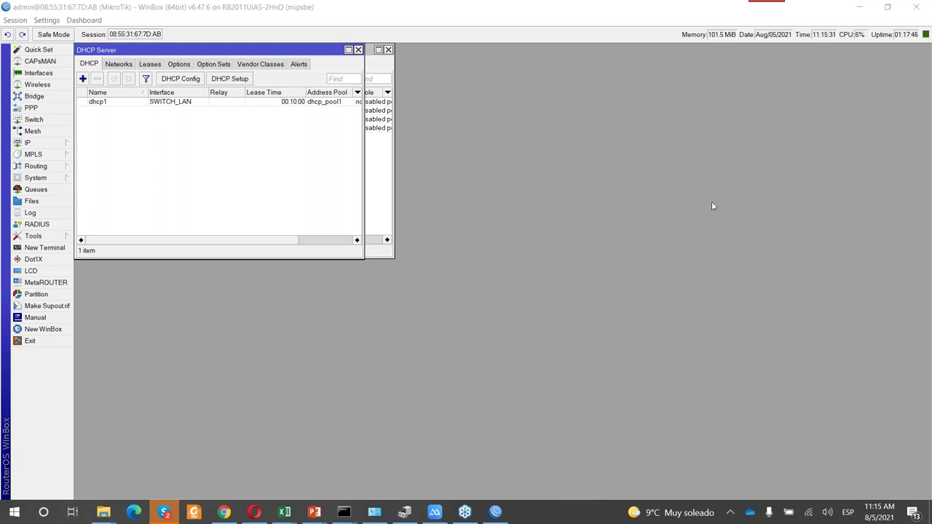
- In IP > Firewall > NAT, add a new srcnat rule with Out. Interface WAN
left_click(561, 209)
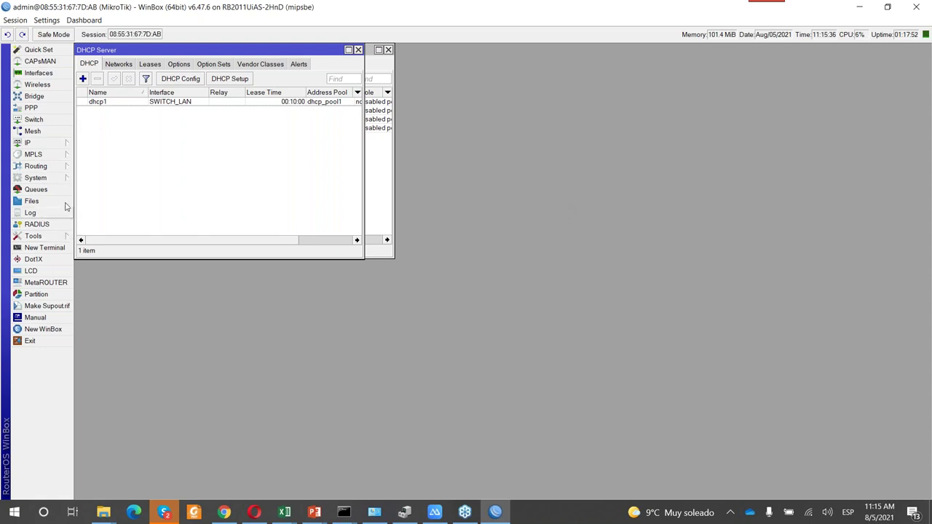
left_click(58, 145)
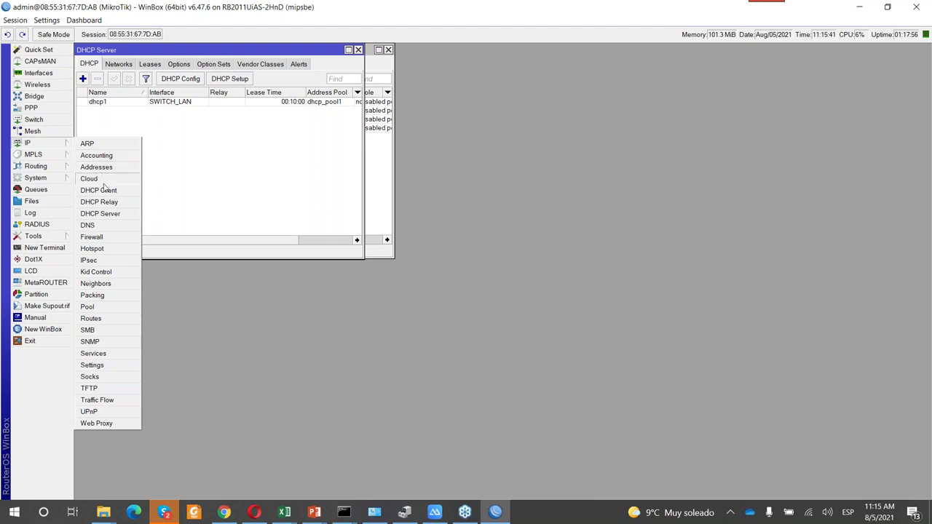
left_click(112, 238)
left_click(213, 180)
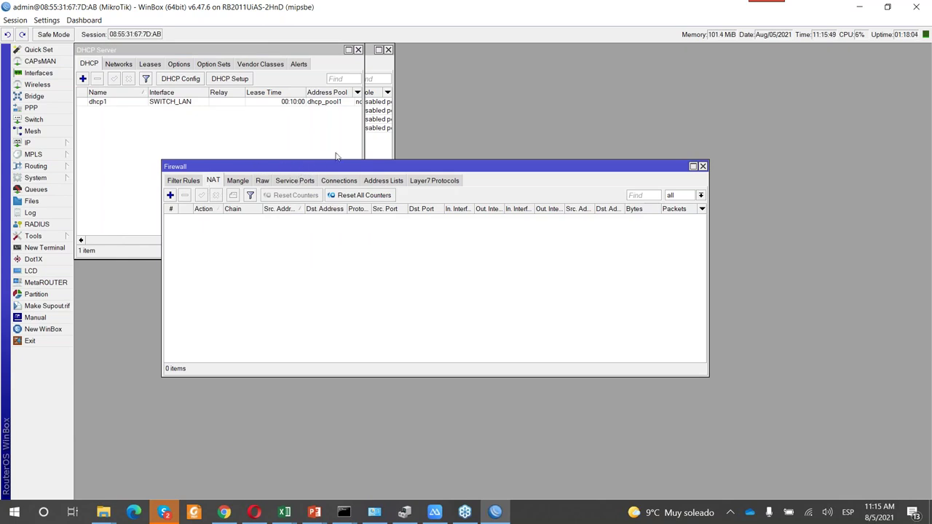
left_click(171, 195)
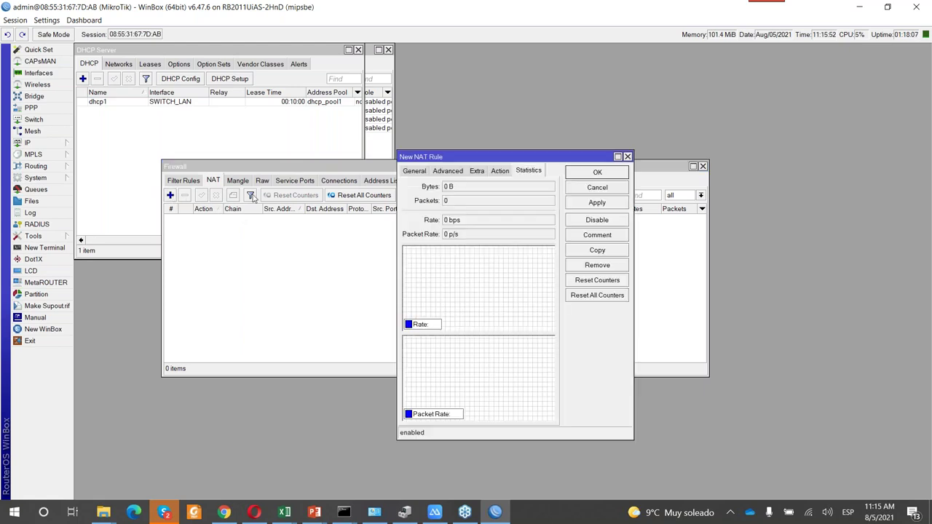
left_click(412, 171)
left_click(538, 186)
left_click(538, 187)
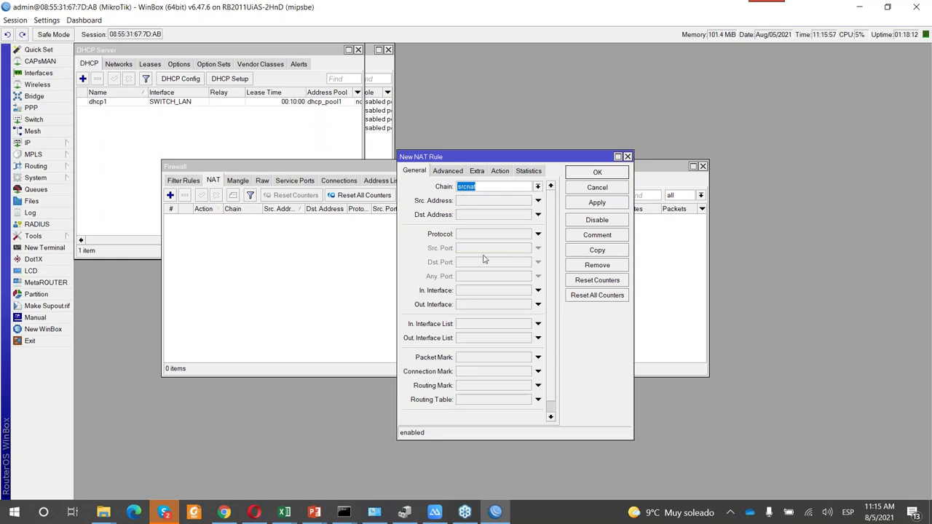
left_click(537, 305)
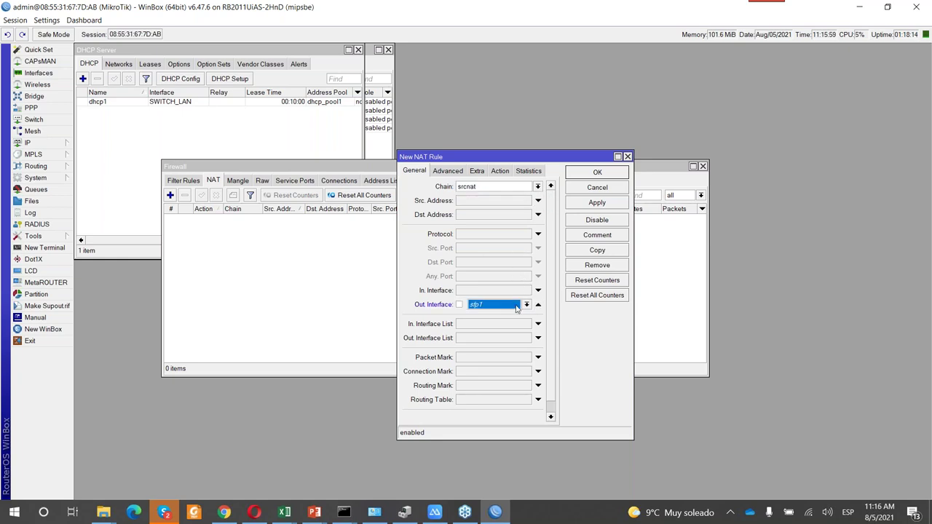
left_click(526, 305)
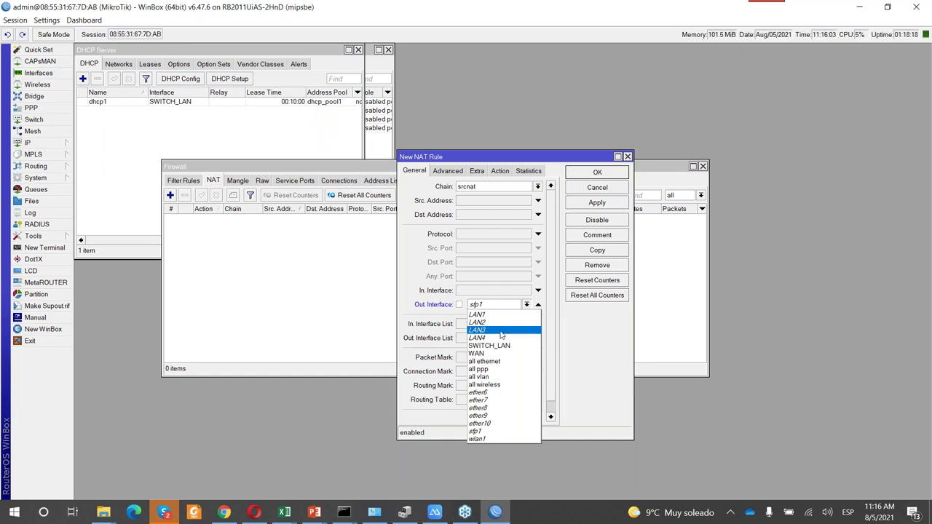
left_click(491, 354)
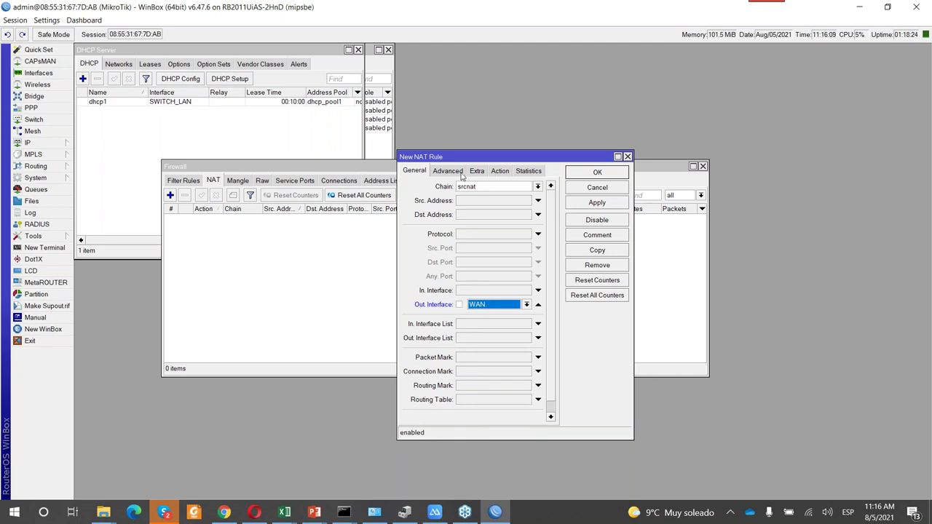
- Set the rule's action to masquerade and save it
left_click(498, 172)
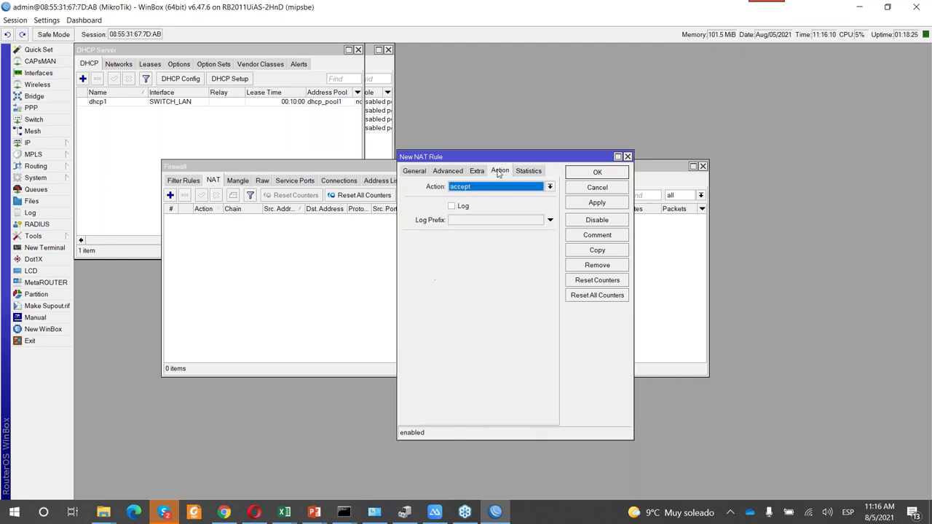
left_click(549, 187)
left_click(472, 244)
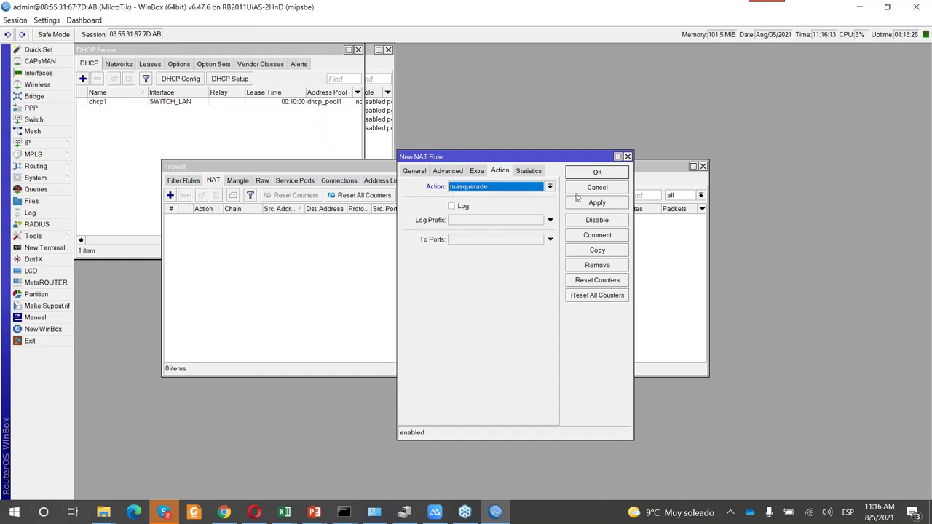
left_click(601, 204)
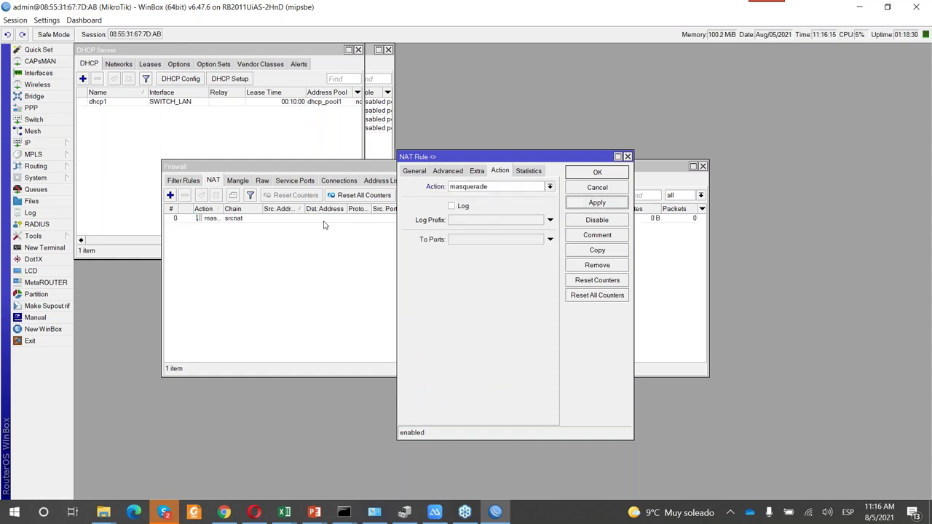
left_click(598, 173)
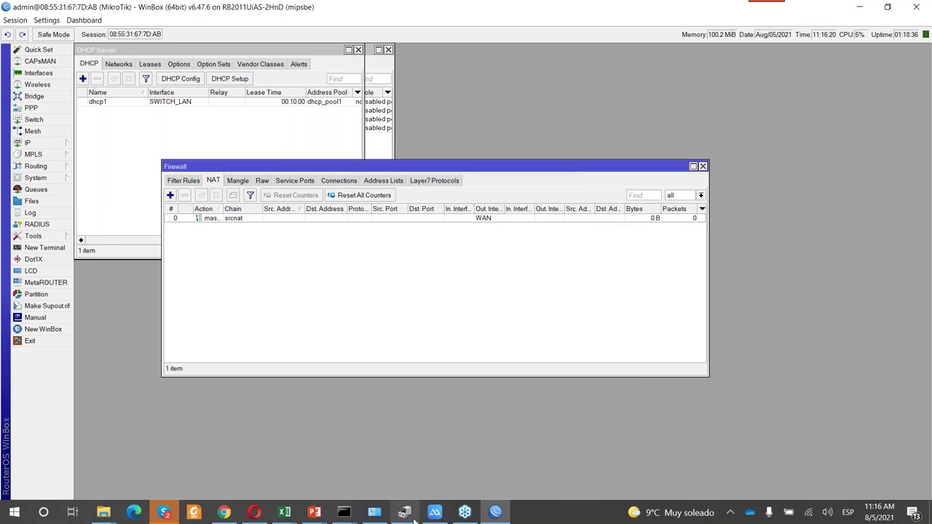
- Enable (Habilitar) the Ethernet 2 adapter in Network Connections
mouse_move(480, 518)
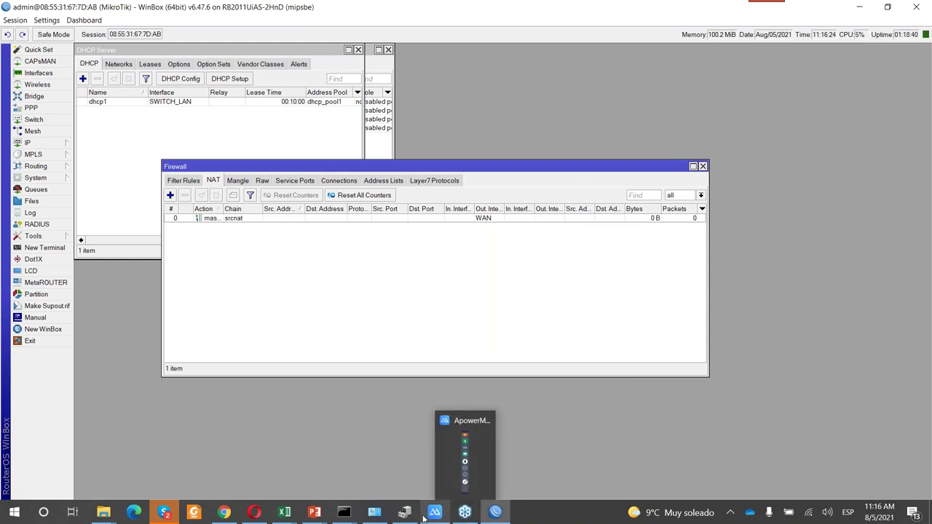
mouse_move(404, 517)
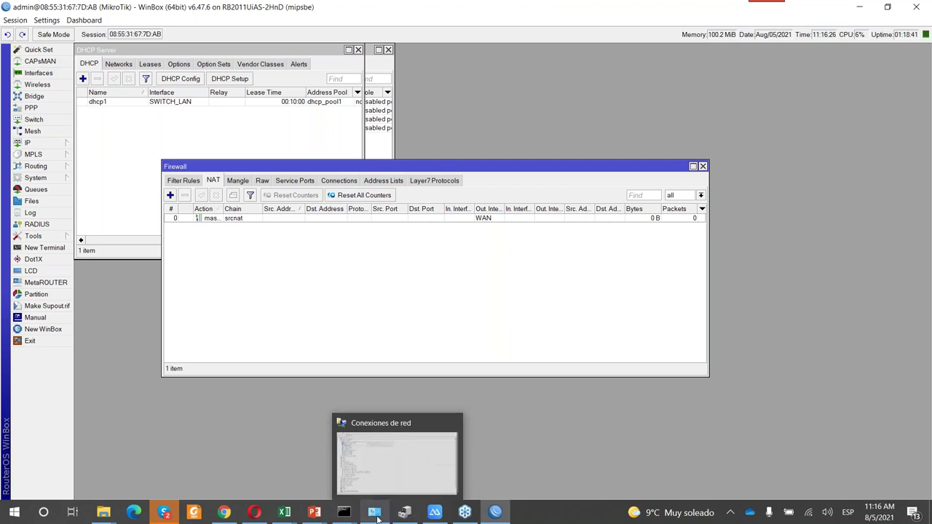
left_click(377, 519)
right_click(243, 176)
left_click(270, 184)
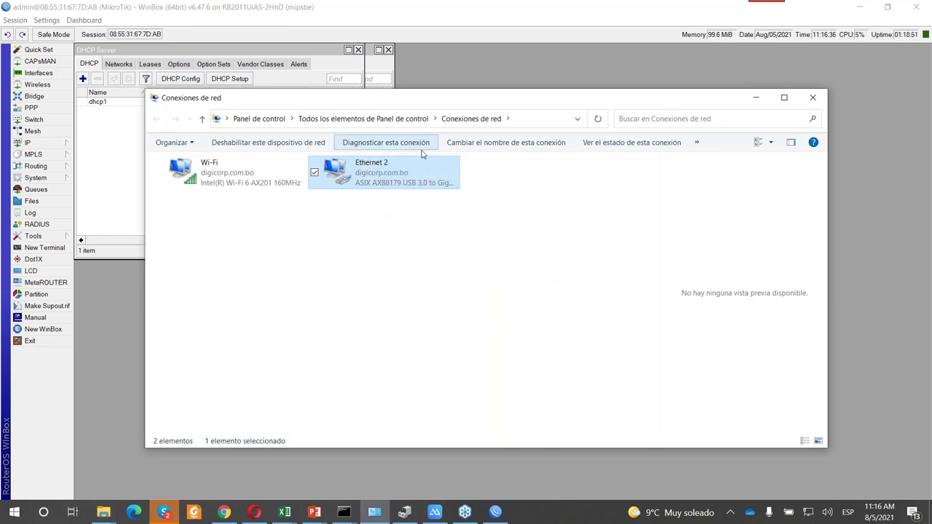
- Check the network status, minimize Network Connections, and move the Firewall window to the top
left_click(808, 514)
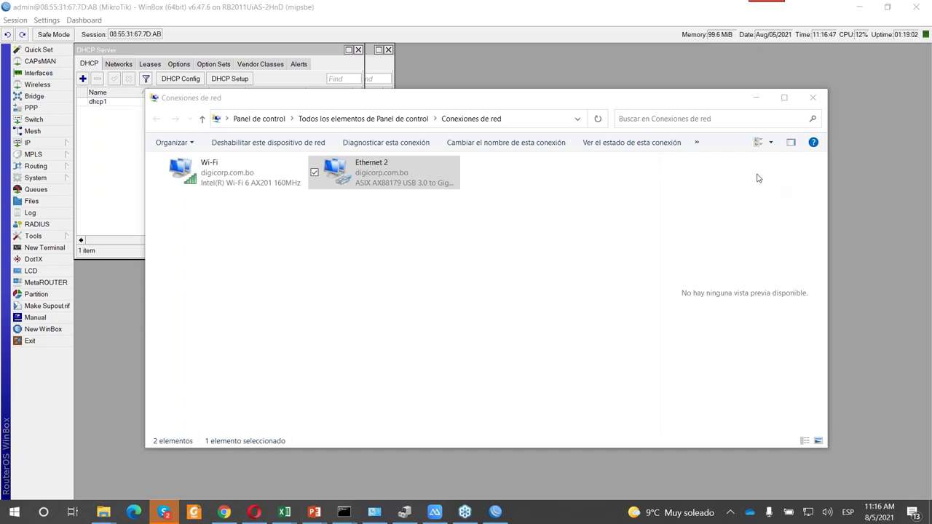
left_click(466, 249)
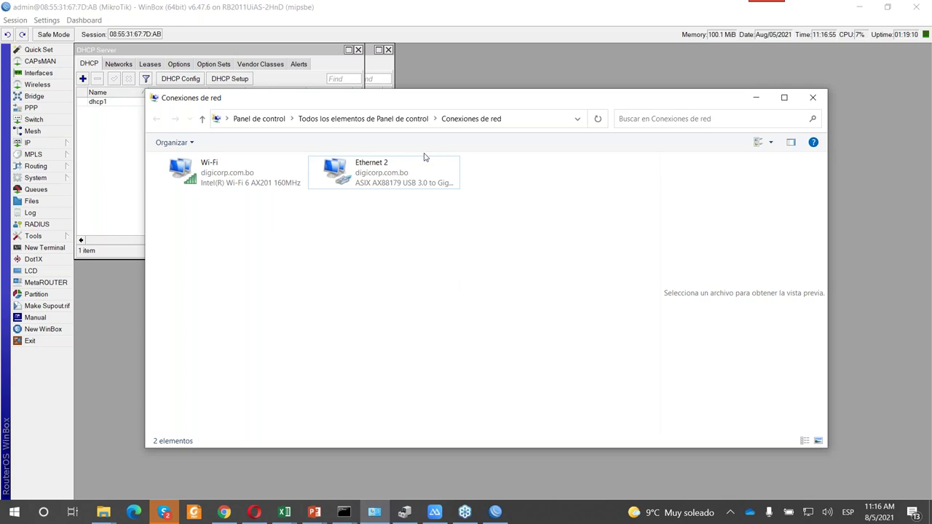
left_click(755, 96)
left_click_drag(390, 163, 509, 58)
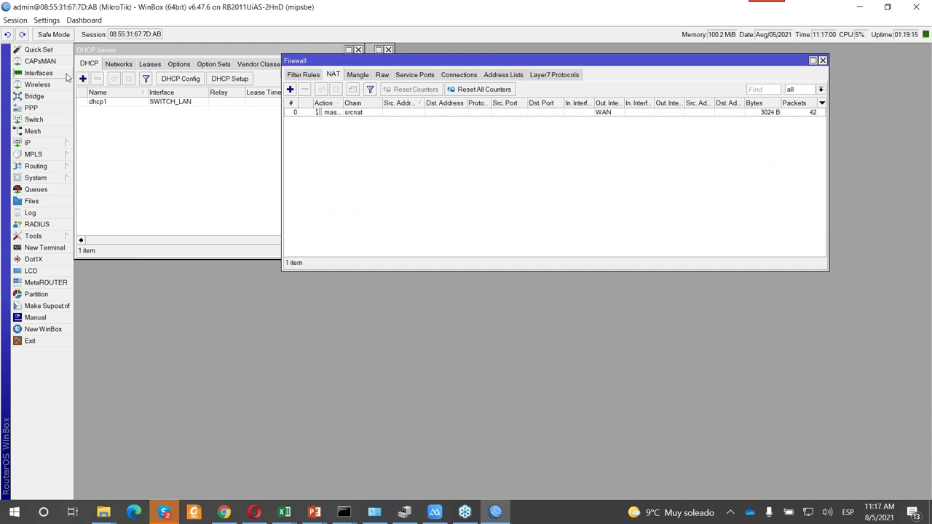
- Open Wireless Tables from the side menu and select the disabled wlan1 interface
left_click(107, 158)
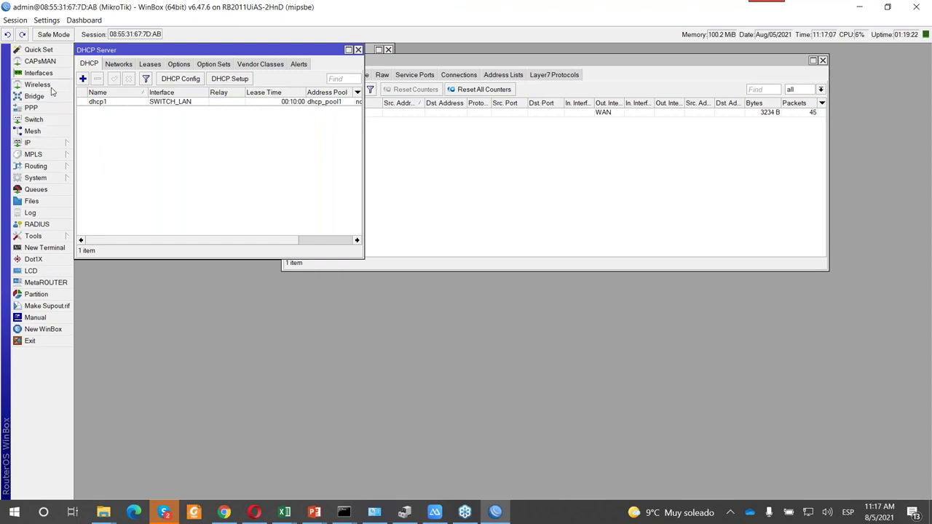
left_click(52, 88)
left_click_drag(131, 103, 184, 104)
left_click(166, 155)
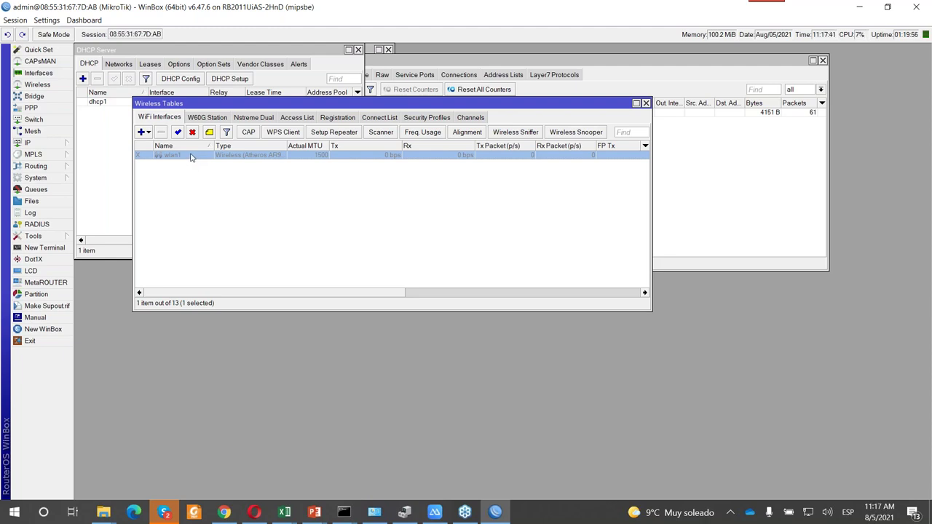
- Set wlan1 to ap bridge mode on the 2GHz-B/G/N band with 20MHz channel width
double_click(191, 158)
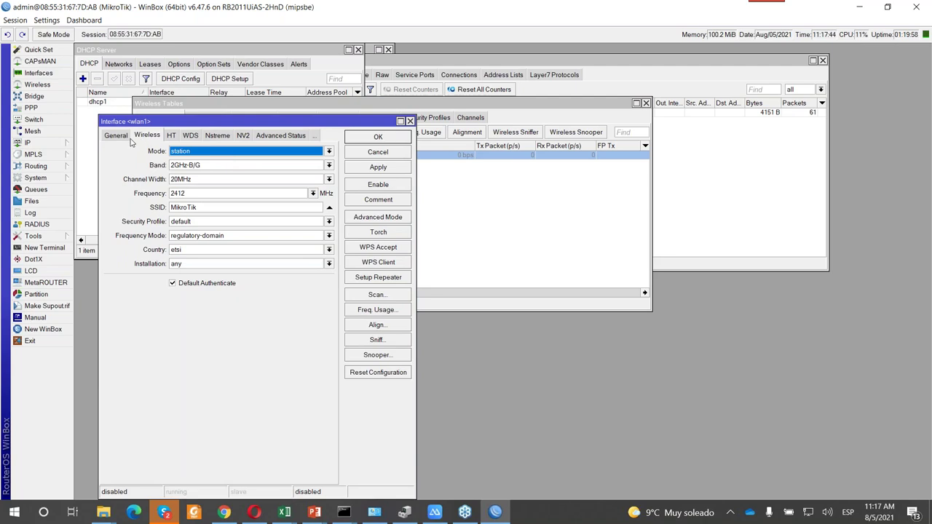
left_click(329, 151)
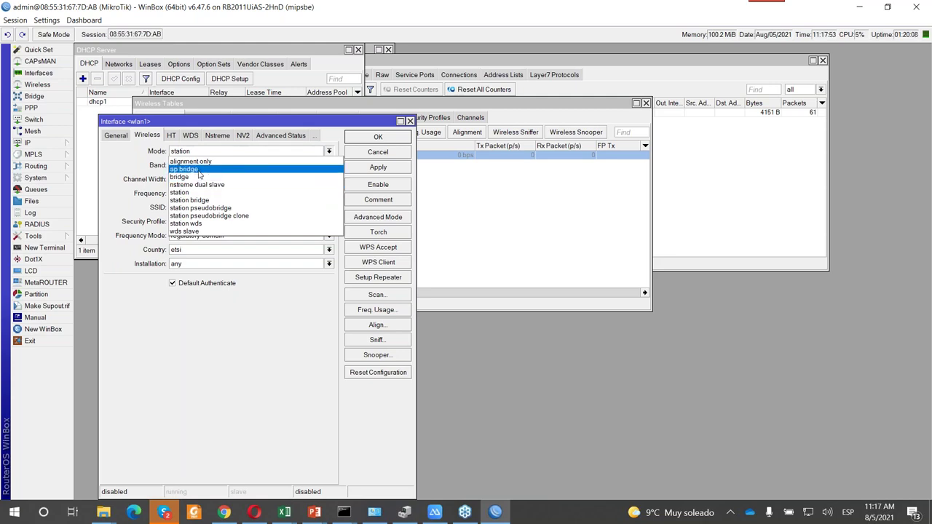
left_click(198, 171)
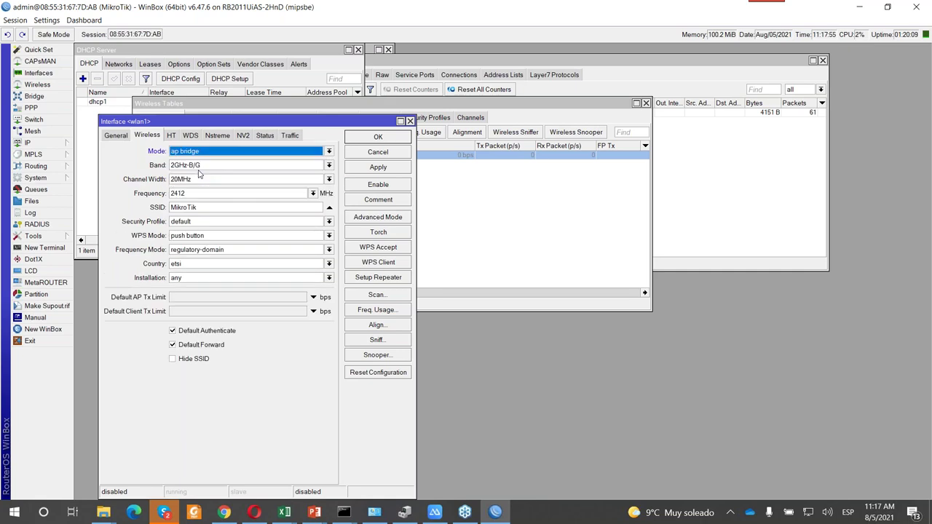
left_click(329, 166)
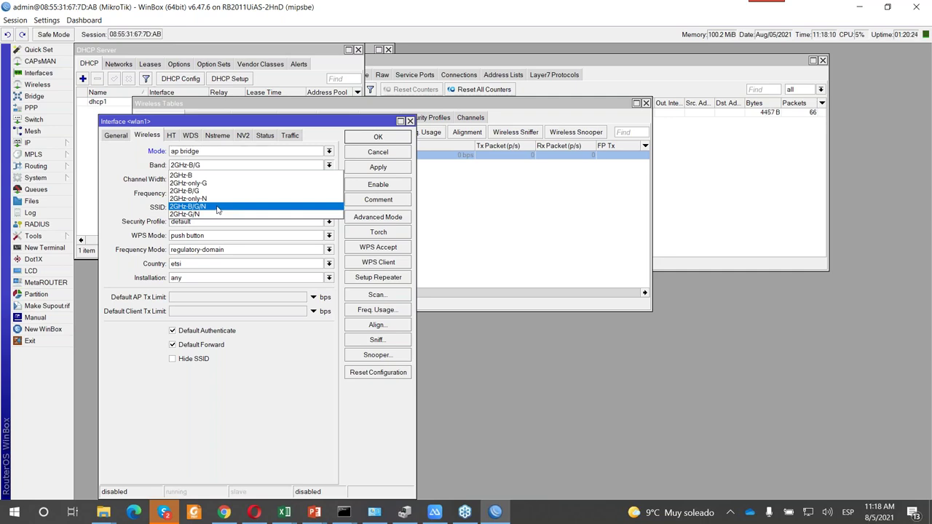
left_click(217, 209)
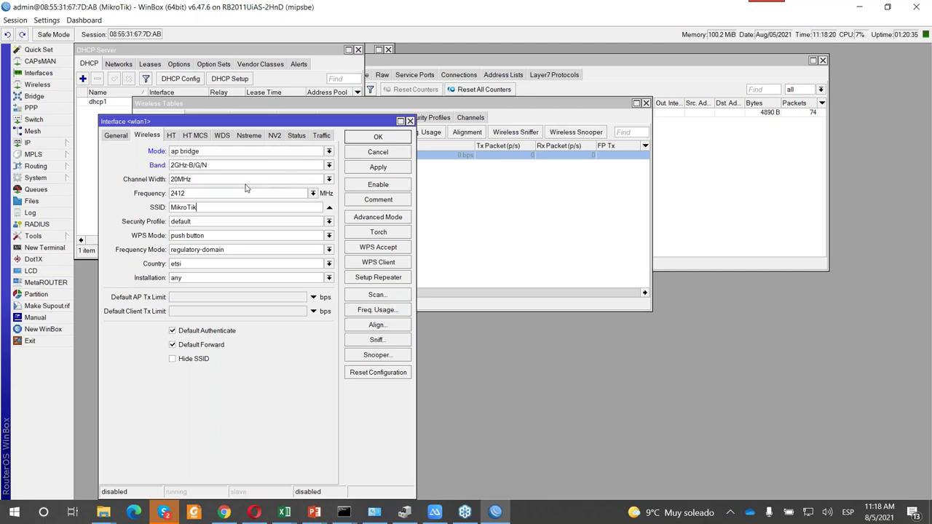
left_click(329, 179)
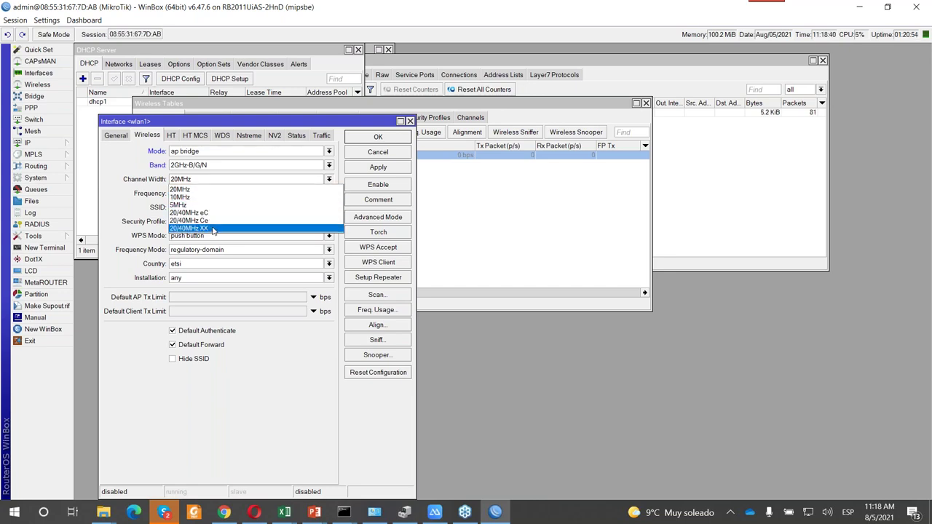
left_click(203, 191)
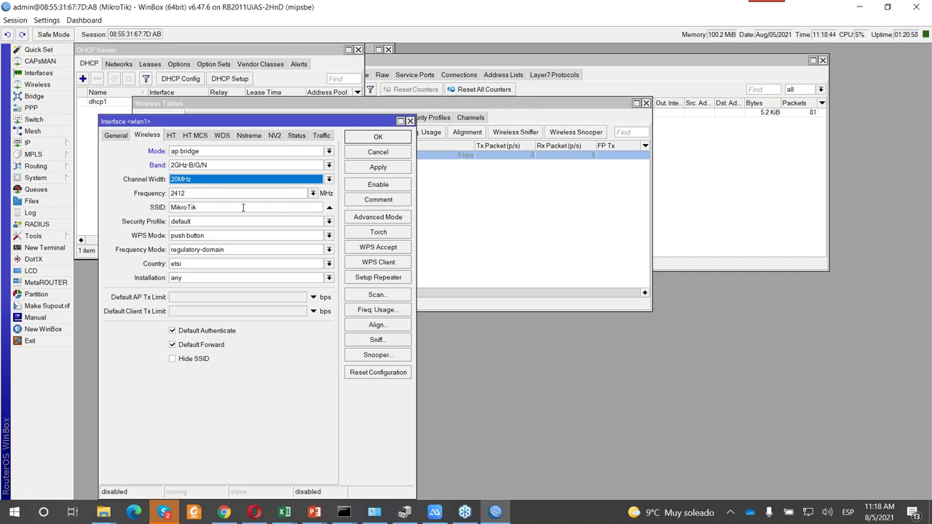
- Replace the SSID MikroTik with WEBINAR and apply the wireless settings
left_click_drag(243, 207, 172, 208)
type("WEBINAR")
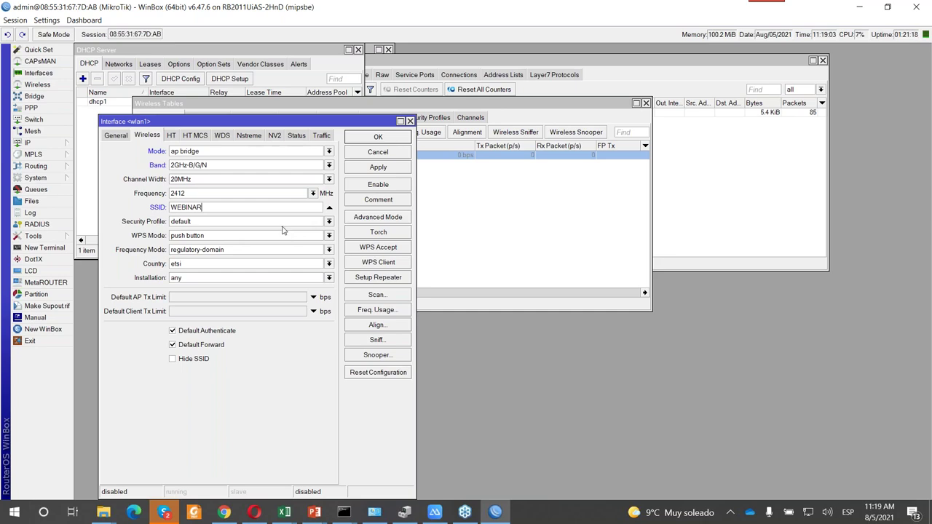
left_click(387, 168)
- Close the wlan1 dialog with OK and enable wlan1 from the WiFi Interfaces toolbar
left_click(381, 141)
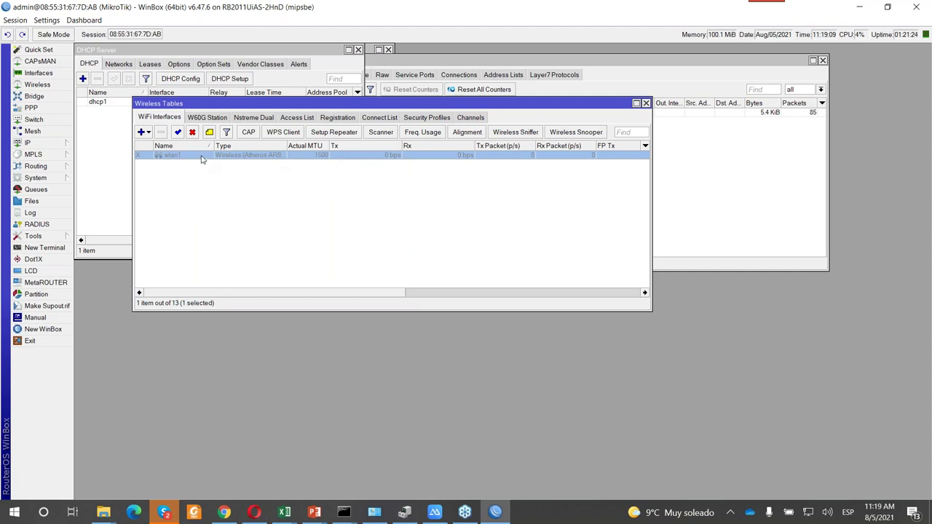
left_click(177, 133)
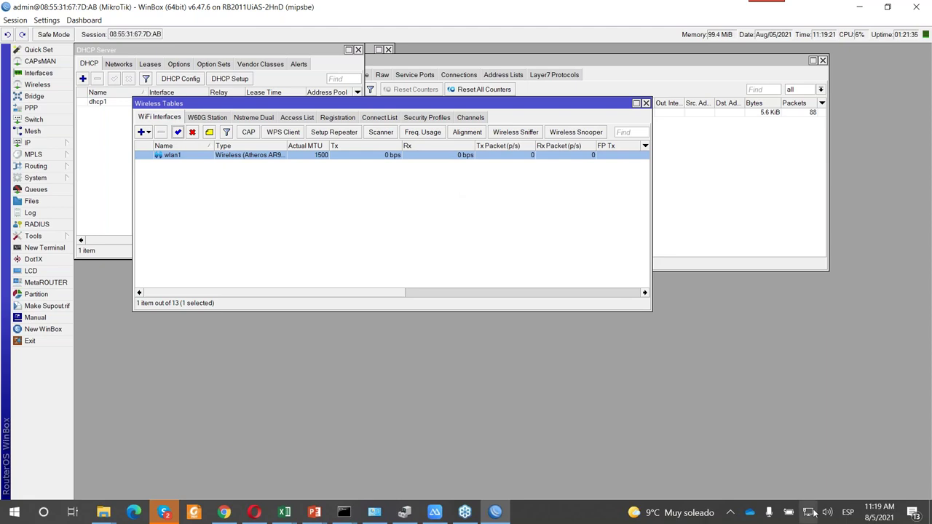
left_click(813, 513)
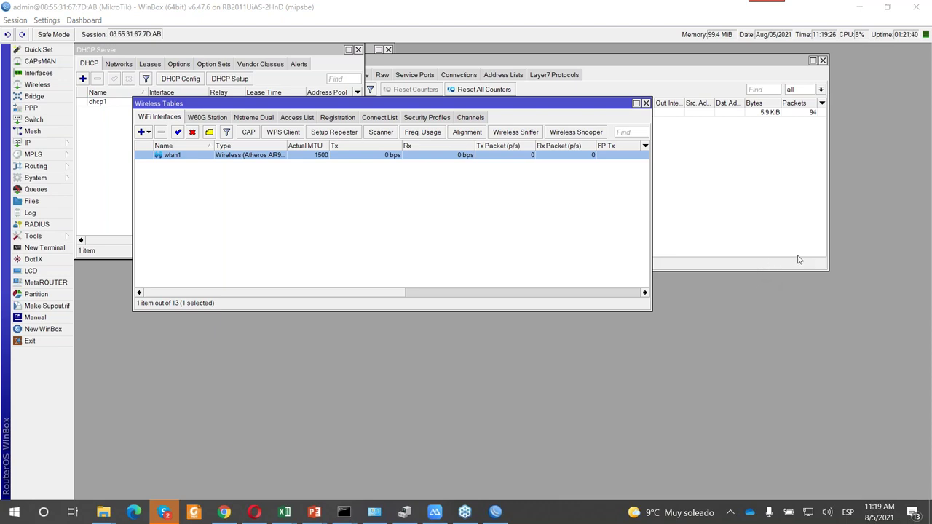
left_click(478, 234)
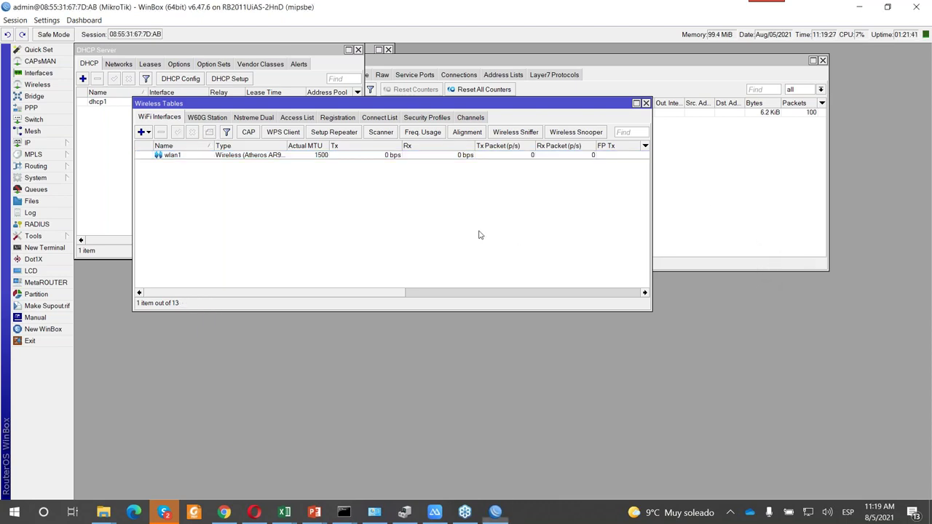
- Add a new security profile named PASSWORD
left_click(429, 119)
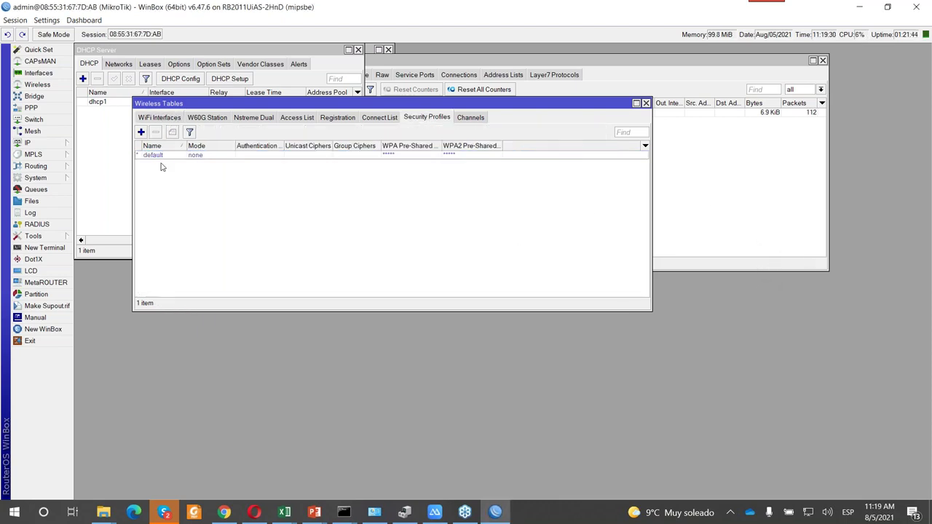
left_click(142, 132)
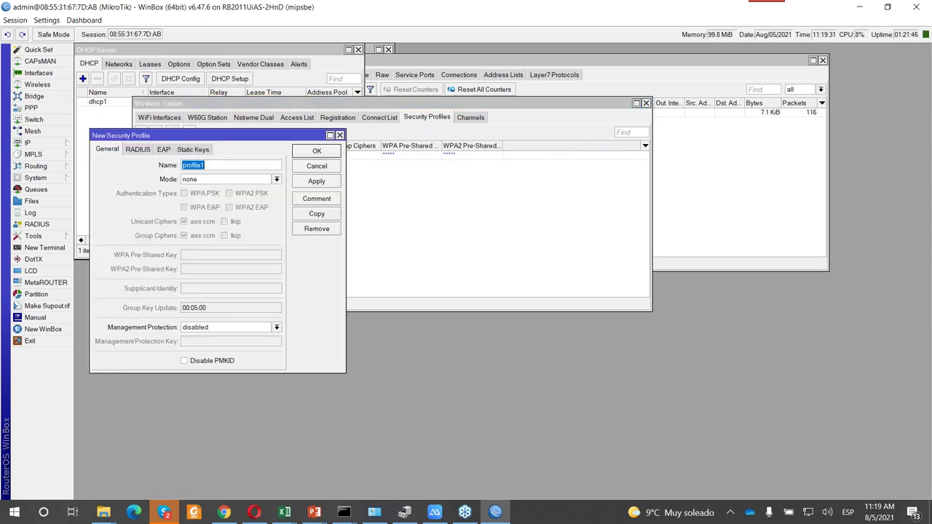
left_click_drag(226, 135, 315, 149)
type("PASSWORD")
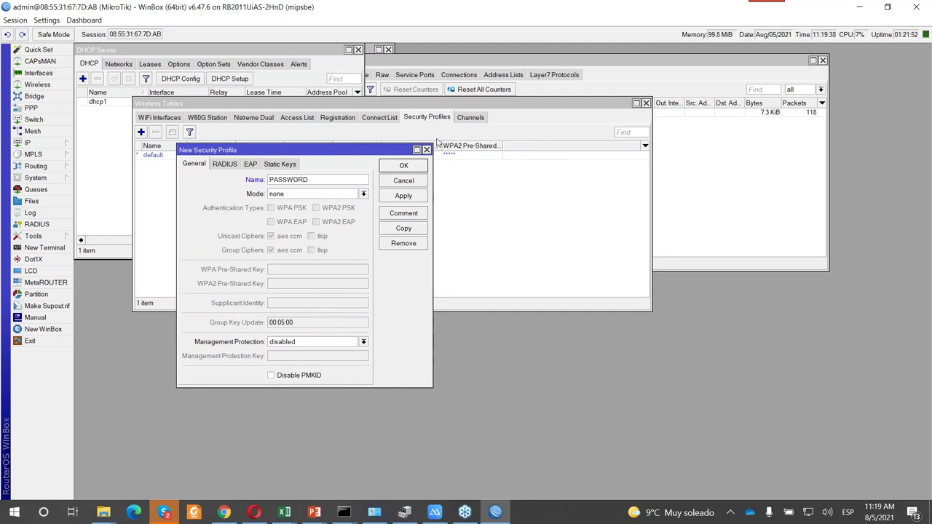
- Set the profile to dynamic keys with WPA and WPA2 PSK and tkip unicast and group ciphers
left_click(357, 195)
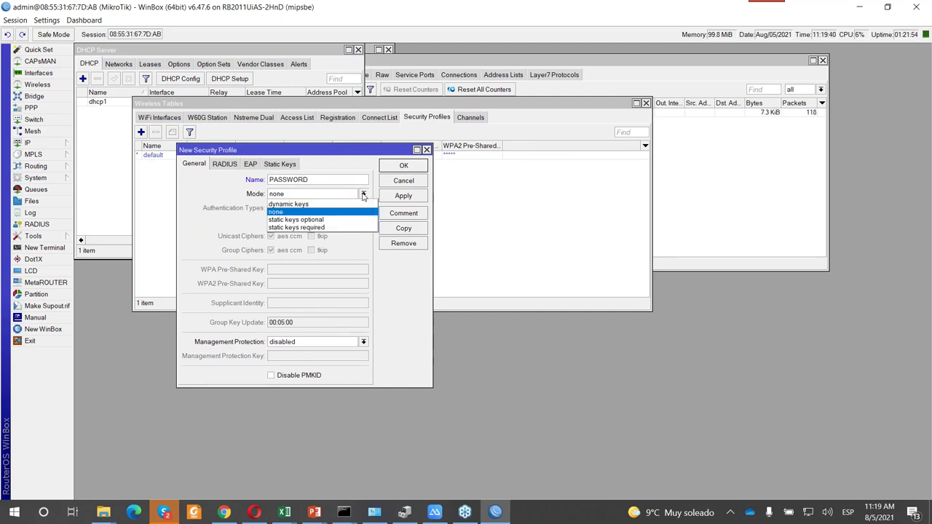
left_click(292, 205)
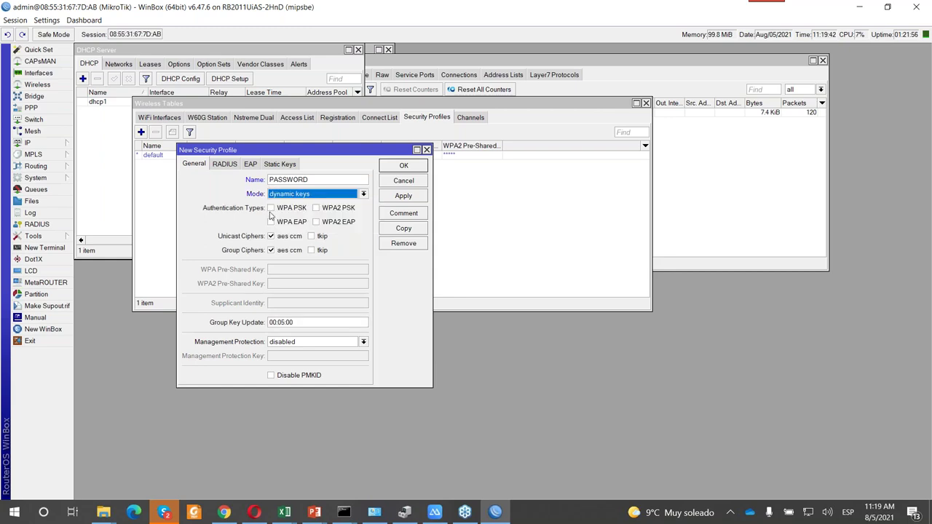
left_click(271, 208)
left_click(318, 209)
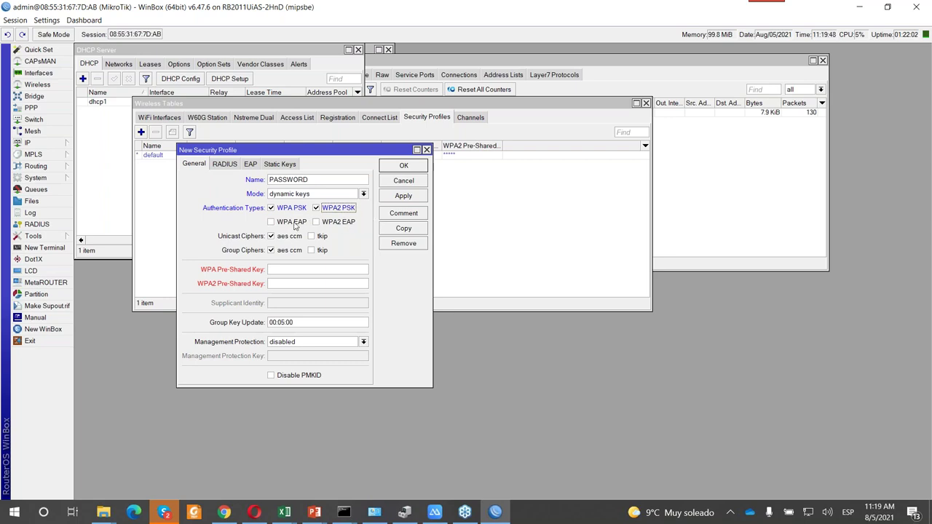
left_click(319, 238)
left_click(318, 251)
- Enter the WPA and WPA2 pre-shared keys, shown in plain text, and save the profile
left_click(282, 269)
type("******")
left_click(55, 21)
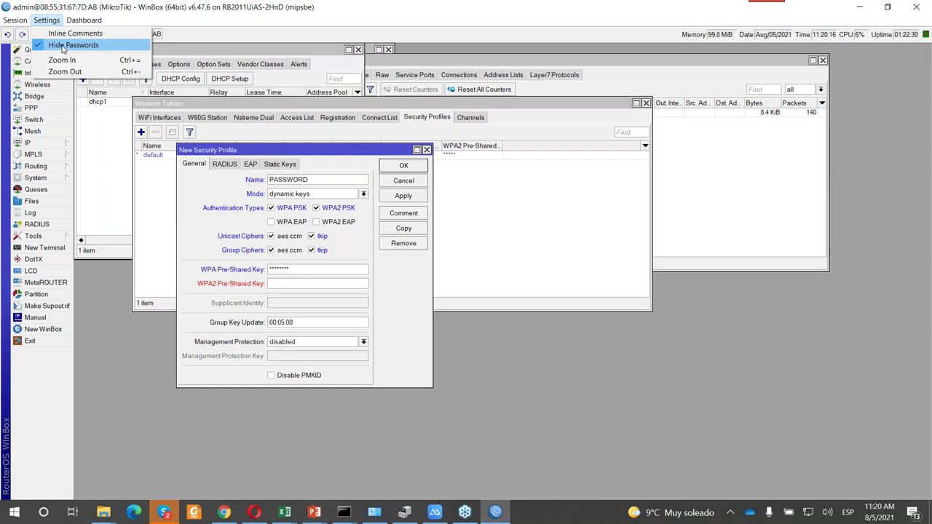
left_click(63, 48)
left_click(307, 283)
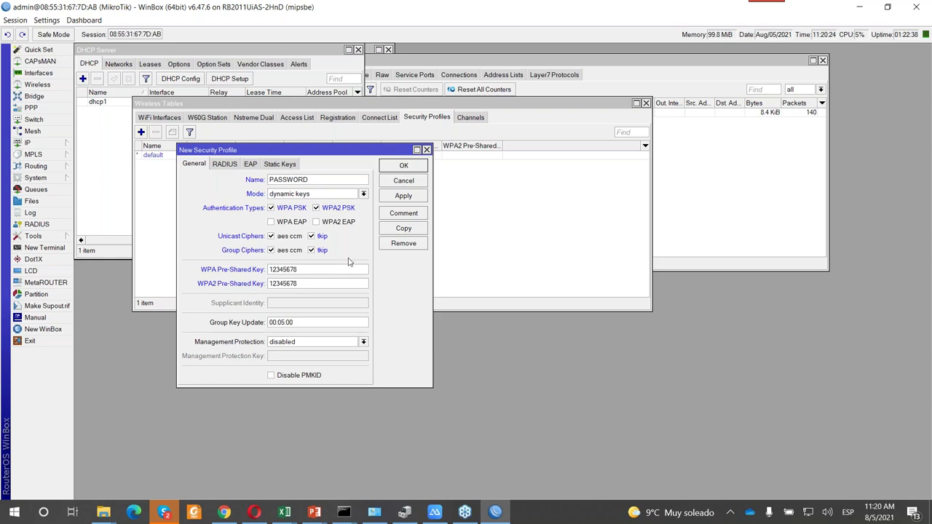
left_click(410, 195)
left_click(403, 167)
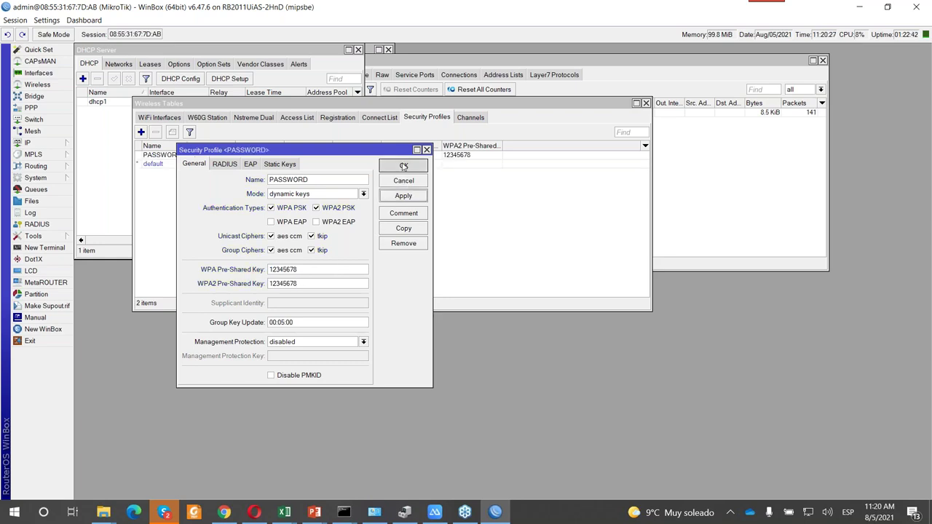
left_click(159, 119)
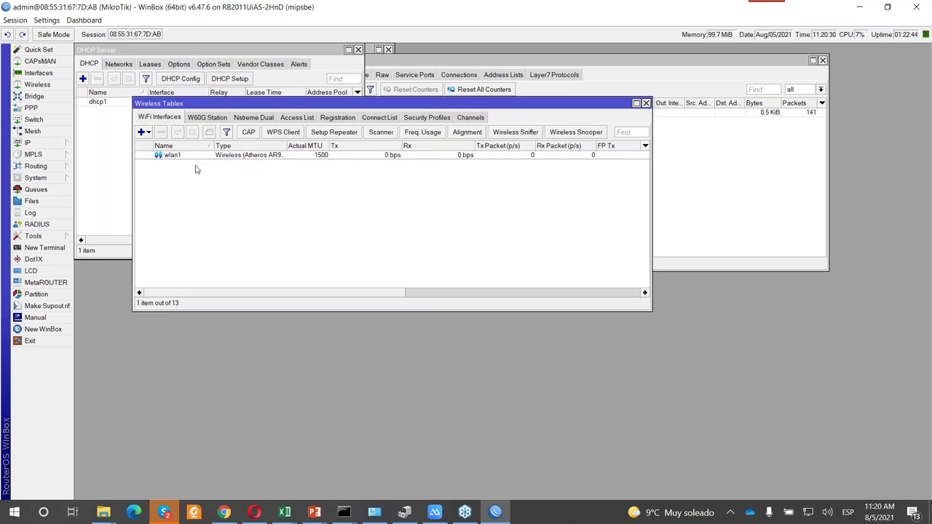
left_click(195, 157)
double_click(172, 155)
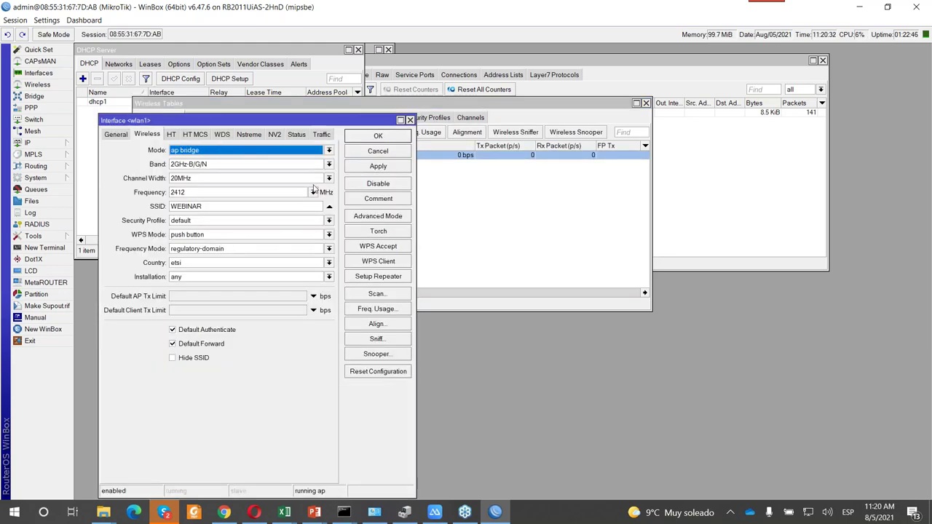
left_click(329, 220)
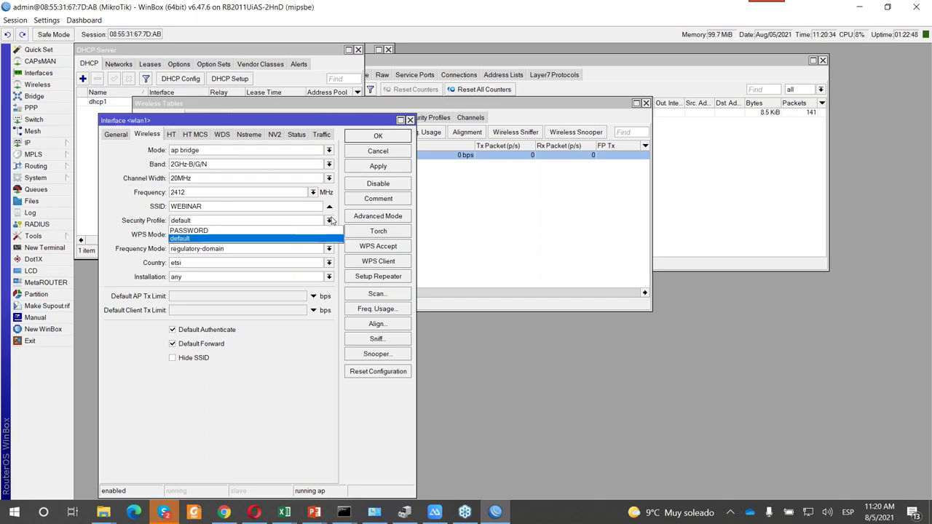
left_click(198, 231)
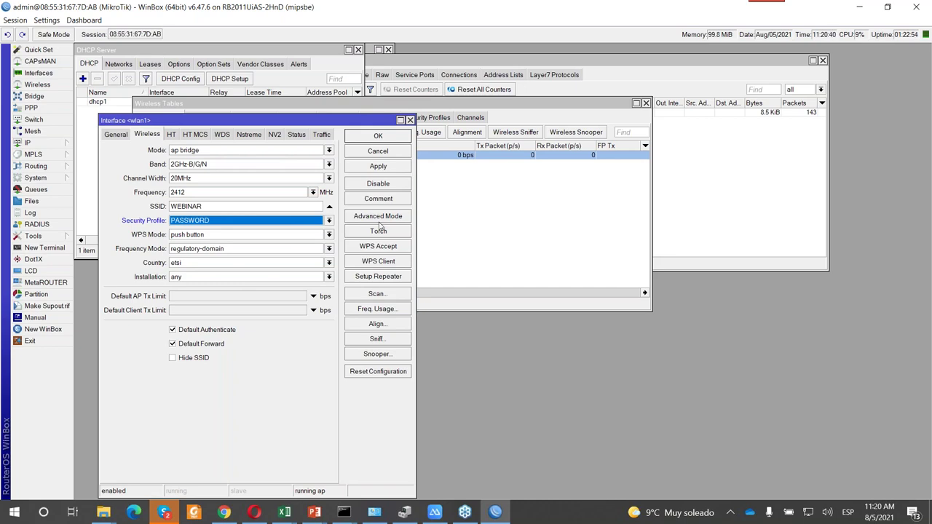
left_click(375, 173)
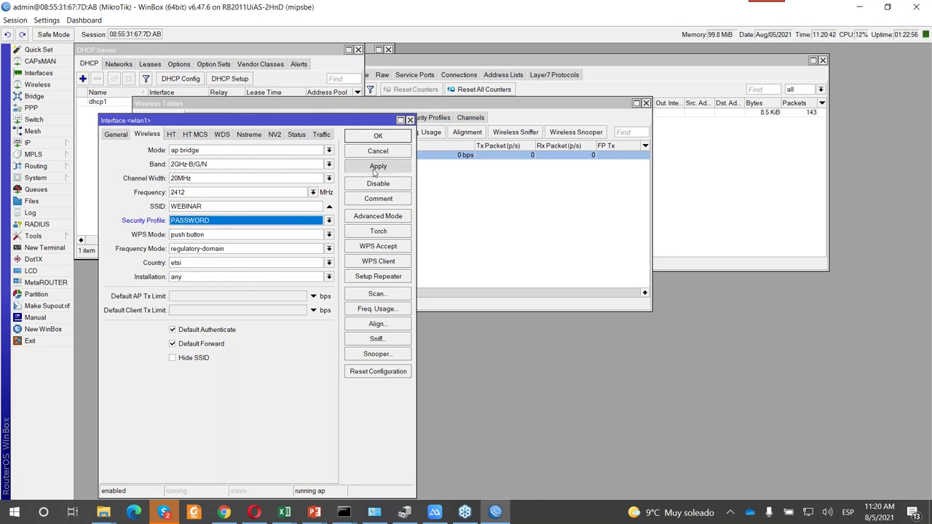
left_click(369, 139)
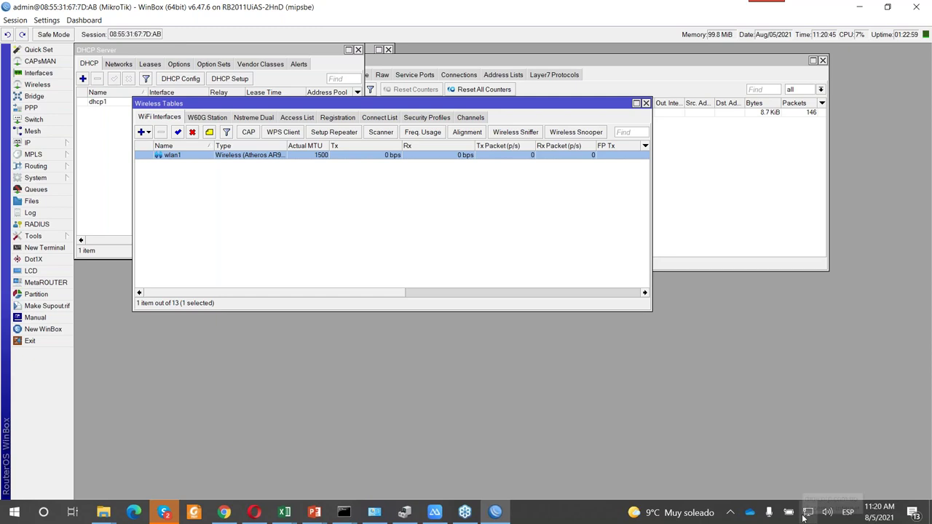
left_click(806, 512)
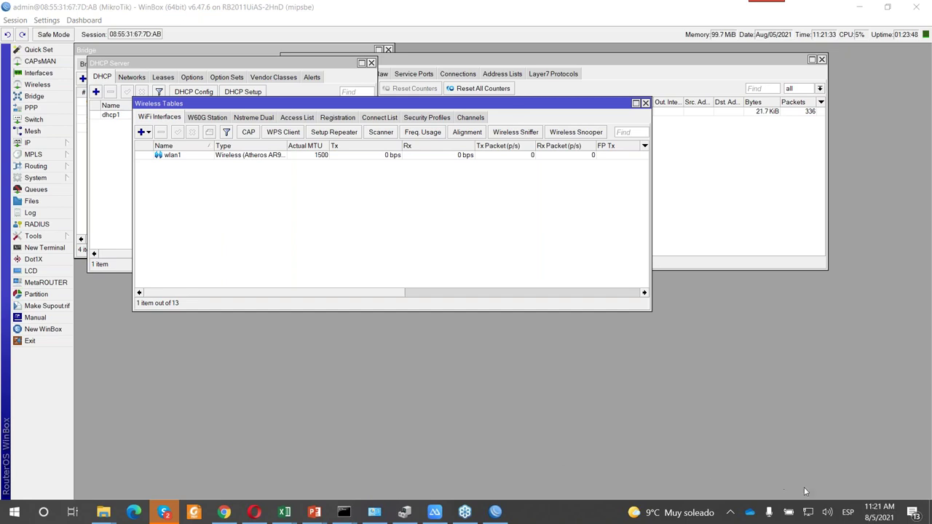
- Disconnect the Wi-Fi adapter via Conectar o desconectar in Conexiones de red
mouse_move(806, 509)
left_click(374, 513)
right_click(257, 249)
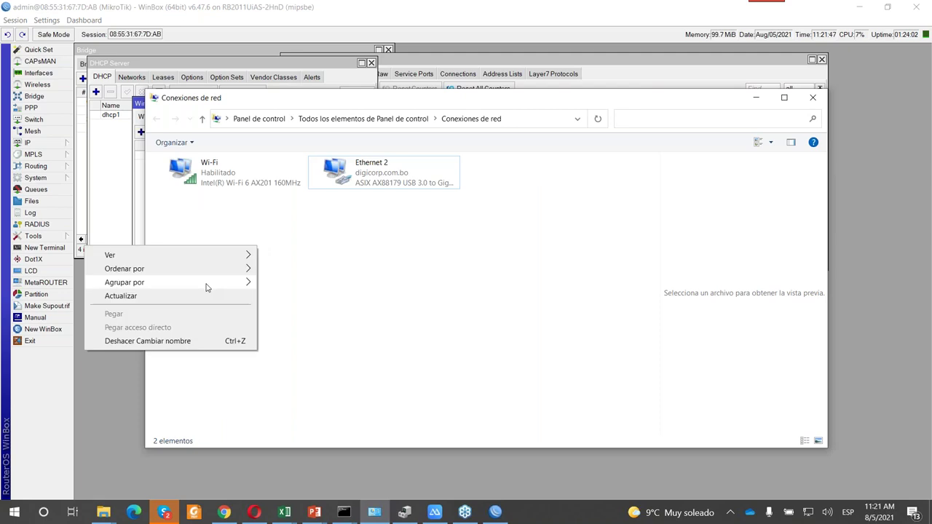
left_click(218, 173)
right_click(364, 171)
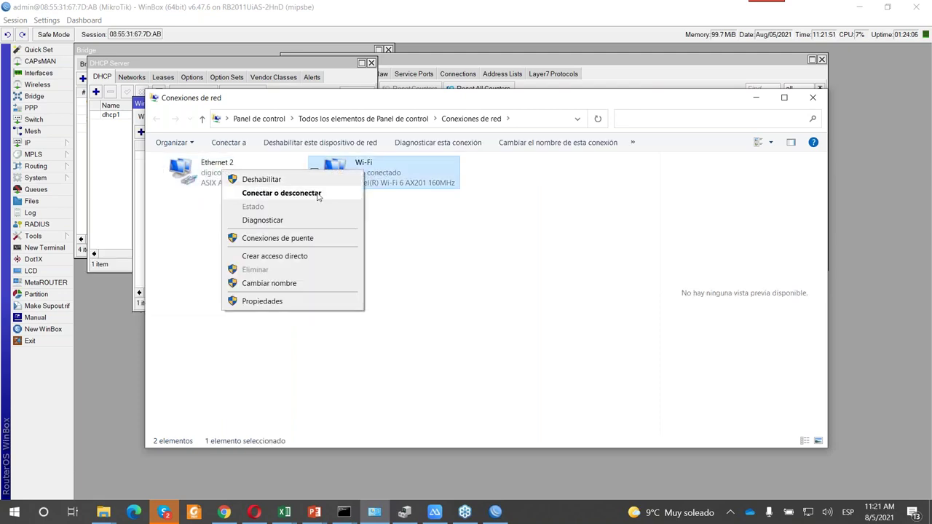
left_click(318, 193)
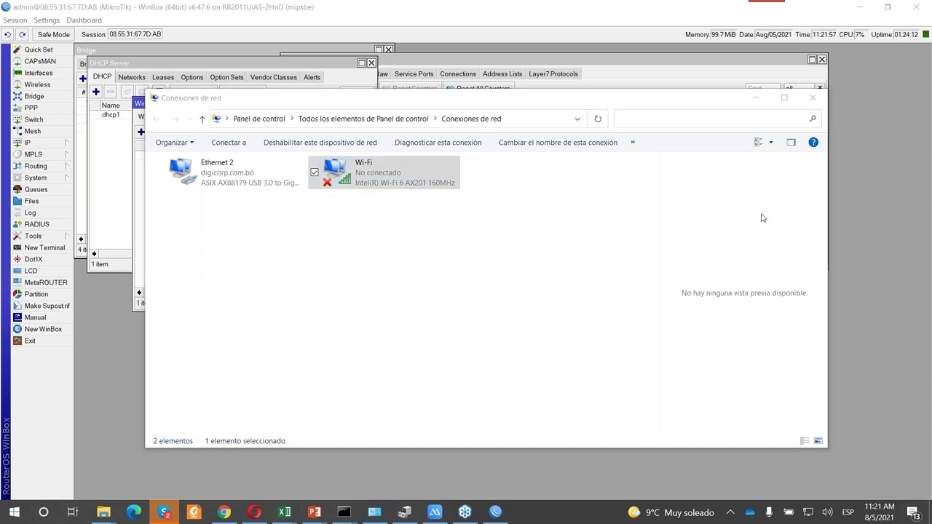
left_click(537, 265)
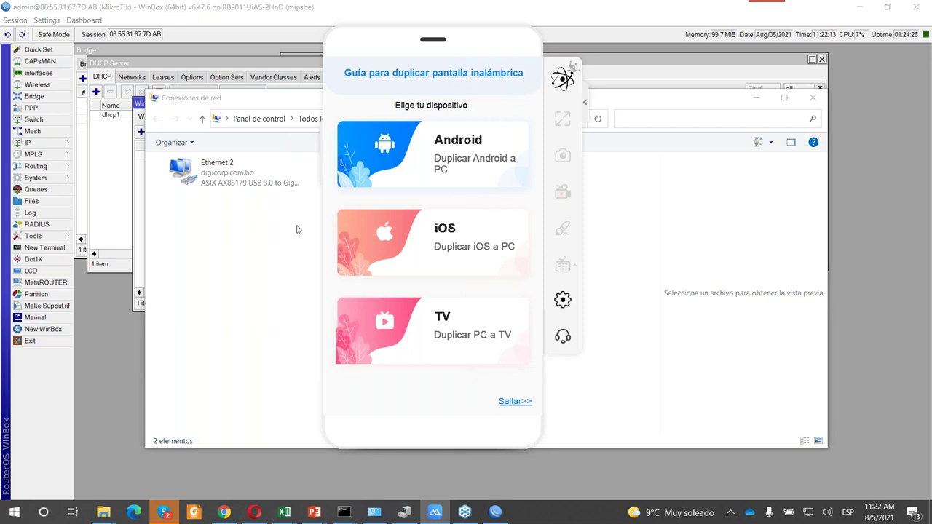
- Switch to ApowerMirror and close the Nuevas funciones announcement
left_click(278, 256)
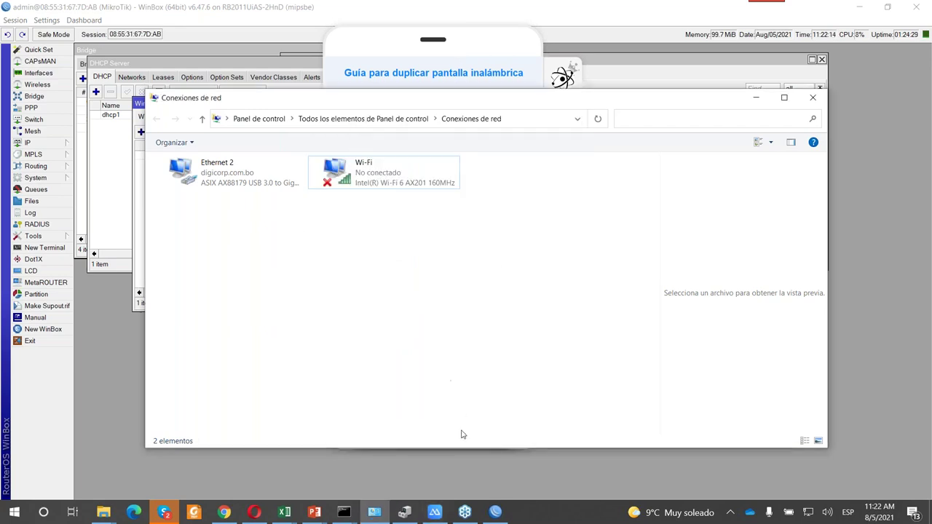
left_click(433, 514)
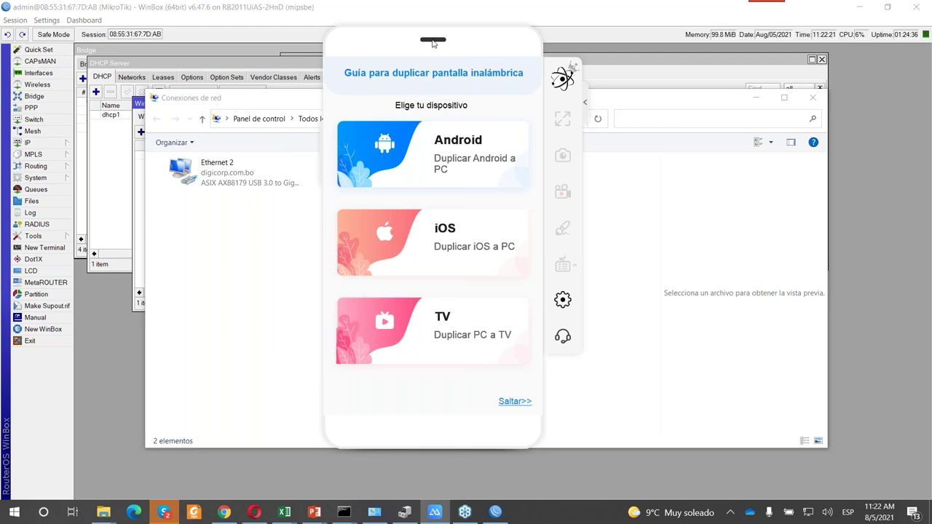
key("alt+Tab")
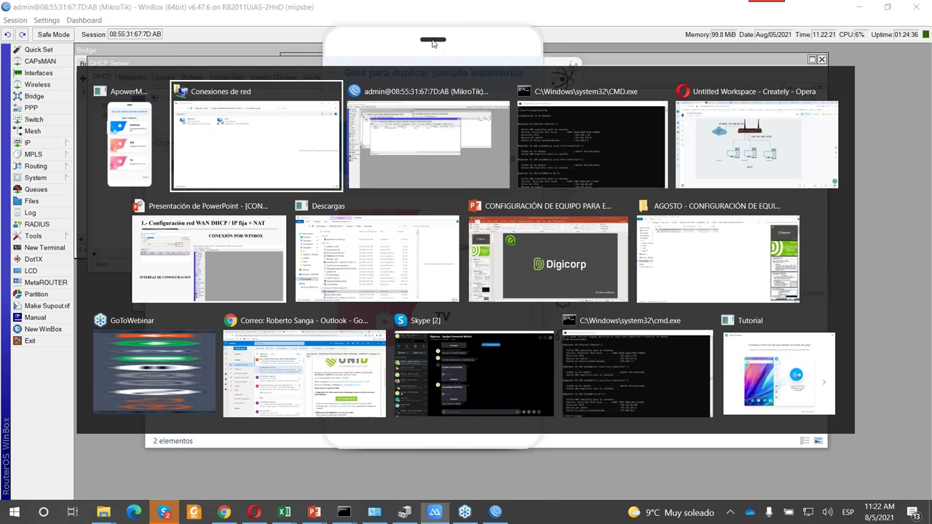
left_click(136, 161)
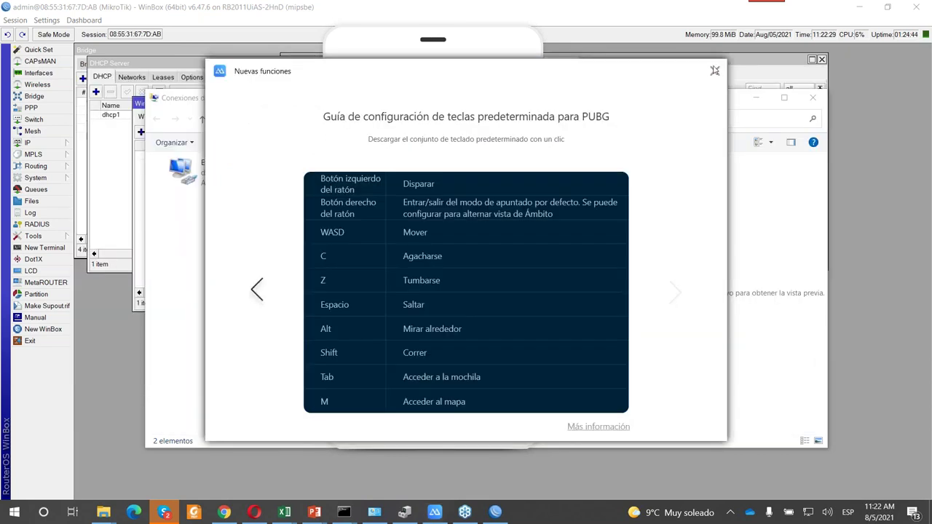
left_click(714, 71)
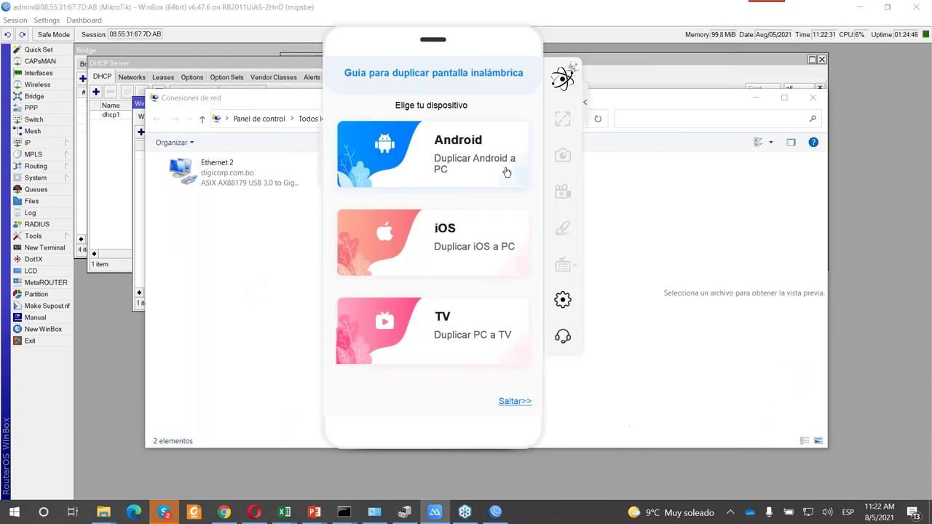
- Choose Android, confirm Instalado and Conectado, and enter the main mirroring interface
left_click(445, 154)
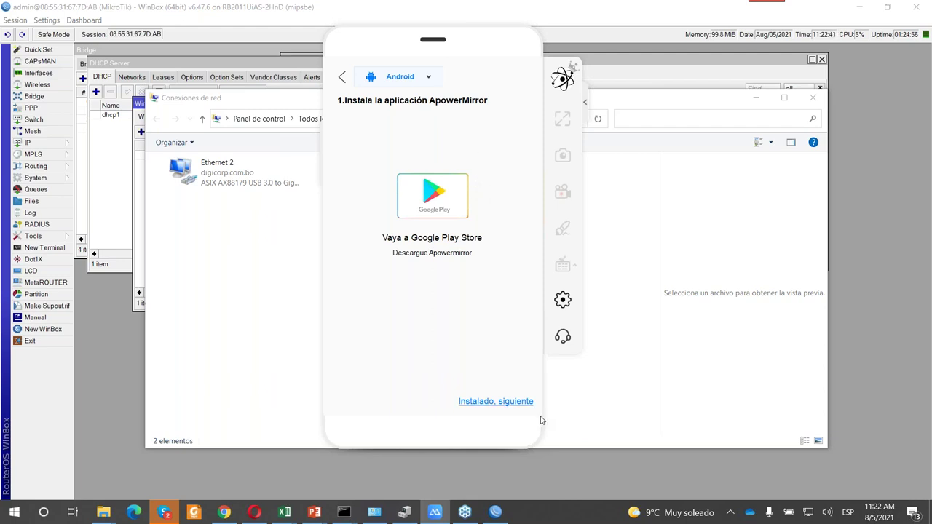
left_click(502, 402)
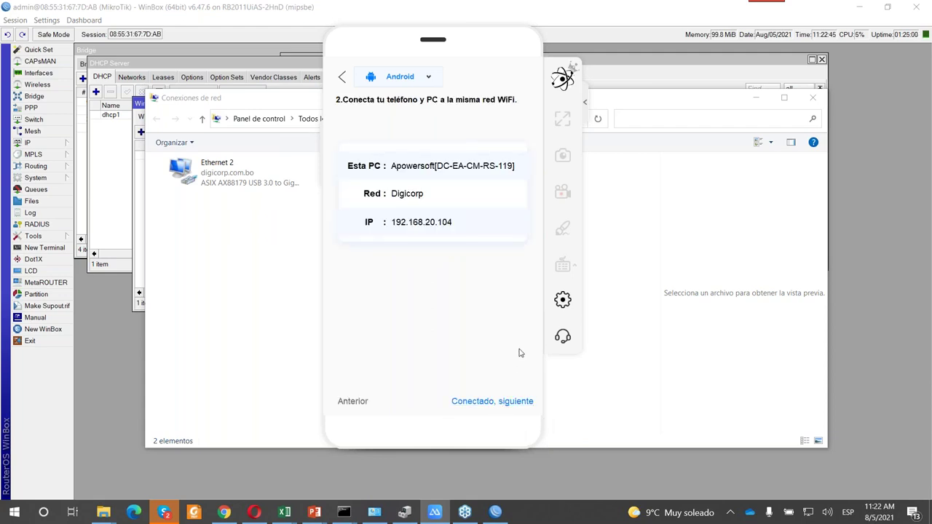
left_click(478, 402)
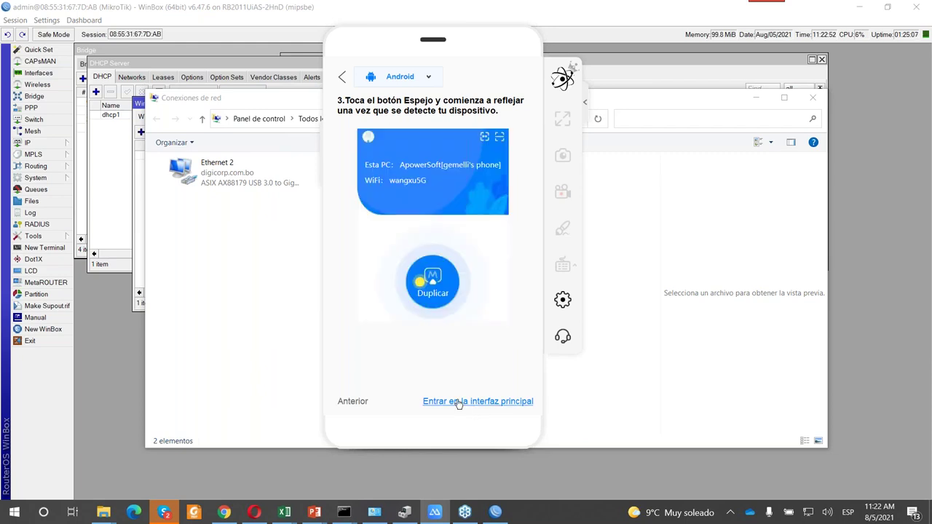
left_click(458, 401)
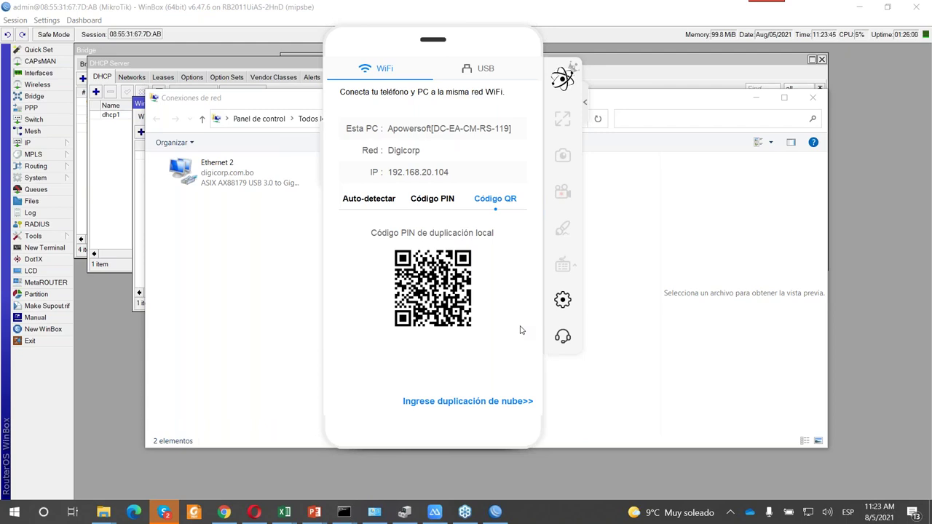
- Bring Network Connections forward and reach ApowerMirror's USB page asking to allow USB debugging
left_click(208, 334)
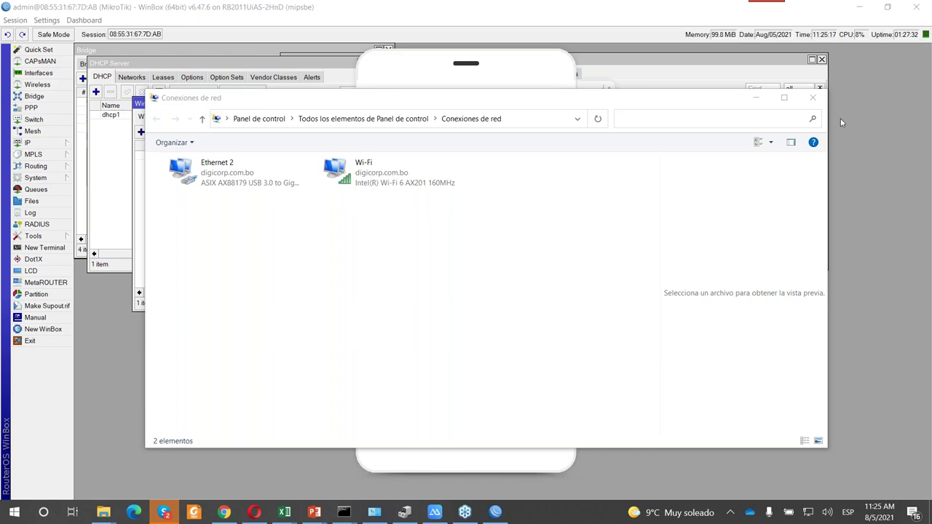
mouse_move(409, 70)
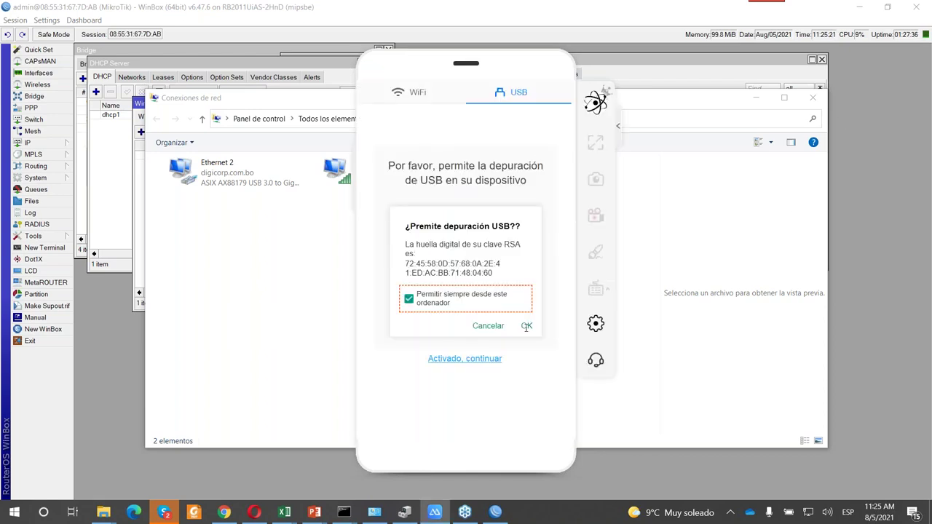
- Confirm USB debugging on the phone so ApowerMirror starts mirroring over USB
left_click(483, 360)
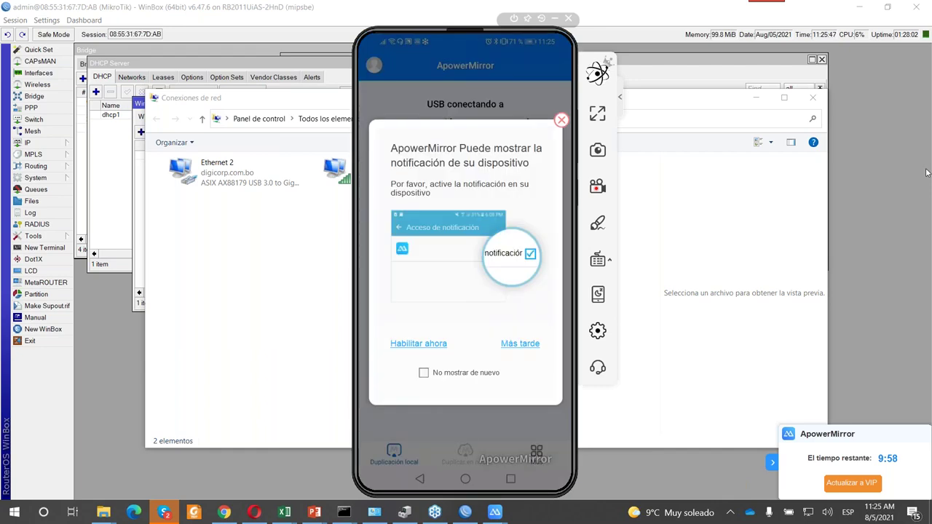
- Dismiss the notification prompt and the WEBINAR timeout error, then return to WinBox's wireless list
left_click(560, 120)
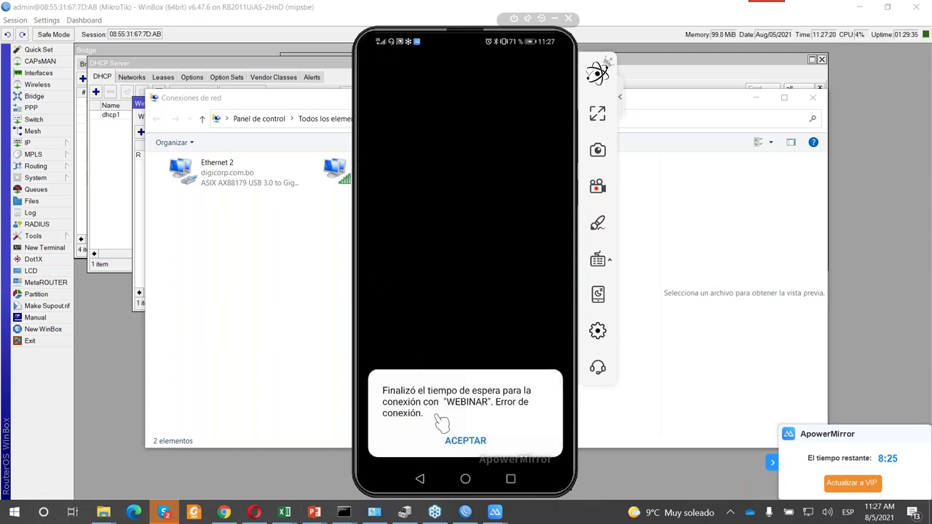
left_click(466, 441)
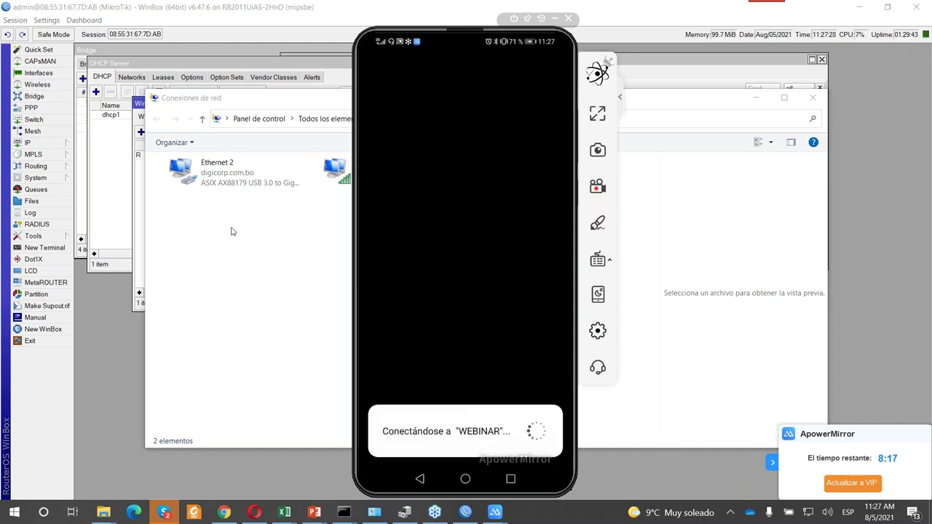
left_click(137, 206)
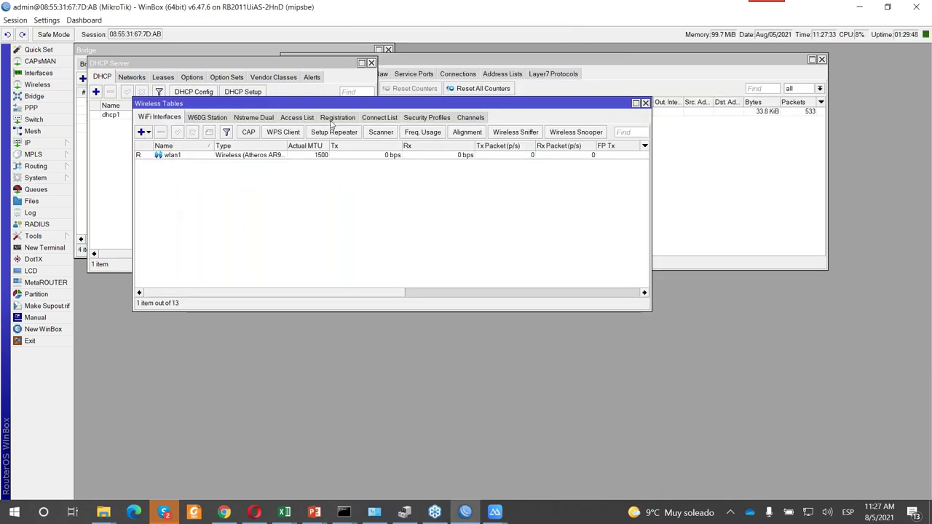
double_click(198, 155)
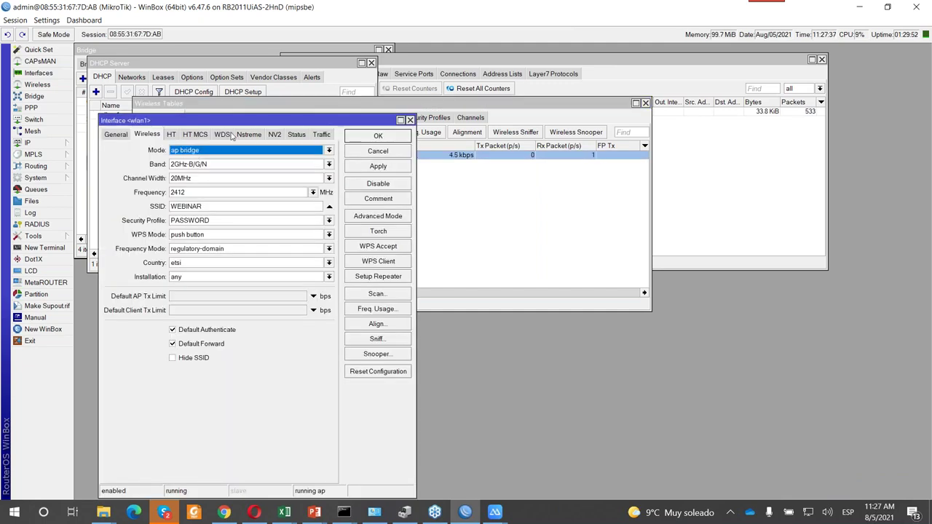
left_click(295, 135)
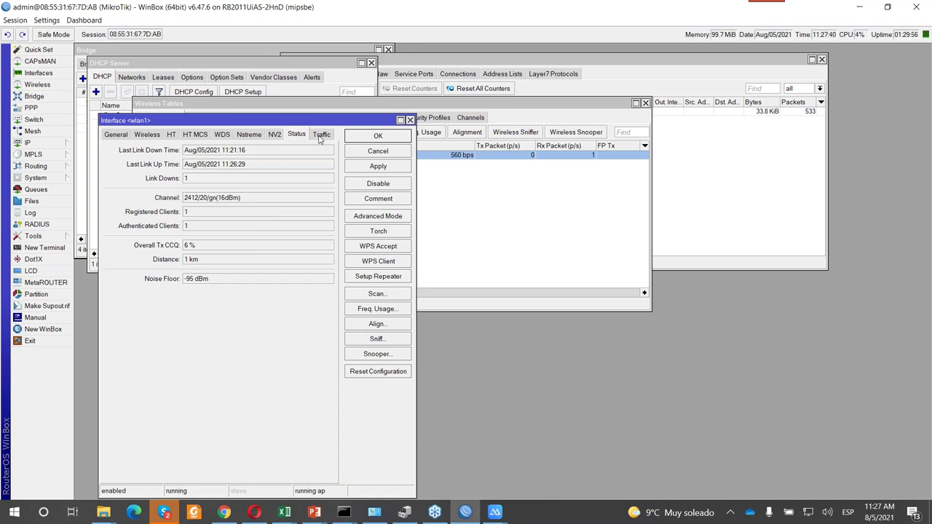
left_click(319, 136)
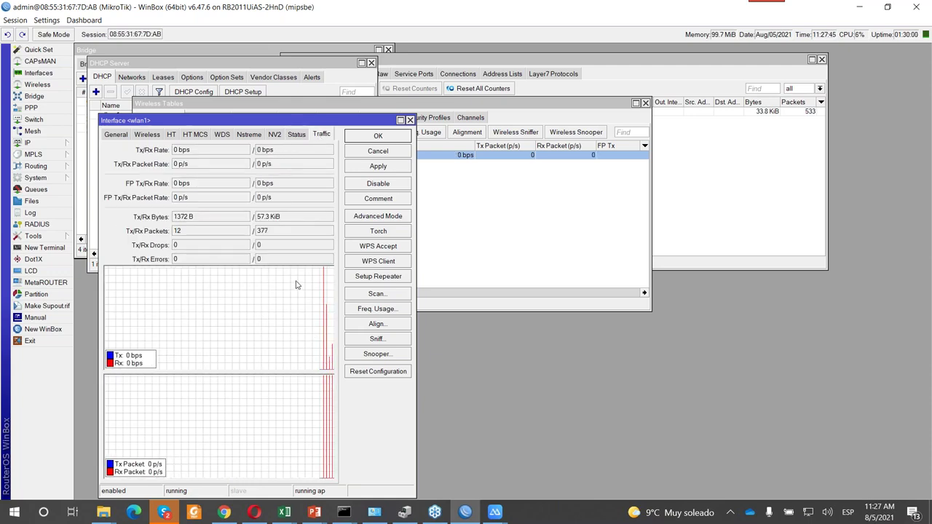
left_click(145, 135)
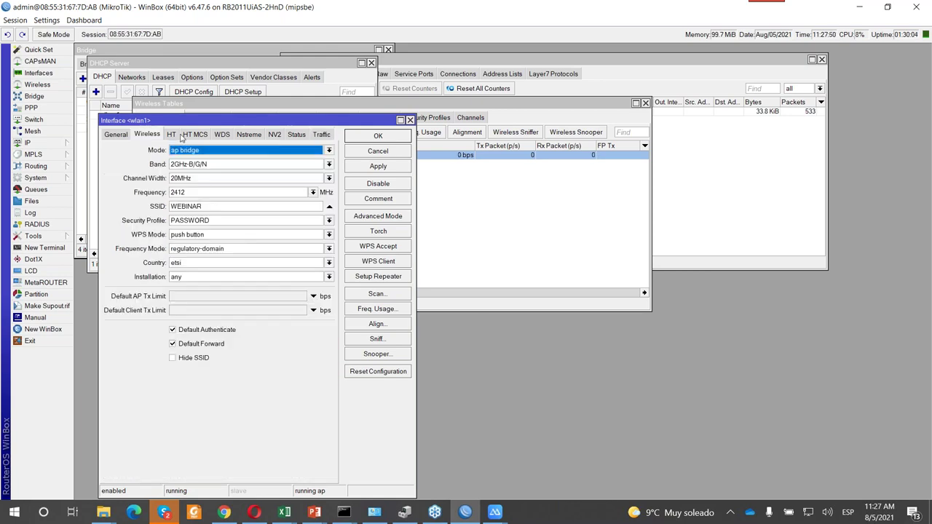
left_click(321, 134)
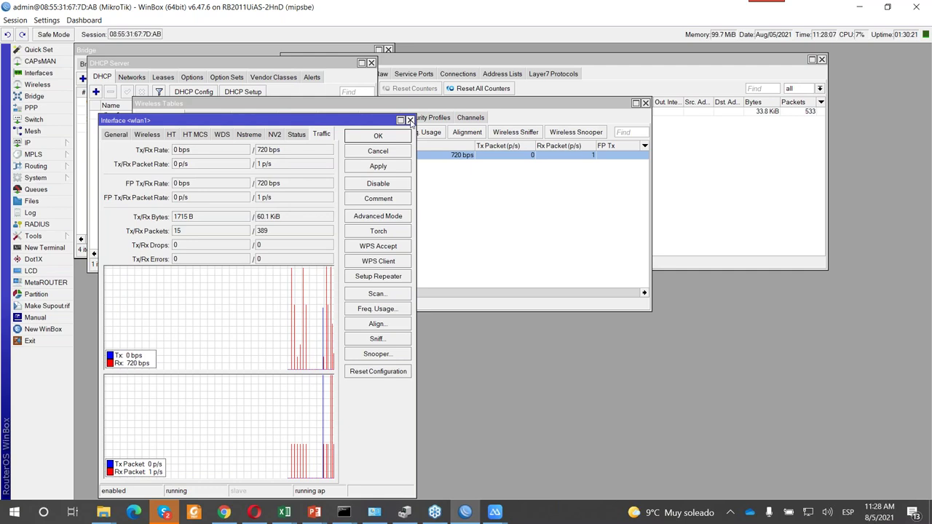
left_click(409, 120)
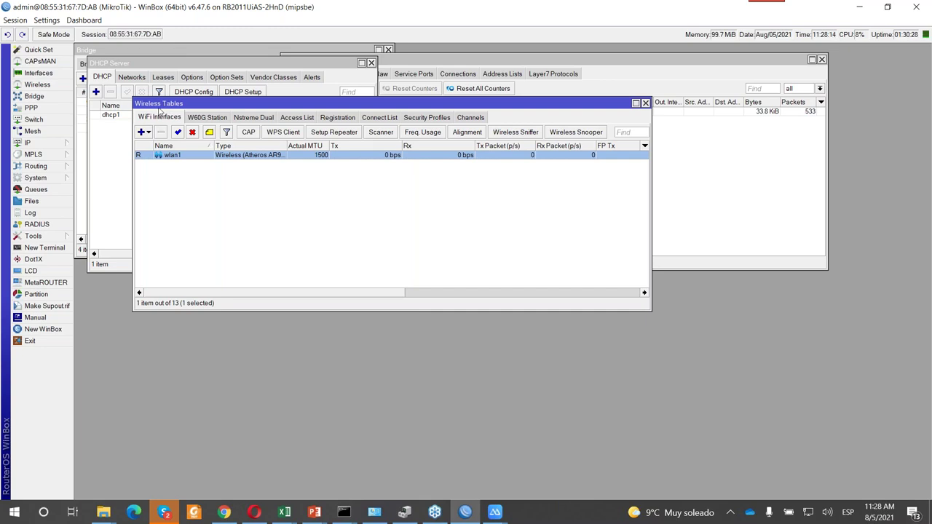
- Start a virtual AP on wlan1, discard it unsaved, and glance at the phone mirror
left_click(150, 134)
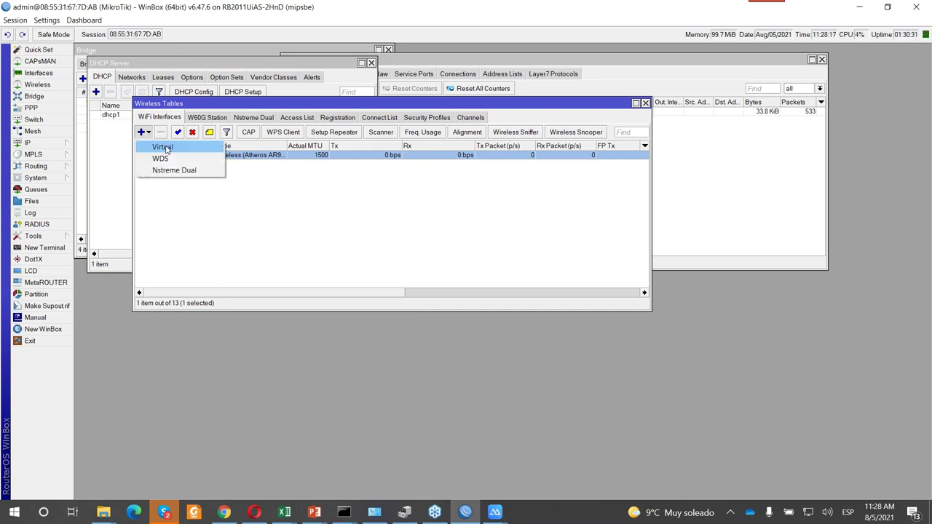
left_click(164, 148)
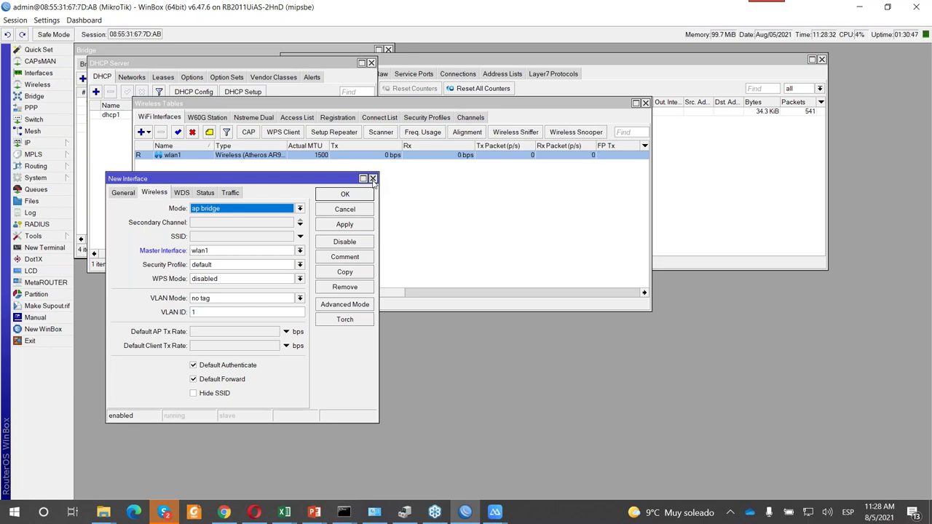
left_click(372, 179)
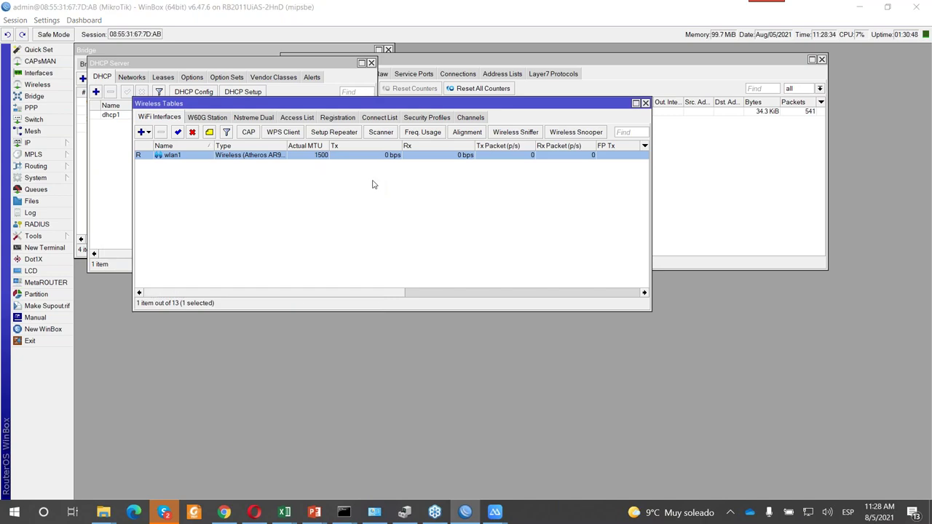
key("alt+Tab")
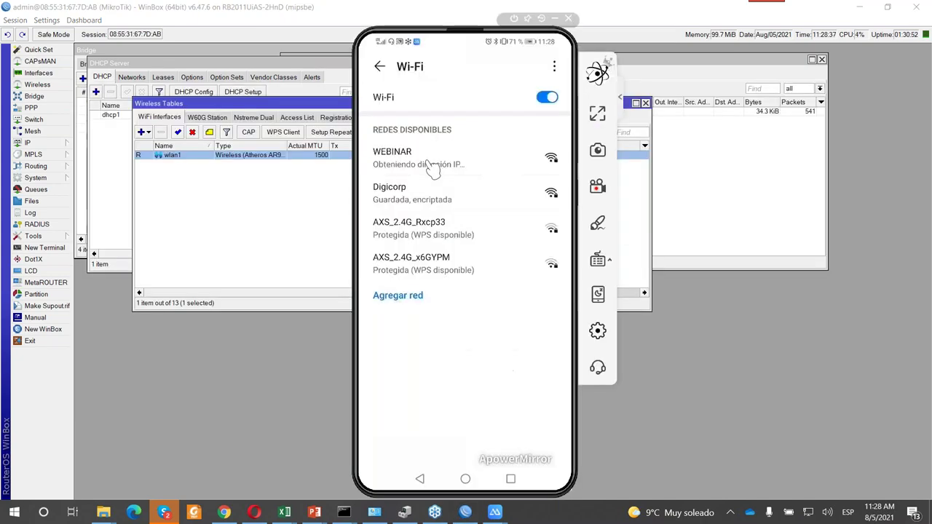
left_click(204, 204)
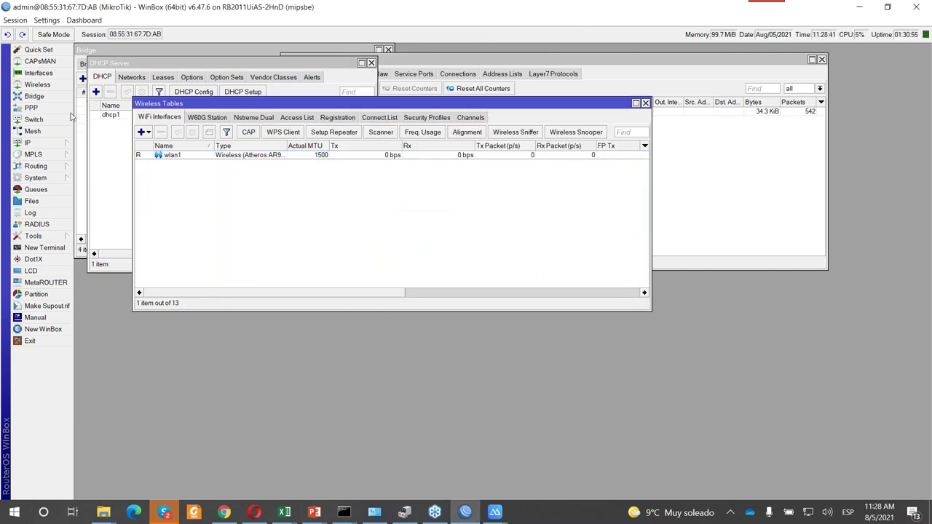
- Add a bridge port with interface wlan1 on SWITCH_LAN, applying and confirming it
left_click(51, 97)
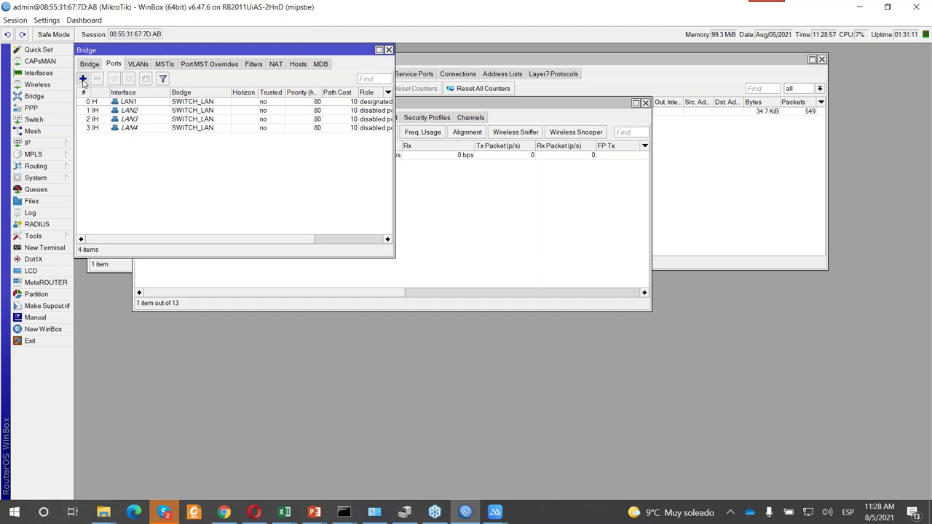
left_click(83, 80)
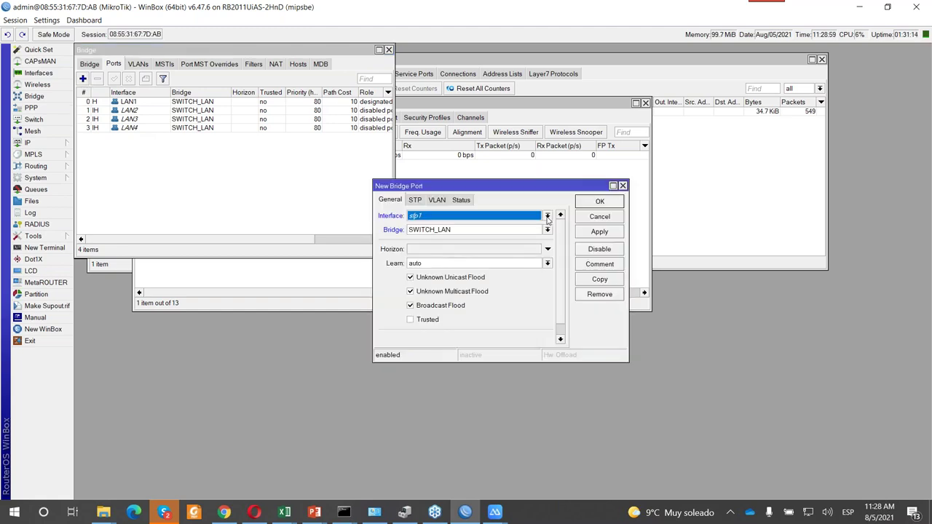
left_click(547, 216)
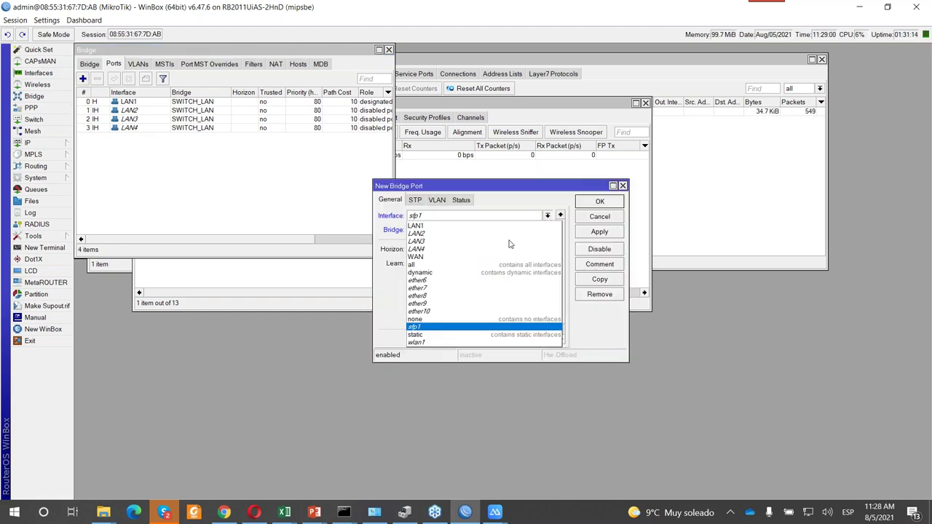
left_click(420, 344)
left_click(599, 233)
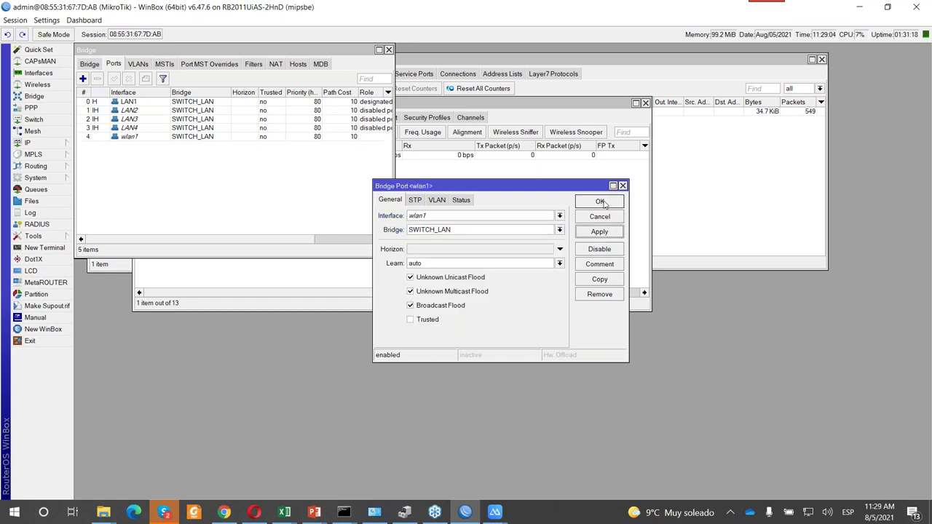
left_click(601, 202)
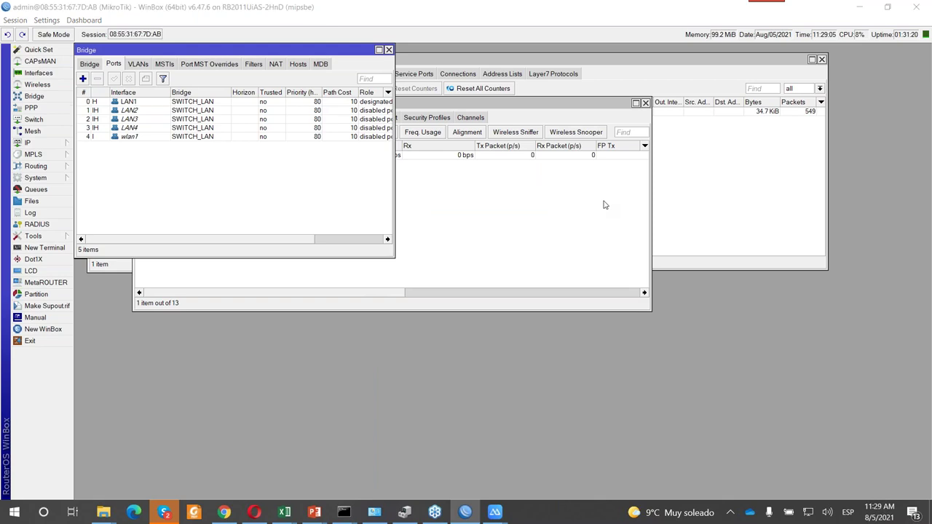
key("alt+Tab")
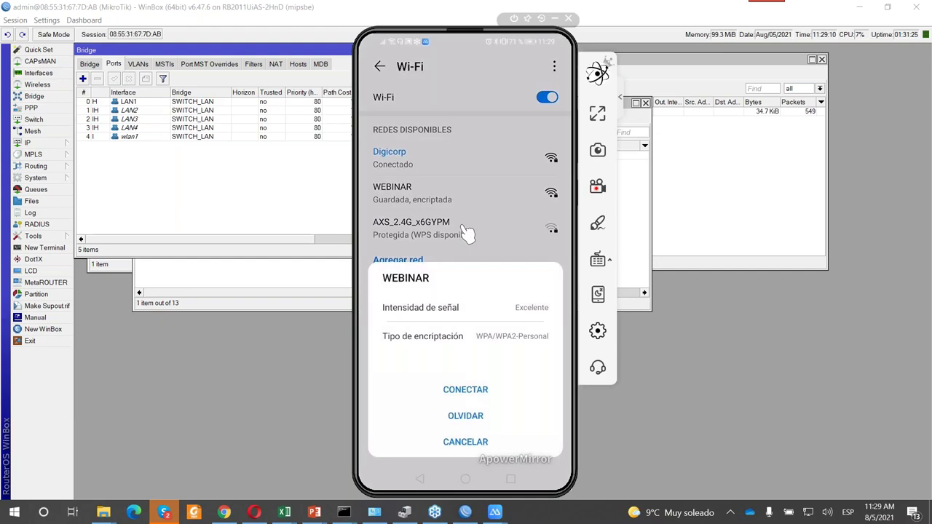
- Close the WEBINAR network details on the phone and go back to WinBox
left_click(465, 233)
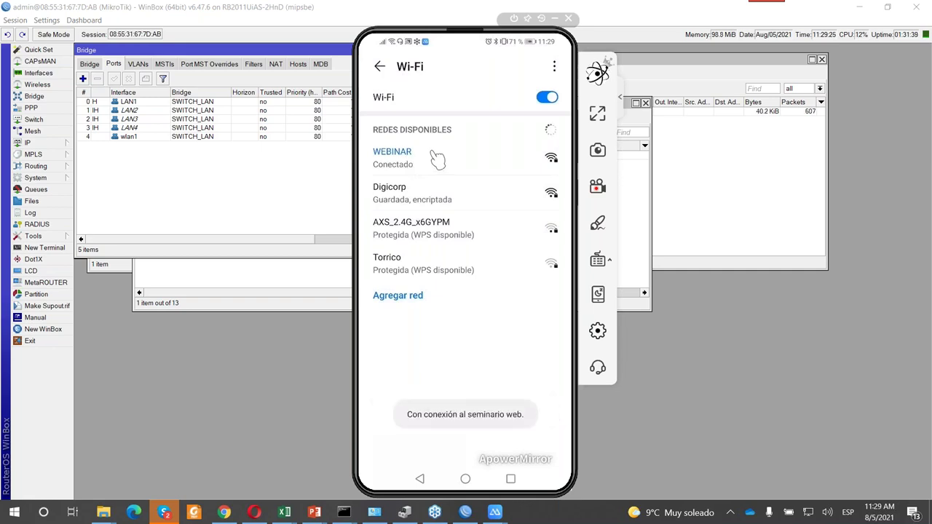
left_click(265, 183)
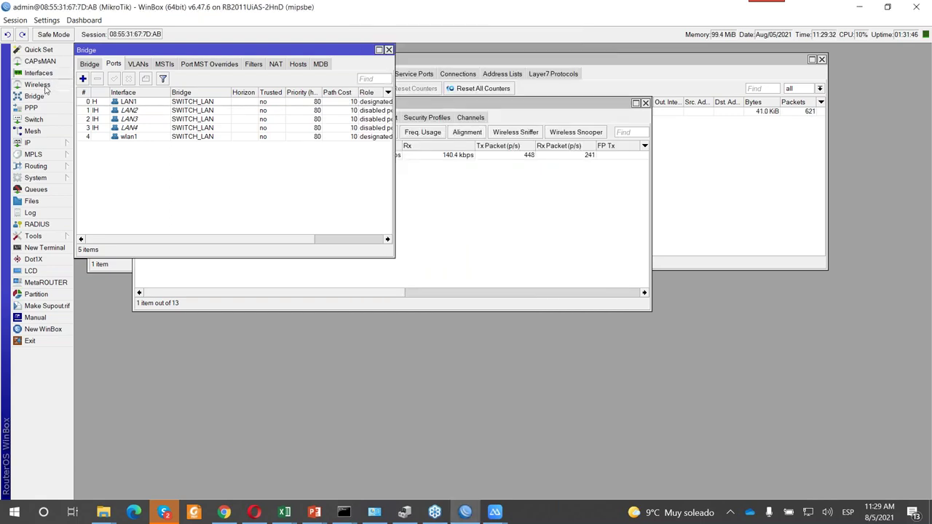
- Create a virtual interface named INVITADOS on wlan1 and apply it, hitting the missing-SSID error
left_click(45, 85)
left_click(145, 132)
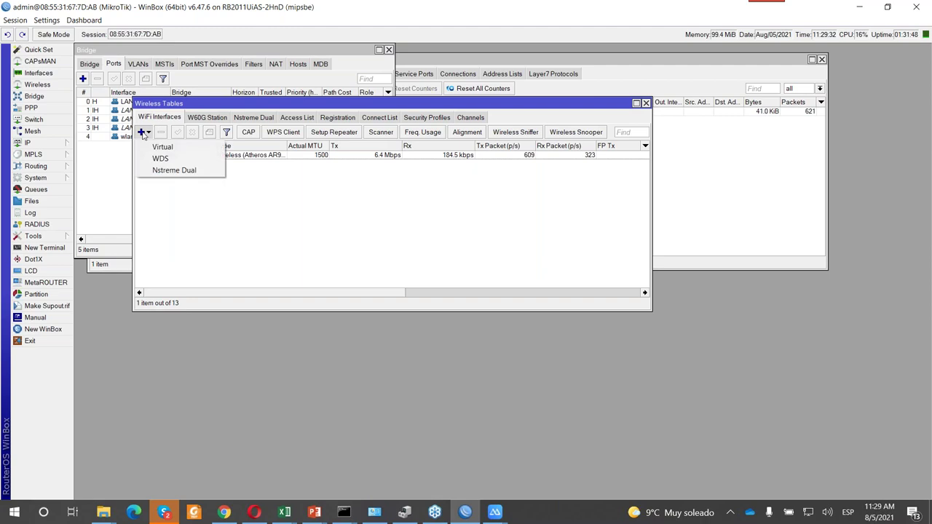
left_click(162, 147)
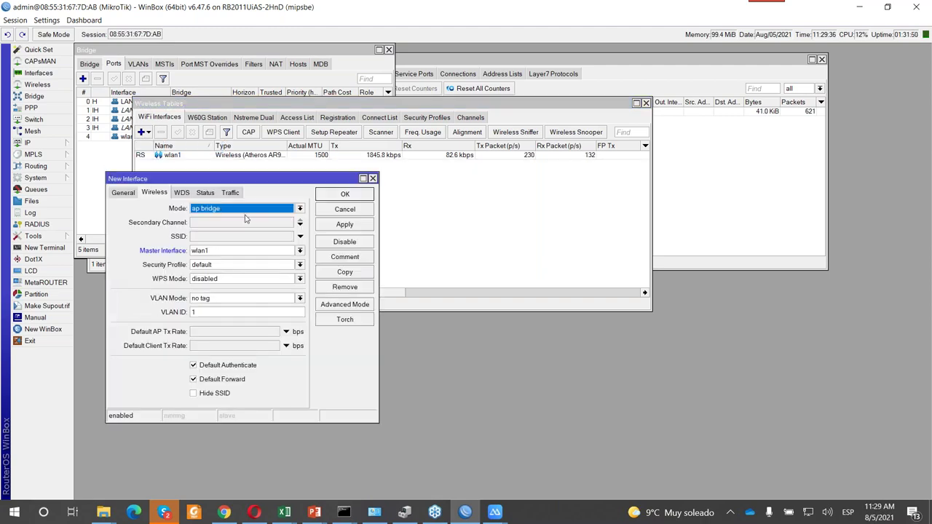
left_click(129, 193)
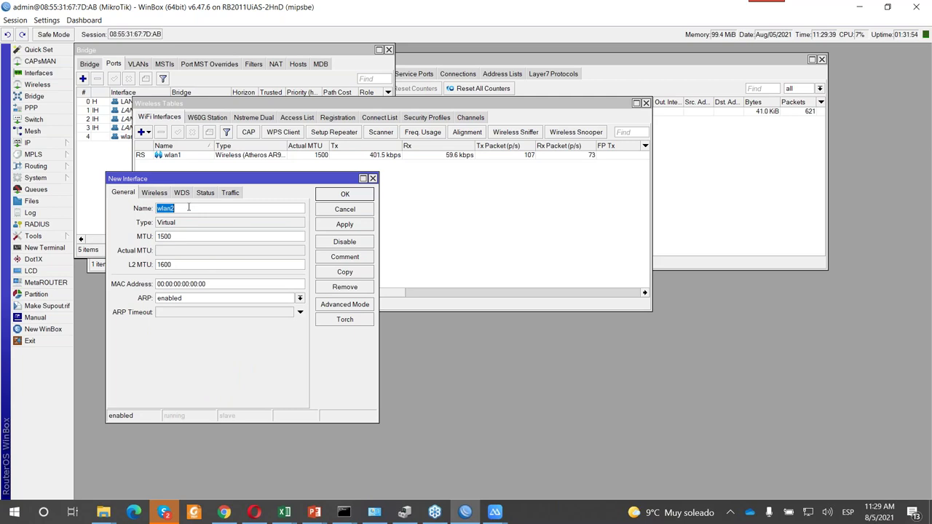
type("INVITADOS")
left_click(327, 231)
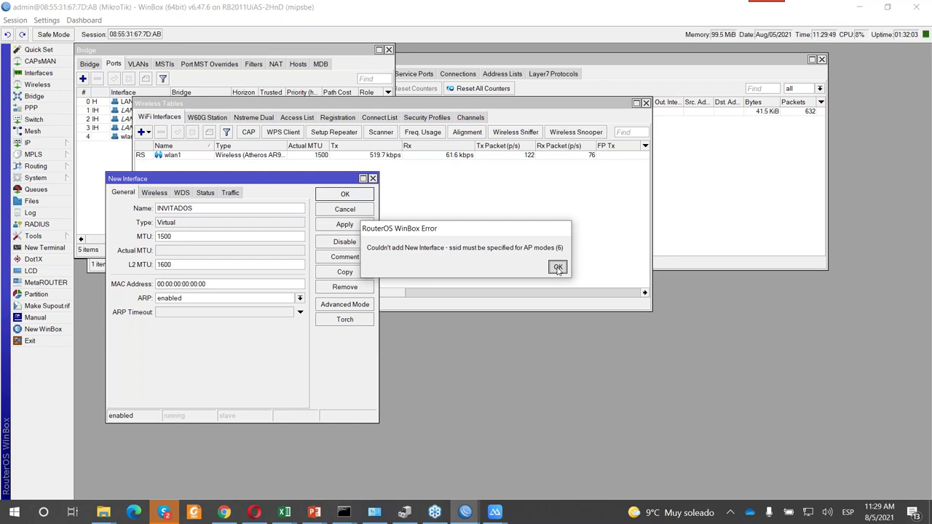
- Dismiss the error and set the INVITADOS virtual AP's SSID to INVITADOS, then apply
left_click(557, 268)
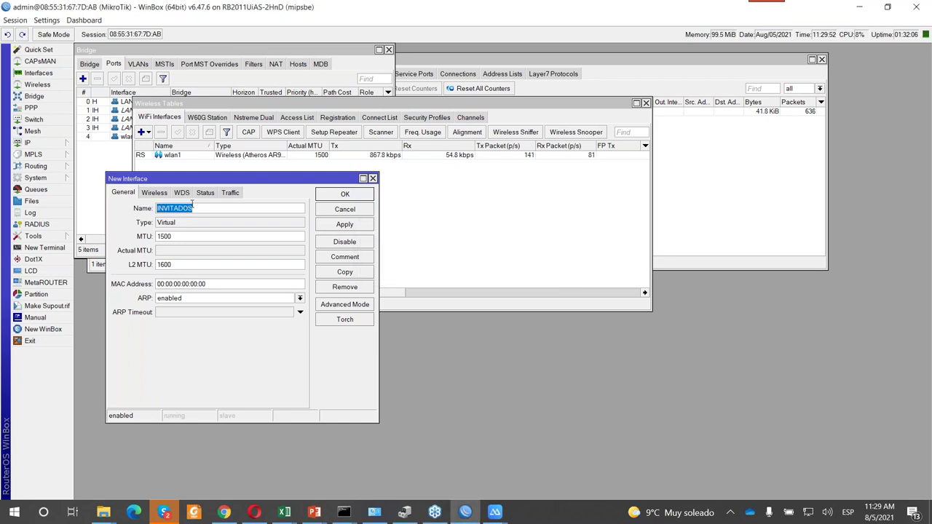
left_click(153, 193)
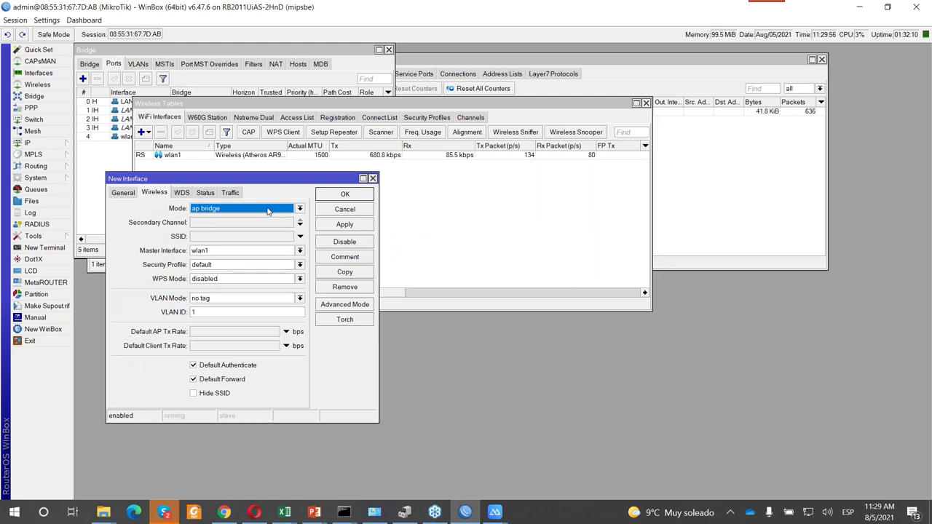
left_click(276, 238)
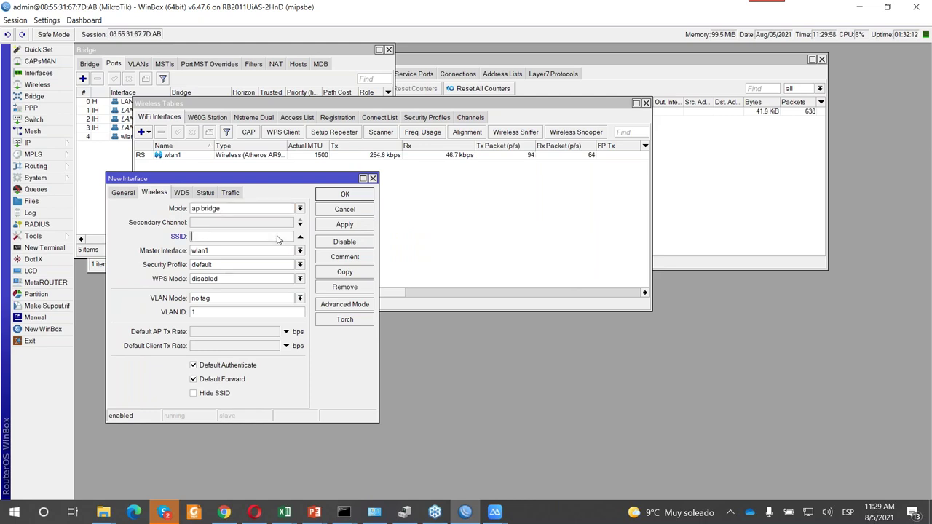
type("INVITADOS")
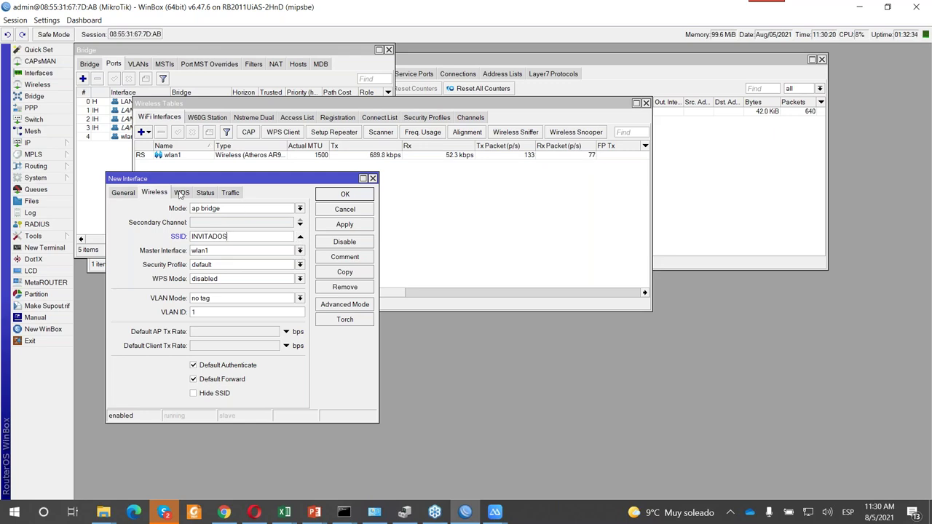
left_click(332, 225)
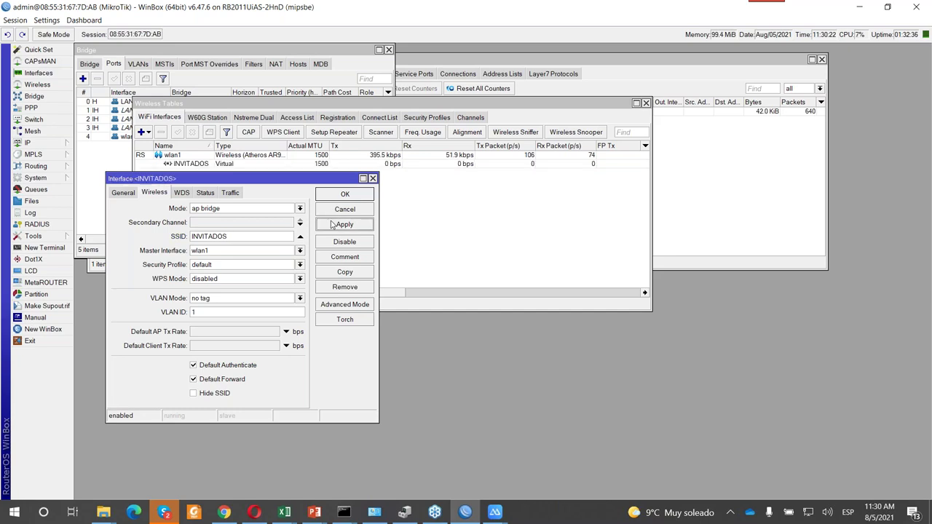
- Review the INVITADOS interface's WDS and Status tabs
left_click(183, 193)
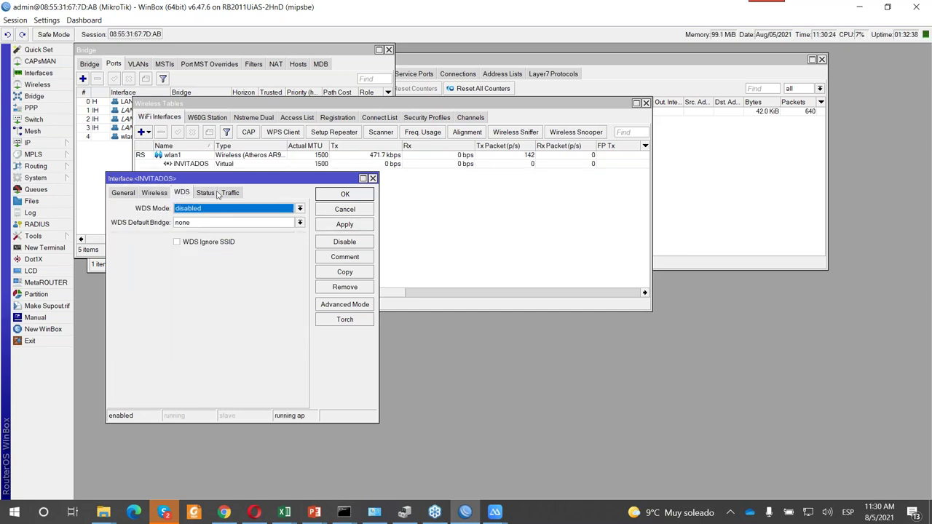
left_click(206, 193)
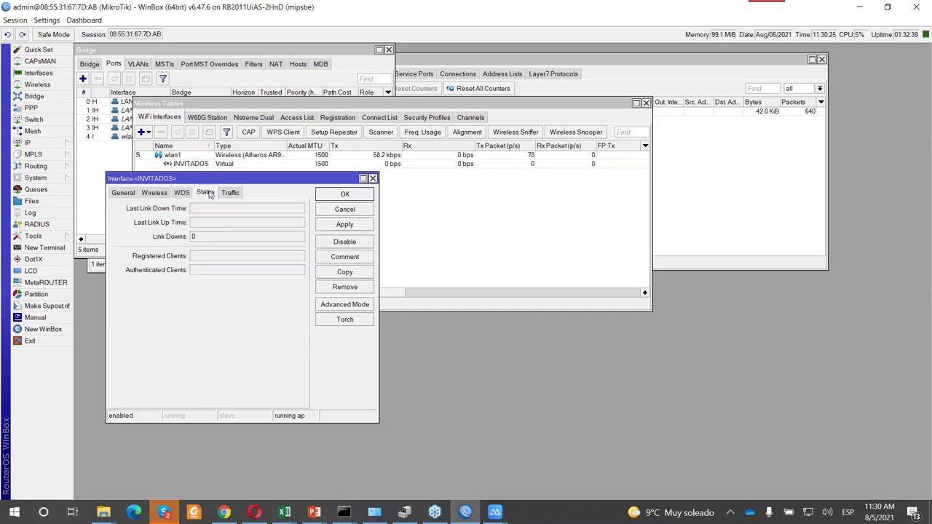
left_click(155, 193)
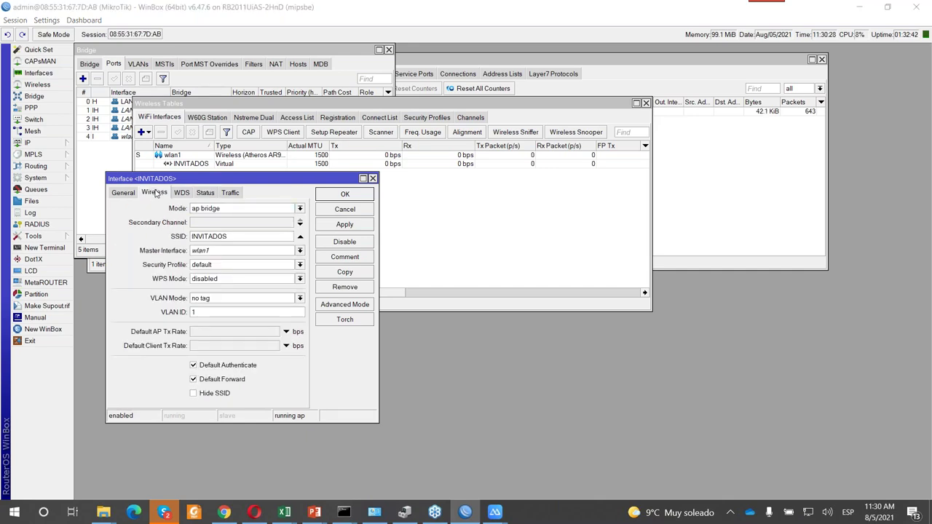
key("alt+Tab")
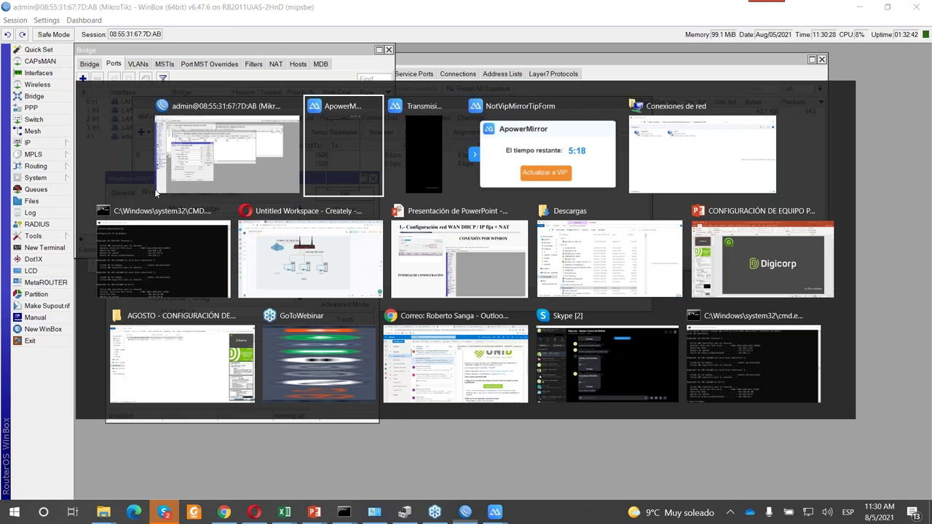
- On the phone, open INVITADOS, answer its no-internet prompt, and check the Digicorp network options
key("alt+Tab")
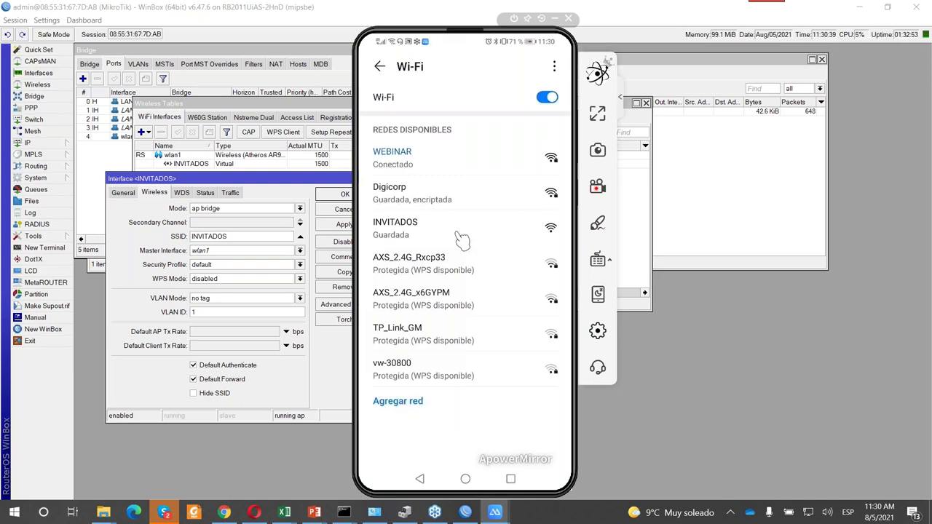
left_click(461, 239)
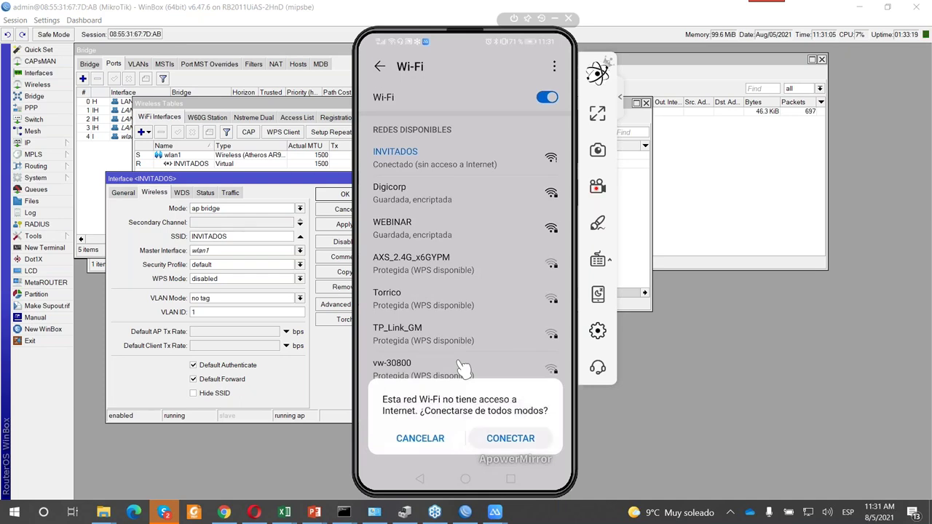
left_click(463, 368)
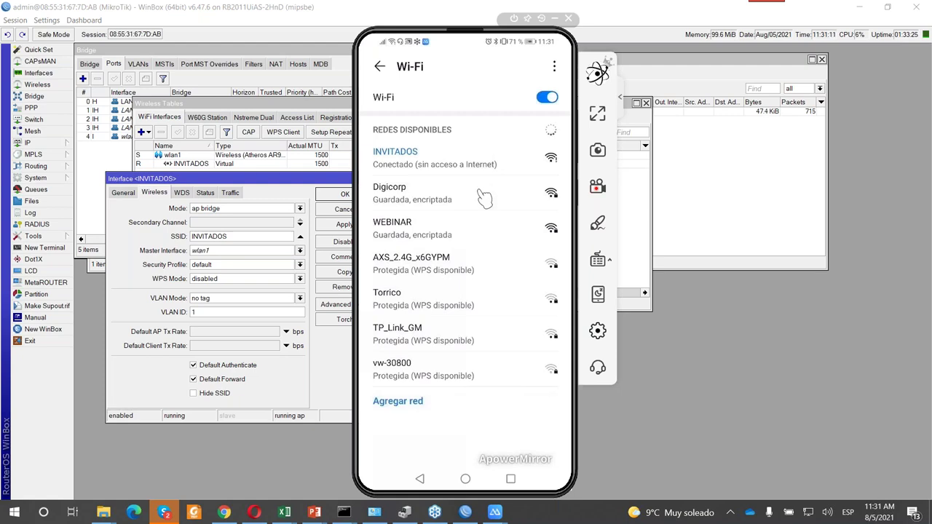
left_click(485, 198)
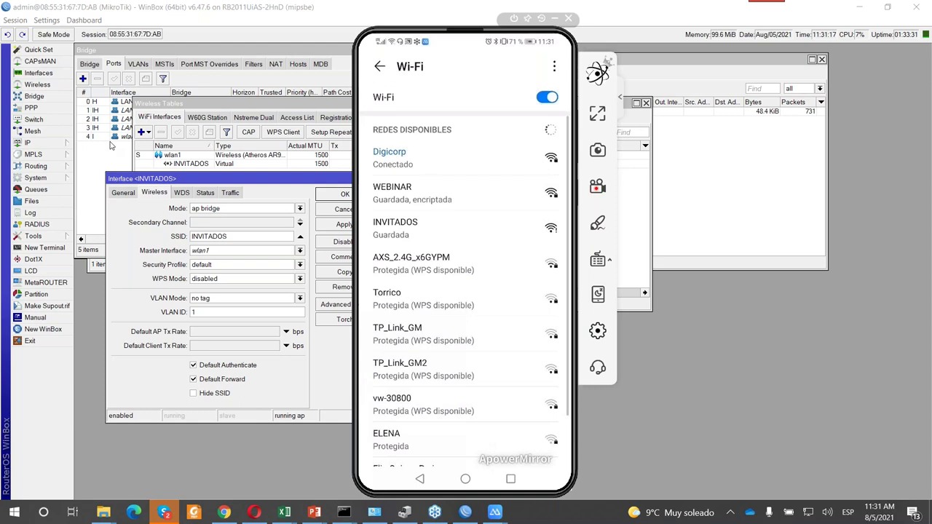
left_click(110, 146)
- Add a bridge port with interface INVITADOS on SWITCH_LAN, applying and confirming it
left_click(82, 79)
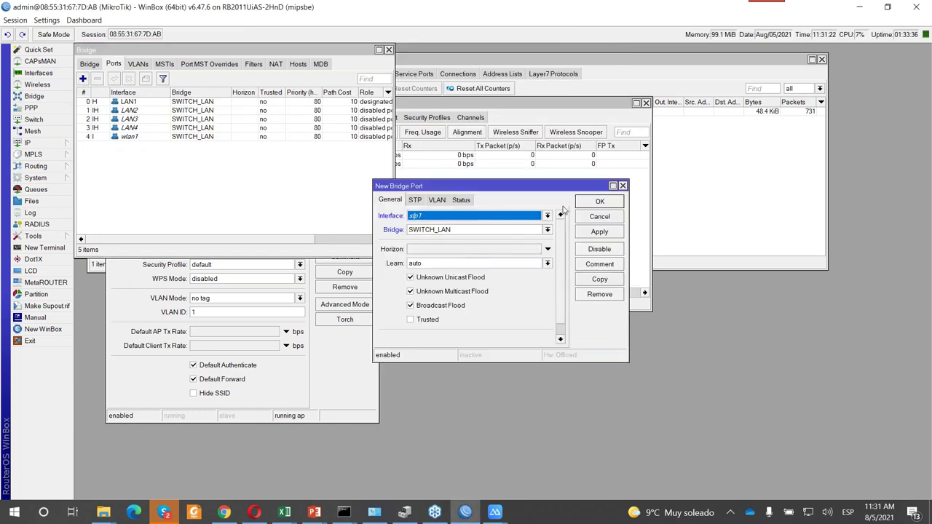
left_click(546, 216)
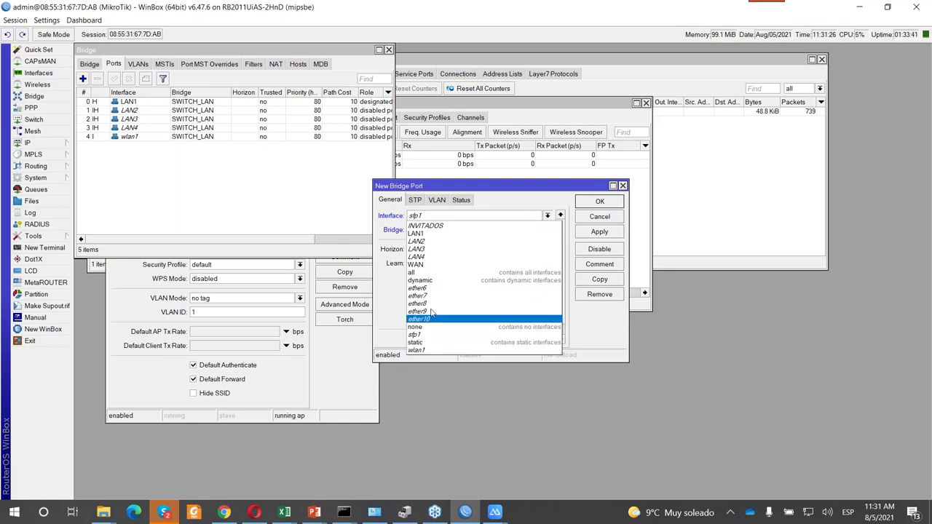
left_click(425, 226)
left_click(600, 233)
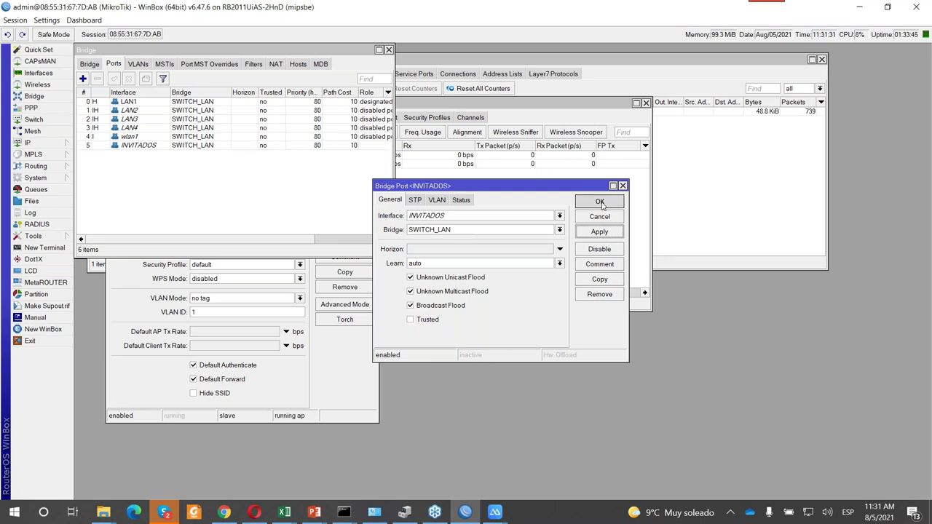
left_click(599, 203)
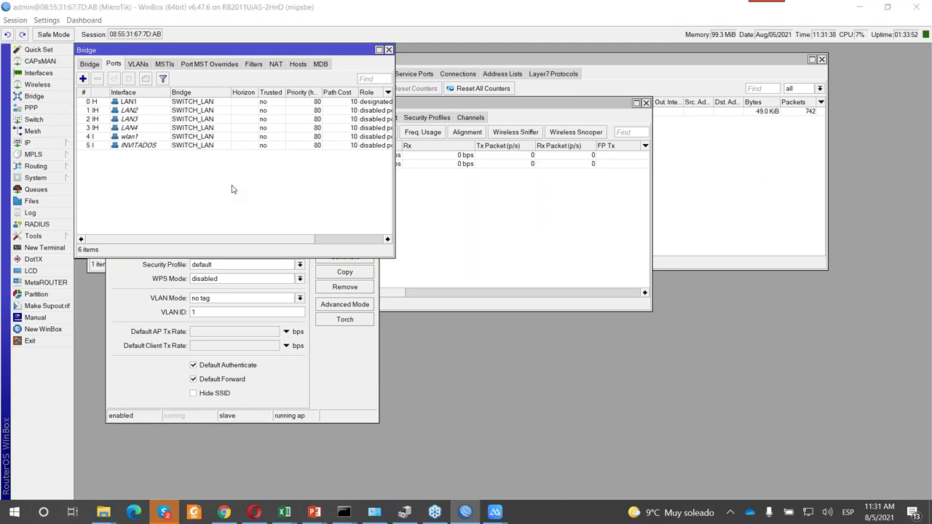
- Return to WinBox's Wireless Tables and list the new WiFi interface types
key("alt+Tab")
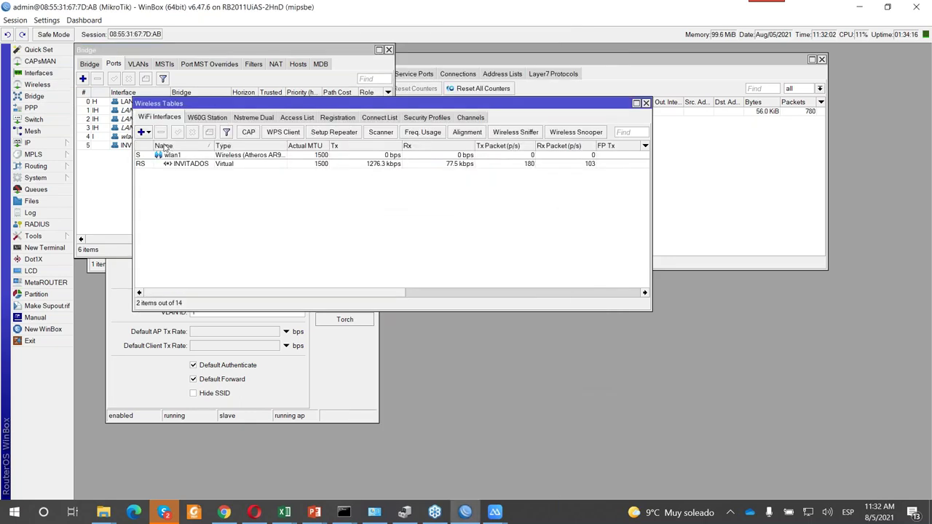
left_click(145, 132)
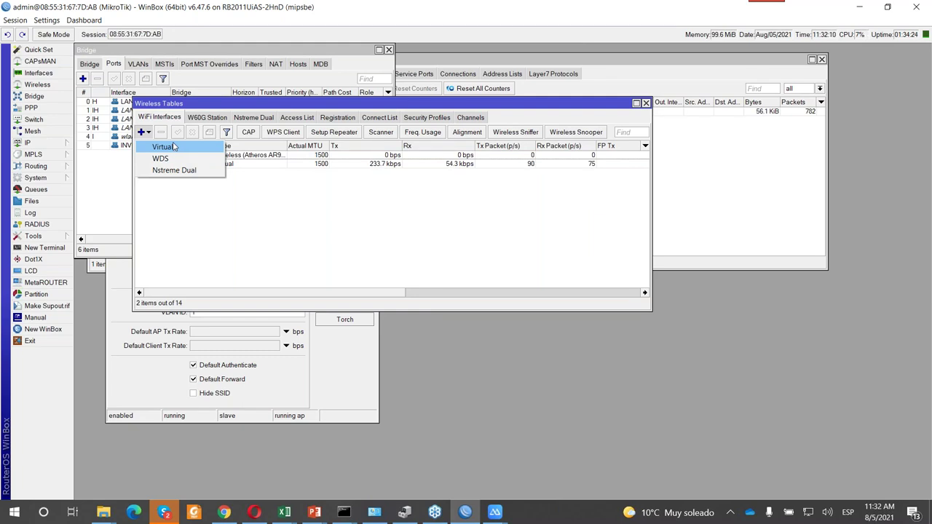
- Add a virtual AP and enter SSID INVITADOS_2
left_click(164, 147)
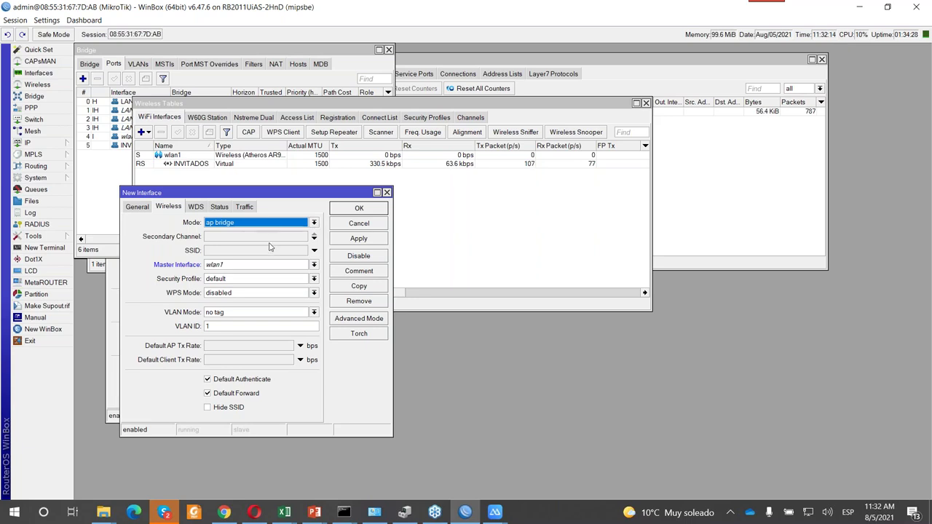
left_click(224, 250)
type("INVITADOS")
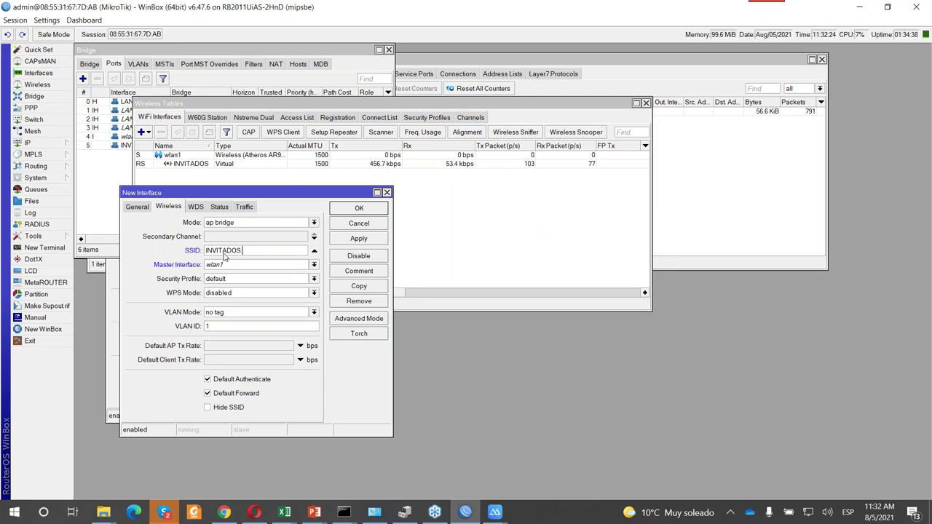
type(" _2")
key("Right")
- Keep WPS disabled, assign the PASSWORD security profile, and save wlan2
left_click(266, 292)
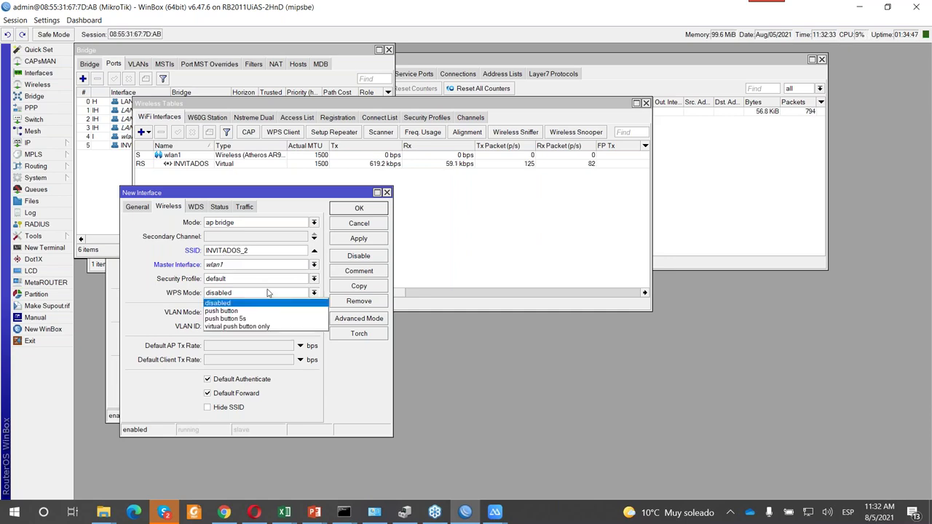
left_click(281, 286)
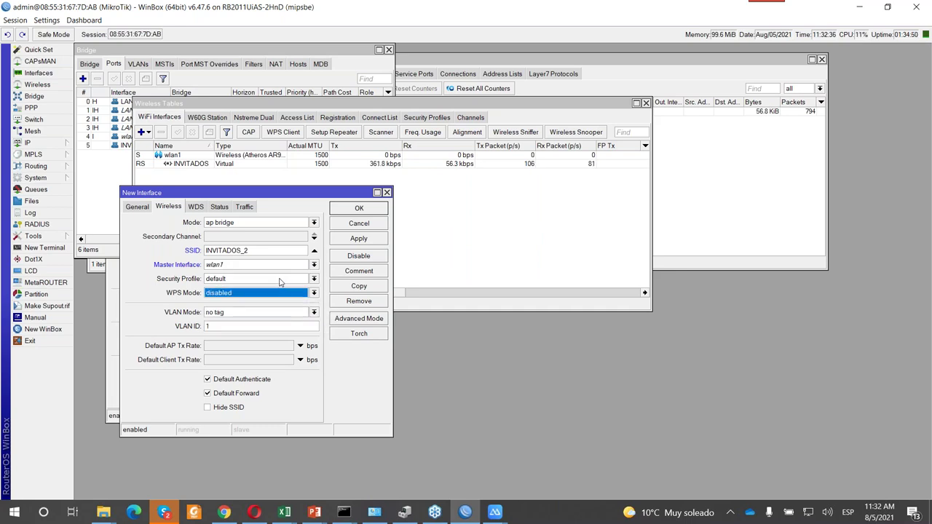
left_click(315, 282)
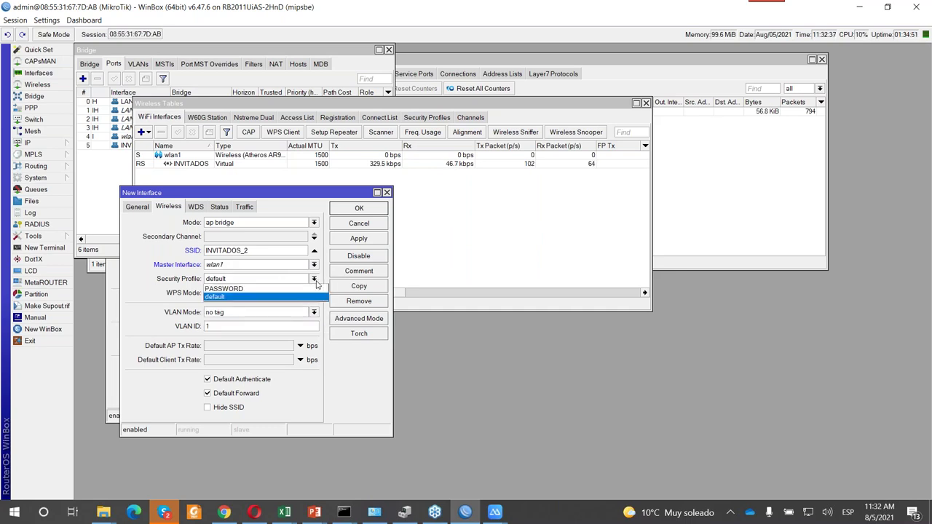
left_click(261, 290)
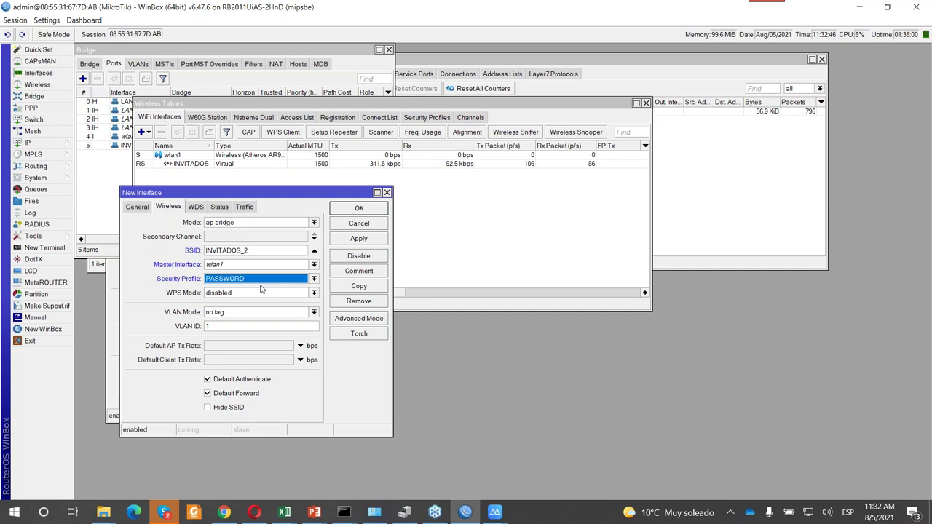
left_click(356, 239)
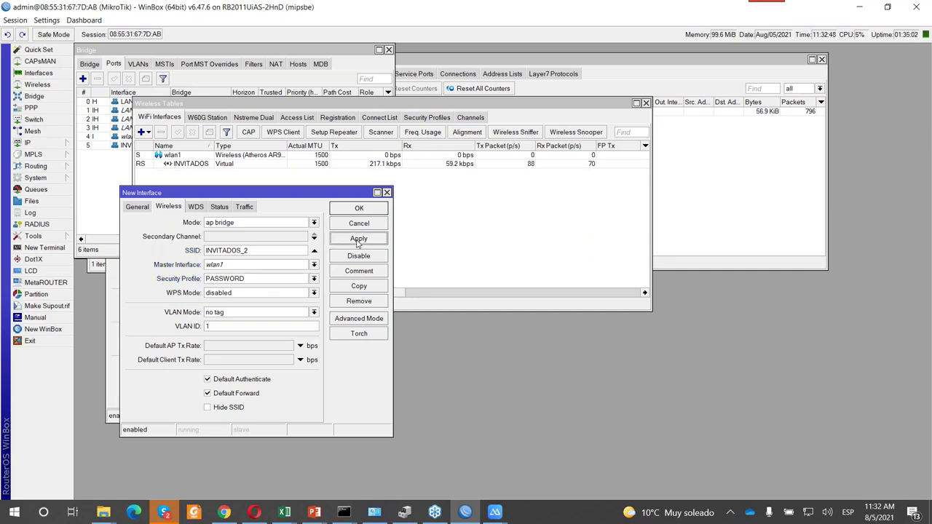
left_click(359, 208)
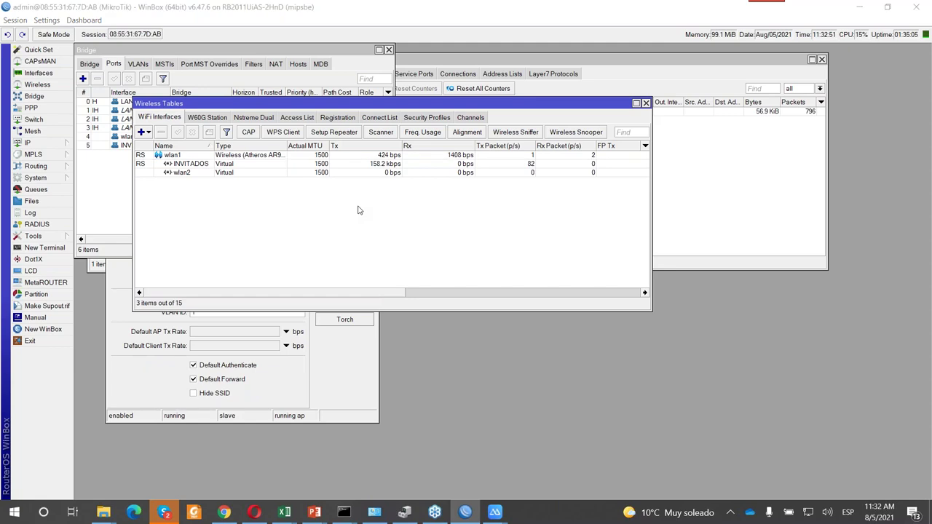
- Switch to the mirrored phone to see the protected INVITADOS_2 network listed
key("alt+Tab")
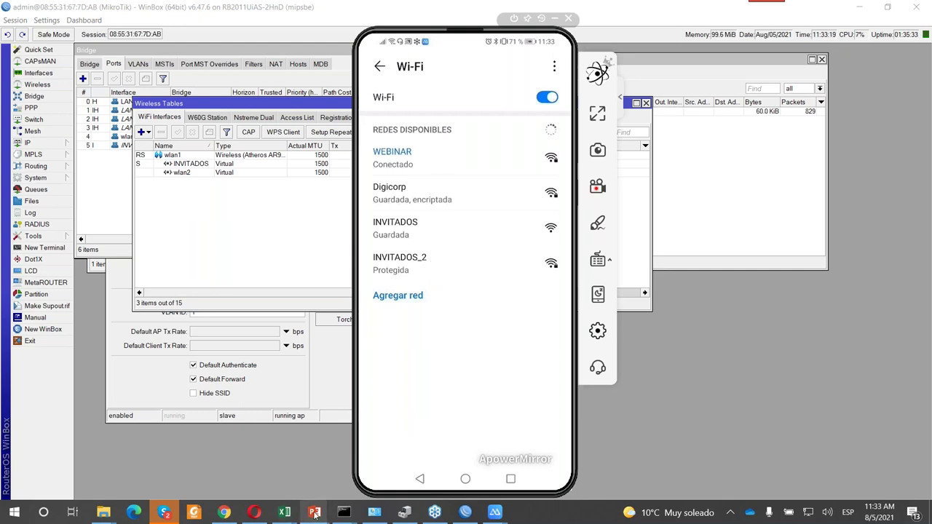
- Go back through WinBox to the PowerPoint slide on WAN DHCP configuration
mouse_move(316, 515)
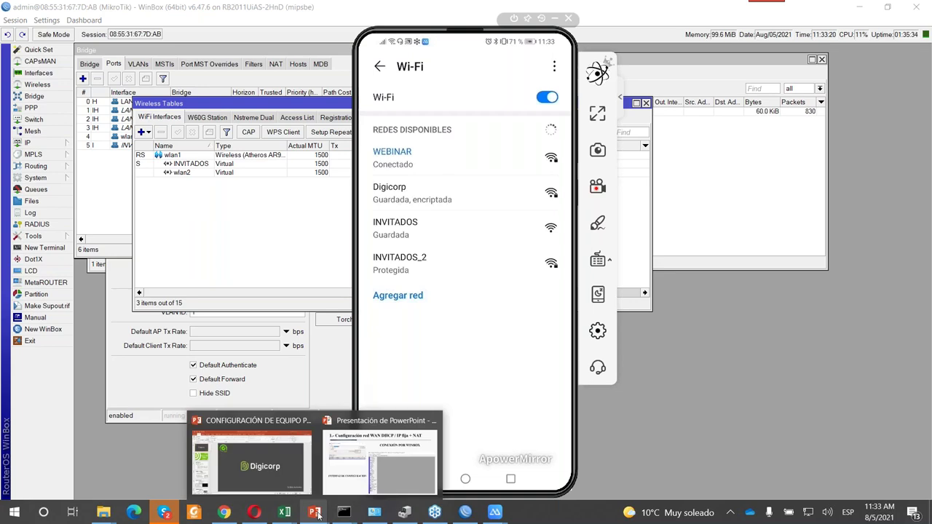
key("alt+Tab")
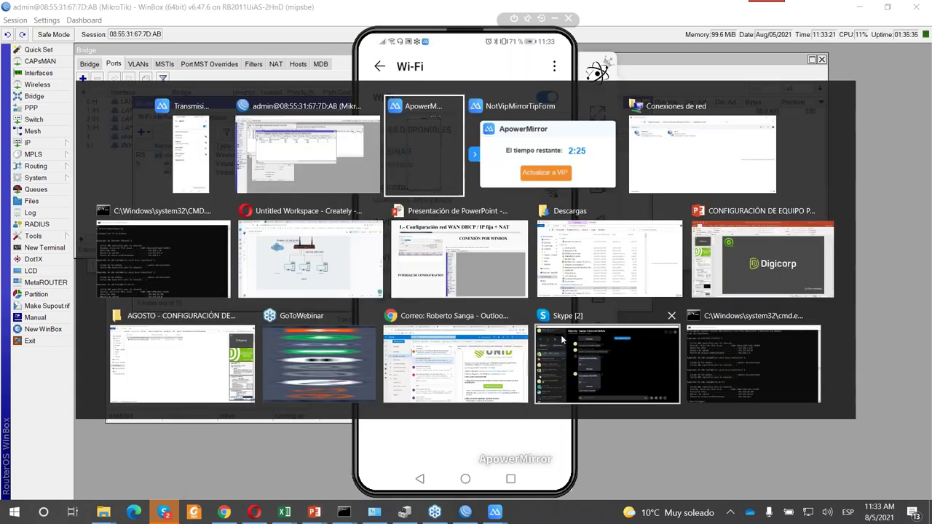
key("alt+Tab")
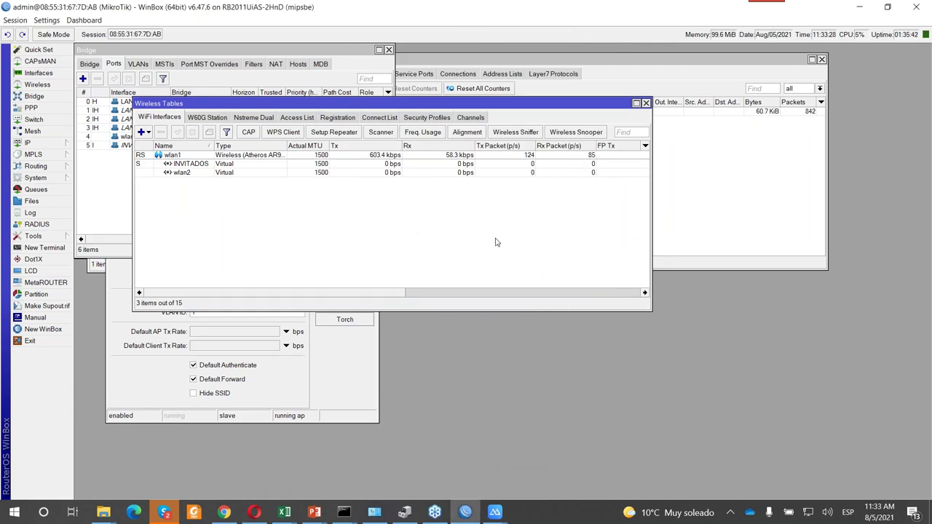
key("alt+Tab")
key("alt+Tab")
key("alt+Tab")
key("alt+Tab")
key("alt+Tab")
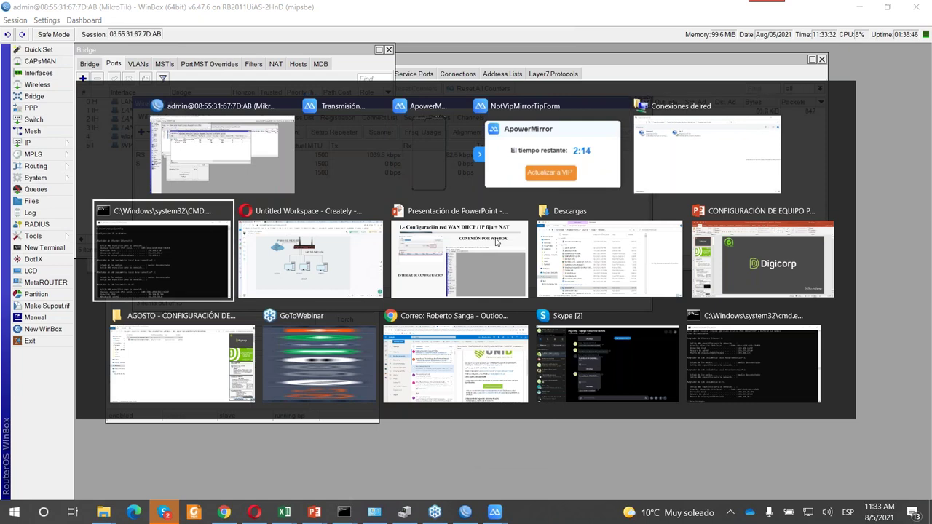
left_click(495, 243)
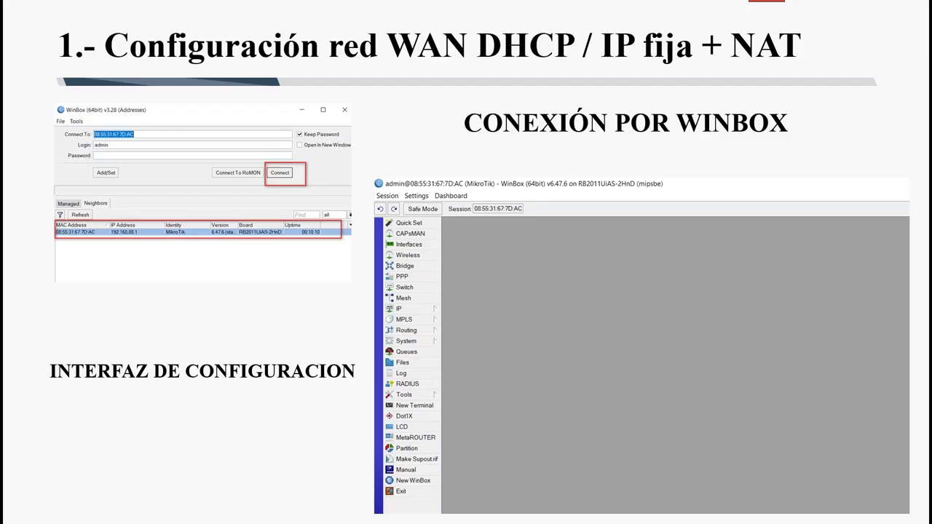
- Advance four slides to 'LAN / DHCP SERVER', step '4.- AGREGAR UN SERVIDOR DHCP'
key("Right")
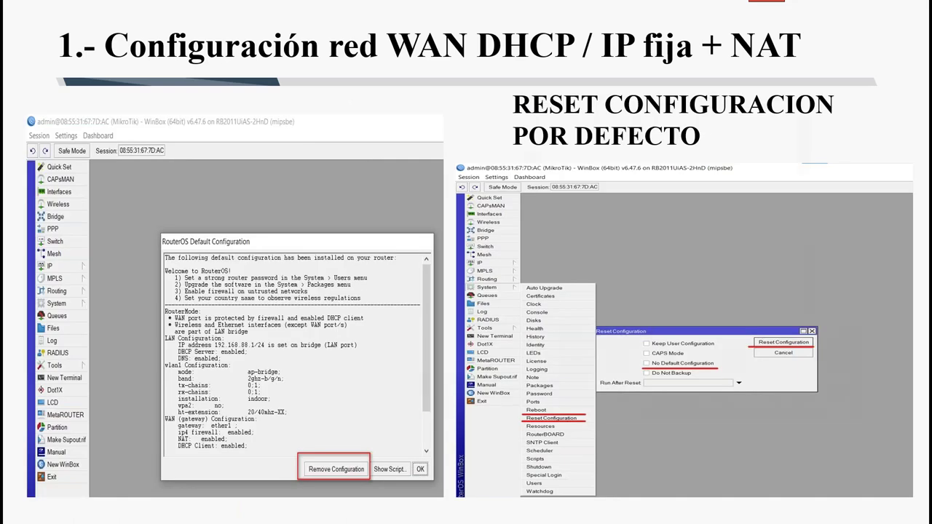
key("Right")
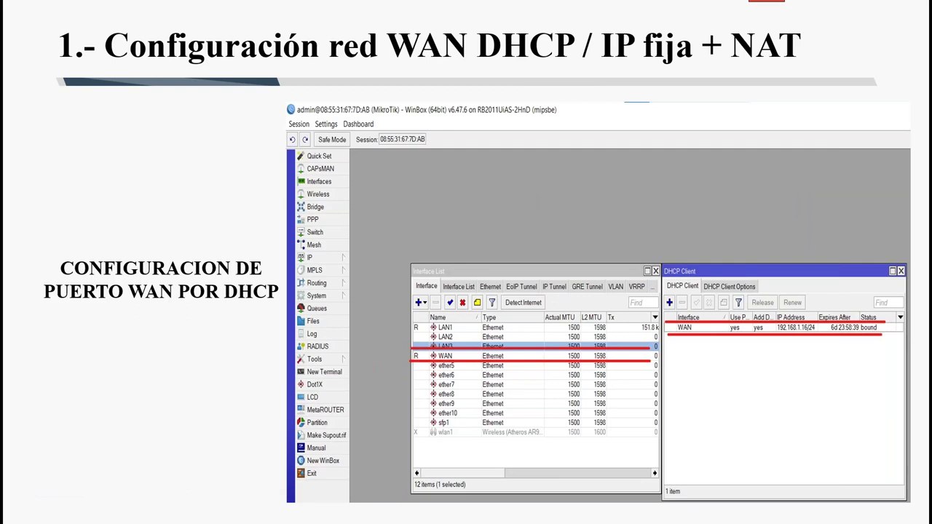
key("Right")
key("Right")
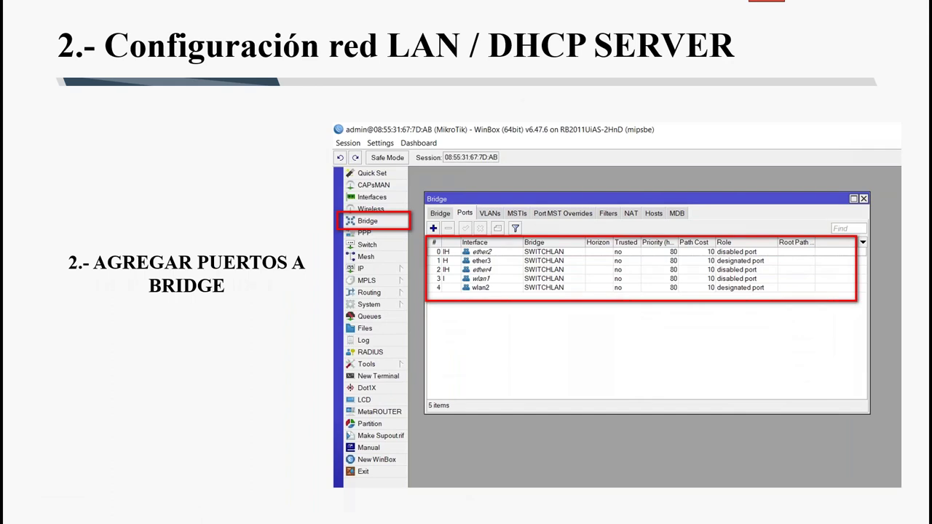
key("Right")
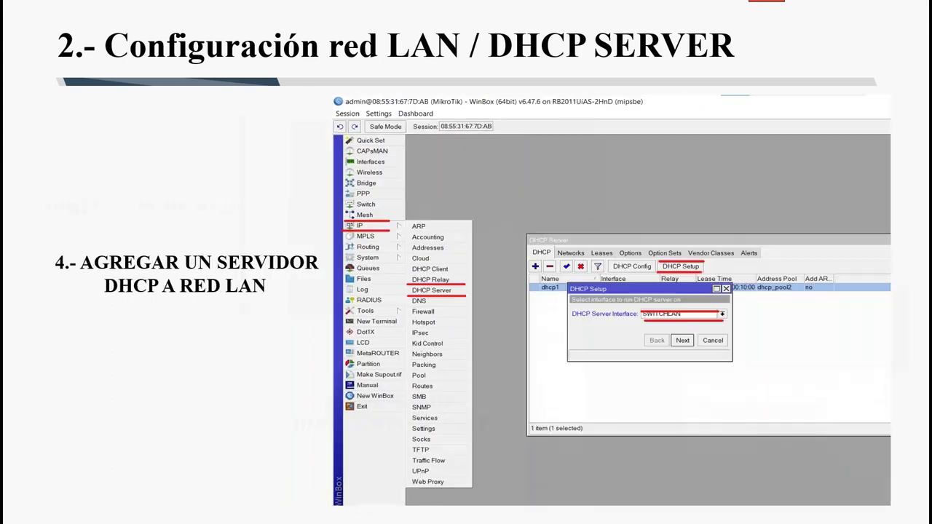
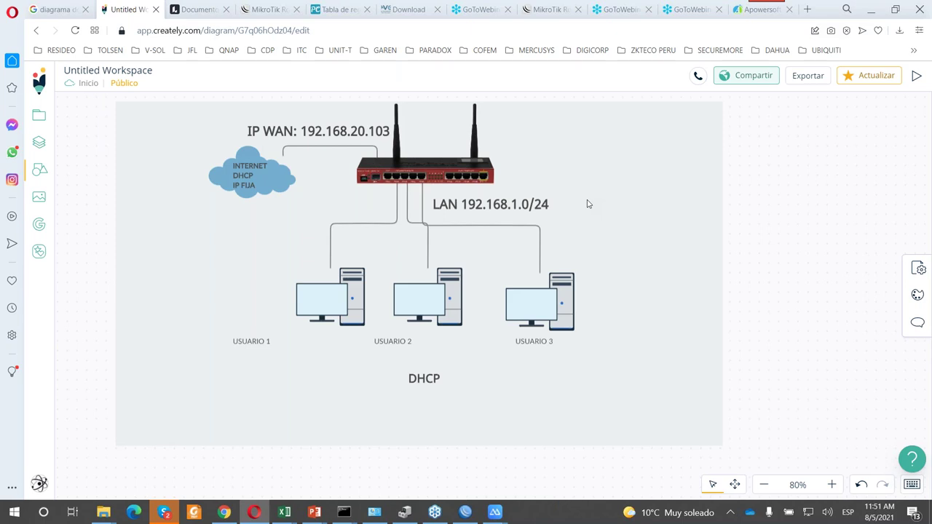
- Go from the RB2011 product page back to the MikroTik home page
left_click(536, 9)
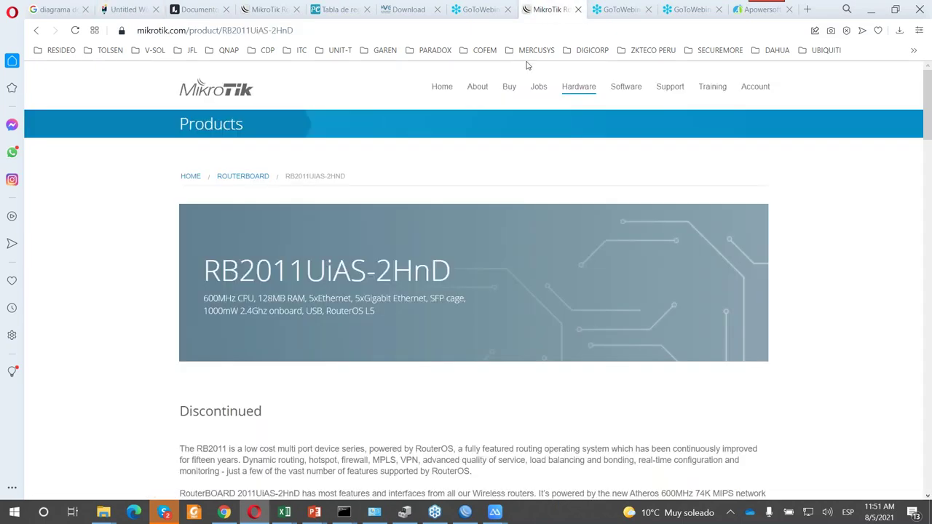
left_click(621, 97)
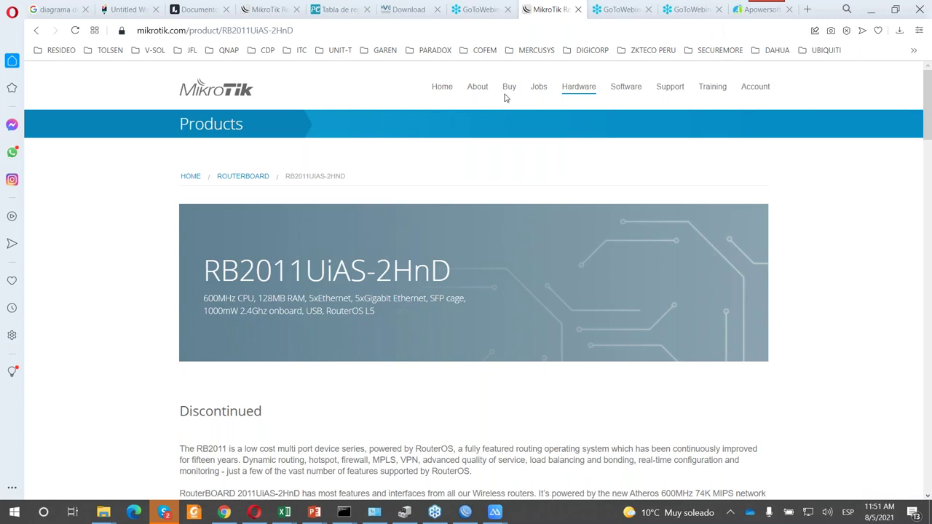
left_click(477, 86)
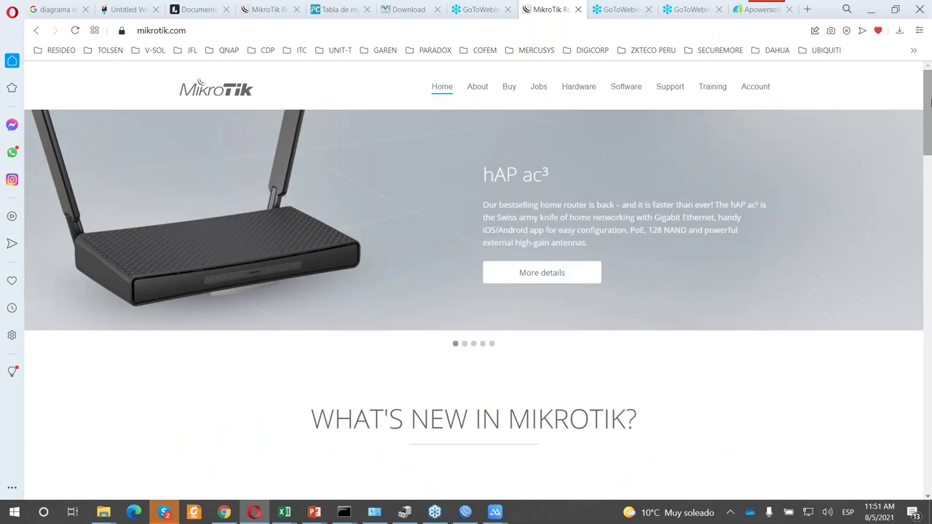
left_click_drag(929, 143, 900, 175)
- Open the Software downloads page and expand The Dude's list of versions
left_click(625, 88)
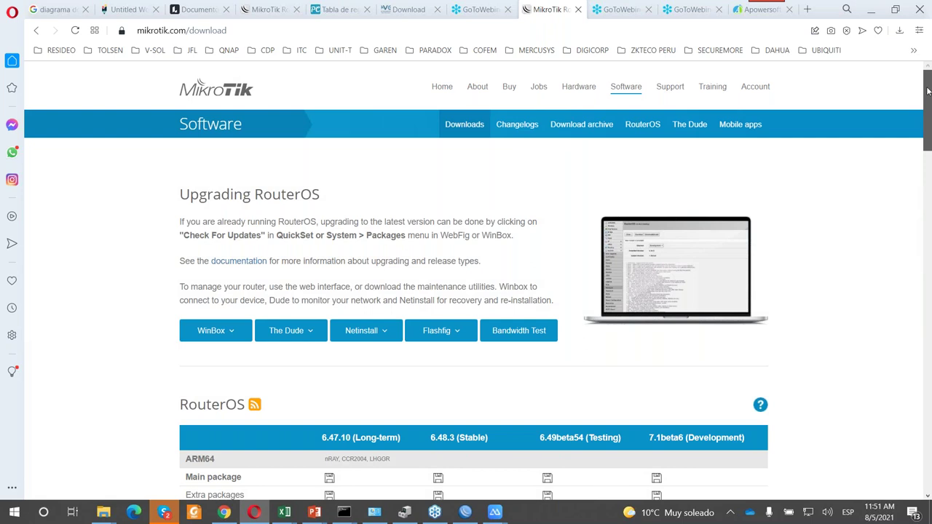
left_click_drag(926, 92, 211, 320)
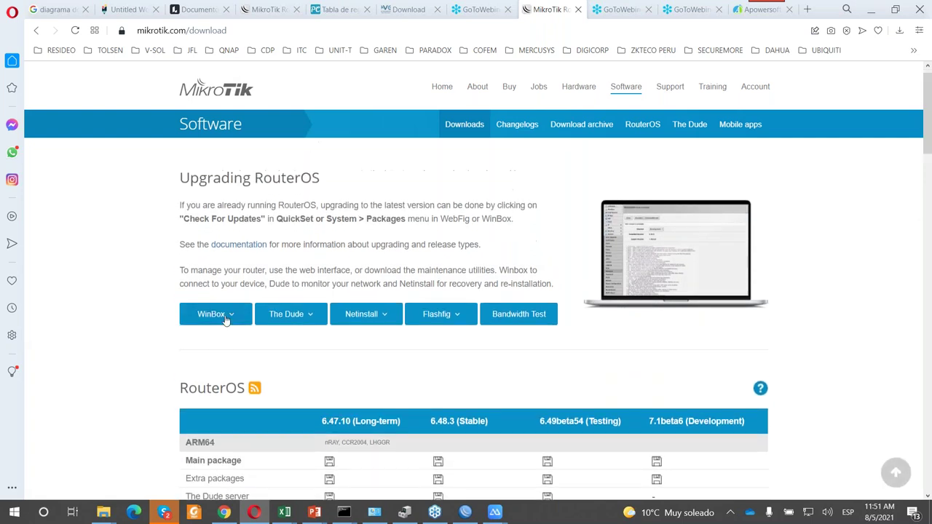
left_click(298, 318)
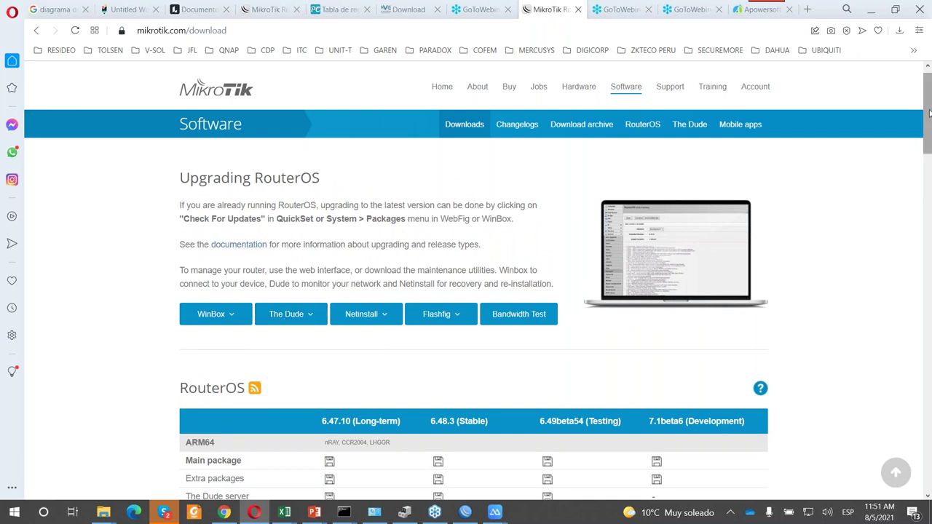
left_click_drag(929, 113, 642, 197)
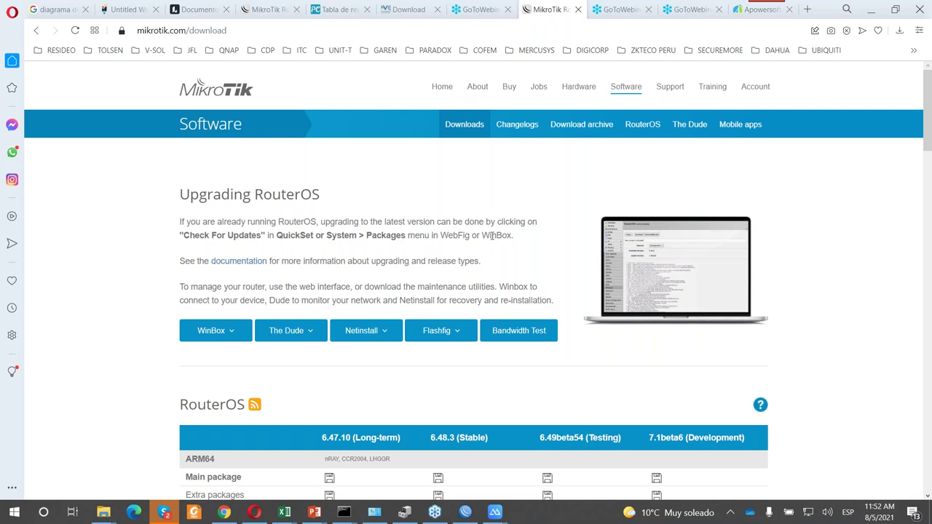
- Switch back to the Untitled Workspace Creately tab showing the RB2011 network diagram
key("alt+Tab")
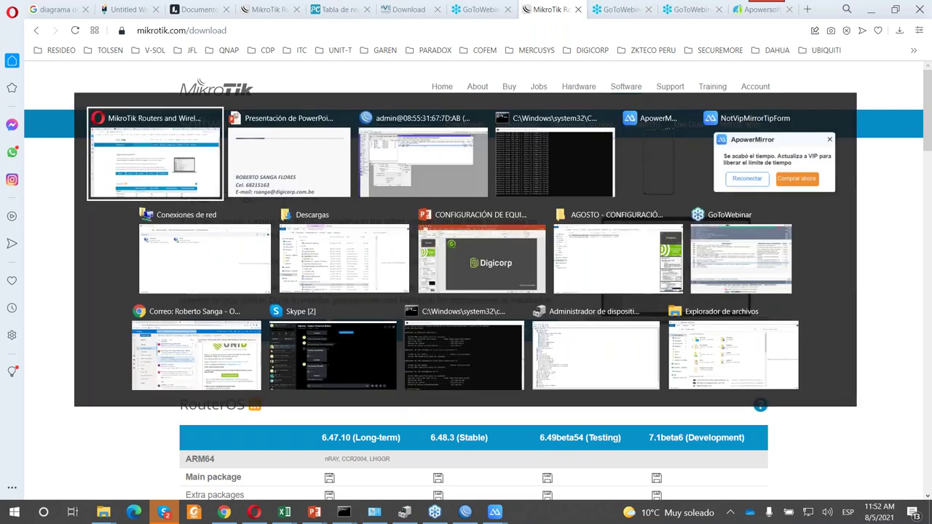
key("alt+shift+Tab")
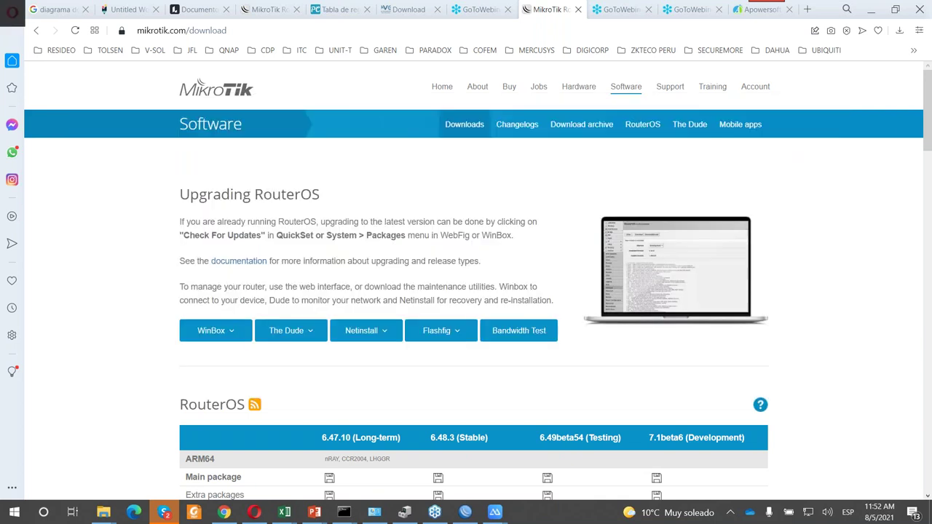
left_click(120, 16)
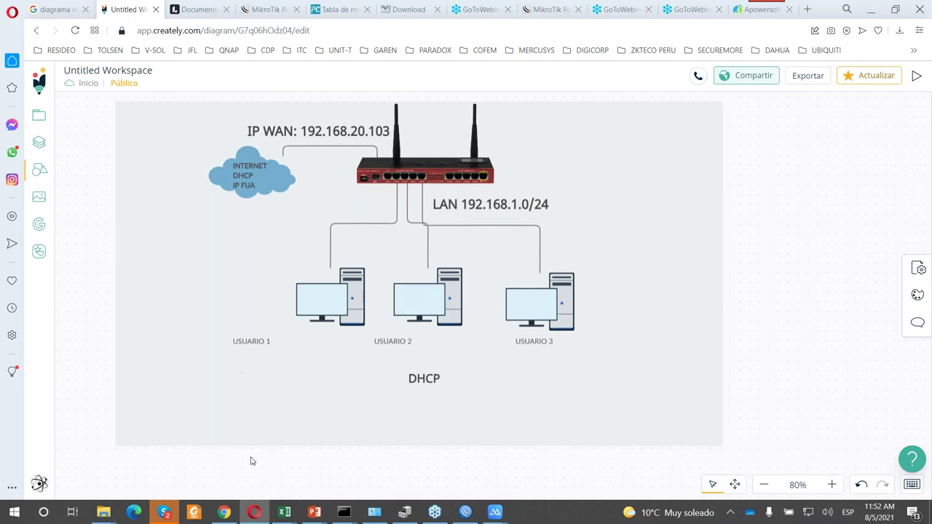
left_click(436, 514)
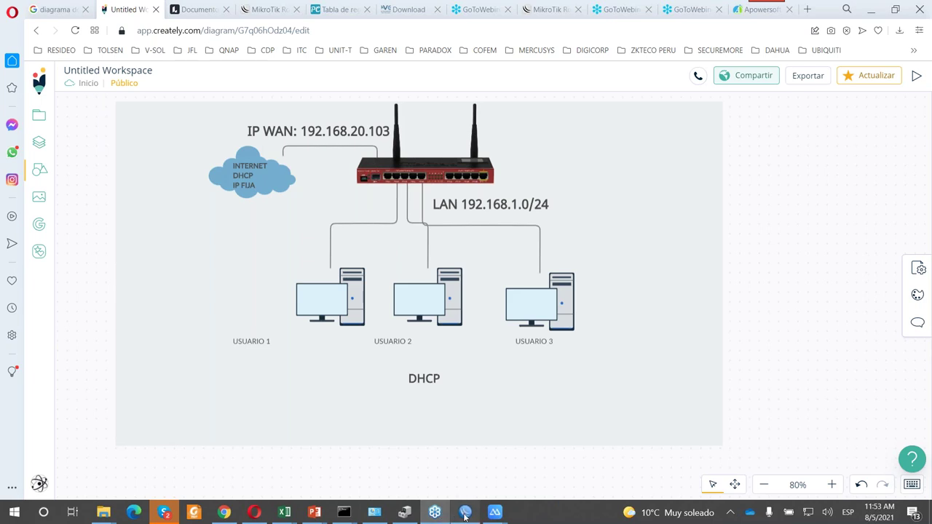
- In WinBox's Interface List, inspect the sfp1 interface settings and close them unchanged
left_click(465, 514)
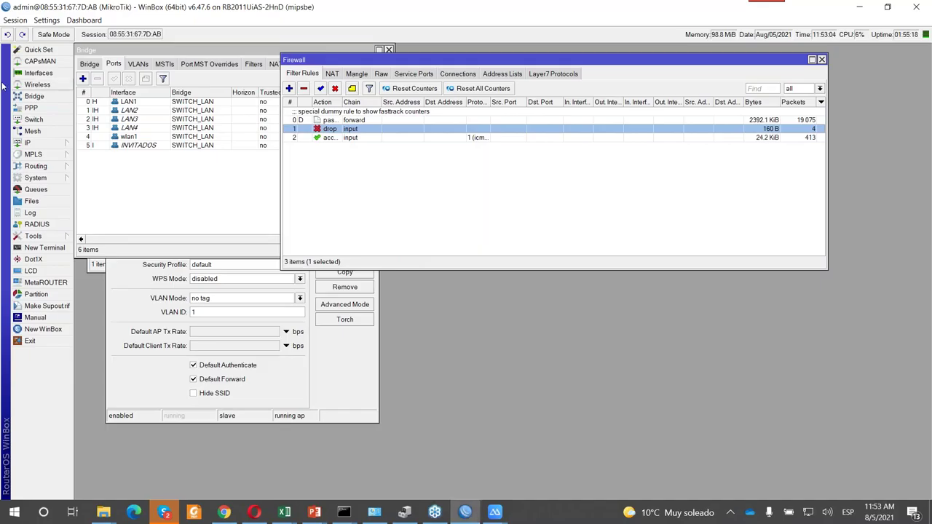
left_click(40, 73)
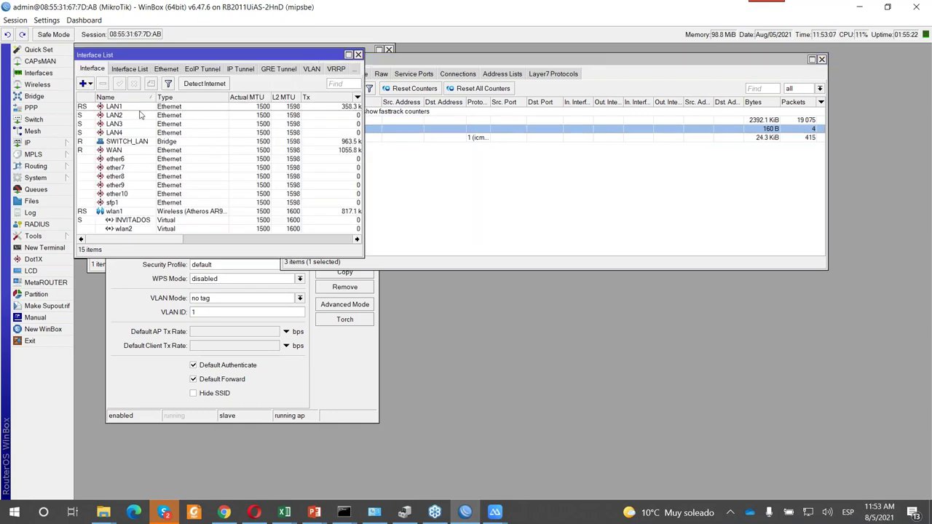
left_click(115, 202)
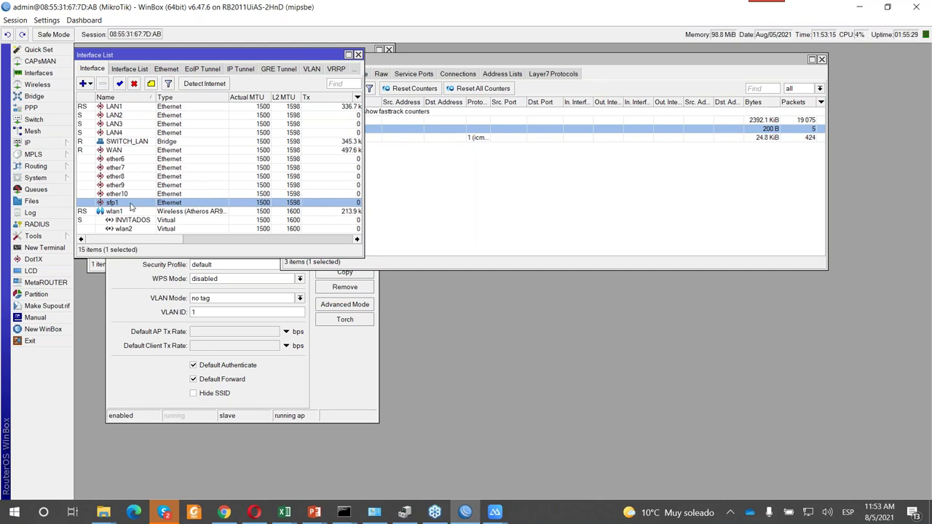
double_click(127, 203)
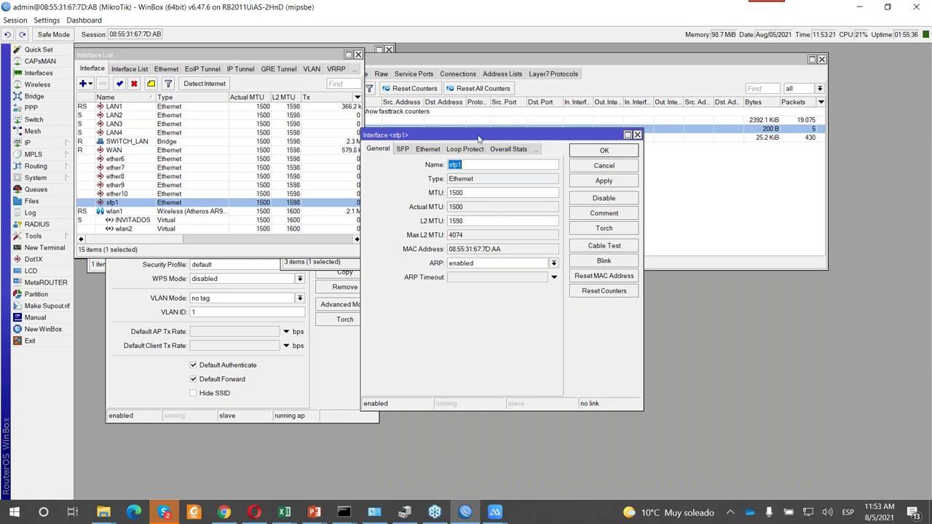
left_click_drag(479, 138, 350, 117)
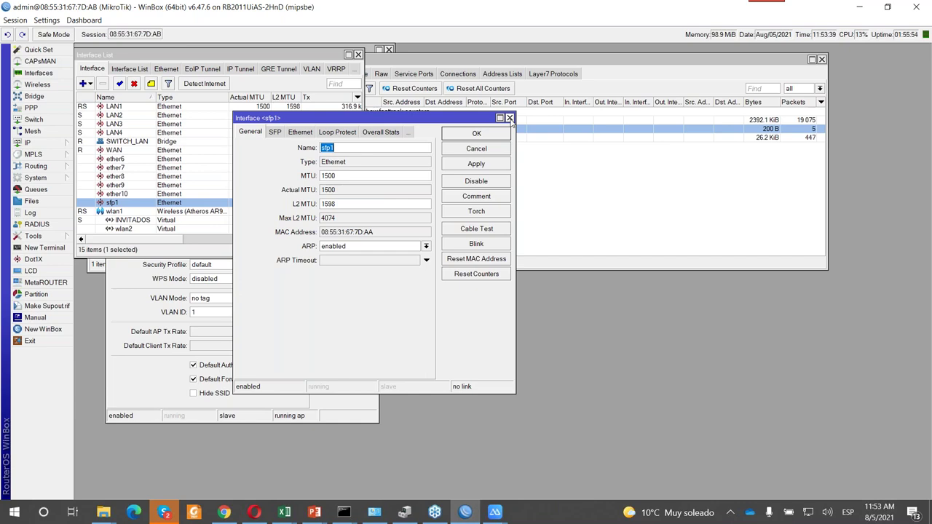
left_click(509, 119)
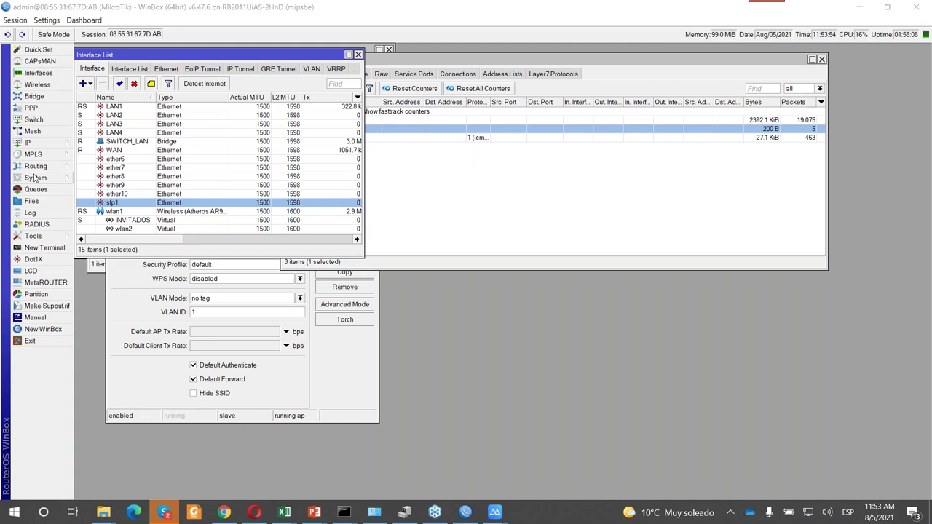
- Open the System log, browse the dhcp1 and wlan1 entries, then jump to the newest line
left_click(34, 179)
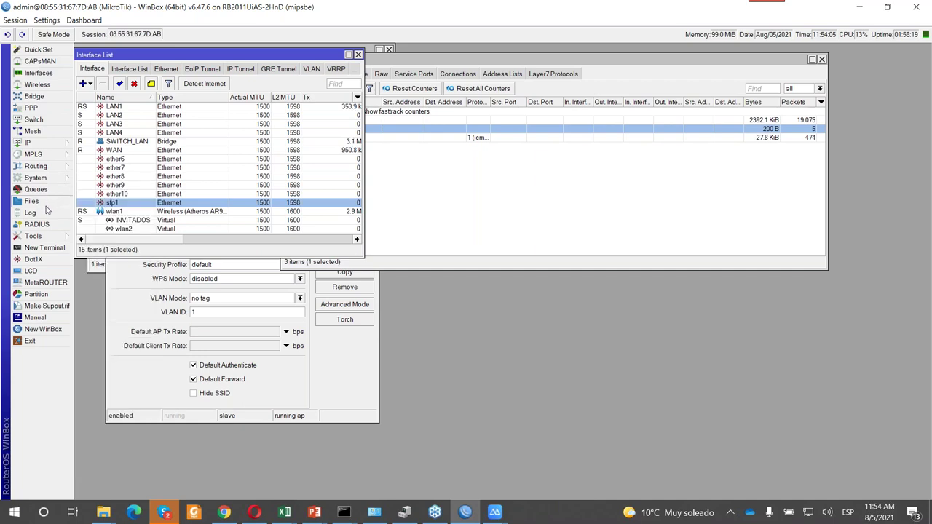
left_click(33, 214)
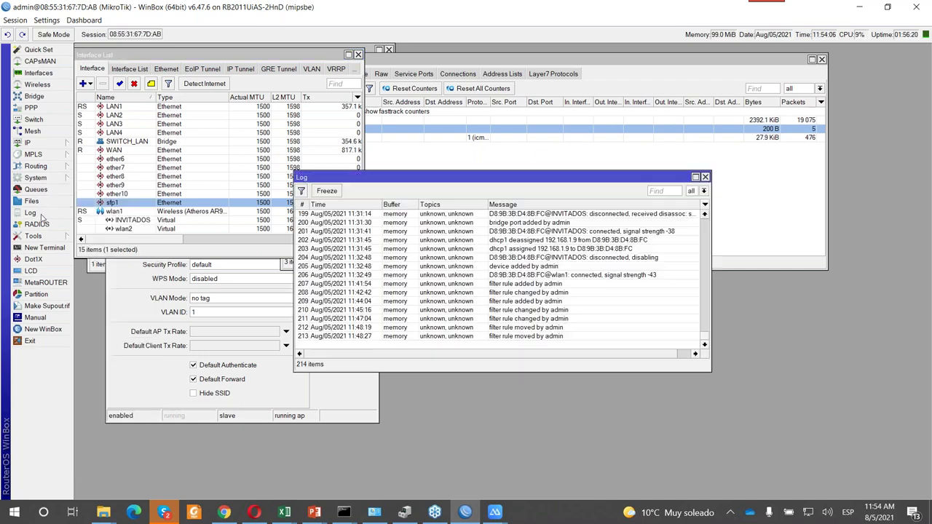
left_click_drag(407, 183, 248, 107)
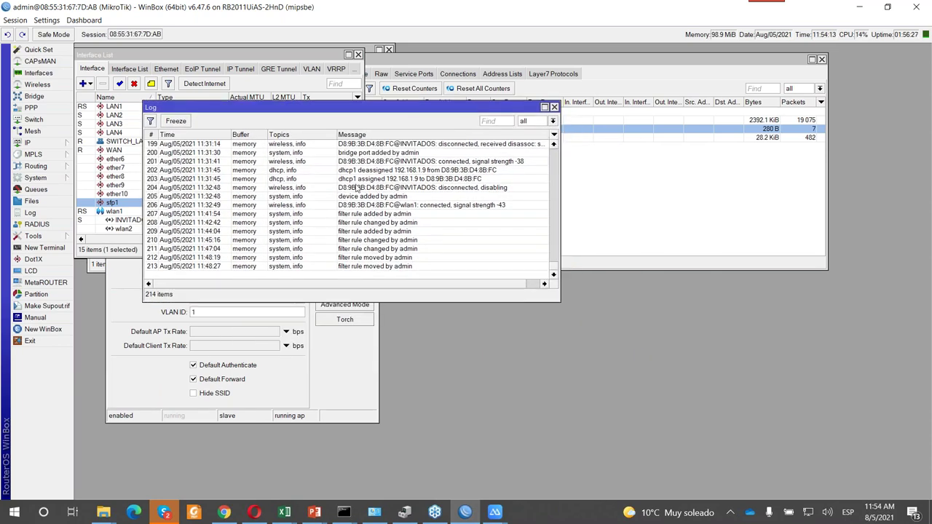
left_click(403, 198)
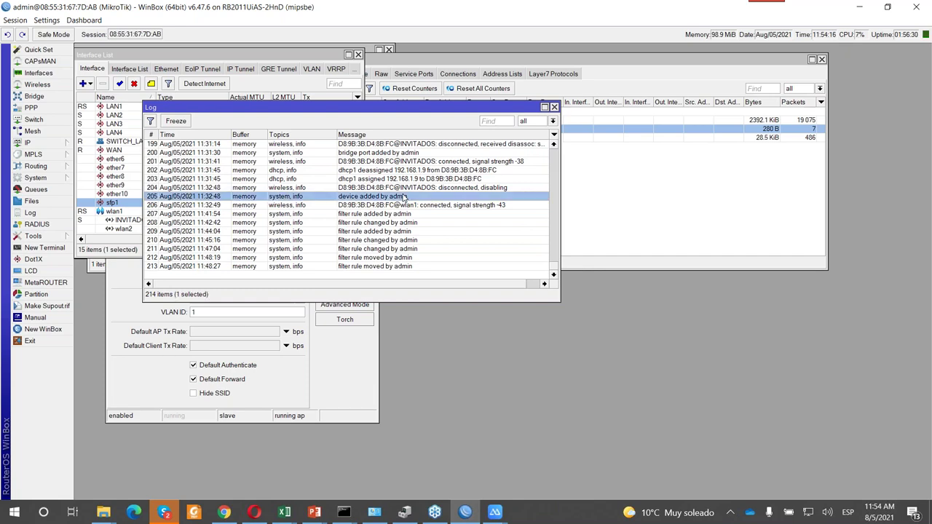
key("Up")
key("Up")
key("Up")
key("Up")
key("Up")
key("Up")
key("Up")
key("Up")
key("Up")
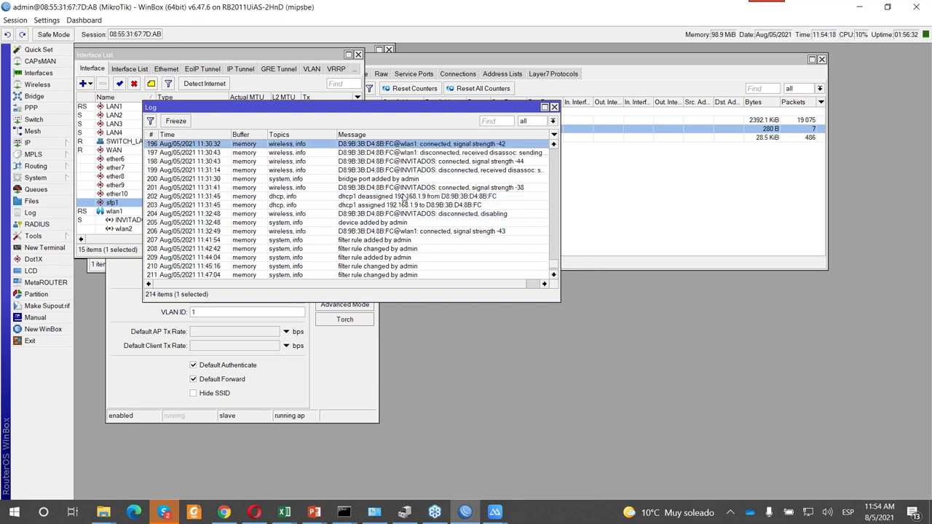
key("Up")
key("Up")
key("Up")
key("Up")
key("Up")
key("Down")
key("Down")
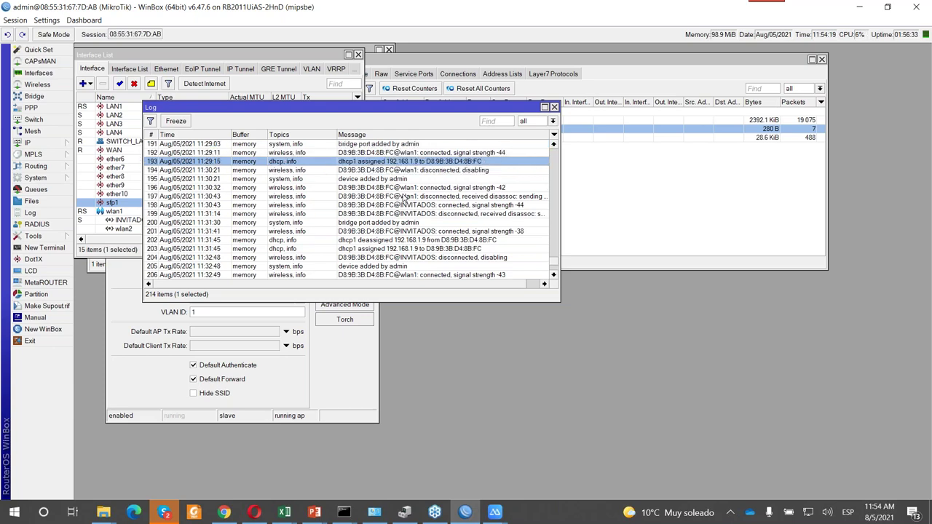
left_click(402, 196)
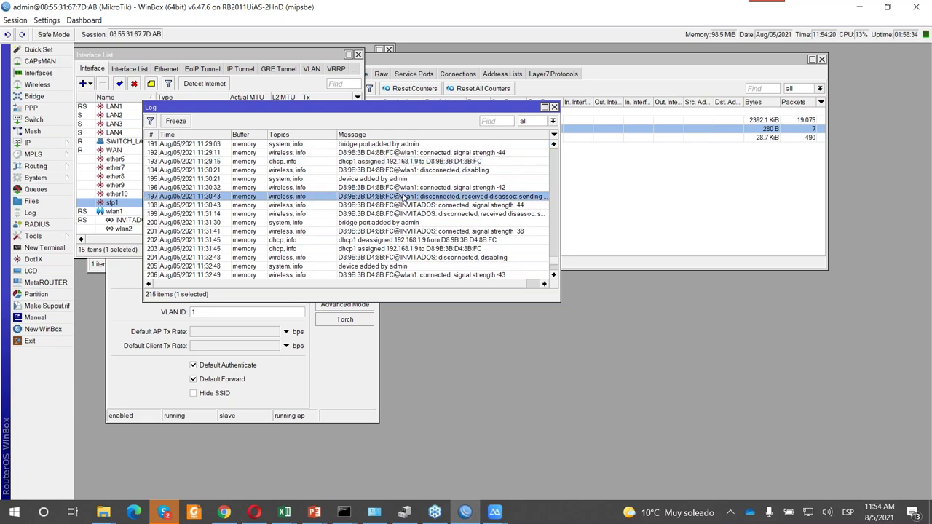
key("End")
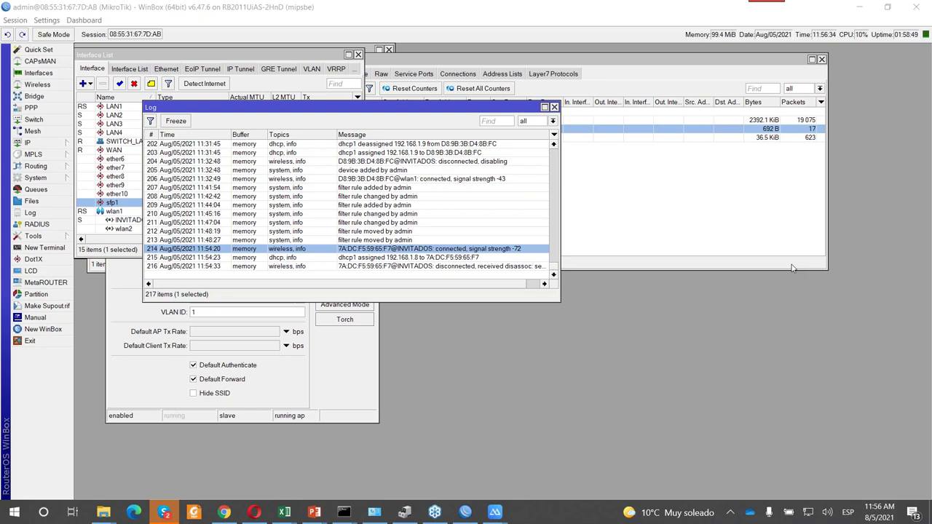
key("alt+Tab")
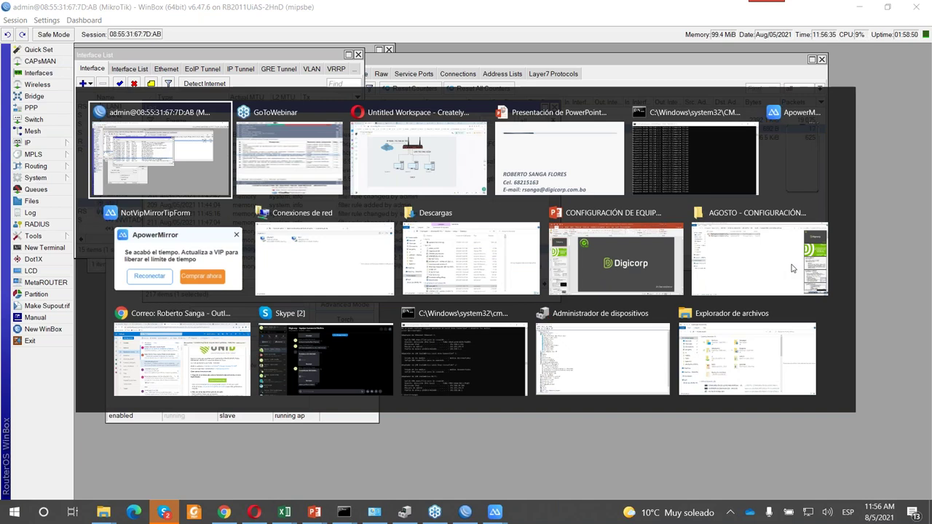
key("Tab")
key("Tab")
key("Tab")
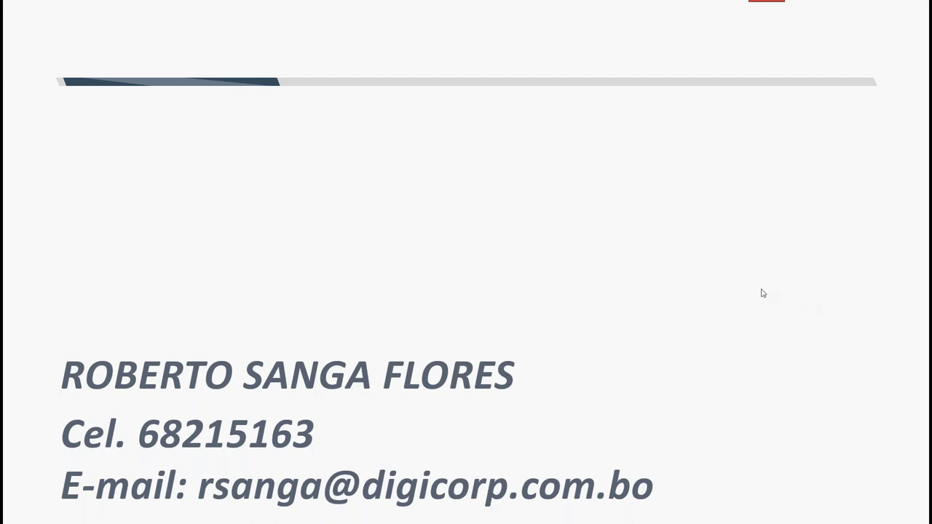
key("super+Tab")
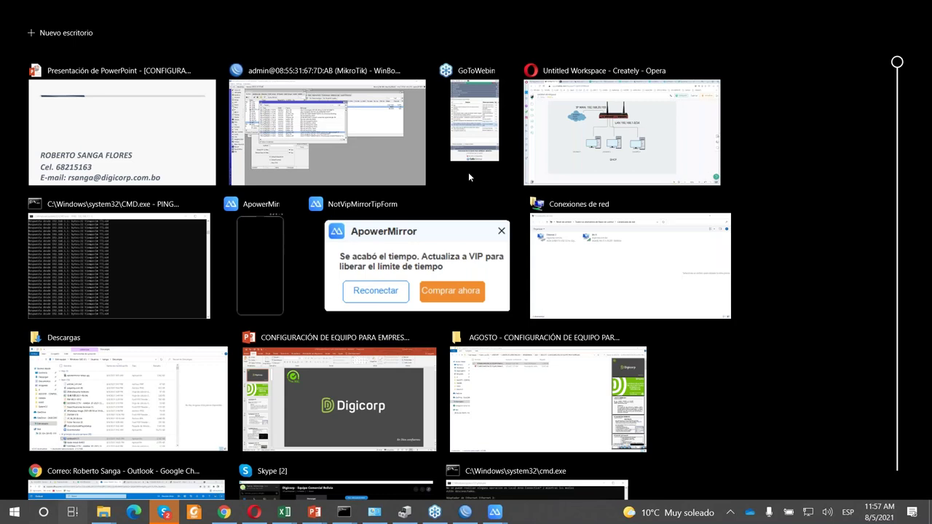
left_click(379, 139)
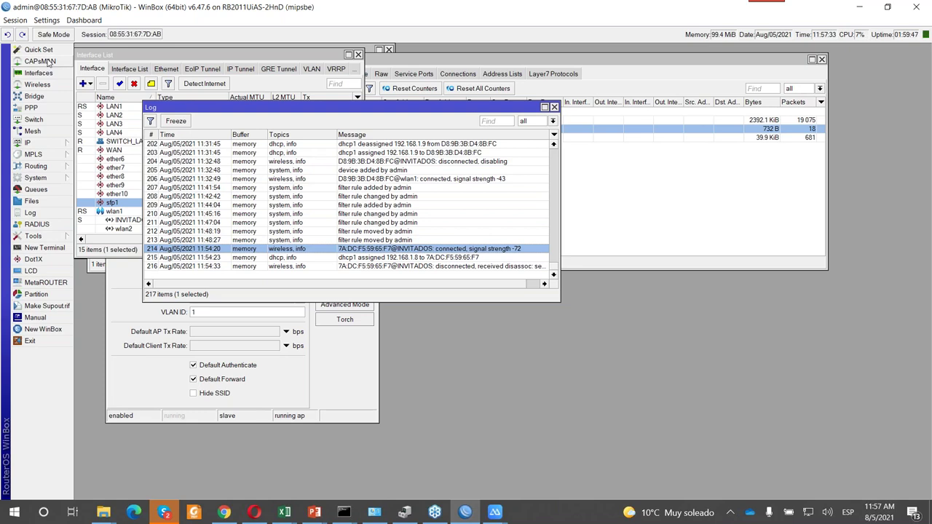
left_click(48, 62)
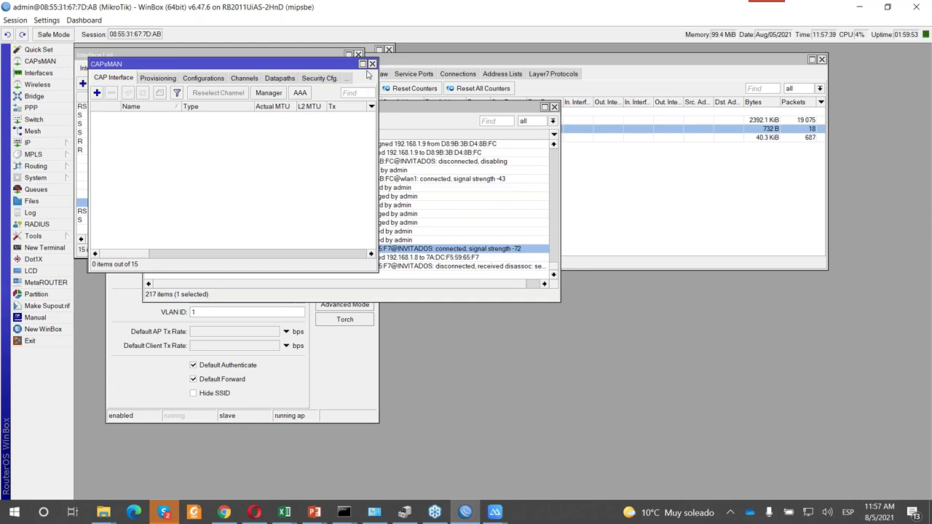
left_click(371, 64)
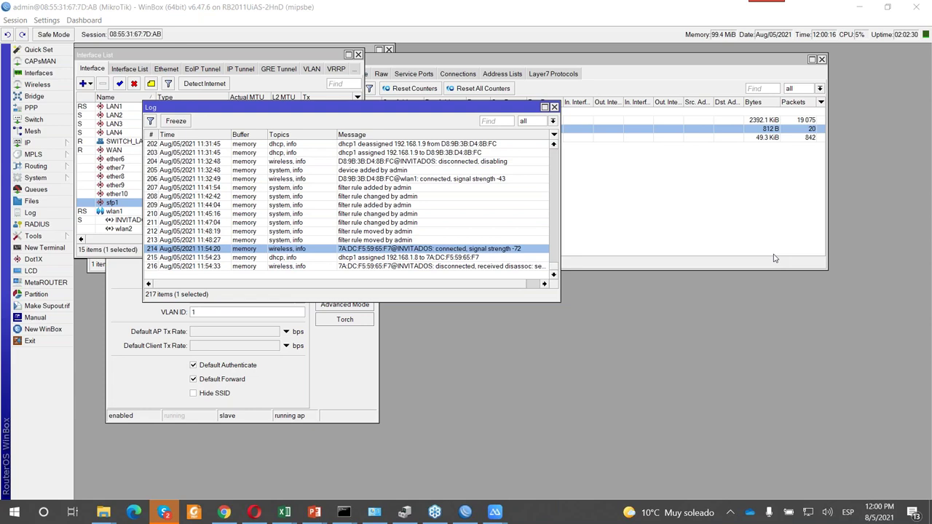
- Check the Creately diagram, then return to WinBox and close the Log window
key("alt+Tab")
left_click(553, 157)
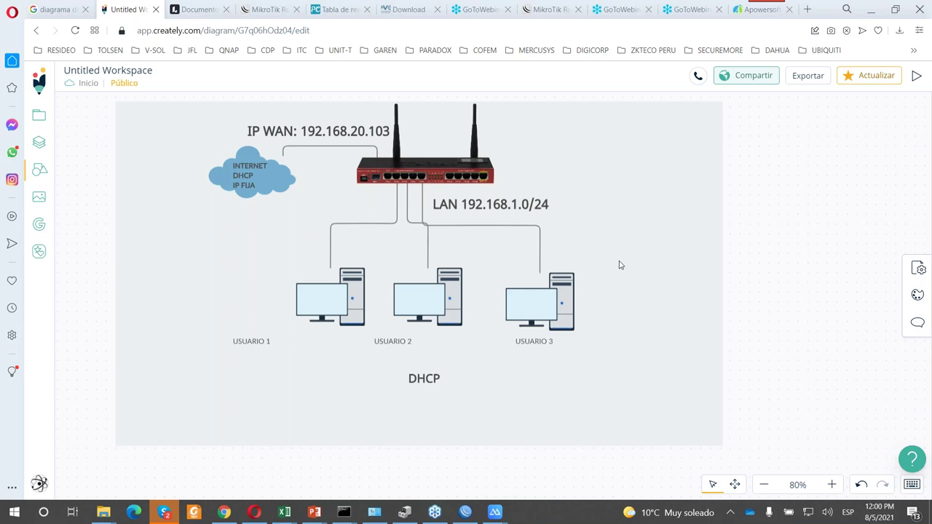
key("alt+Tab")
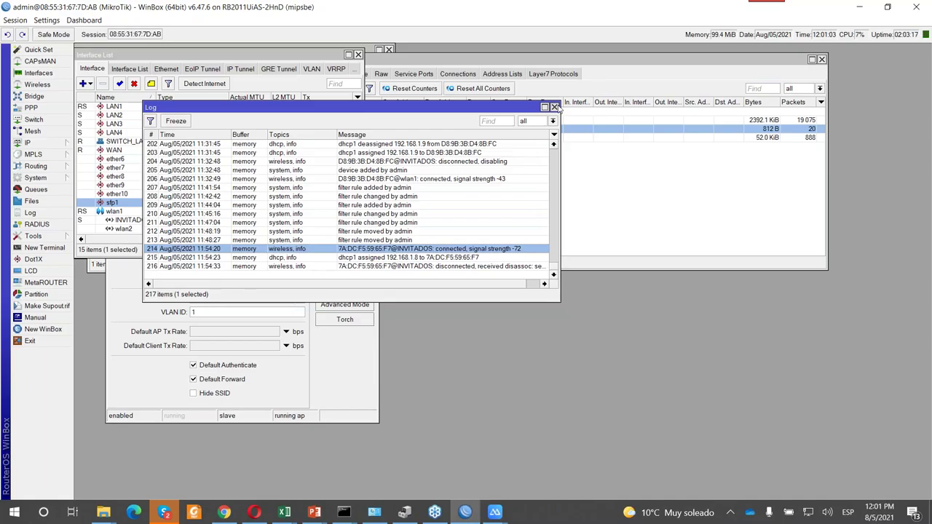
left_click(554, 107)
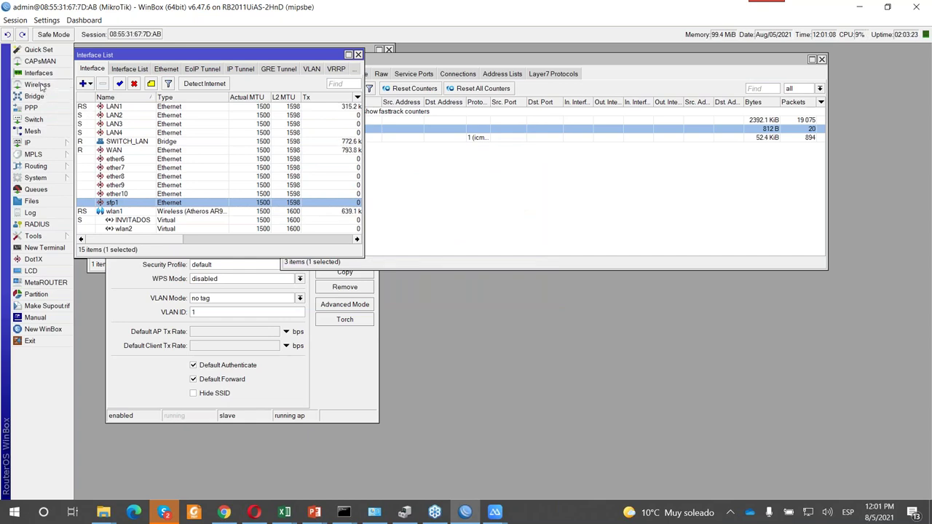
- Open Wireless Tables, then review ether10's properties in the Interface List without changes
left_click(40, 85)
left_click(41, 74)
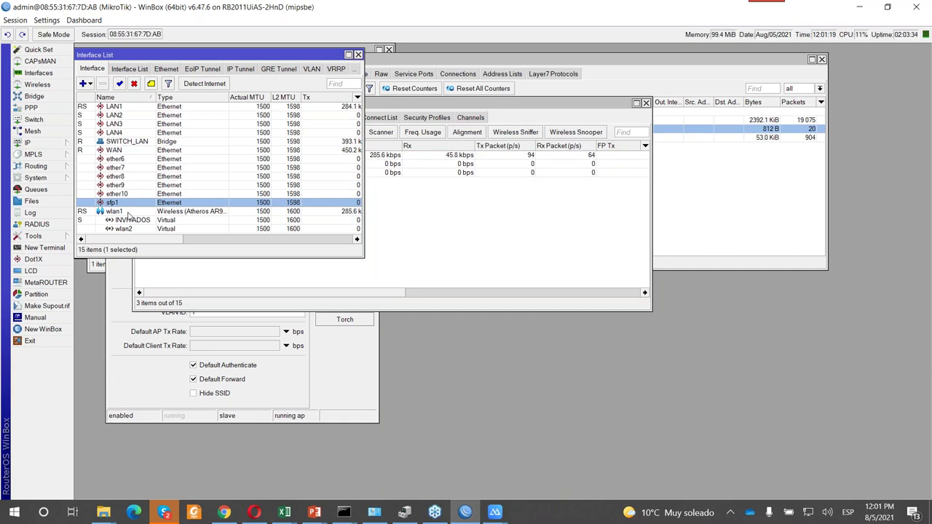
double_click(132, 194)
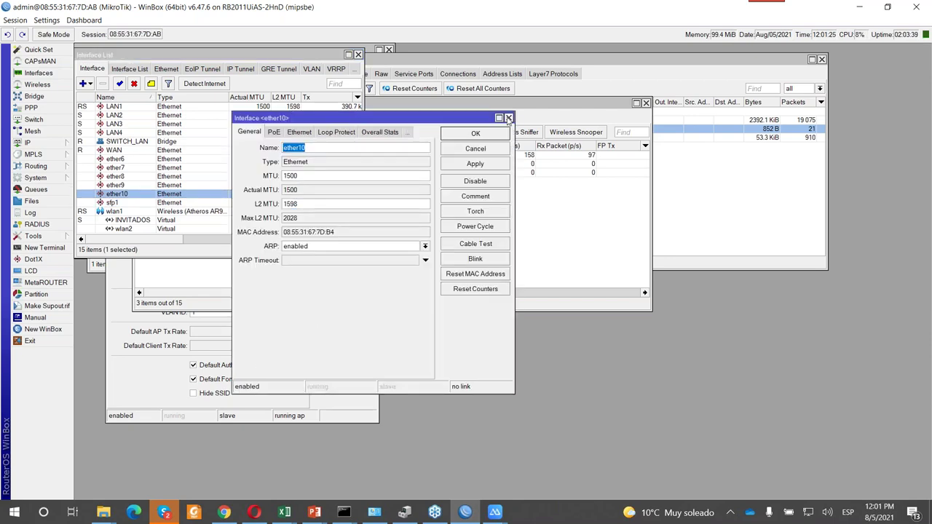
left_click(508, 118)
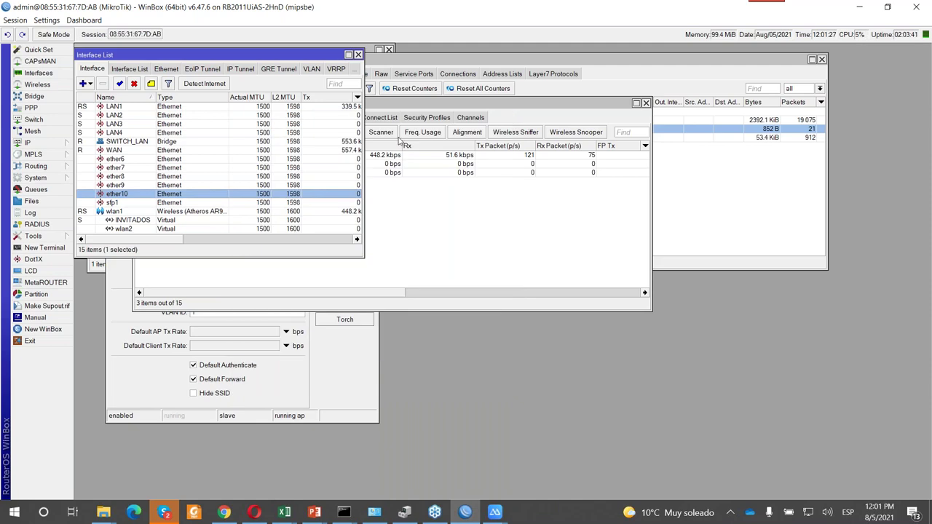
- Browse the Wireless Tables Registration, Connect List and Access List tabs, ending on Registration
left_click(473, 218)
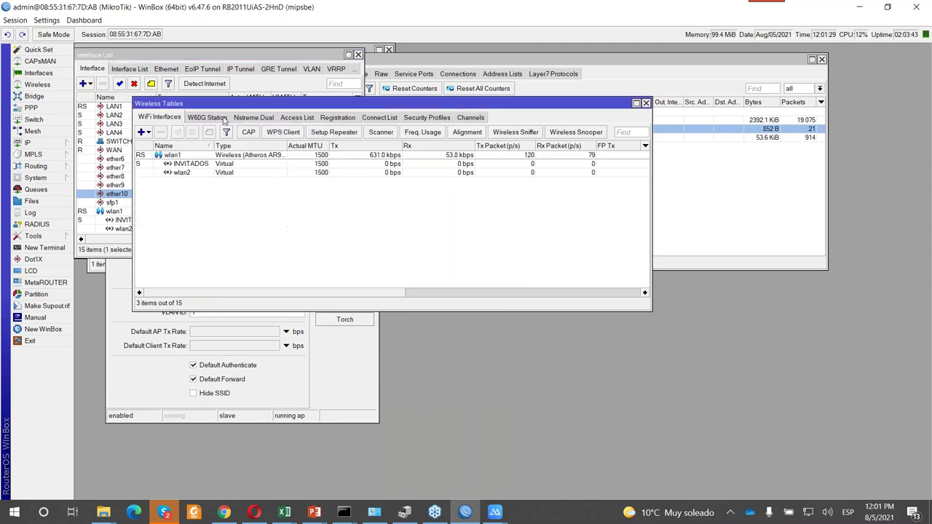
left_click(329, 119)
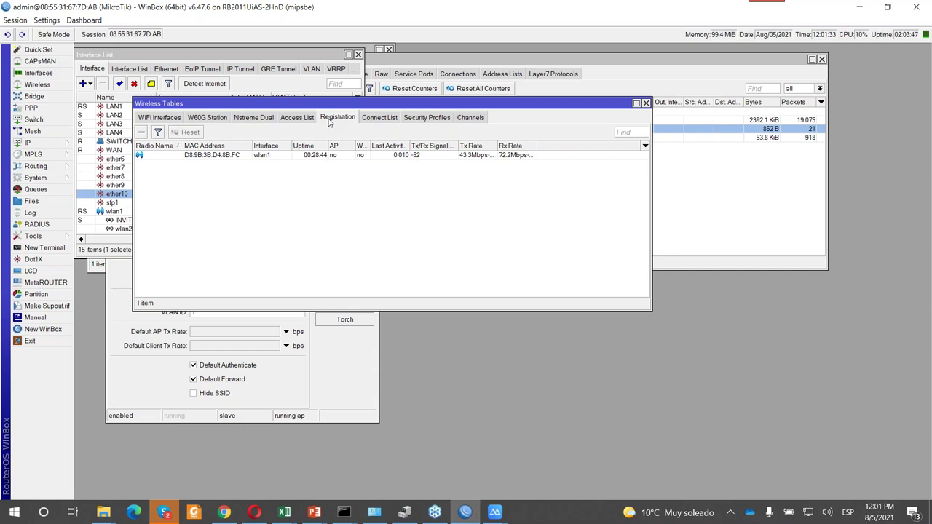
left_click(379, 118)
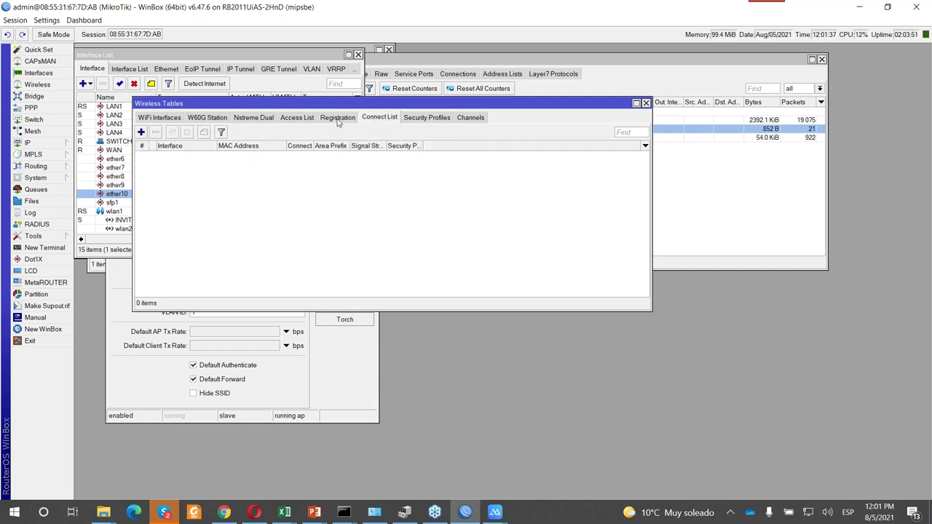
left_click(338, 118)
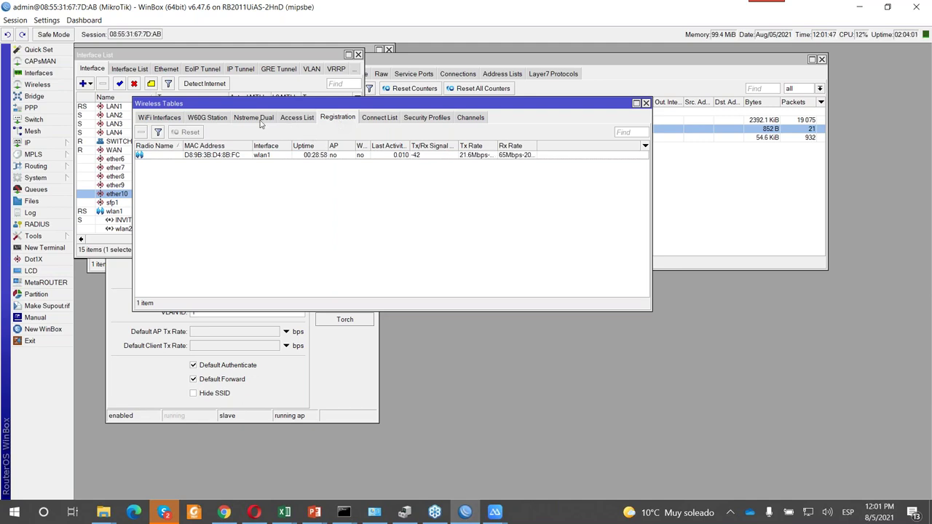
left_click(295, 118)
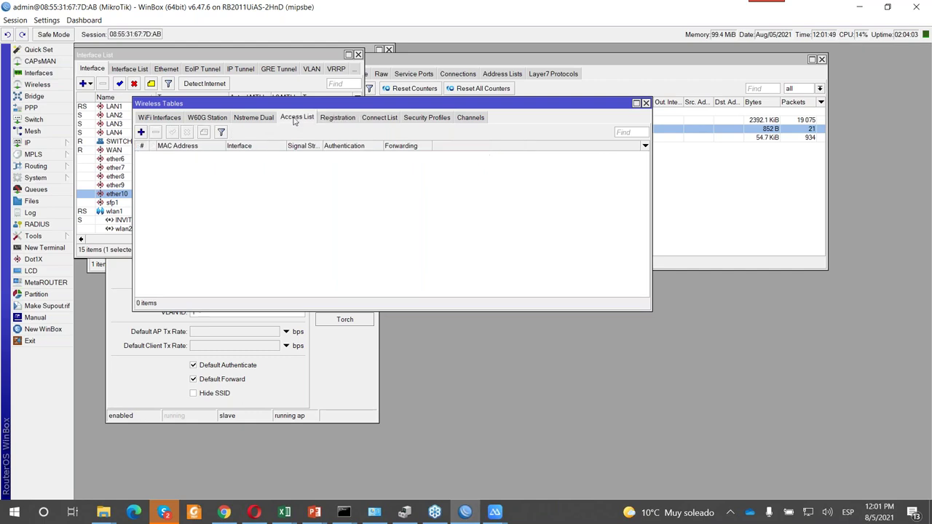
left_click(335, 119)
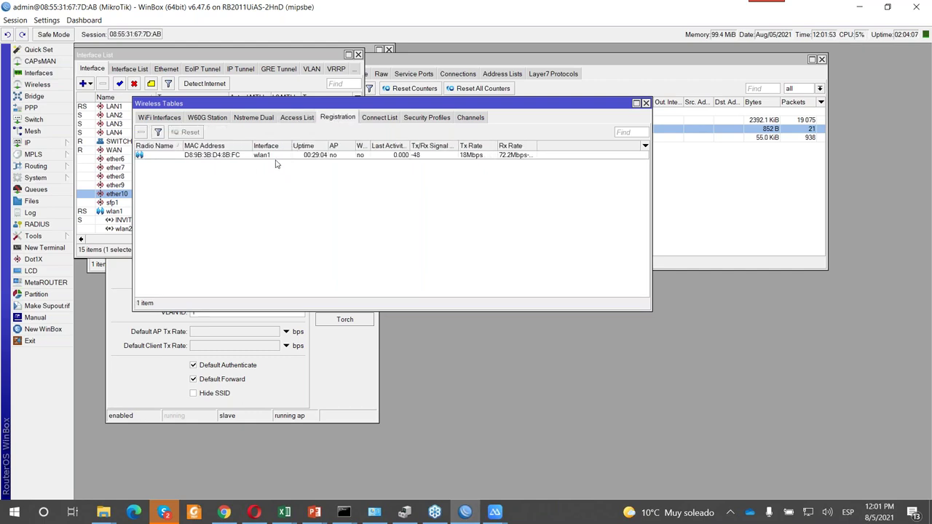
- Inspect the registered wlan1 client's details, including its transmit limit, and close them
double_click(229, 157)
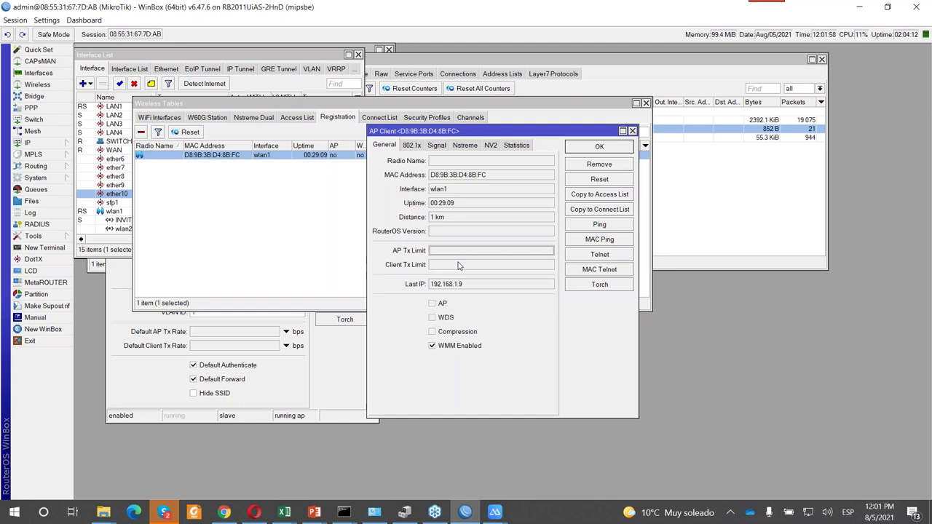
left_click(459, 266)
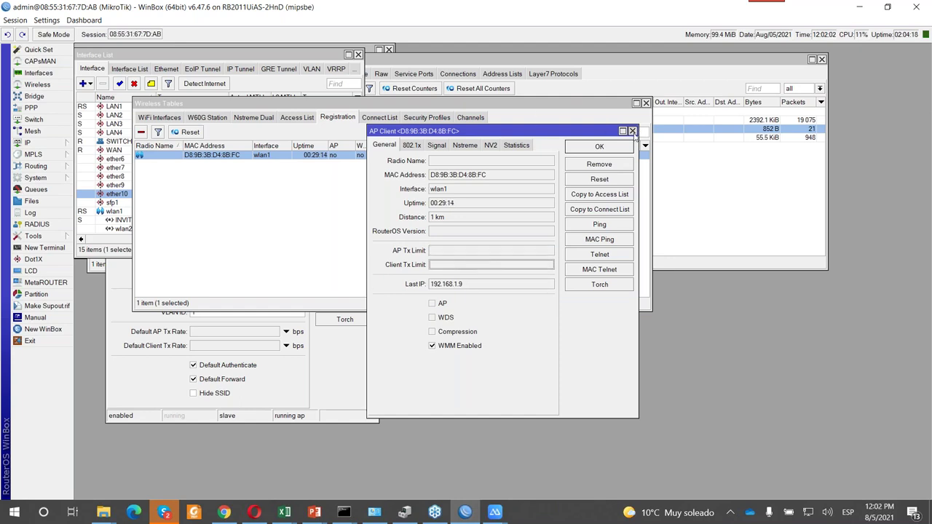
left_click(632, 131)
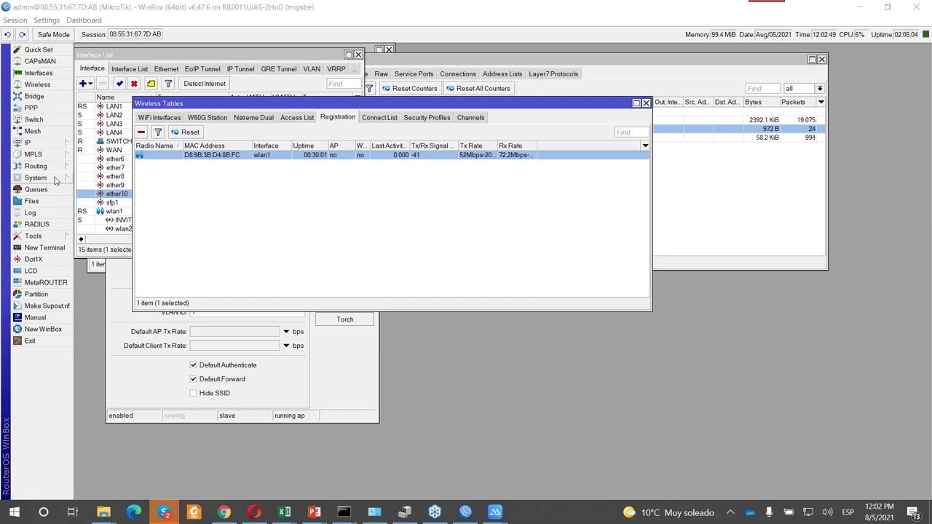
left_click(65, 237)
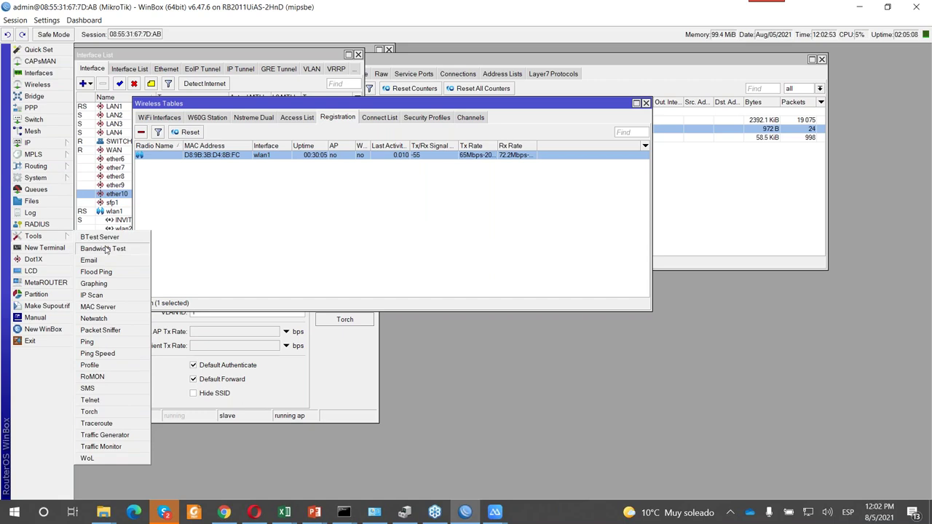
left_click(95, 284)
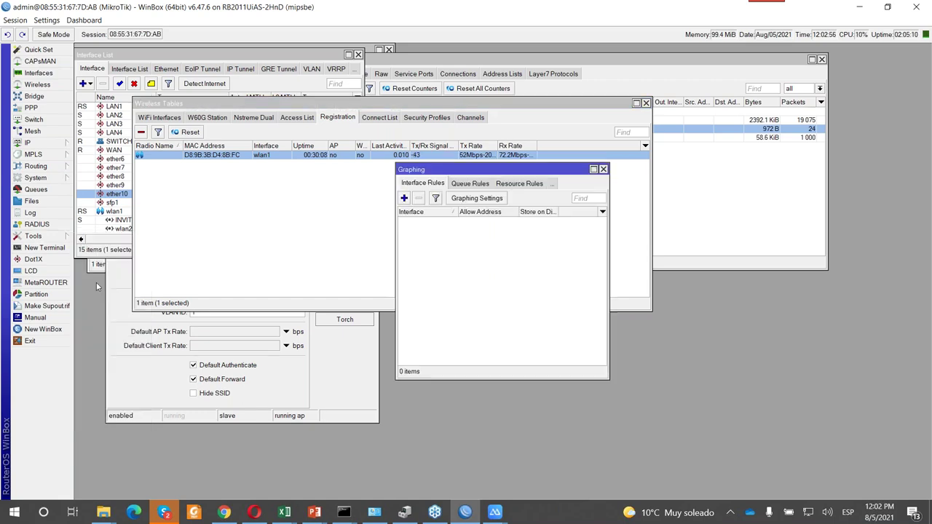
left_click(404, 199)
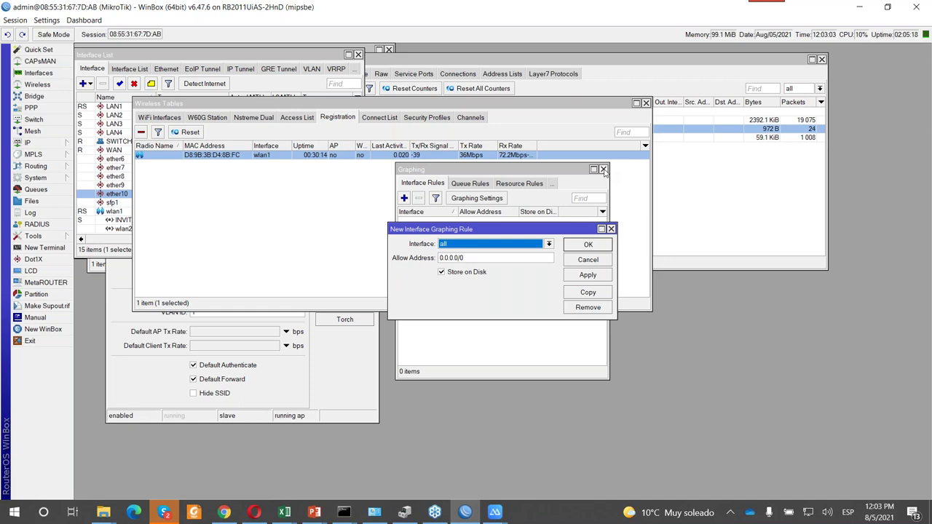
left_click(604, 170)
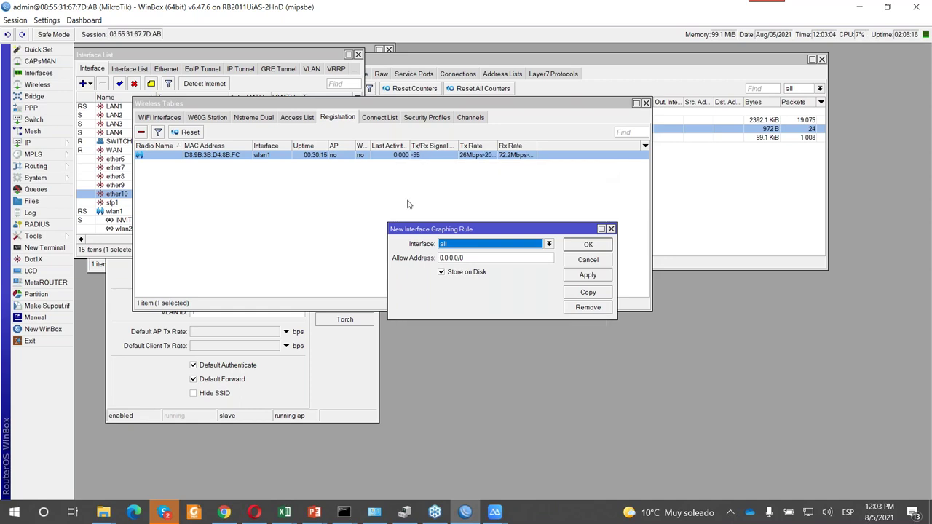
left_click(610, 229)
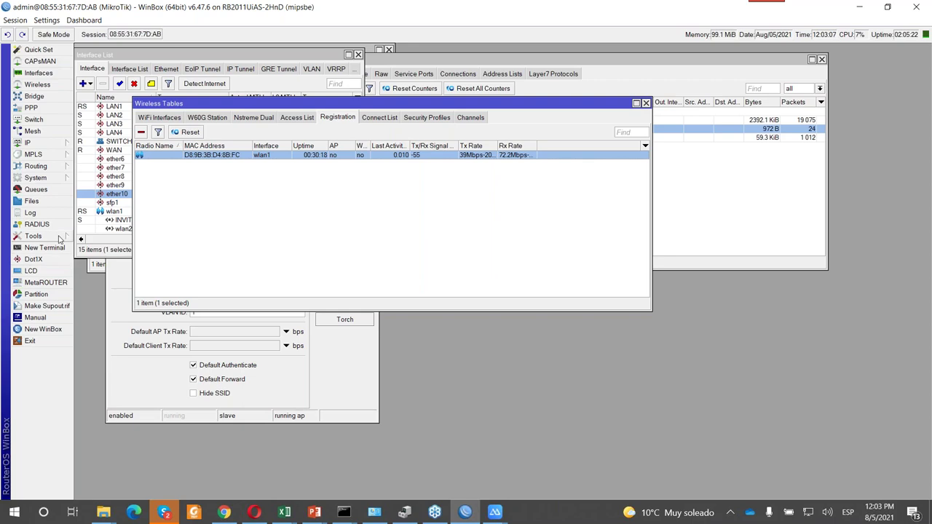
- Create traffic monitor tmon1 on WAN for transmitted traffic above 1M
left_click(59, 239)
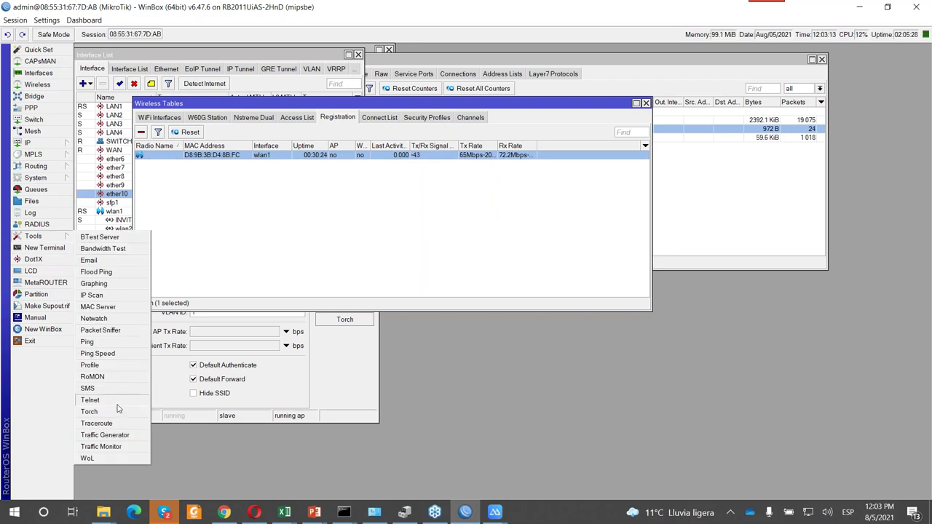
left_click(102, 446)
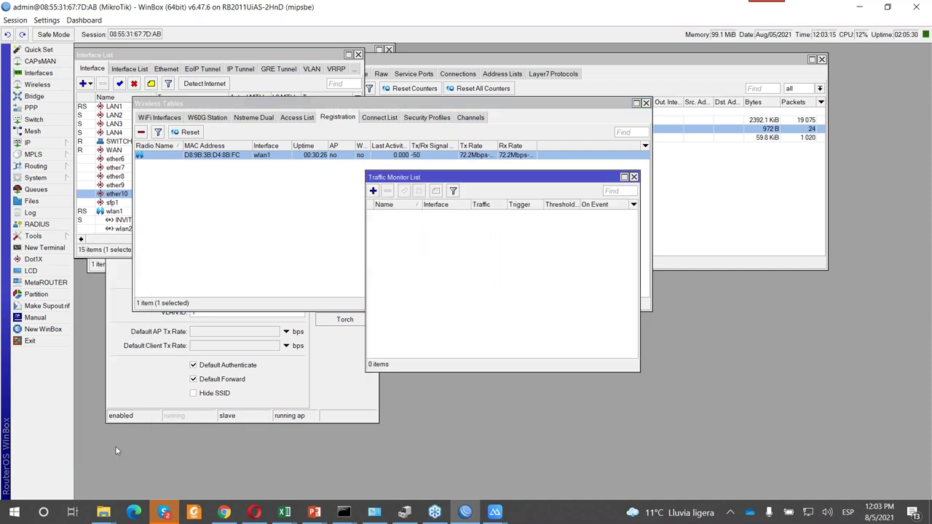
left_click(373, 191)
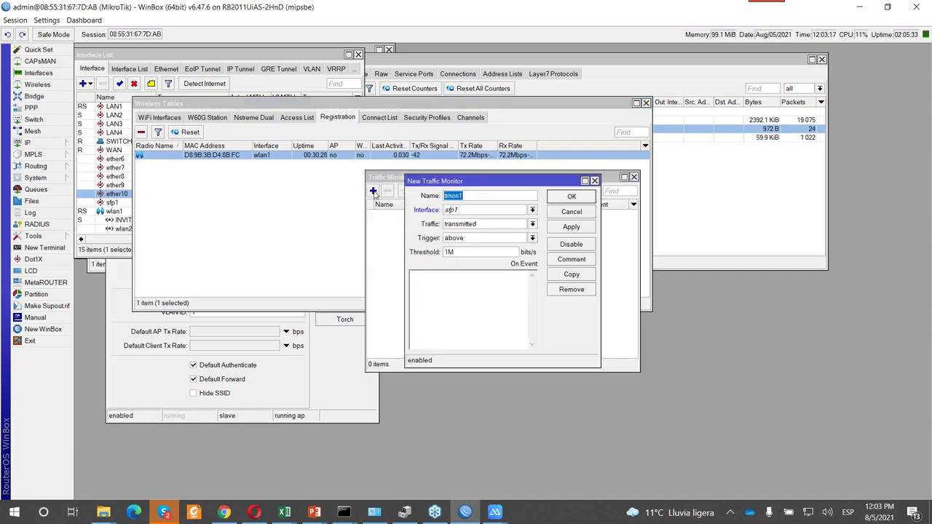
left_click(532, 210)
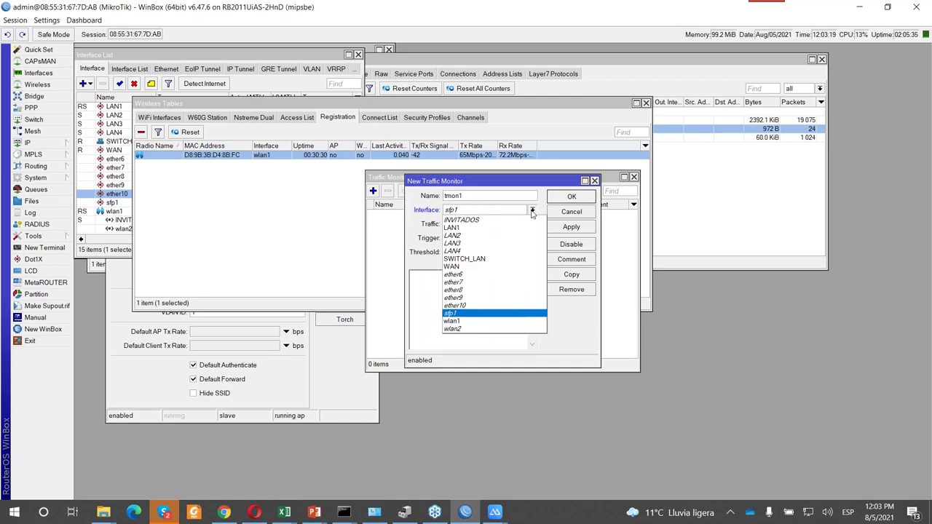
left_click(467, 268)
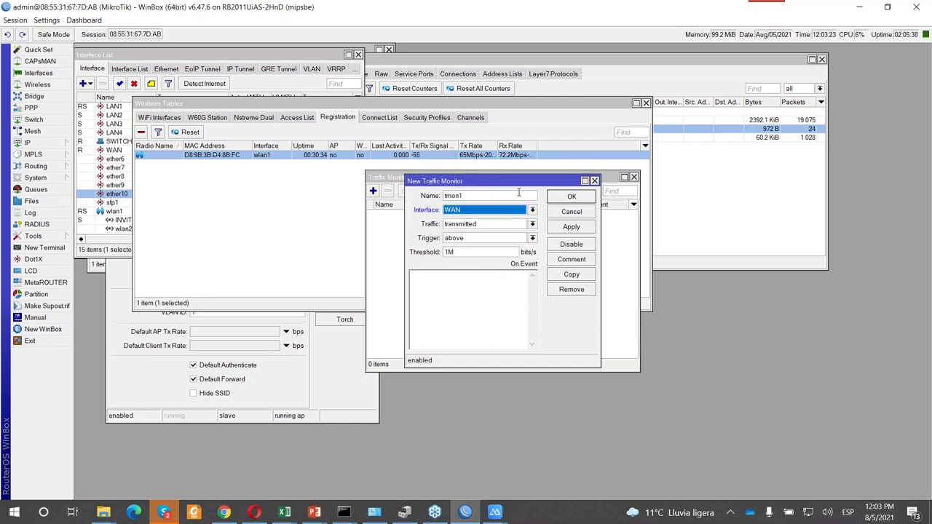
left_click(571, 227)
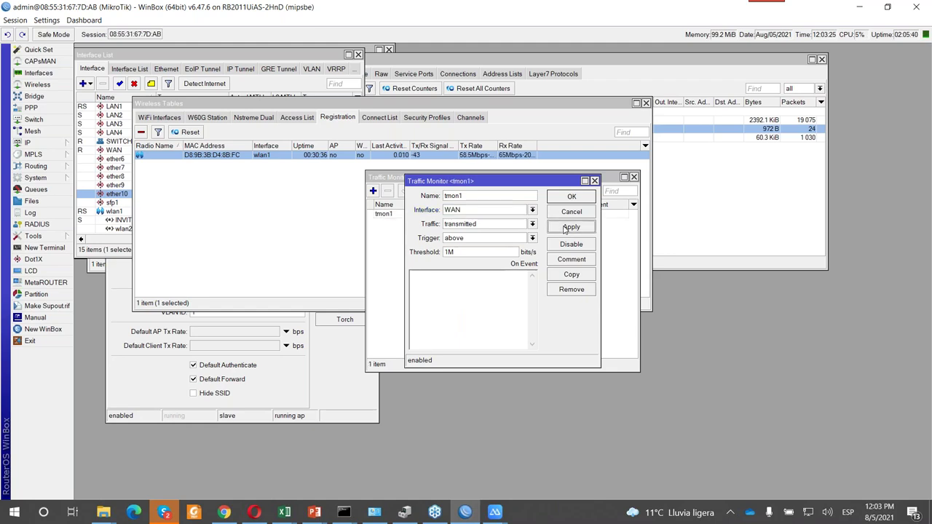
left_click(570, 198)
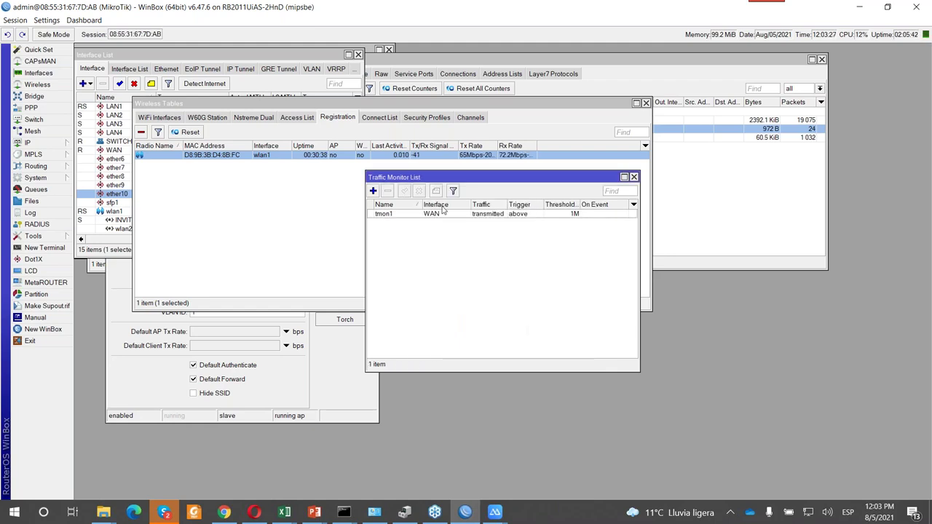
- Review tmon1's settings, then close the Traffic Monitor List
double_click(400, 215)
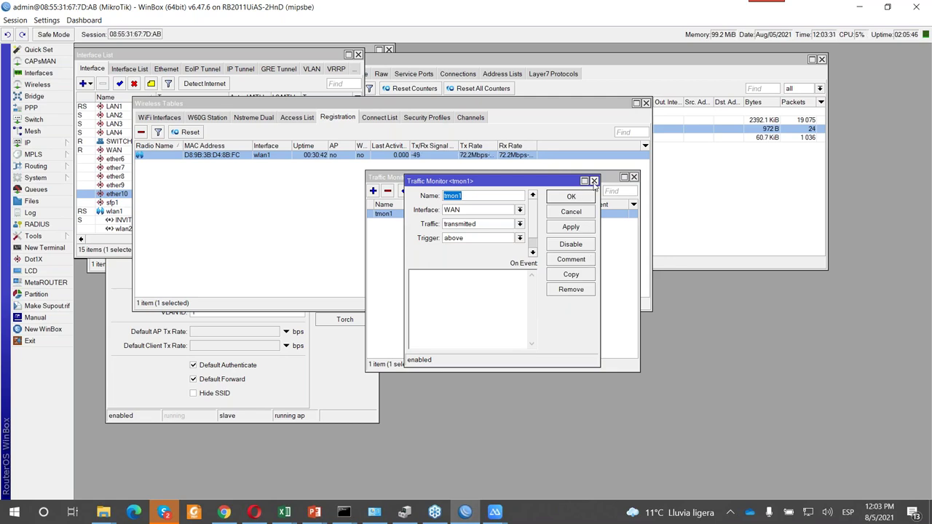
left_click(594, 181)
left_click_drag(554, 178, 396, 187)
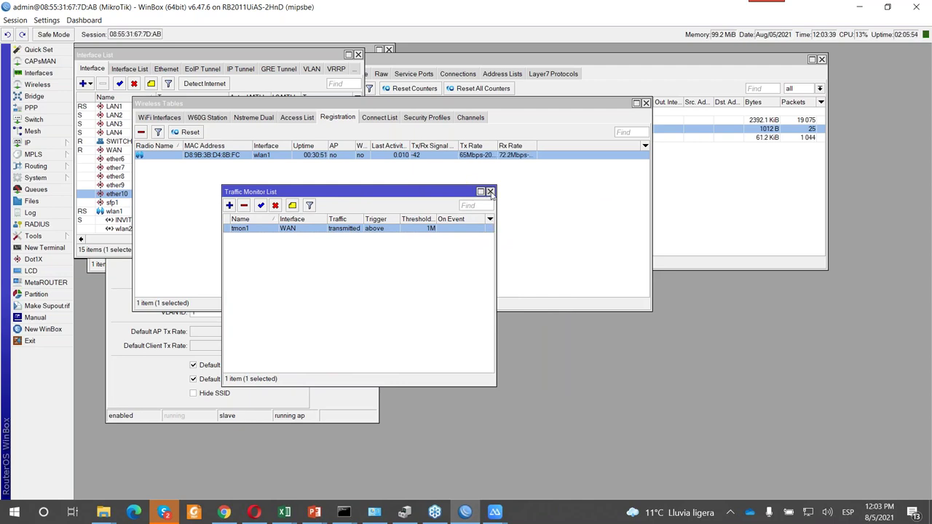
left_click(490, 192)
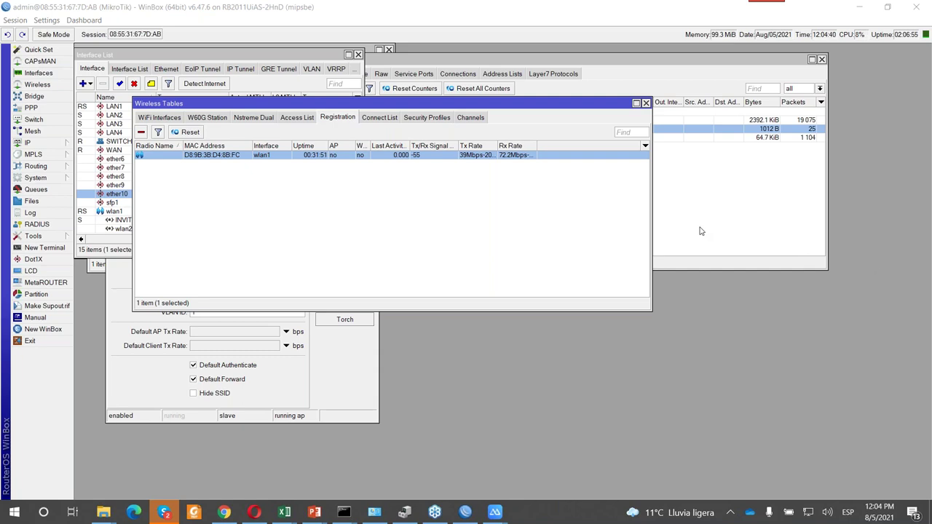
- Switch to the browser and scroll through the MikroTik downloads page
key("alt+Tab")
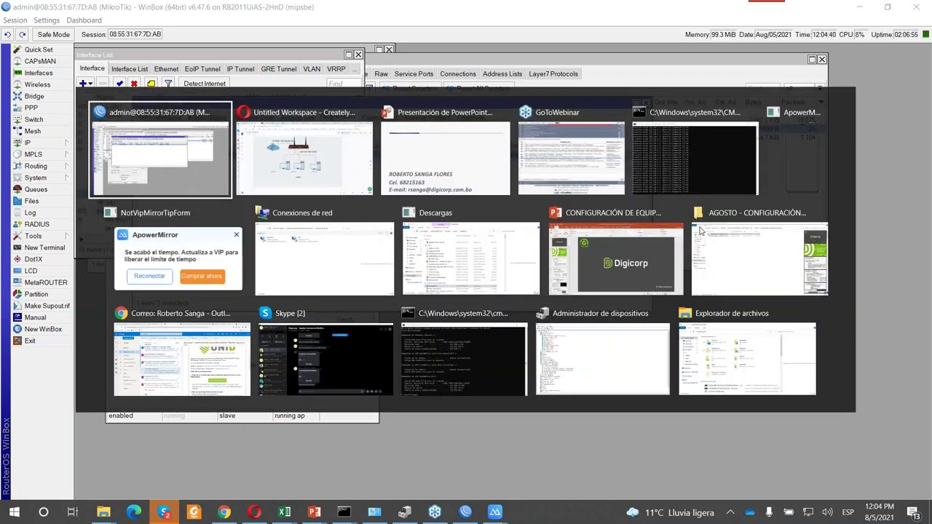
key("Tab")
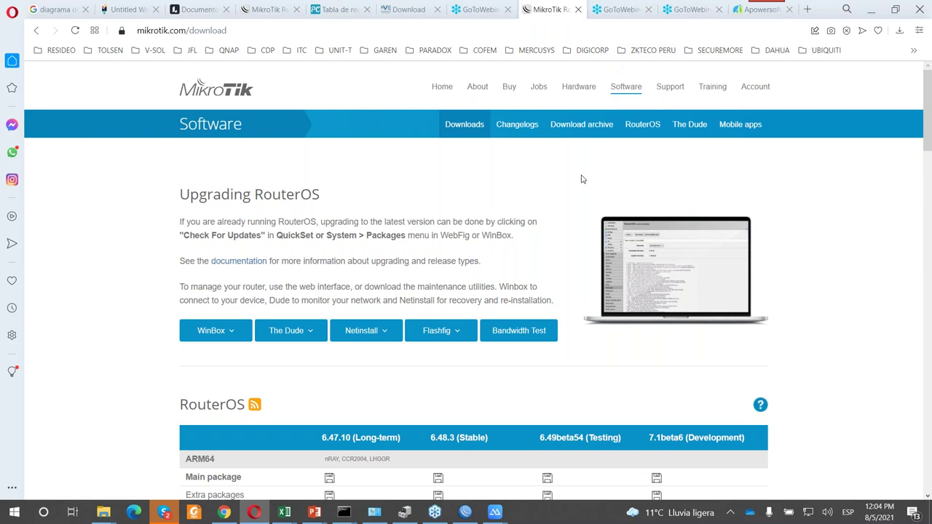
left_click_drag(927, 102, 928, 234)
scroll(851, 138, "up", 20)
scroll(859, 120, "down", 3)
scroll(859, 119, "up", 3)
- Download the Bandwidth Test utility btest.exe into Downloads and return to WinBox
left_click(519, 331)
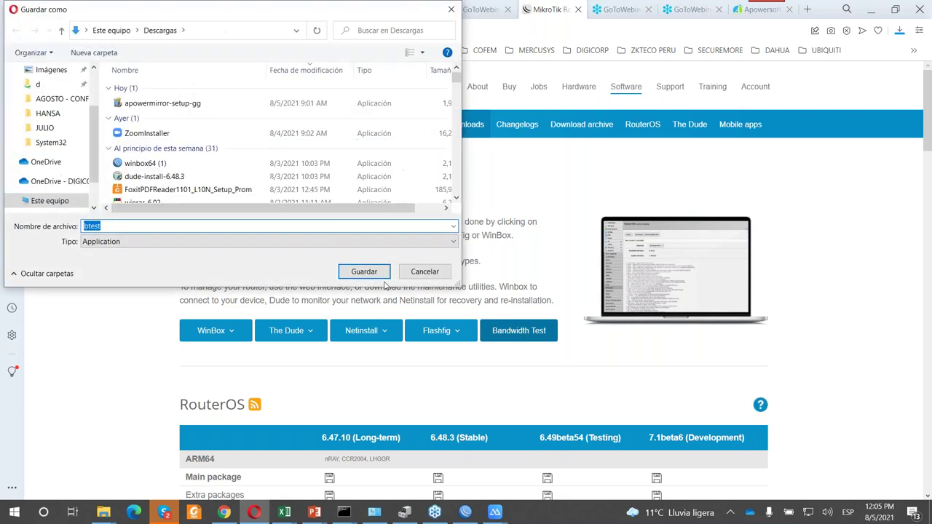
left_click(364, 272)
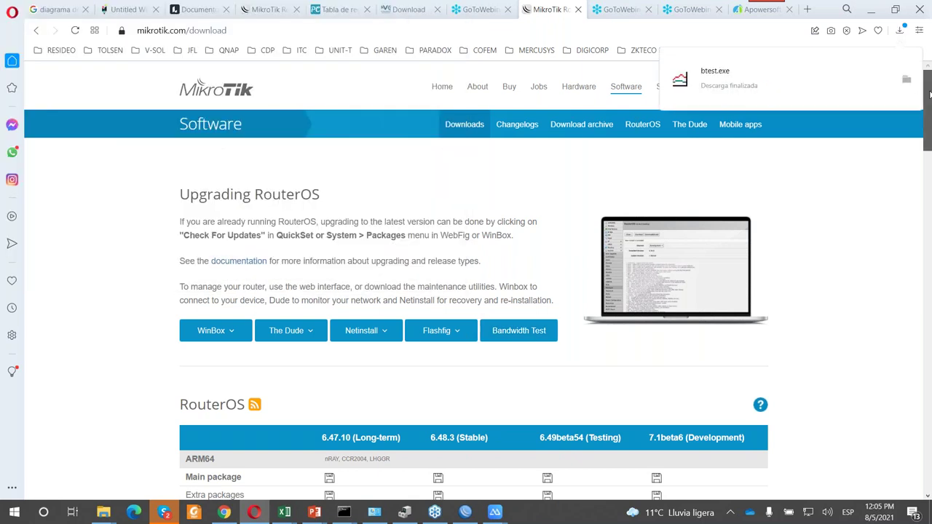
mouse_move(930, 96)
left_mouse_down()
mouse_move(930, 120)
mouse_move(929, 105)
left_mouse_up()
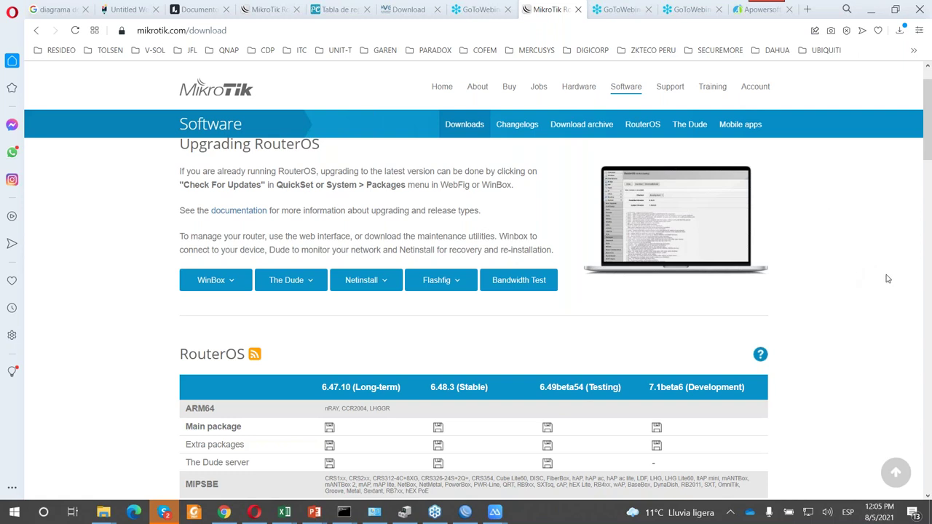
key("alt+Tab")
key("Tab")
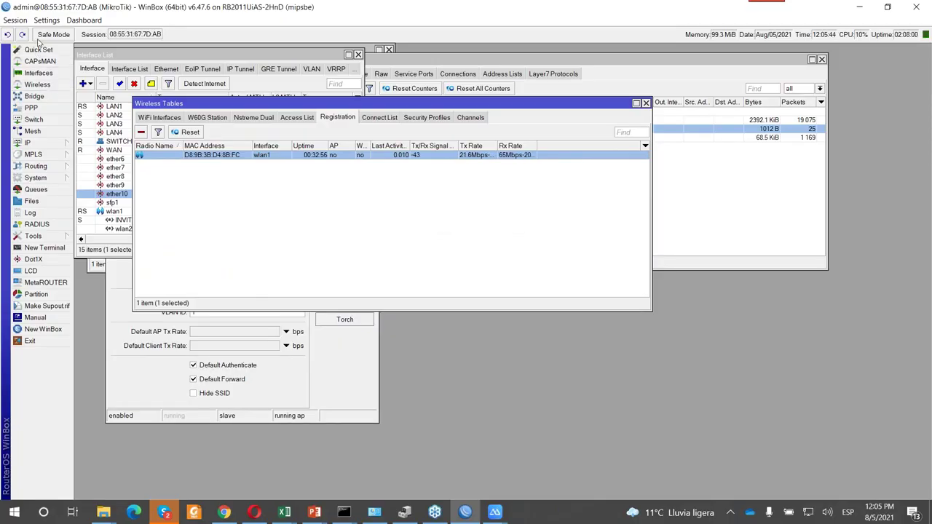
- Disconnect the WinBox session from the router via the Session menu
left_click(12, 20)
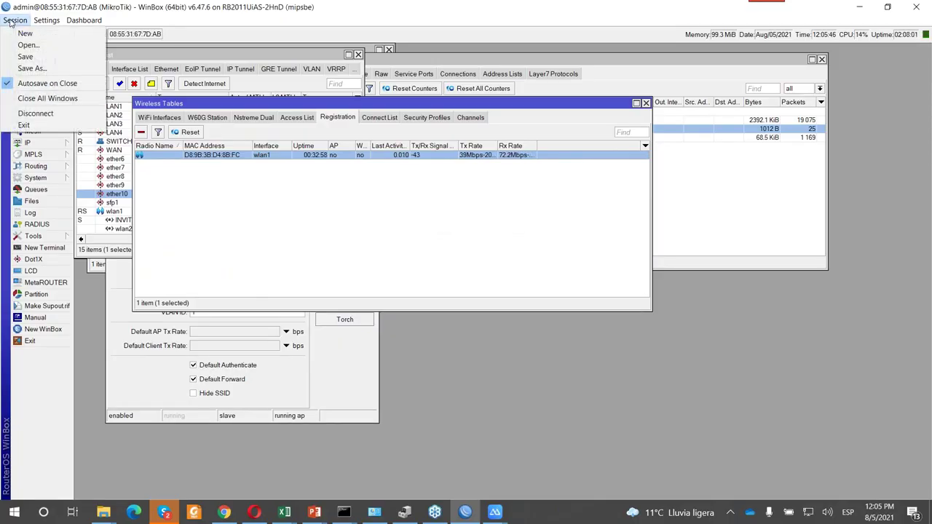
left_click(48, 114)
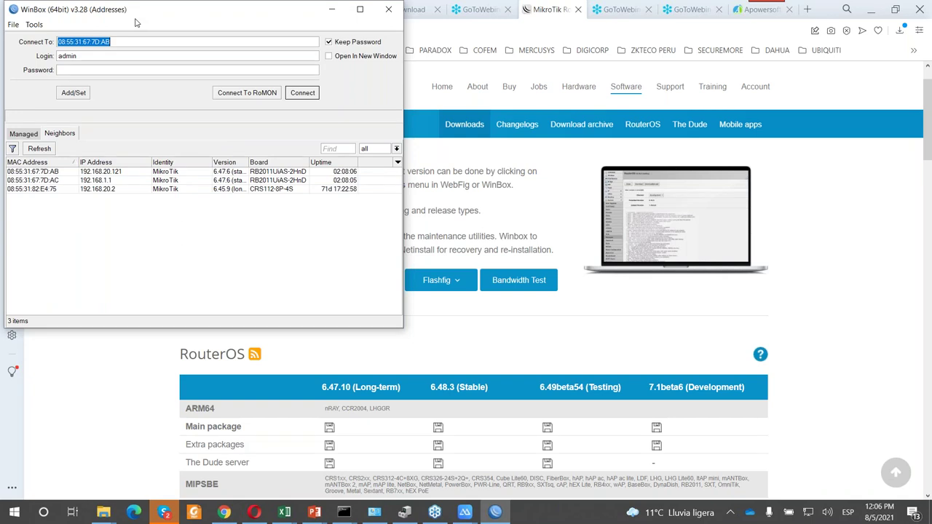
- Stop the continuous ping to 192.168.1.1 and recall the ipconfig /release command
left_click(346, 515)
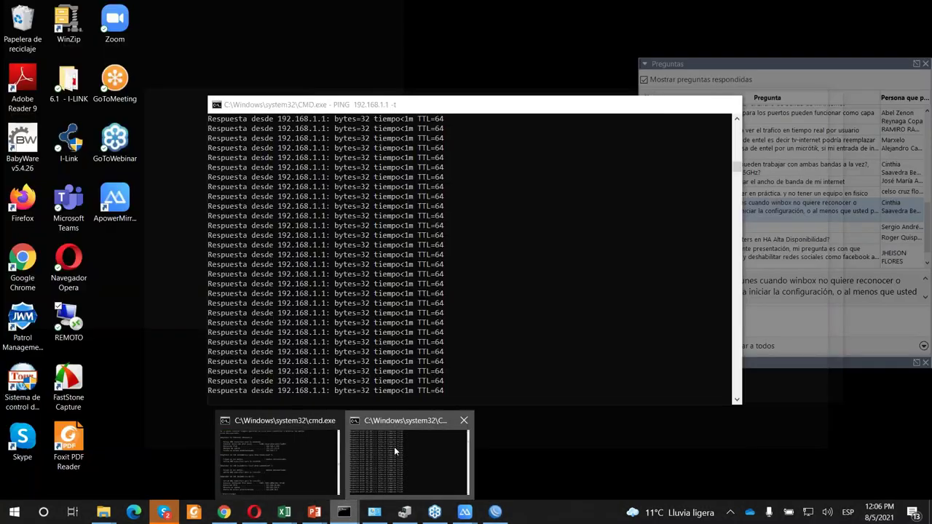
left_click(393, 449)
key("ctrl+c")
type("ipconfig /renew")
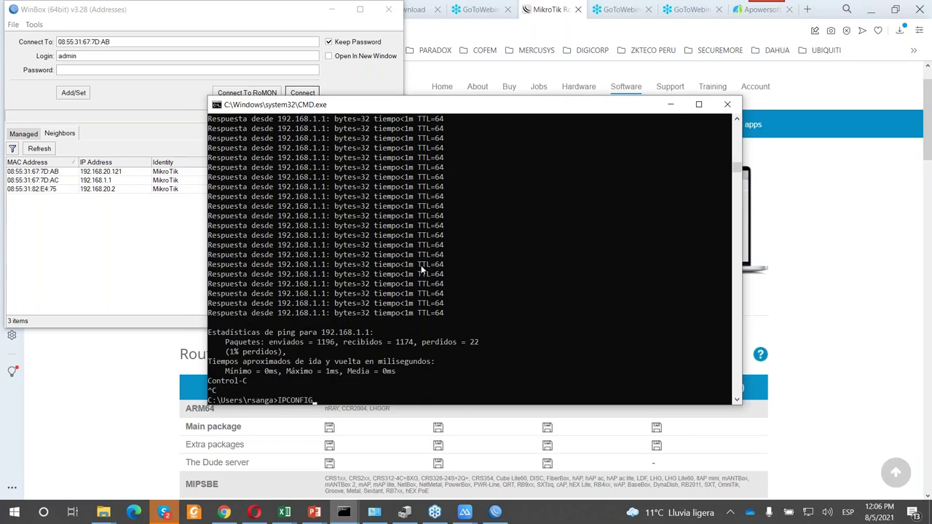
key("Up")
- Rearrange the console and WinBox login windows side by side on screen
left_click_drag(448, 112, 430, 33)
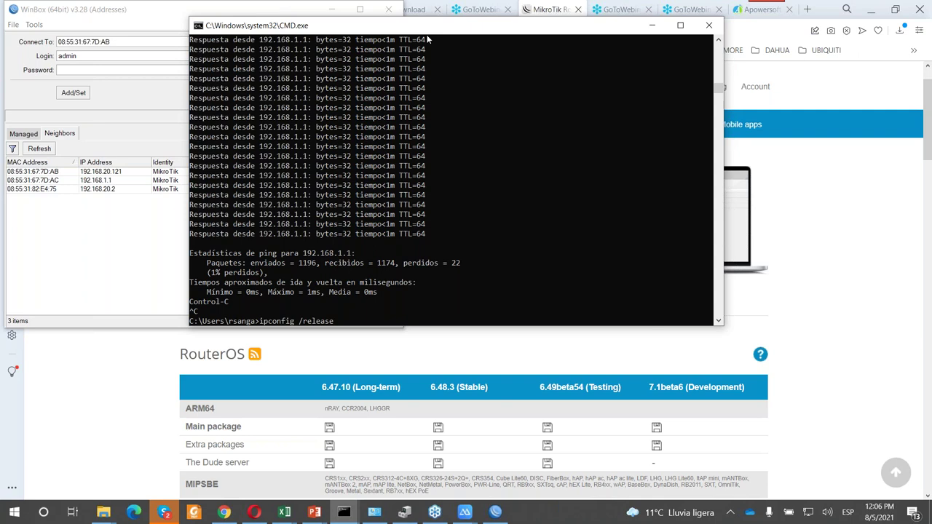
left_click_drag(428, 39, 501, 234)
left_click(334, 102)
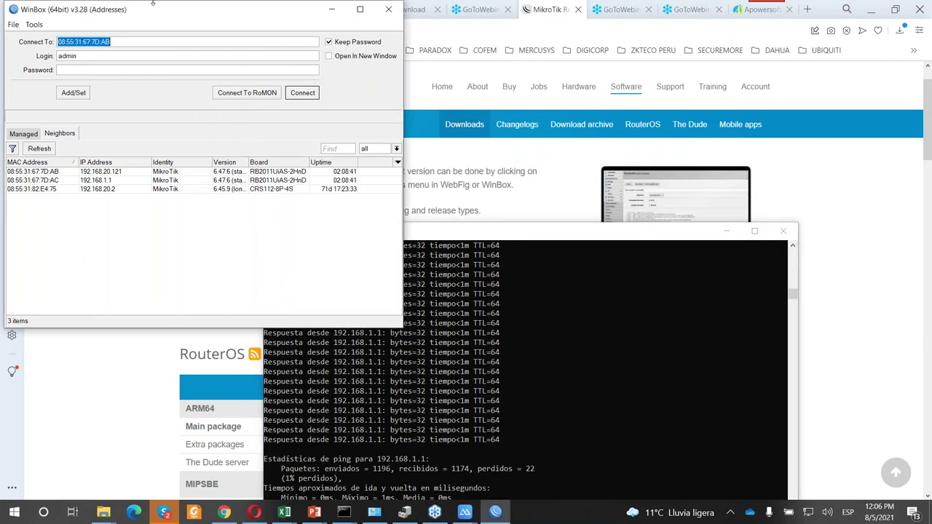
left_click_drag(105, 4, 106, 6)
mouse_move(160, 33)
left_mouse_down()
mouse_move(170, 55)
mouse_move(148, 3)
mouse_move(154, 24)
mouse_move(149, 18)
left_mouse_up()
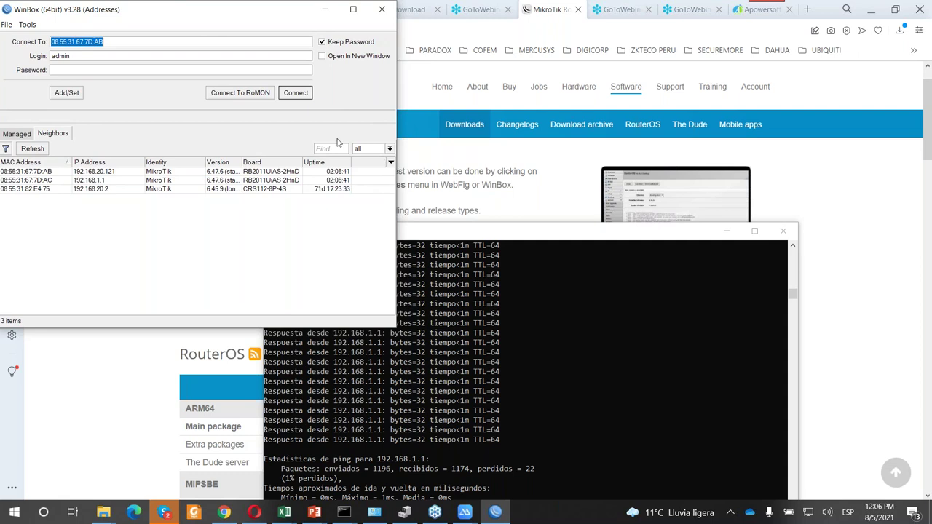
mouse_move(177, 5)
left_mouse_down()
mouse_move(250, 8)
mouse_move(191, 12)
mouse_move(225, 28)
mouse_move(182, 13)
mouse_move(193, 14)
left_mouse_up()
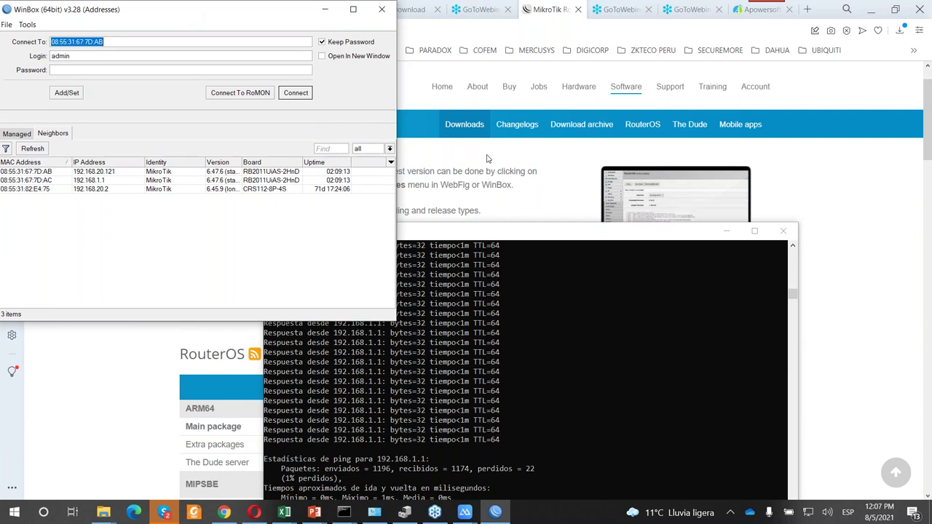
left_click(757, 281)
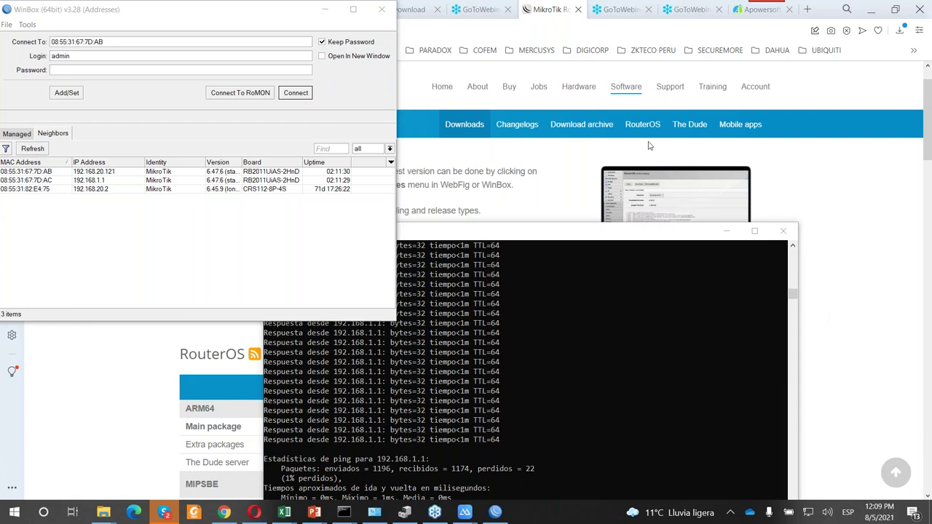
- Connect to the RB2011 at MAC 08:55:31:67:7D:AC and add simple queue queue1 with target 0.0.0.0/0
left_click(52, 181)
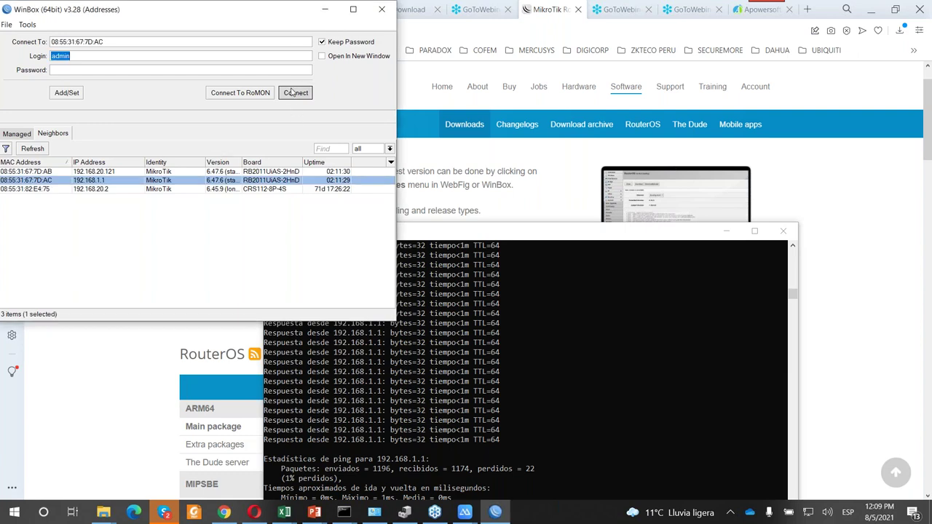
left_click(294, 92)
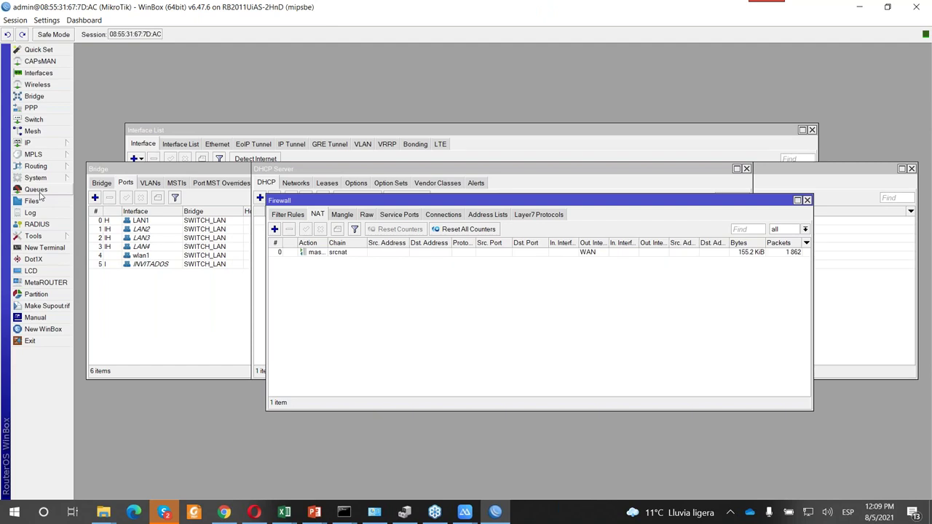
left_click(36, 190)
left_click_drag(485, 169, 344, 144)
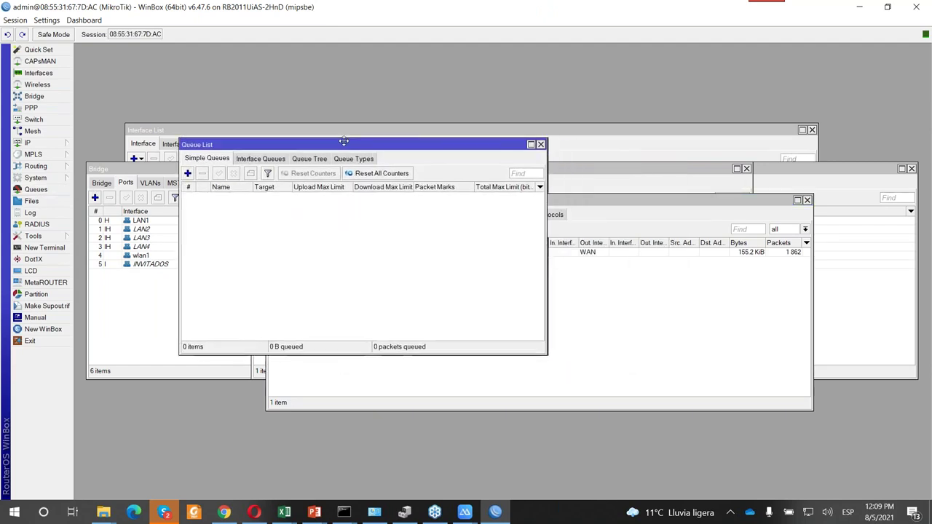
left_click(186, 173)
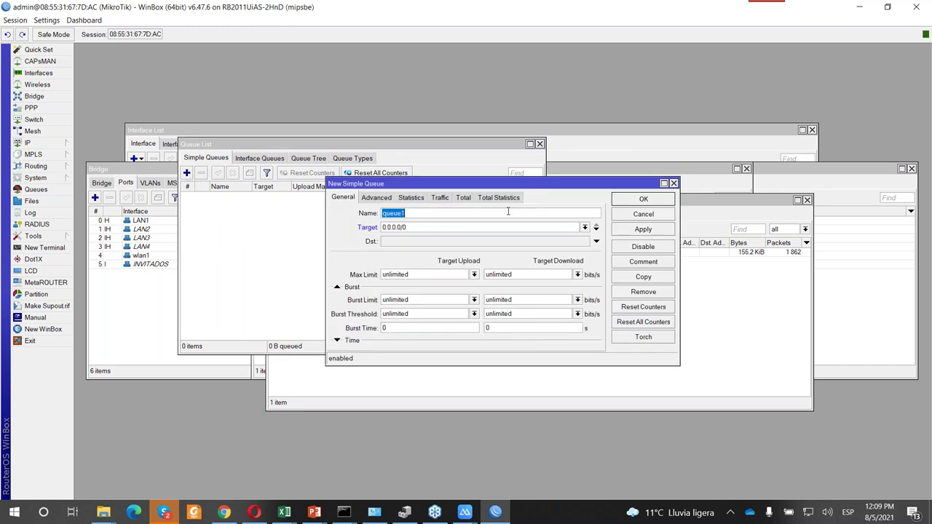
left_click_drag(500, 184, 340, 163)
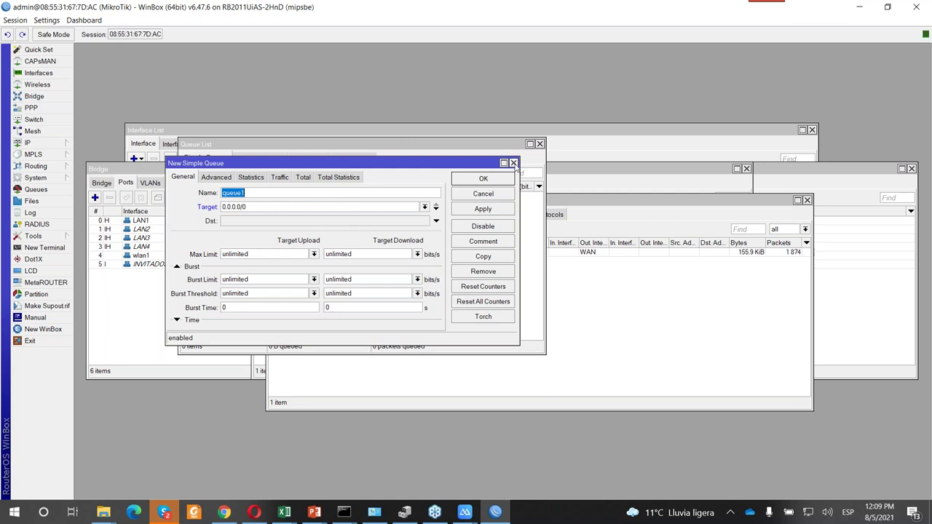
- Discard the unsaved queue1 dialog, then briefly open and close the CAPsMAN window
left_click(513, 163)
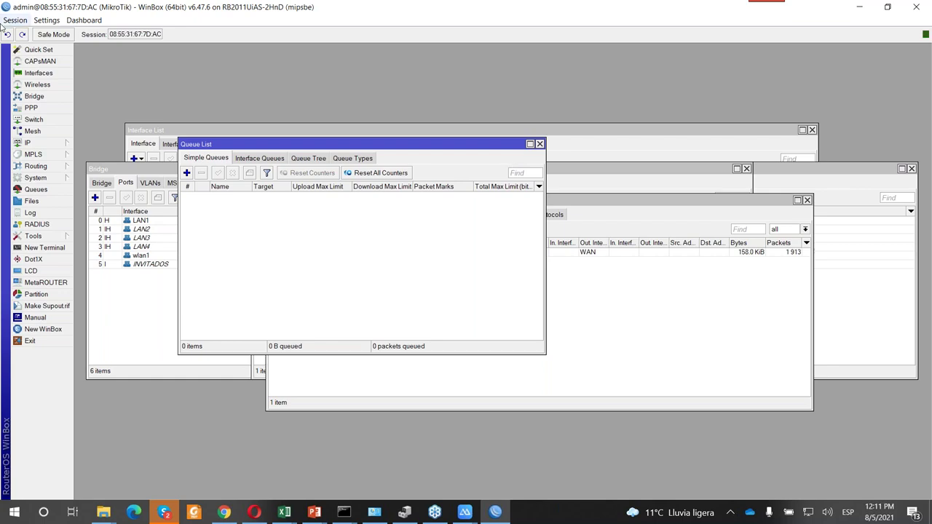
left_click(42, 61)
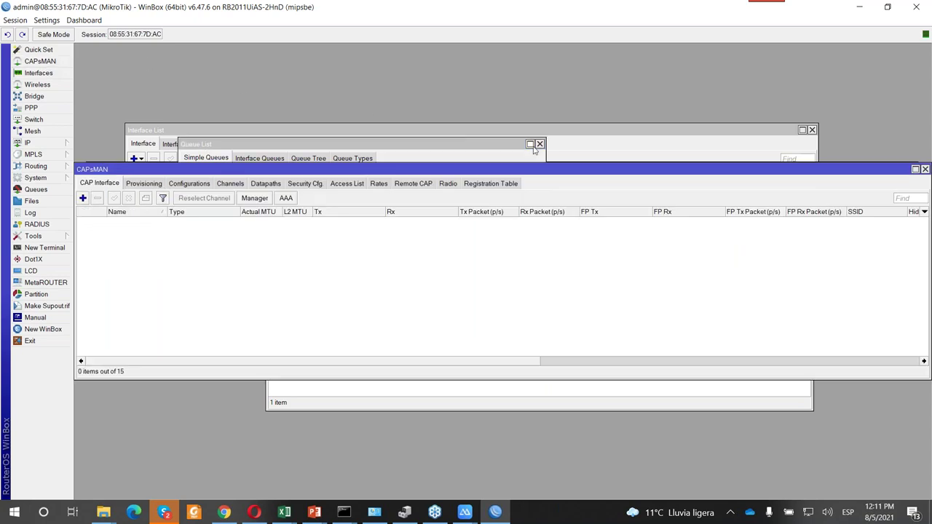
left_click_drag(508, 173, 33, 137)
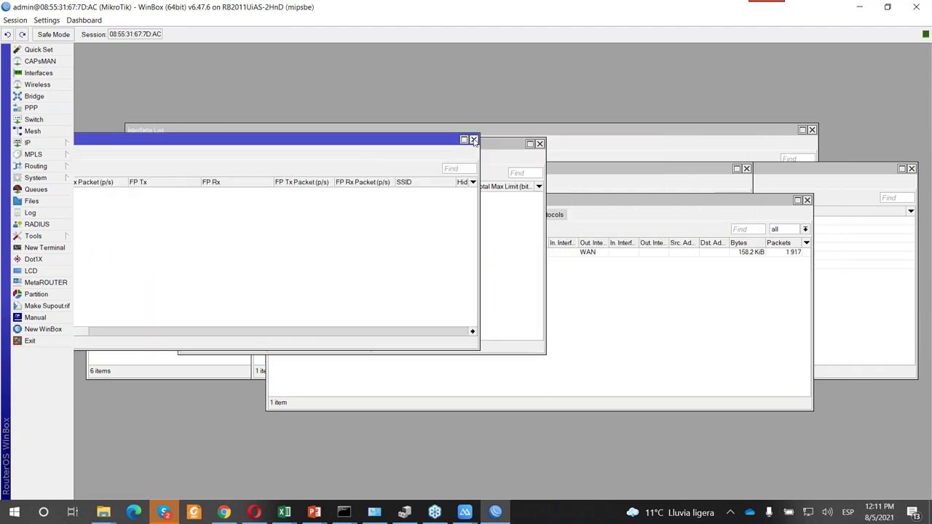
left_click(473, 140)
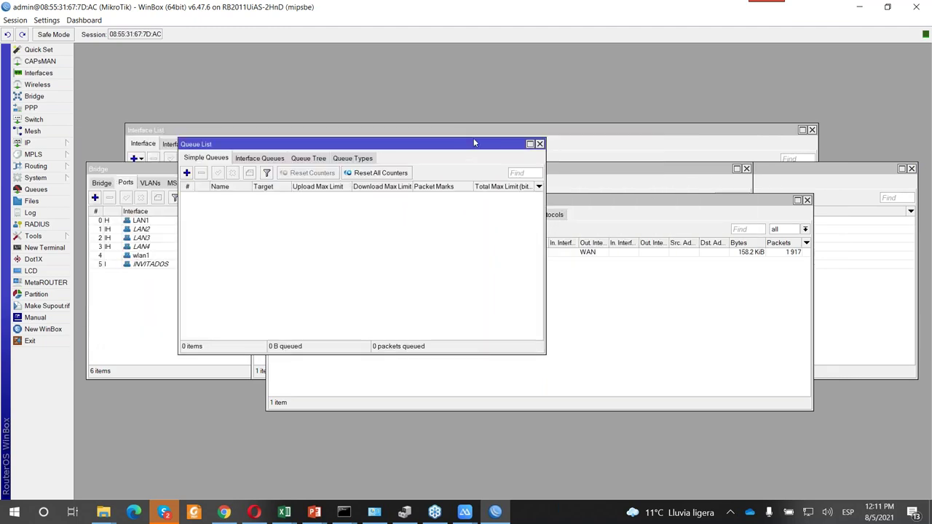